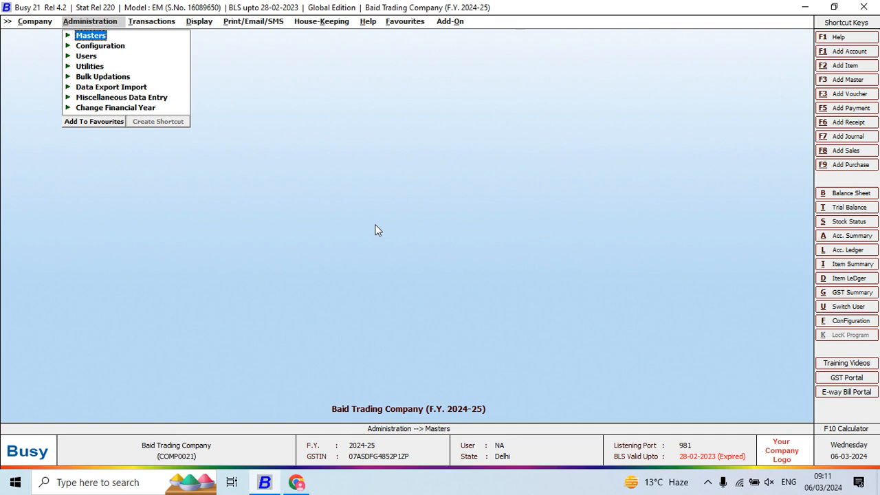
pyautogui.press('Down')
pyautogui.press('Up')
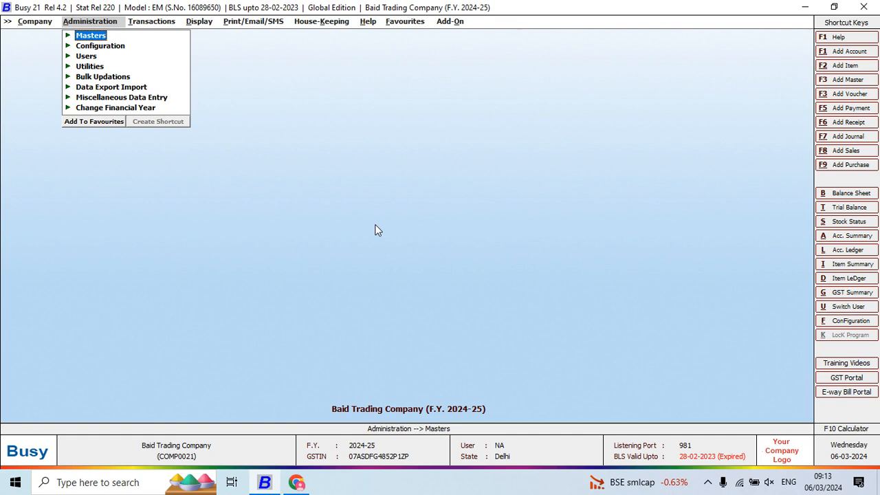
# - Open the company's Features/Options configuration
pyautogui.press('Down')
pyautogui.press('Up')
pyautogui.press('Down')
pyautogui.press('Down')
pyautogui.press('Up')
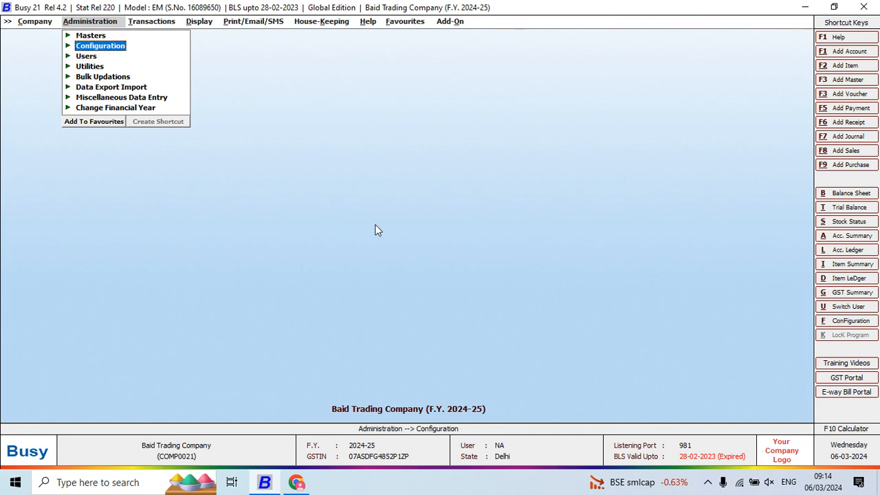
pyautogui.press('Return')
pyautogui.press('Return')
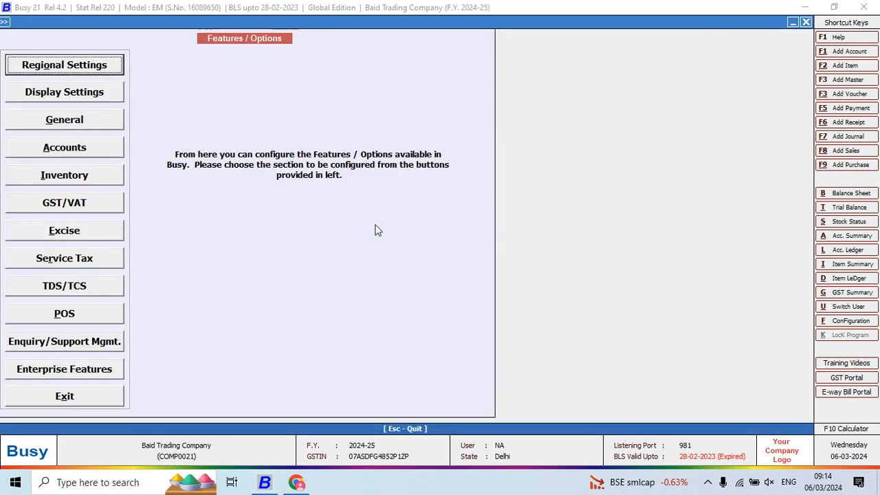
# - Enable both TDS Reporting and TCS Reporting in the TDS/TCS configuration and save it
pyautogui.press('Down')
pyautogui.press('Down')
pyautogui.press('Down')
pyautogui.press('Down')
pyautogui.press('Down')
pyautogui.press('Down')
pyautogui.press('Down')
pyautogui.press('Down')
pyautogui.press('Down')
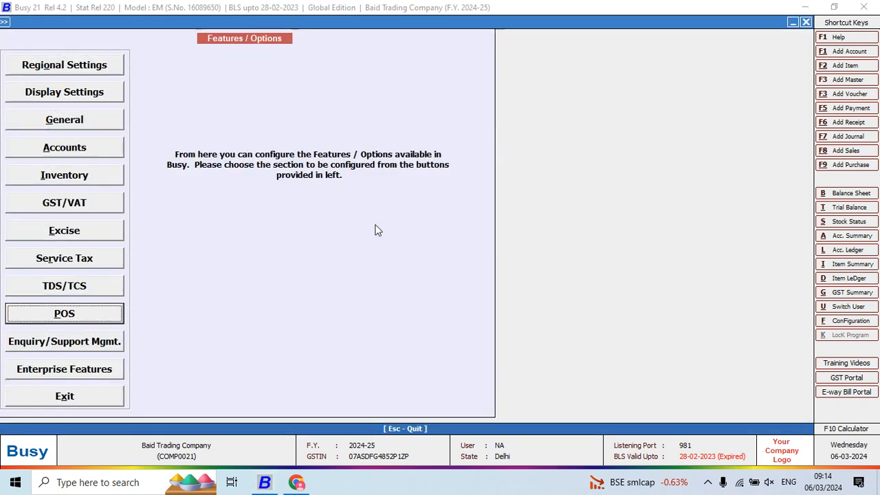
pyautogui.press('Up')
pyautogui.press('Return')
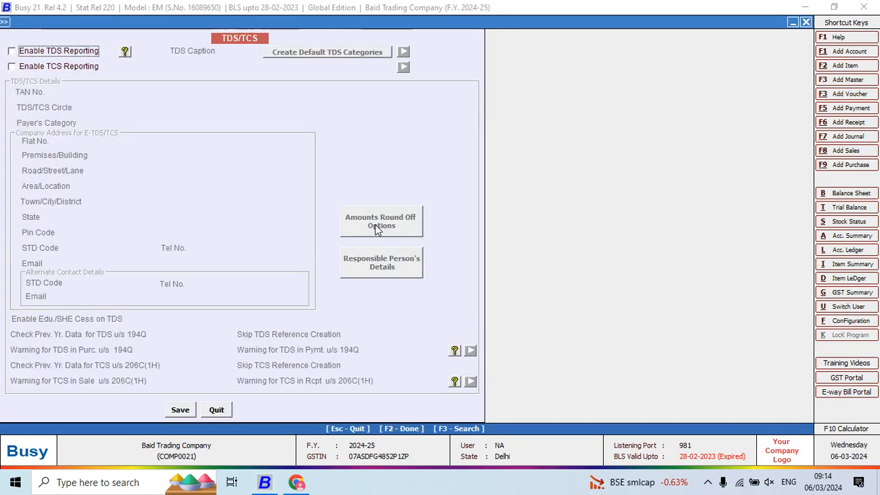
pyautogui.press('space')
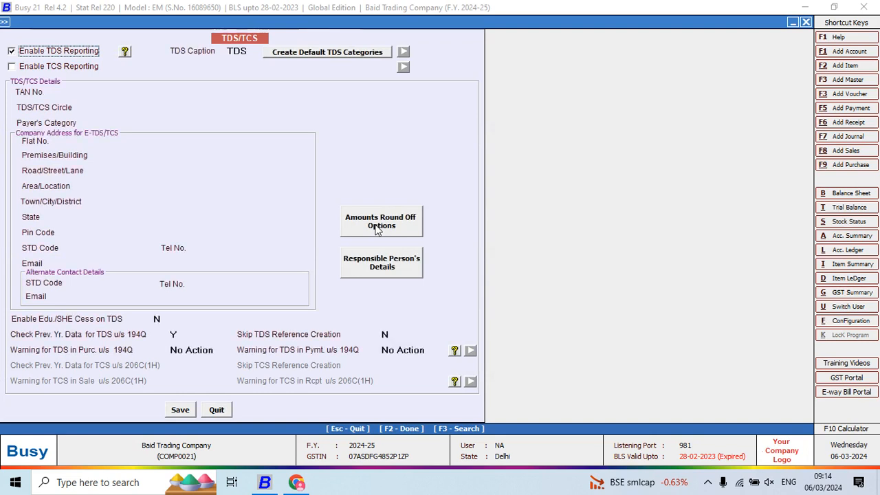
pyautogui.click(102, 71)
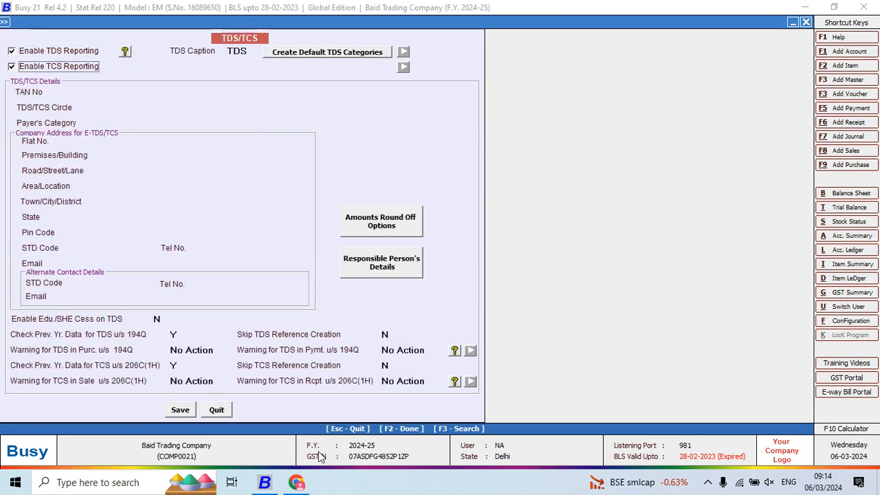
pyautogui.click(180, 411)
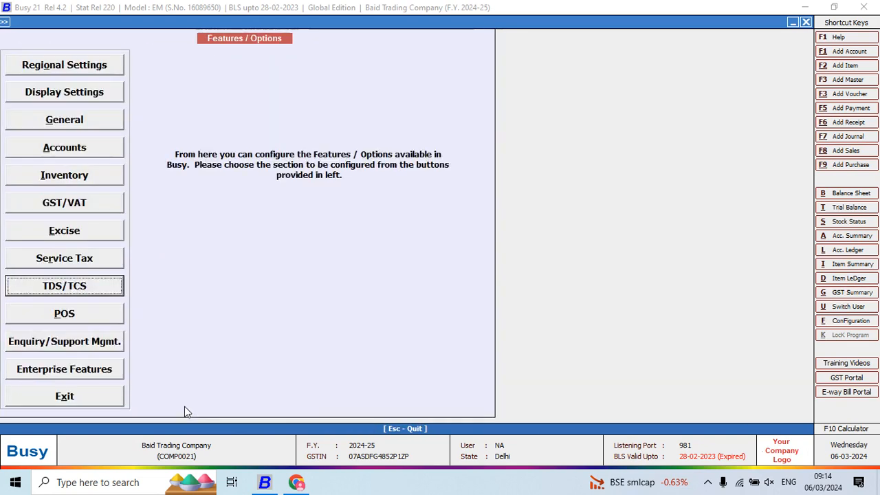
# - Display the list of TDS Category masters on screen and narrow its Name column
pyautogui.press('Escape')
pyautogui.press('Return')
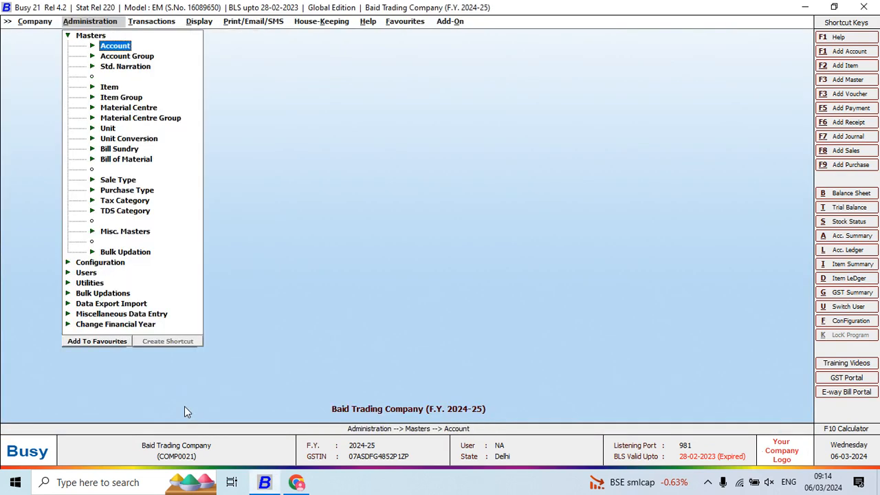
pyautogui.press('Down')
pyautogui.press('Down')
pyautogui.press('Down')
pyautogui.press('Down')
pyautogui.press('Down')
pyautogui.press('Down')
pyautogui.press('Down')
pyautogui.press('Down')
pyautogui.press('Down')
pyautogui.press('Down')
pyautogui.press('Down')
pyautogui.press('Down')
pyautogui.press('Down')
pyautogui.press('Down')
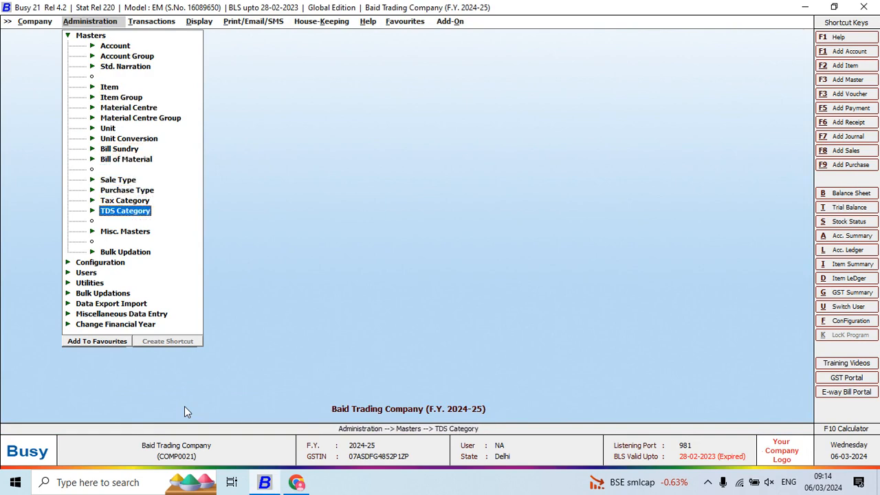
pyautogui.press('Return')
pyautogui.press('Down')
pyautogui.press('Down')
pyautogui.press('Return')
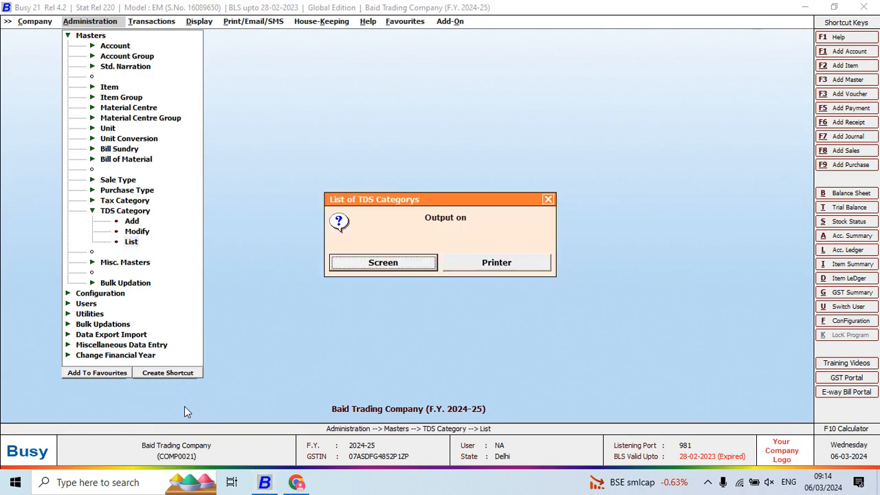
pyautogui.press('Return')
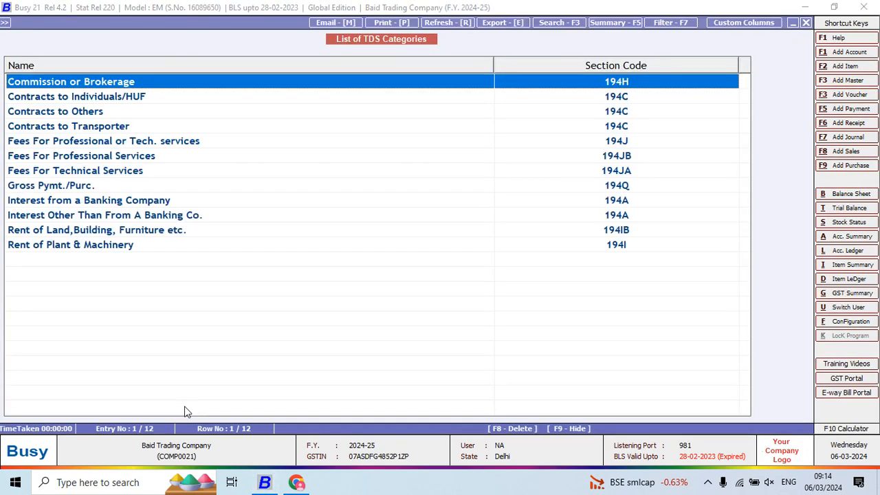
pyautogui.moveTo(495, 66); pyautogui.dragTo(299, 196)
pyautogui.click(299, 196)
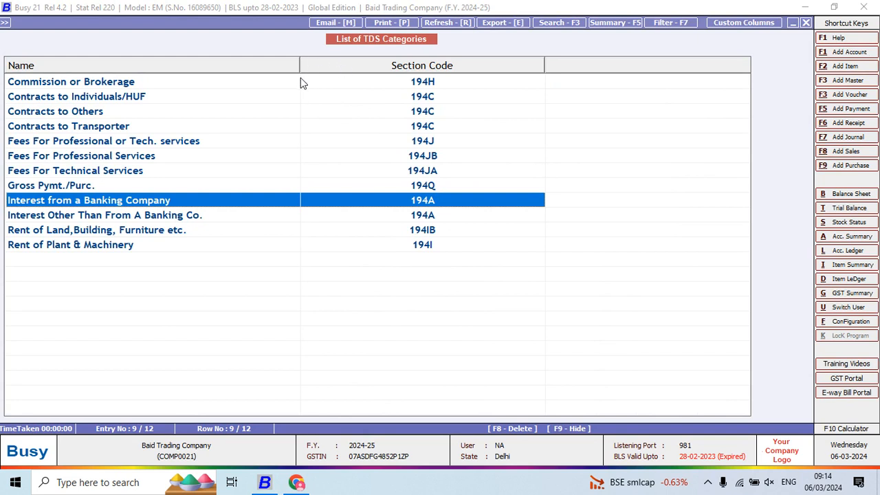
# - Examine the TDS rates with and without PAN in the Commission or Brokerage category, leaving it without saving
pyautogui.press('Down')
pyautogui.press('Up')
pyautogui.press('Up')
pyautogui.press('Up')
pyautogui.press('Up')
pyautogui.press('Up')
pyautogui.press('Up')
pyautogui.press('Up')
pyautogui.press('Up')
pyautogui.press('Up')
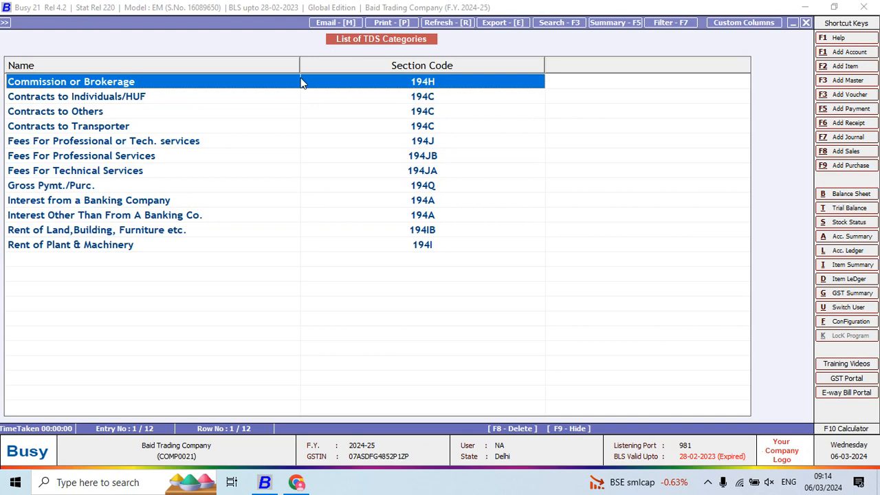
pyautogui.press('Return')
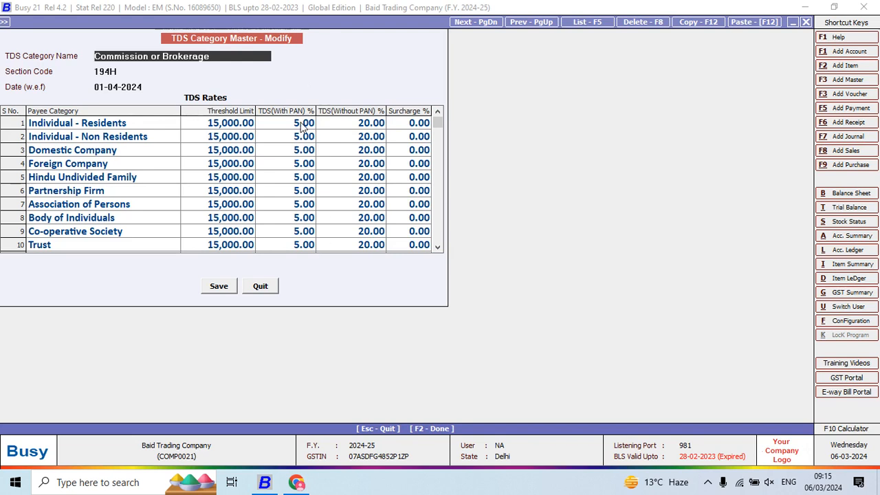
pyautogui.moveTo(300, 123); pyautogui.dragTo(303, 237)
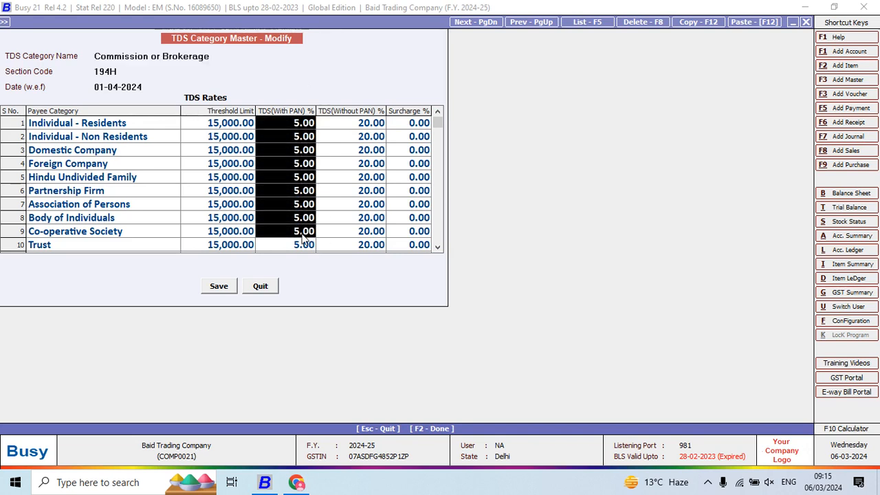
pyautogui.click(297, 131)
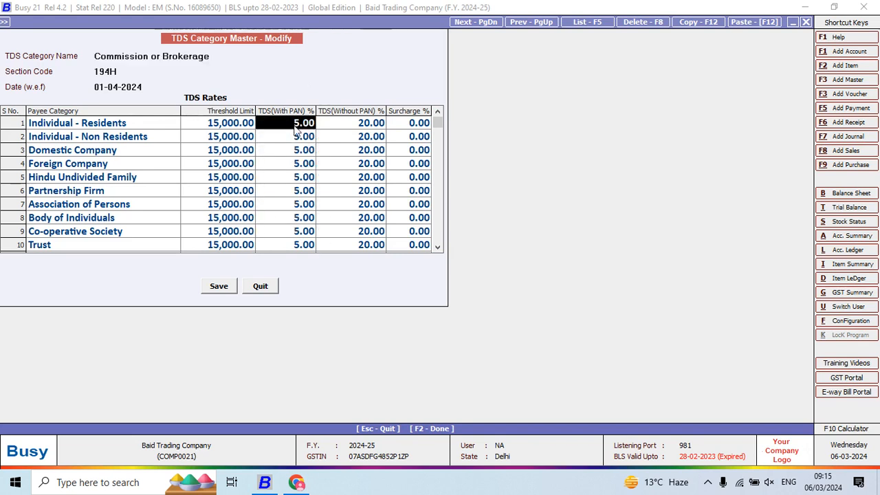
pyautogui.click(336, 125)
pyautogui.click(306, 125)
pyautogui.click(331, 128)
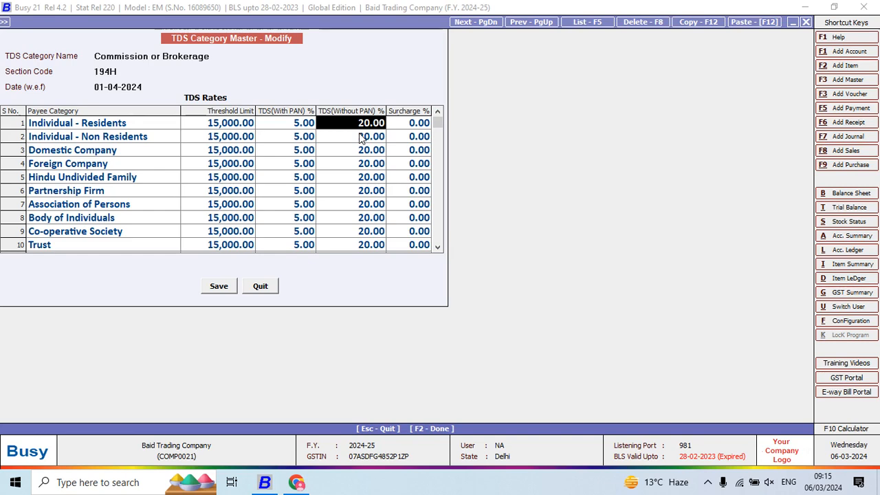
pyautogui.press('Escape')
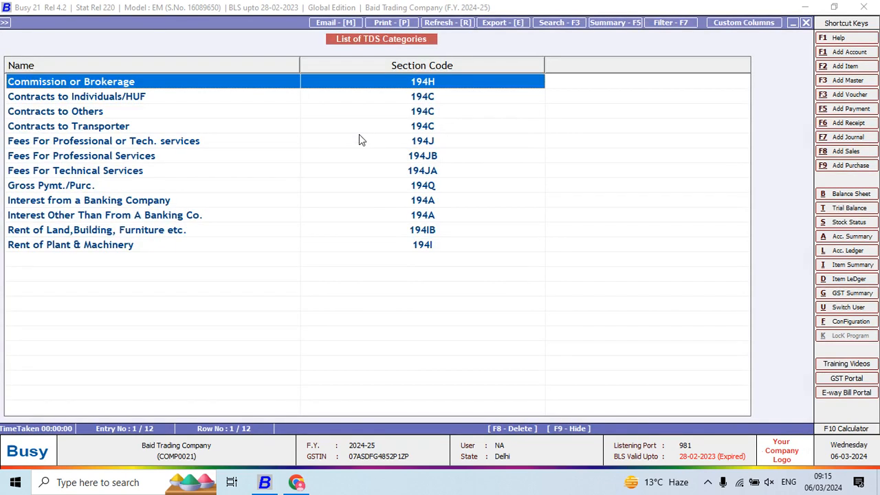
# - Review the TDS rates of the Contracts to Individuals/HUF and Contracts to Others categories
pyautogui.press('Down')
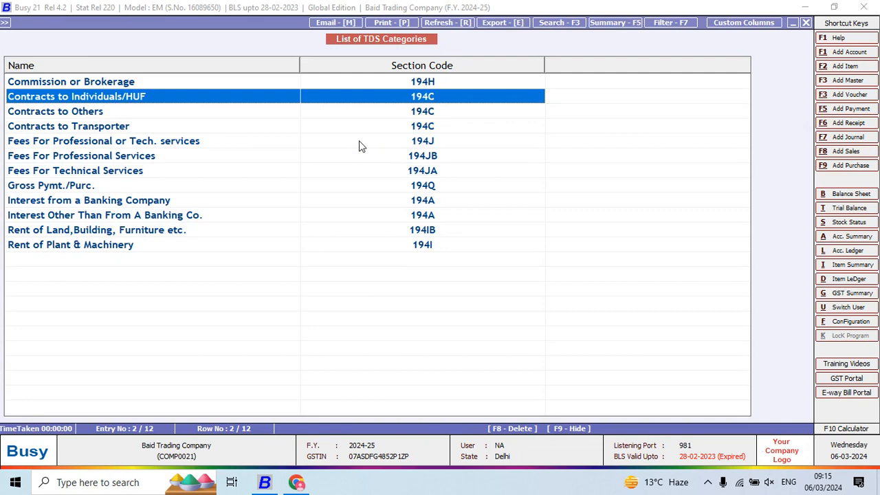
pyautogui.press('Return')
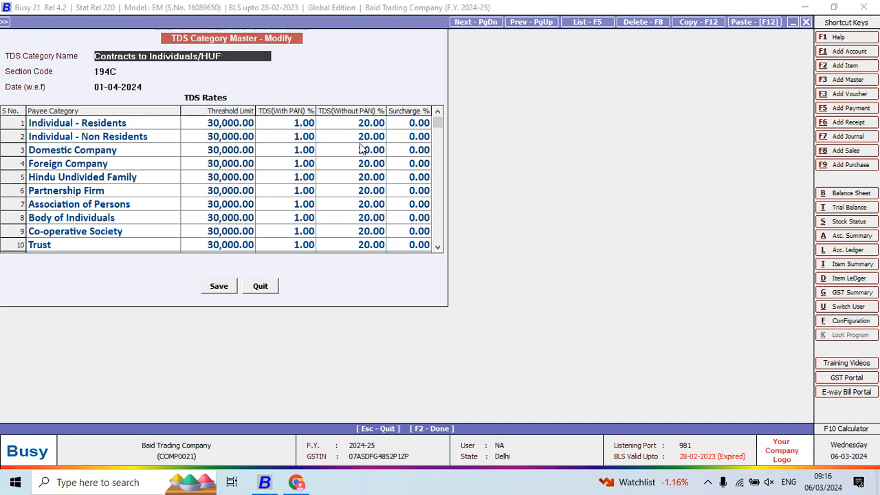
pyautogui.press('F2')
pyautogui.press('Down')
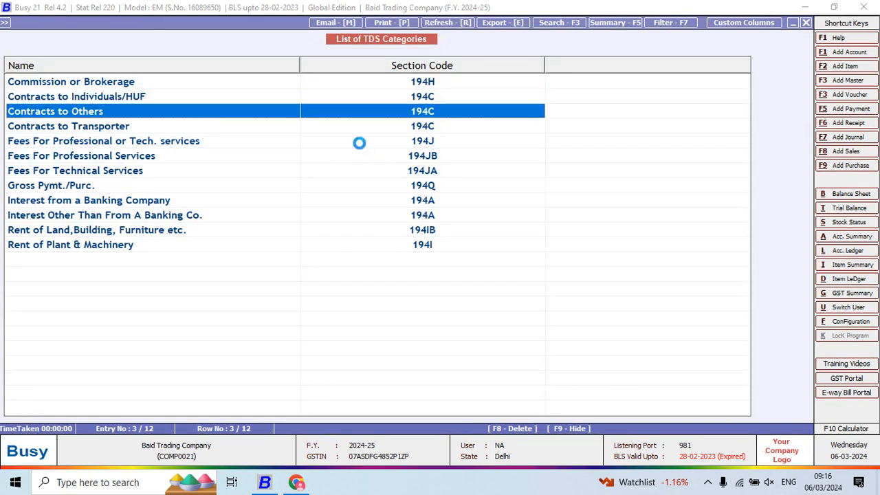
pyautogui.press('Return')
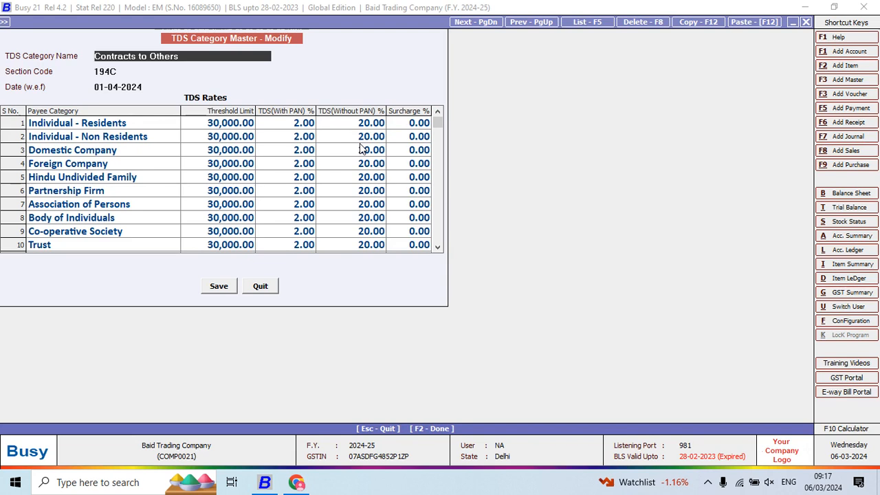
pyautogui.press('Escape')
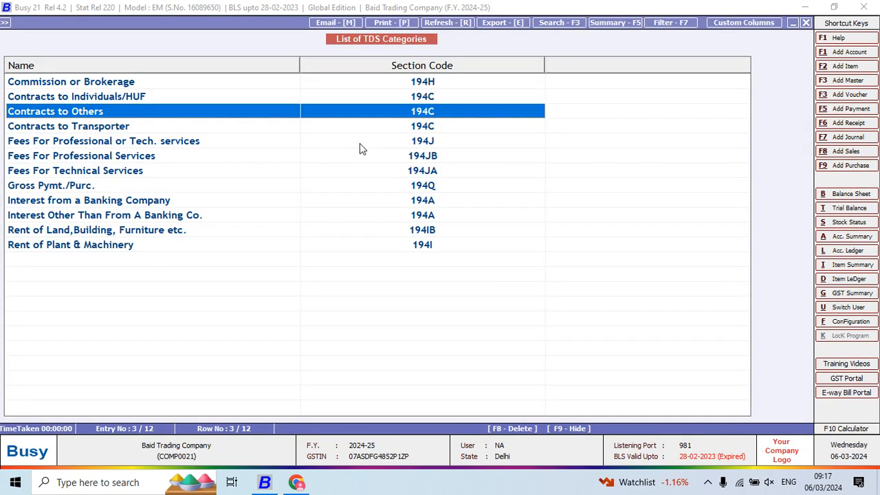
# - In the Contracts to Transporter category, set the with-PAN TDS rate to 1% for Hindu Undivided Family and Individual - Residents
pyautogui.press('Down')
pyautogui.press('Return')
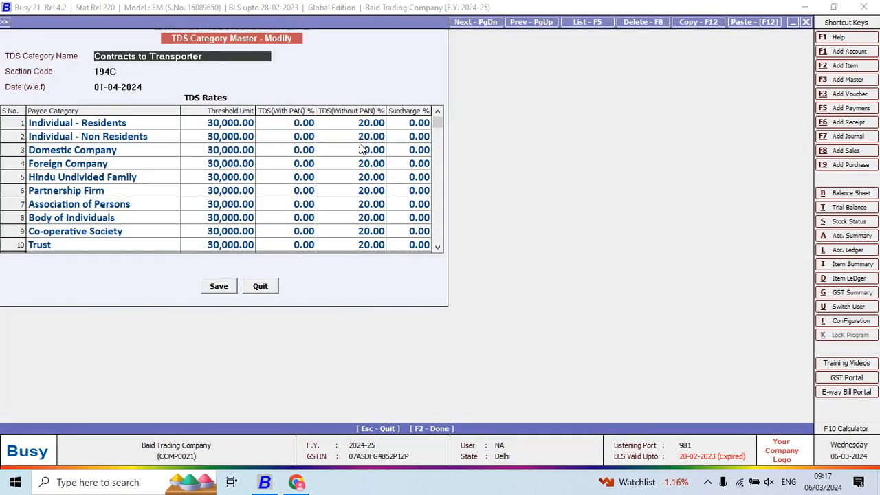
pyautogui.click(264, 180)
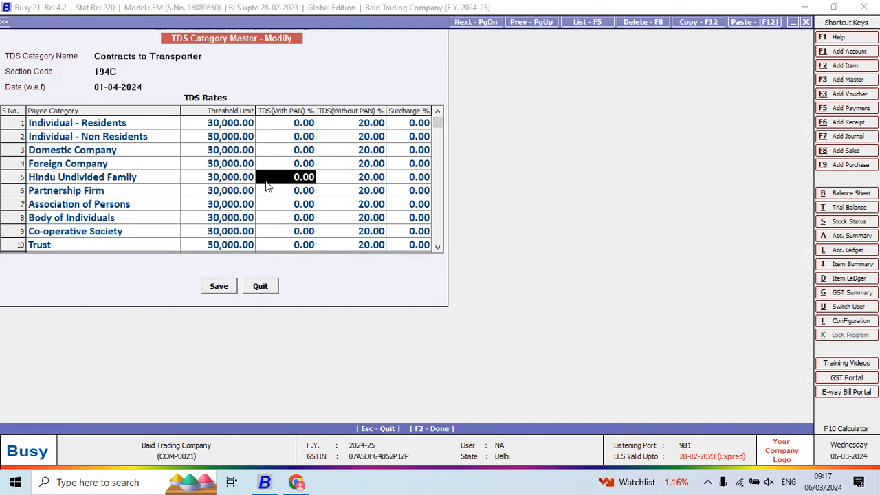
pyautogui.write('1')
pyautogui.press('Return')
pyautogui.press('Left')
pyautogui.press('Up')
pyautogui.press('Up')
pyautogui.press('Up')
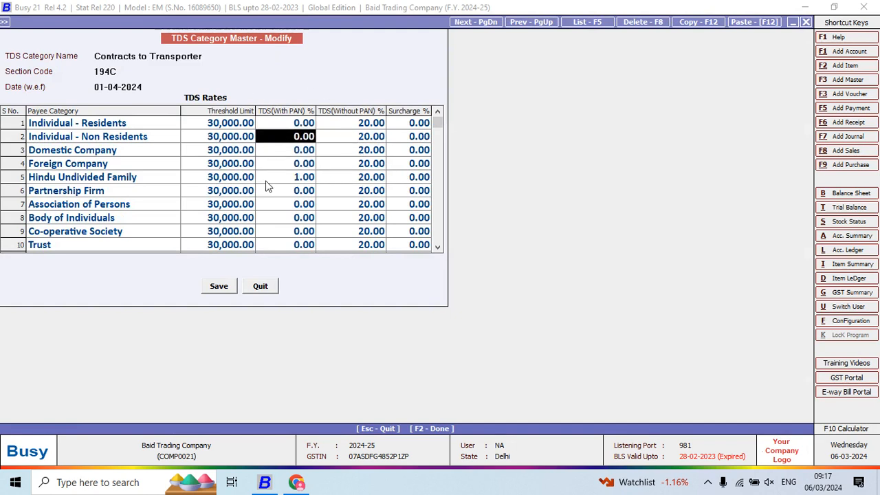
pyautogui.press('Up')
pyautogui.write('1')
pyautogui.press('Return')
pyautogui.press('Left')
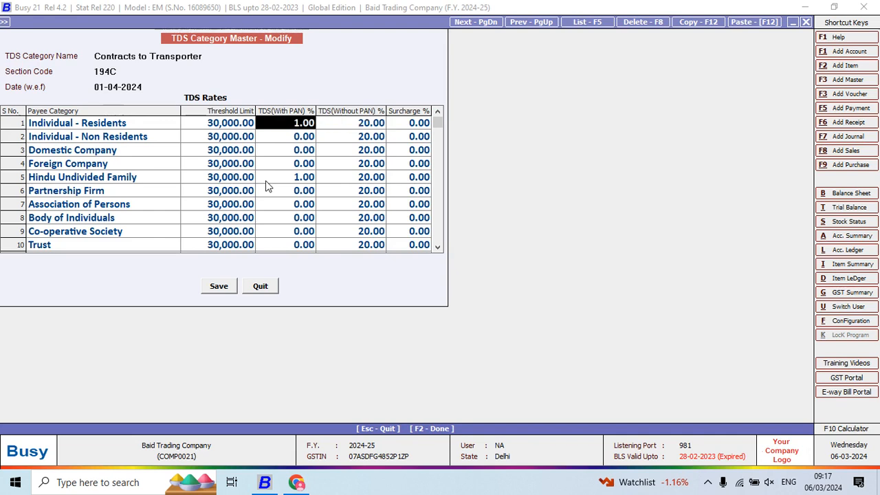
# - Set the with-PAN TDS rate to 2% for Individual - Non Residents, Domestic Company and Foreign Company
pyautogui.press('Down')
pyautogui.write('2')
pyautogui.press('Return')
pyautogui.press('Left')
pyautogui.press('Down')
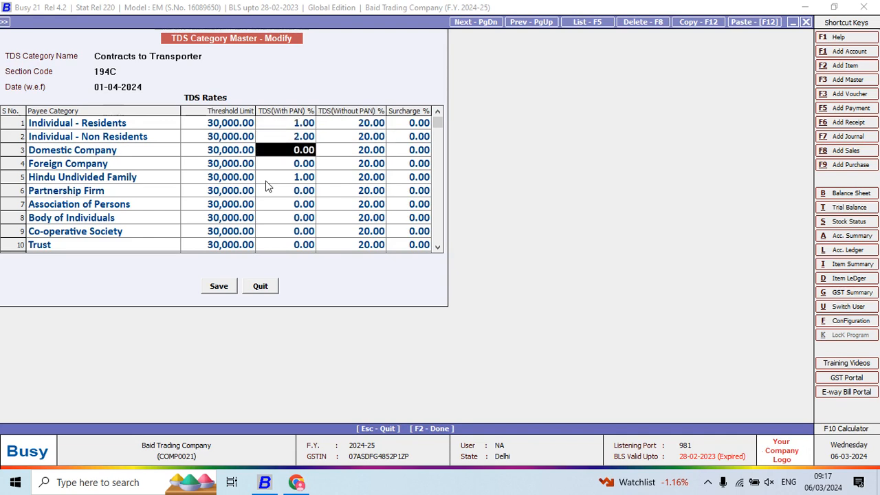
pyautogui.write('2')
pyautogui.press('Return')
pyautogui.press('Left')
pyautogui.press('Down')
pyautogui.write('2')
pyautogui.press('Return')
pyautogui.press('Left')
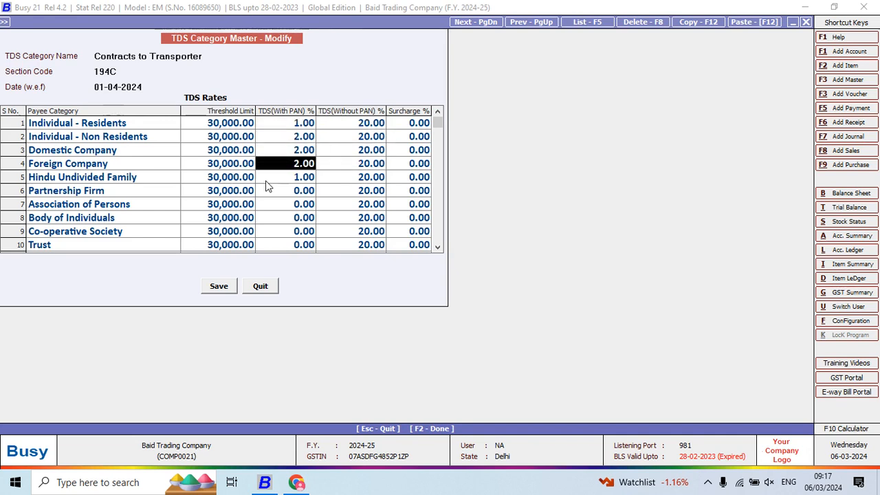
# - Set the with-PAN TDS rate to 2% for Partnership Firm, Association of Persons and Body of Individuals
pyautogui.press('Down')
pyautogui.press('Down')
pyautogui.write('2')
pyautogui.press('Return')
pyautogui.press('Left')
pyautogui.press('Down')
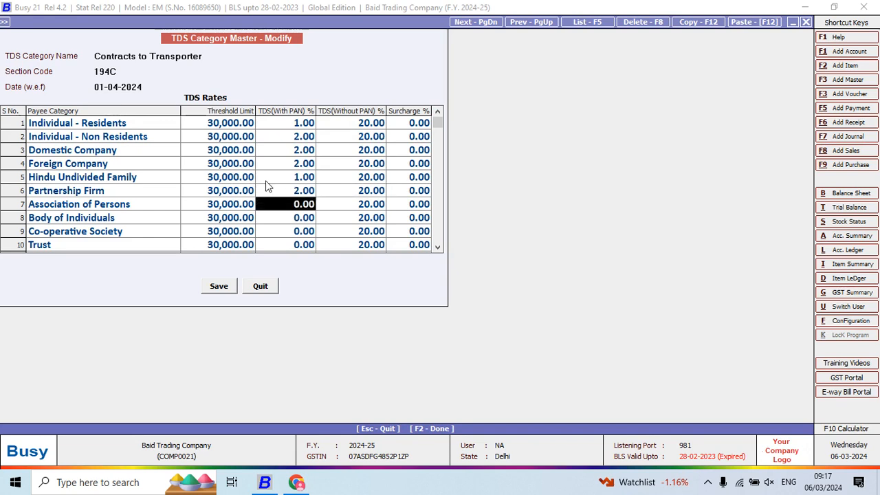
pyautogui.write('2')
pyautogui.press('Return')
pyautogui.press('Left')
pyautogui.press('Down')
pyautogui.write('2')
pyautogui.press('Return')
pyautogui.press('Left')
# - Set the with-PAN TDS rate to 2% for Co-operative Society and Trust, and save the Contracts to Transporter category
pyautogui.press('Down')
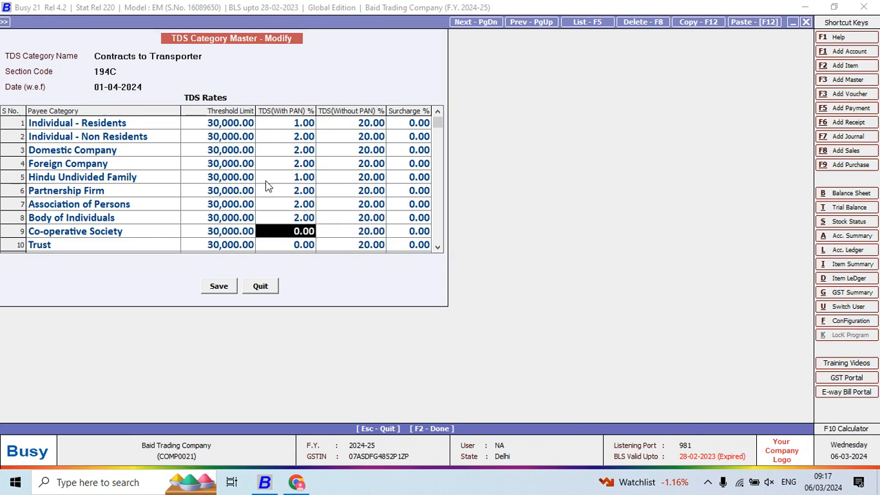
pyautogui.write('2')
pyautogui.press('Return')
pyautogui.press('Left')
pyautogui.press('Down')
pyautogui.write('2')
pyautogui.press('Return')
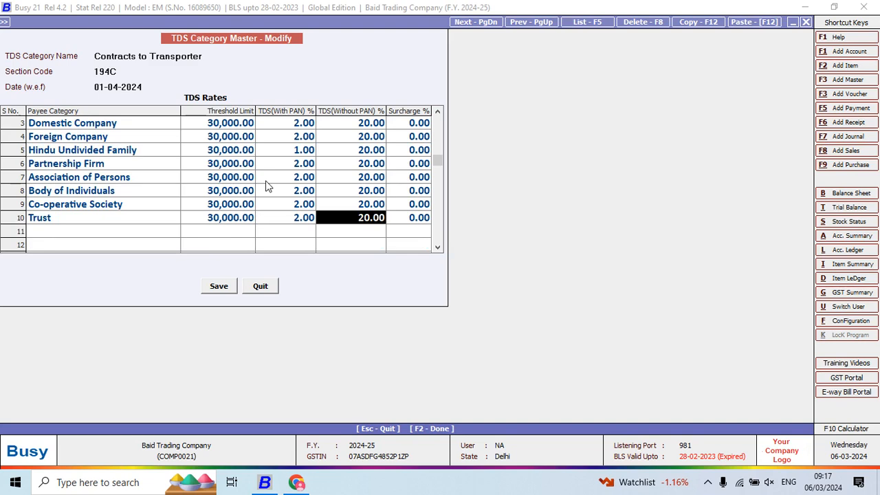
pyautogui.press('F2')
pyautogui.press('Return')
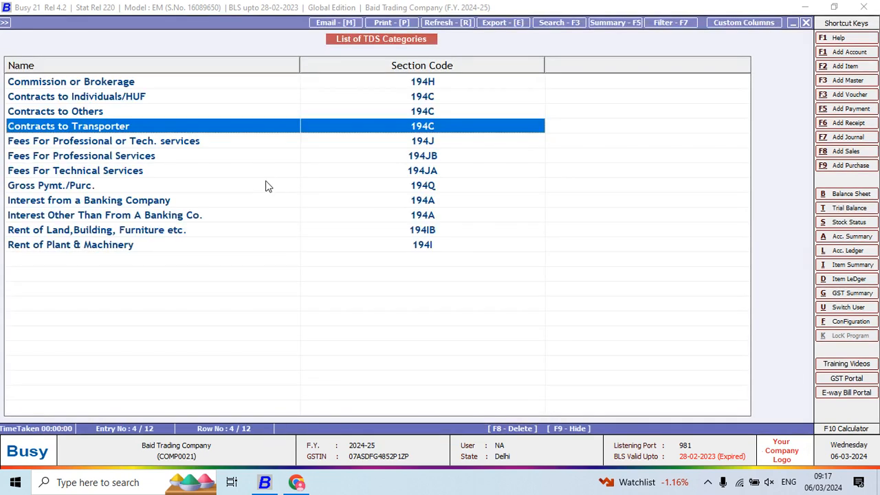
# - Review the TDS rates of the Fees For Professional or Tech. services category, choosing Renew in the antivirus expiry notice
pyautogui.press('Down')
pyautogui.press('Return')
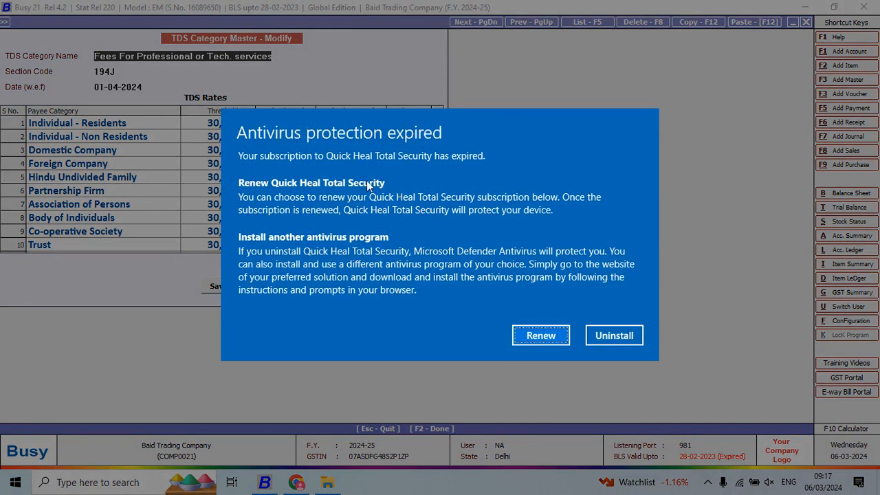
pyautogui.click(548, 337)
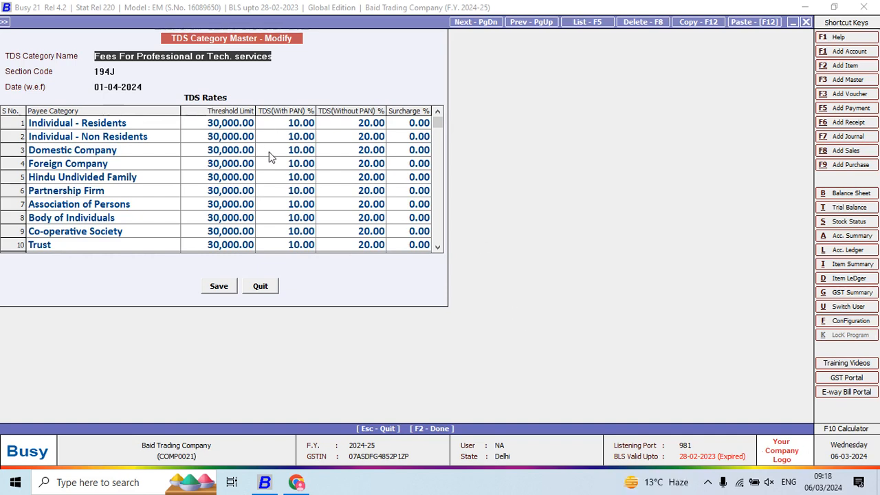
pyautogui.press('Escape')
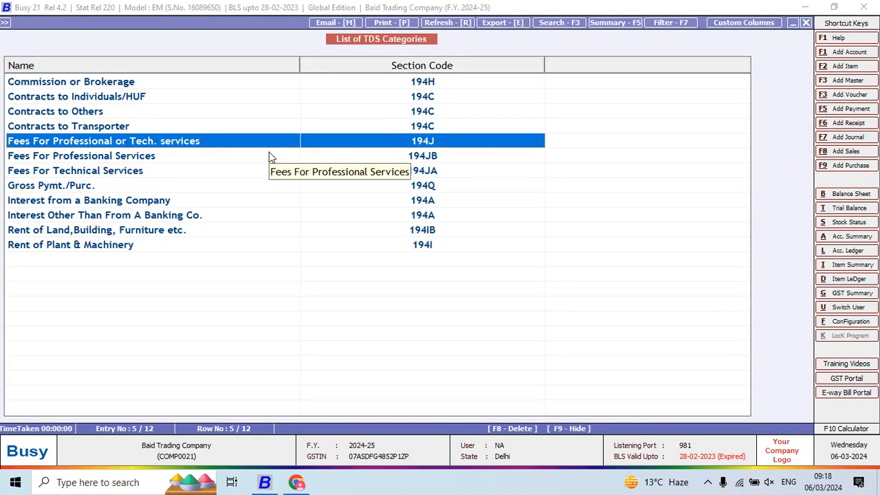
# - Open the Gross Pymt./Purc. category to examine its threshold limits and TDS rates
pyautogui.press('Down')
pyautogui.press('Down')
pyautogui.press('Down')
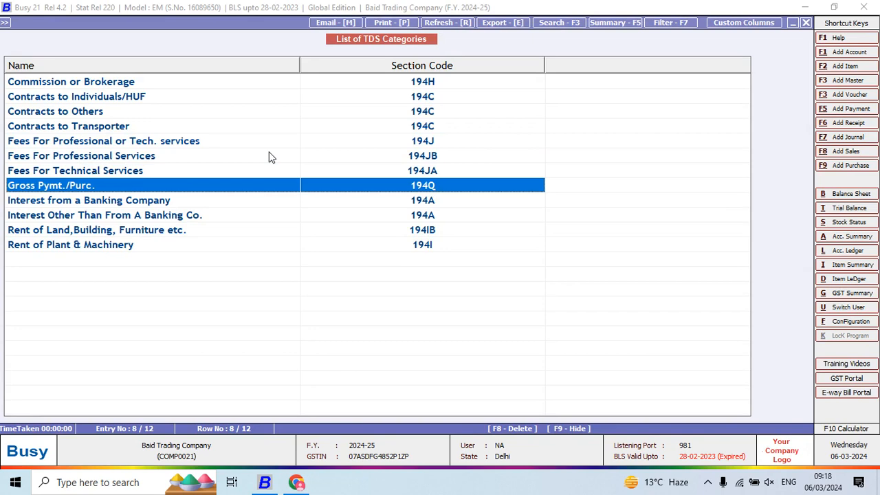
pyautogui.press('Return')
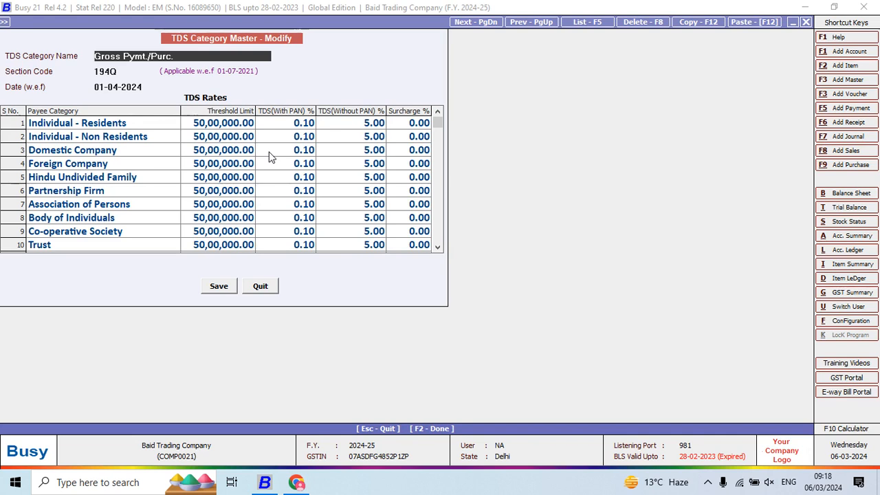
# - Calculate 5000000*0.10/100 with the built-in calculator, and quit the Gross Pymt./Purc. category without saving
pyautogui.press('F10')
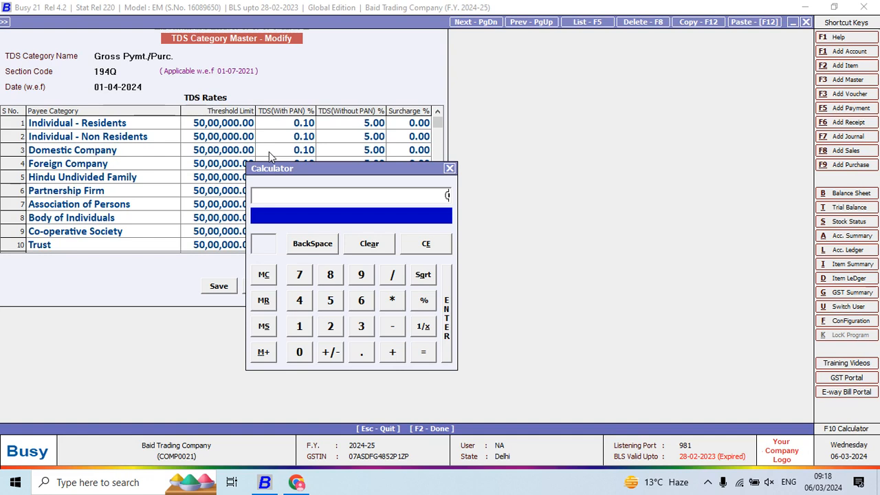
pyautogui.write('5000000')
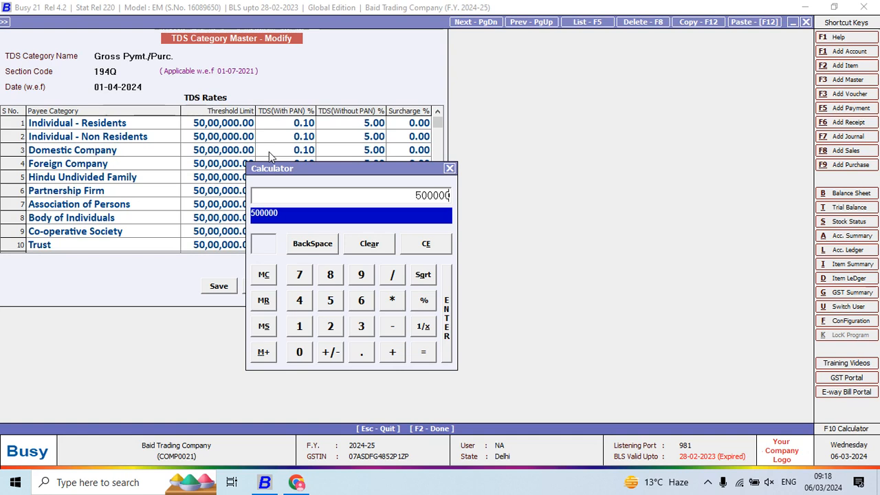
pyautogui.write('*0.0')
pyautogui.write('10')
pyautogui.write('/100')
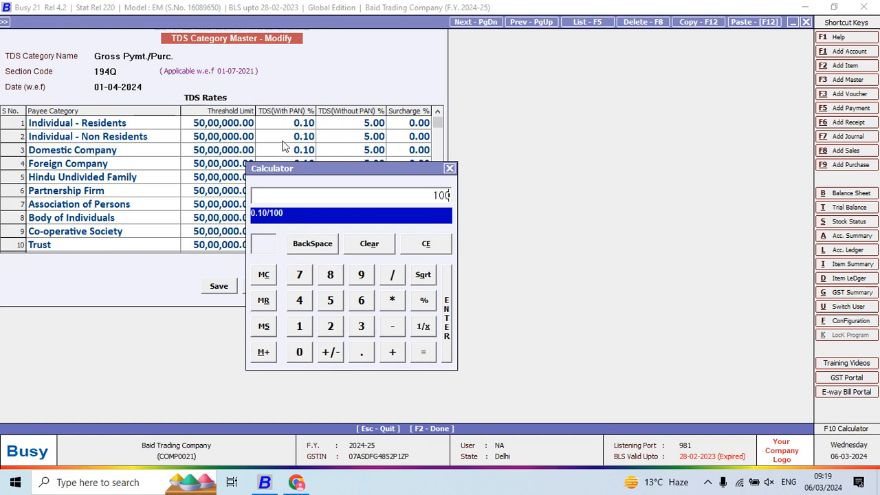
pyautogui.press('Return')
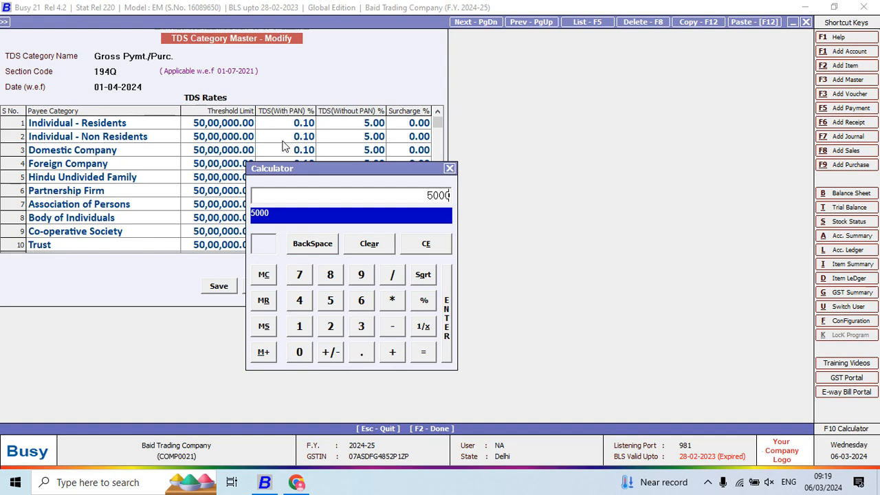
pyautogui.press('Escape')
pyautogui.press('Escape')
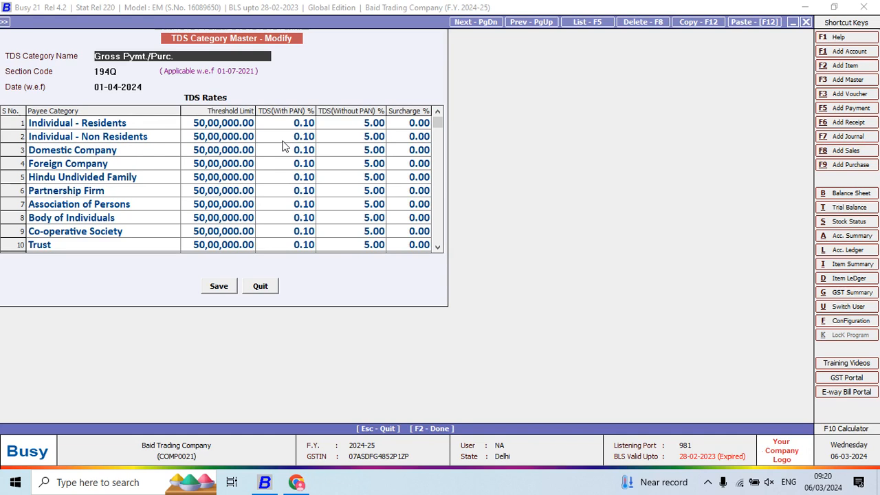
pyautogui.press('Escape')
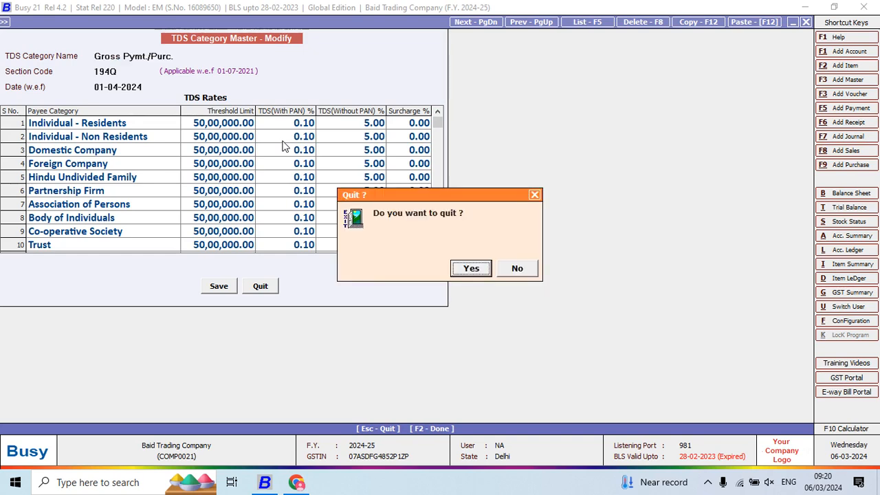
pyautogui.press('Return')
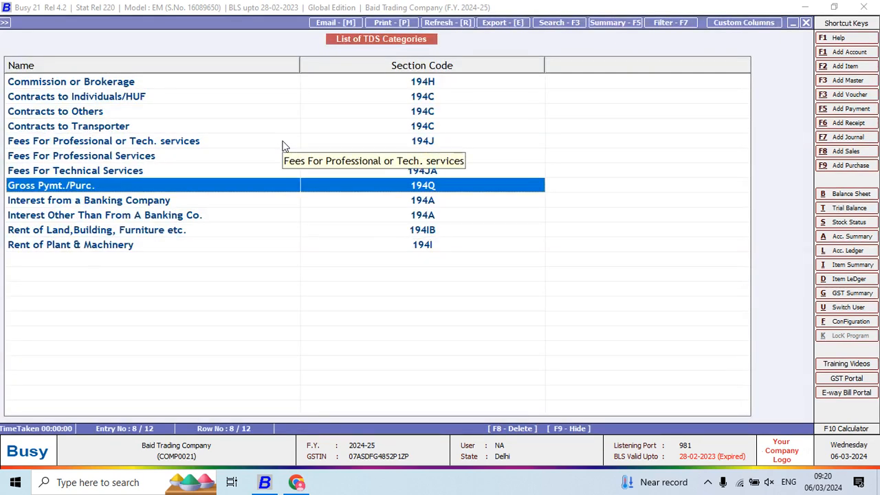
# - Review the Rent of Land,Building, Furniture etc. category's rates and calculate 180/12 for its monthly threshold
pyautogui.press('Down')
pyautogui.press('Down')
pyautogui.press('Down')
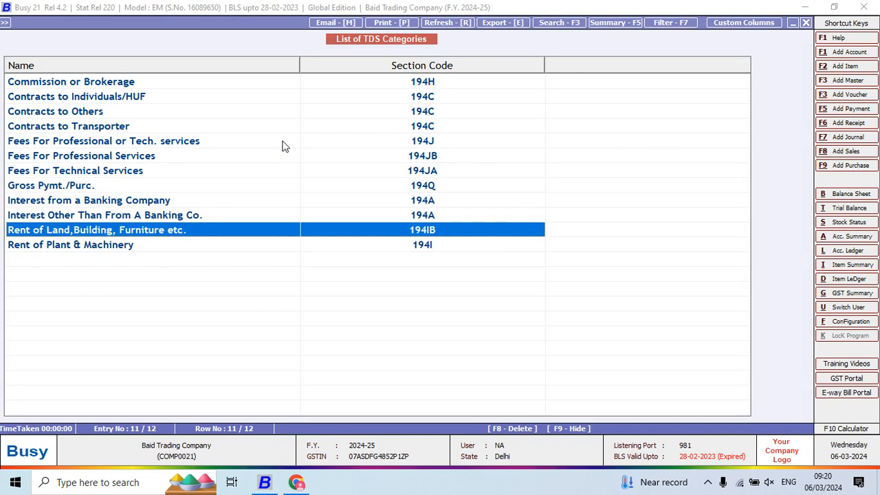
pyautogui.press('Return')
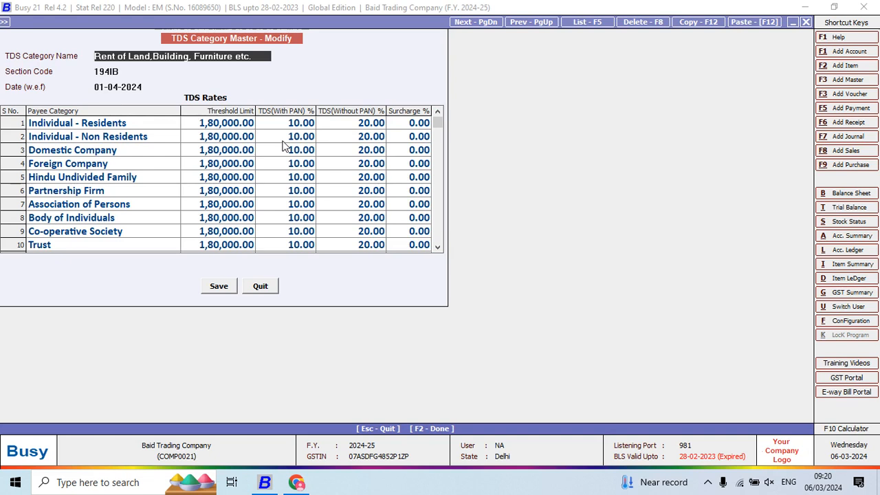
pyautogui.press('F10')
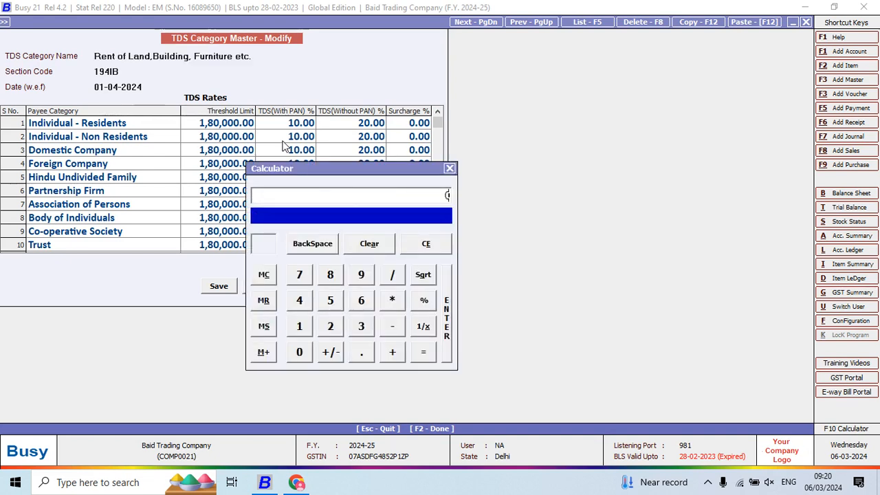
pyautogui.write('180/12')
pyautogui.press('Return')
pyautogui.press('Escape')
pyautogui.press('Escape')
pyautogui.press('Escape')
pyautogui.press('Return')
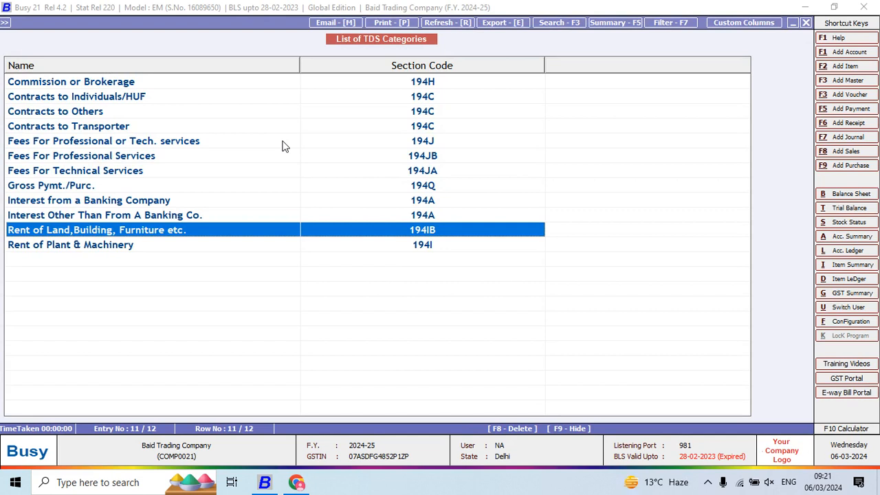
pyautogui.press('Down')
pyautogui.press('Up')
pyautogui.press('Up')
pyautogui.press('Up')
pyautogui.press('Up')
pyautogui.press('Up')
pyautogui.press('Up')
pyautogui.press('Up')
pyautogui.press('Up')
pyautogui.press('Up')
pyautogui.press('Up')
pyautogui.press('Up')
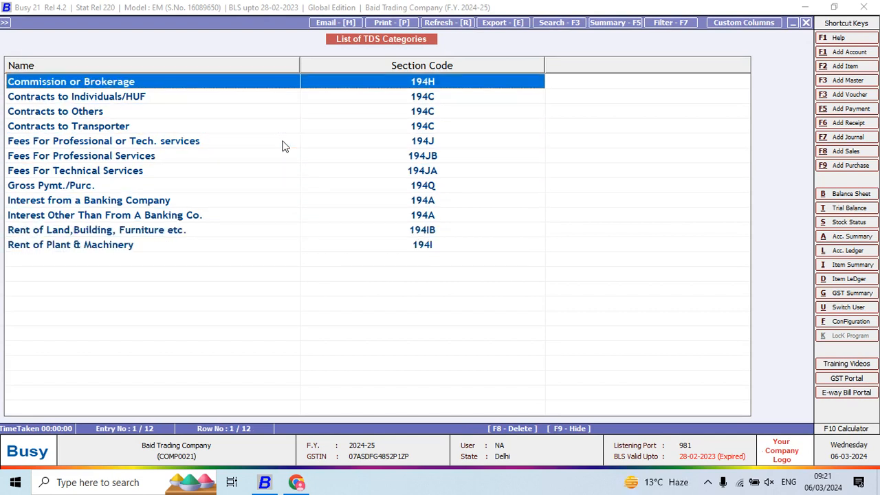
# - Switch to TallyPrime from the desktop and continue in Educational Mode
pyautogui.press('super+d')
pyautogui.press('Down')
pyautogui.press('Right')
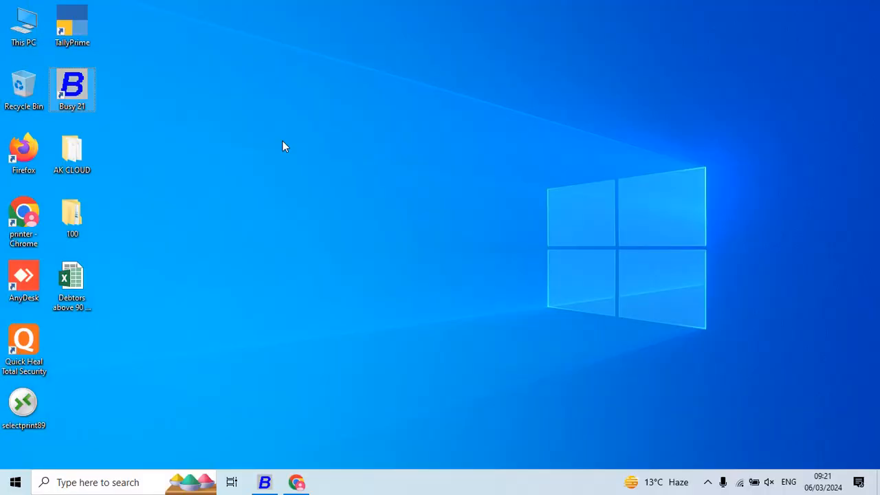
pyautogui.press('Up')
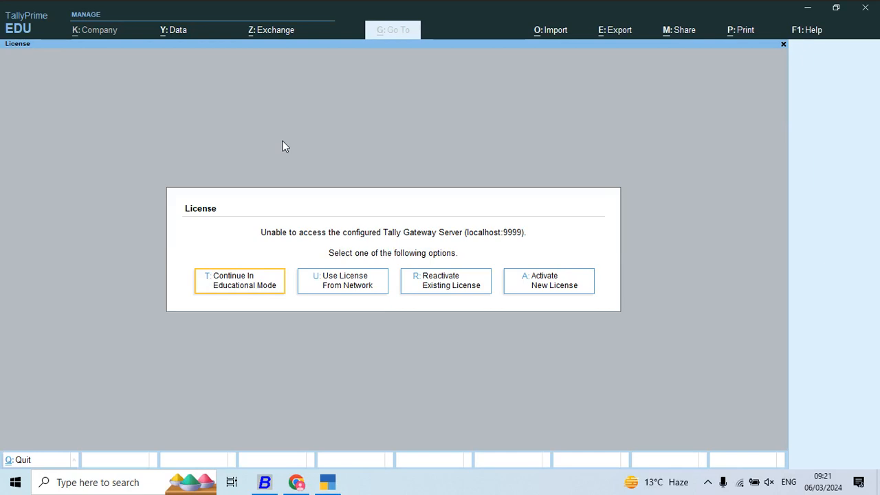
pyautogui.press('Return')
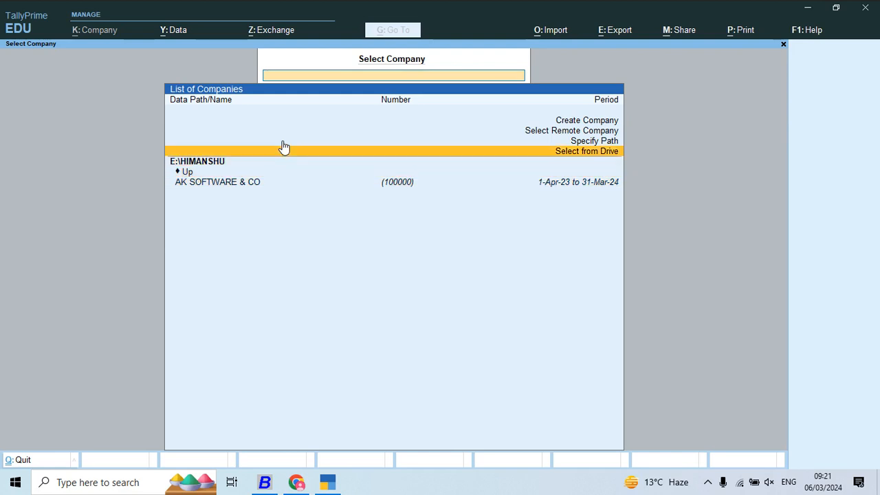
# - Choose to select the company from a drive, and browse to drive E:\
pyautogui.click(284, 150)
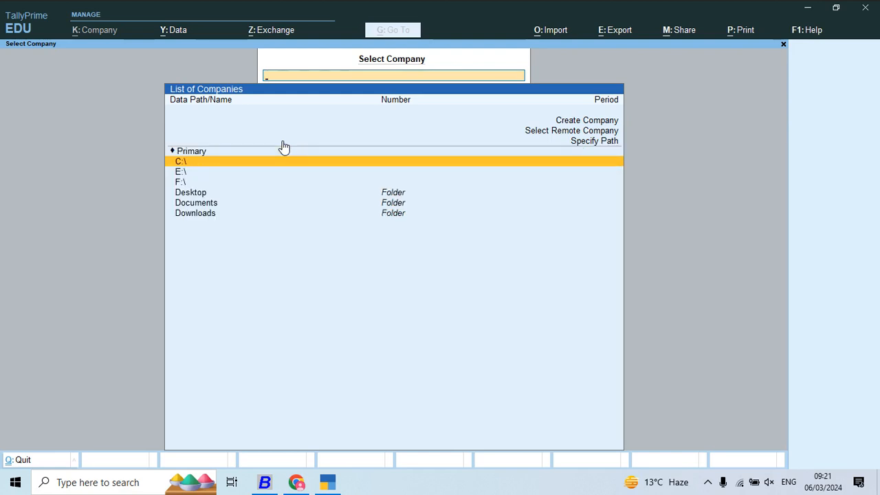
pyautogui.press('Down')
pyautogui.press('Down')
pyautogui.press('Up')
pyautogui.press('Up')
pyautogui.press('Down')
pyautogui.press('Down')
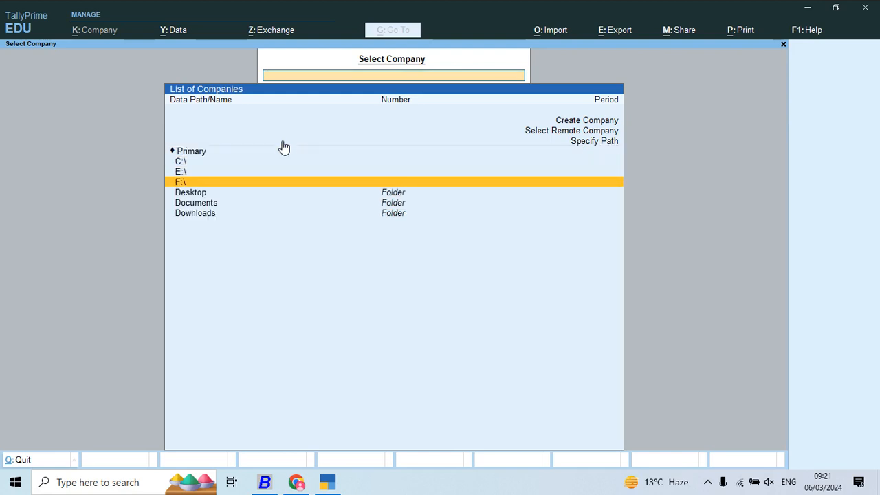
pyautogui.press('Down')
pyautogui.press('Up')
pyautogui.press('Up')
pyautogui.press('Return')
# - Open the COMPUTER WORLD INTERNATIONAL company from the fourth folder listed on drive E:\
pyautogui.press('Down')
pyautogui.press('Down')
pyautogui.press('Down')
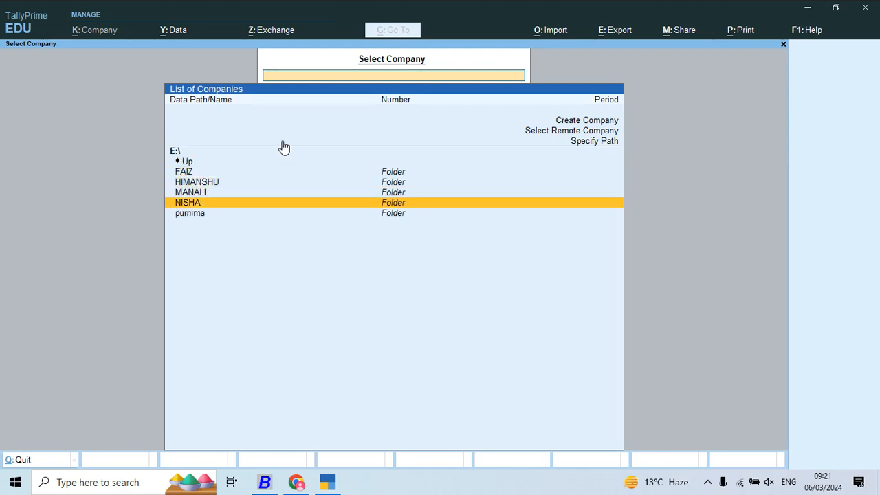
pyautogui.press('Return')
pyautogui.press('Down')
pyautogui.press('Down')
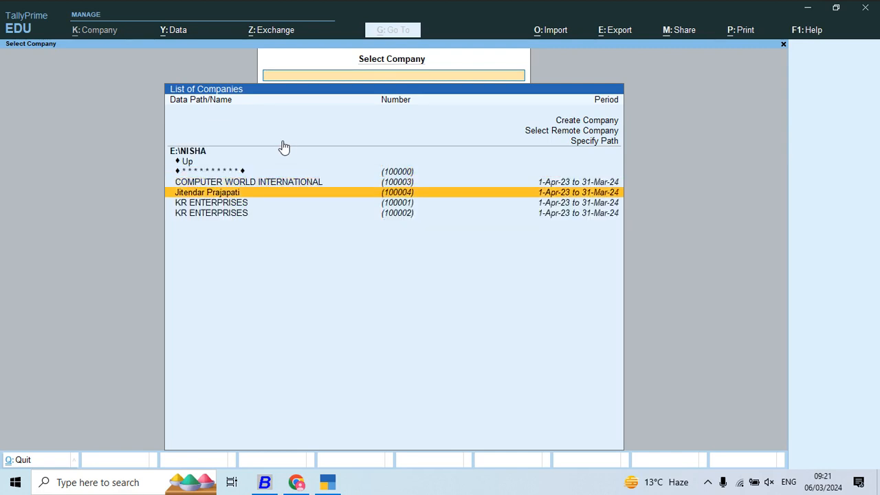
pyautogui.press('Up')
pyautogui.press('Return')
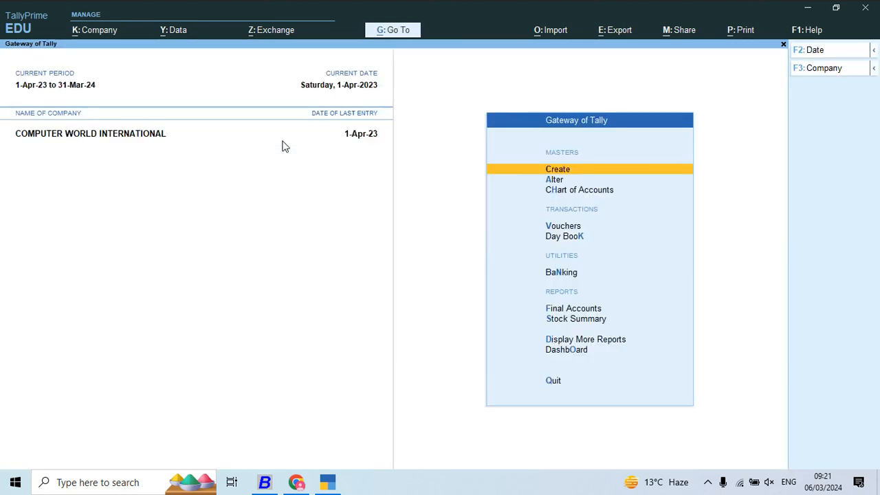
# - Enable Tax Deducted at Source (TDS) in the company features
pyautogui.press('F11')
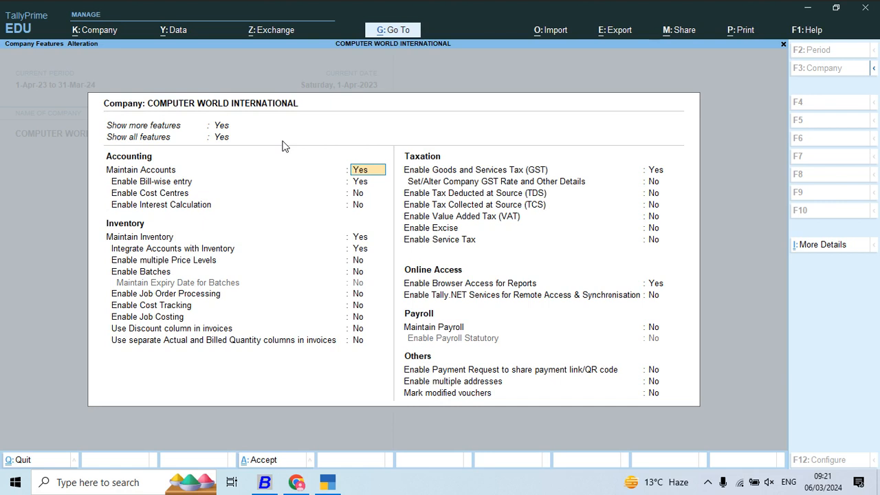
pyautogui.click(469, 171)
pyautogui.press('Return')
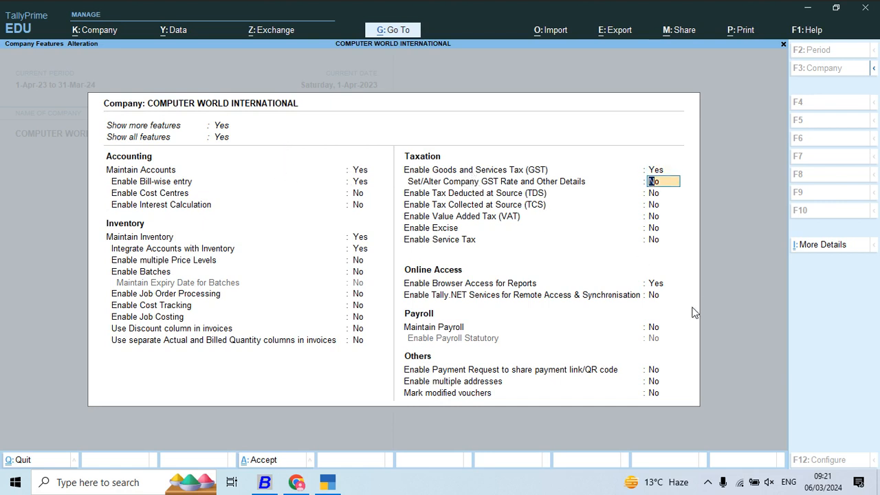
pyautogui.press('Return')
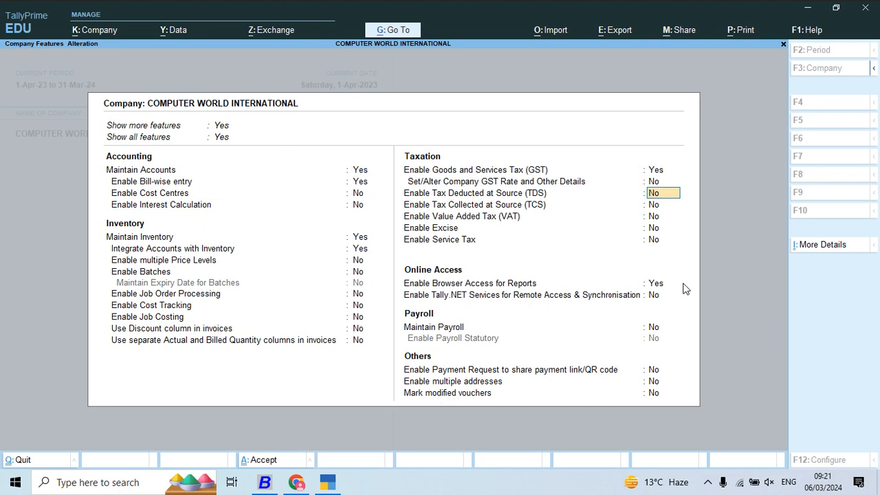
pyautogui.write('y')
pyautogui.press('Return')
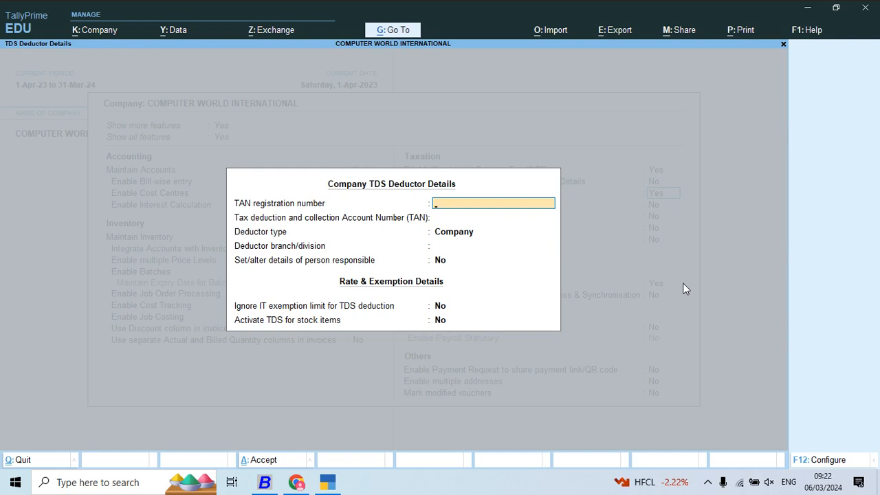
# - Accept the TDS deductor details with blank TAN fields, deductor type Company, and No for the exemption-limit and stock-item options
pyautogui.press('Return')
pyautogui.press('Return')
pyautogui.press('Return')
pyautogui.press('Return')
pyautogui.press('Return')
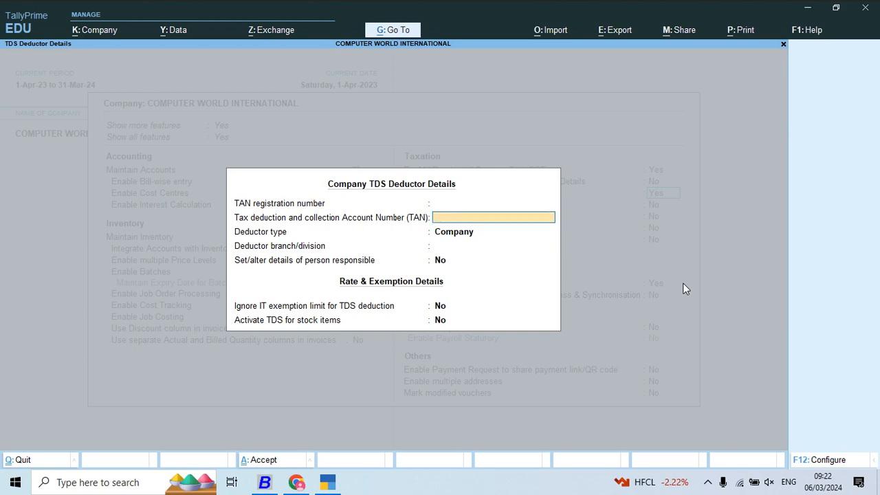
pyautogui.press('Return')
pyautogui.press('Return')
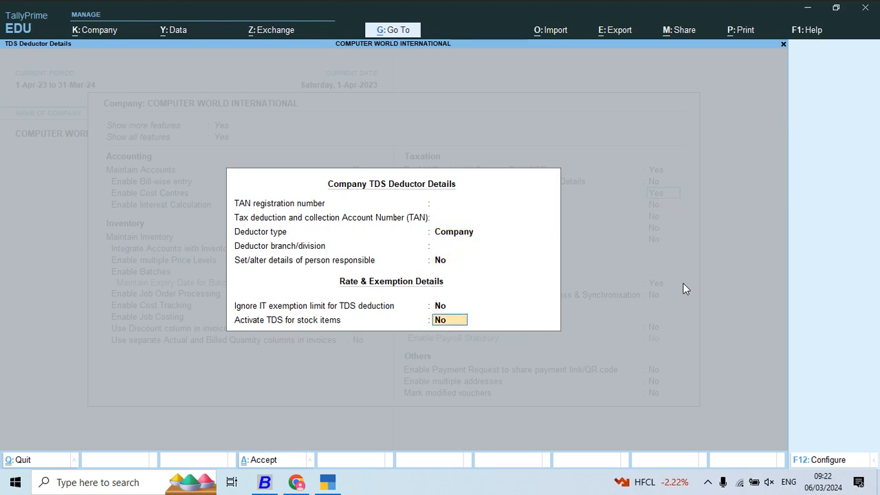
pyautogui.press('Return')
pyautogui.press('Return')
pyautogui.press('Return')
pyautogui.press('Return')
pyautogui.press('Return')
pyautogui.press('Return')
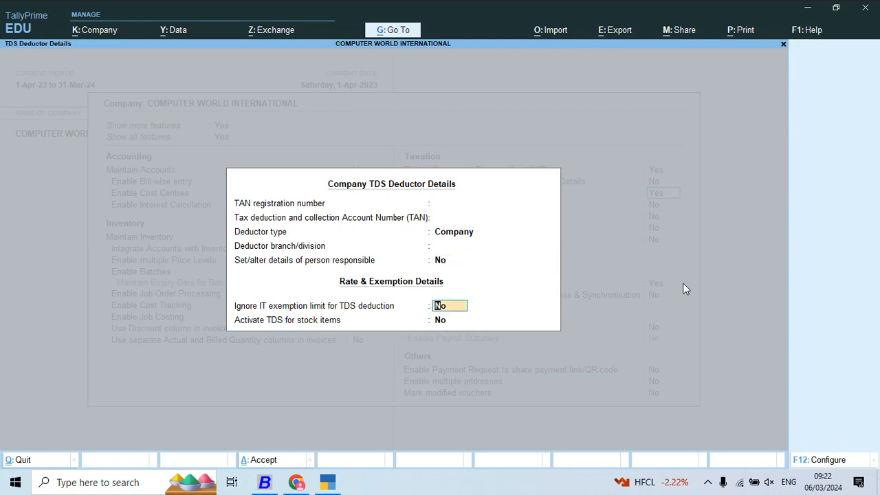
pyautogui.press('Return')
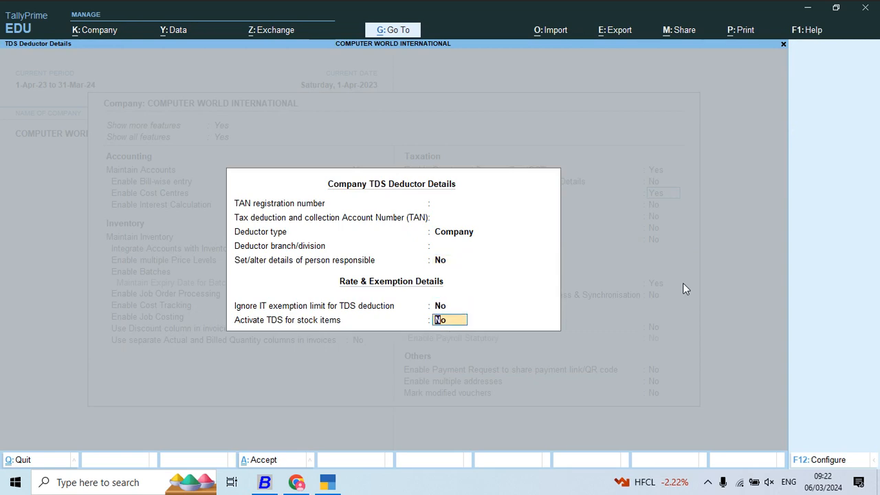
pyautogui.press('Up')
pyautogui.press('Return')
# - Enable Tax Collected at Source (TCS), leaving the TAN fields and collector branch blank and the collector type as Company
pyautogui.press('Return')
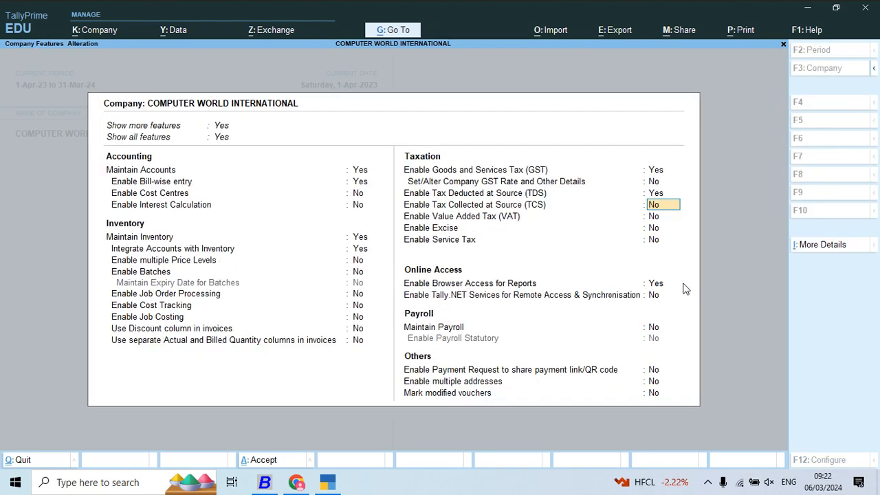
pyautogui.write('y')
pyautogui.press('Return')
pyautogui.press('Return')
pyautogui.press('Return')
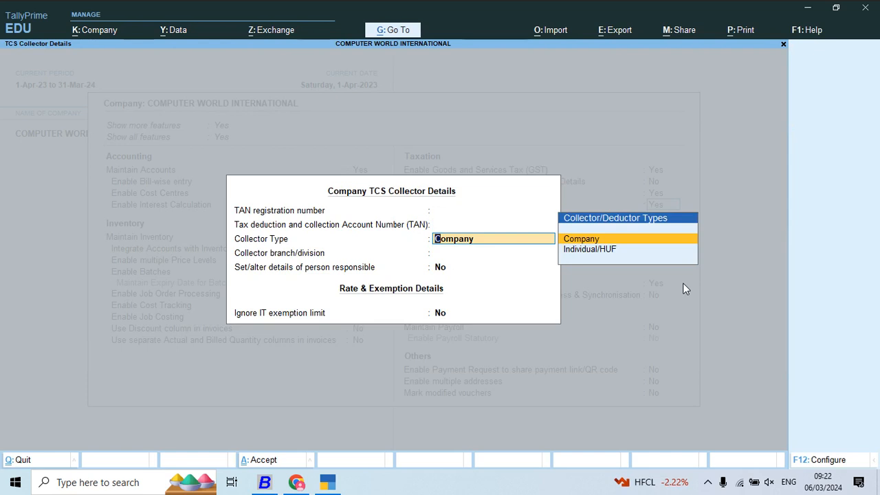
pyautogui.press('Return')
# - Set the person-responsible option to Yes, accept its details and No for ignoring the IT exemption limit, and save the company features
pyautogui.press('Return')
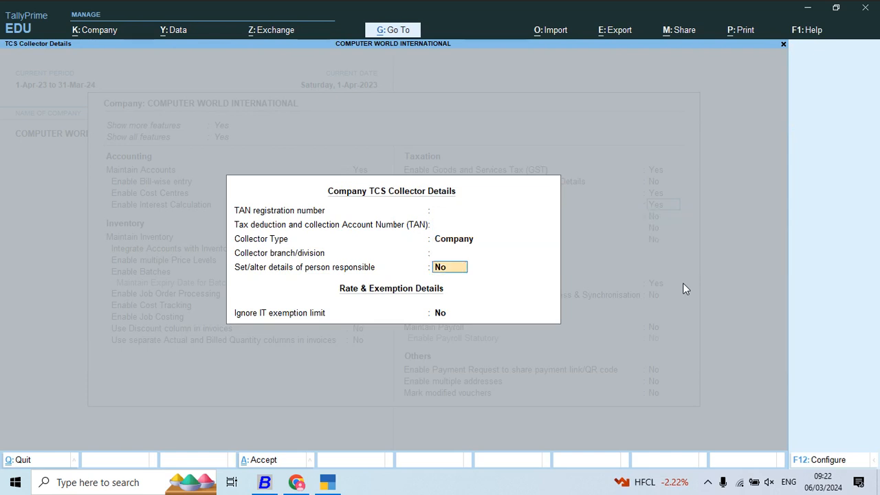
pyautogui.write('Y')
pyautogui.press('Return')
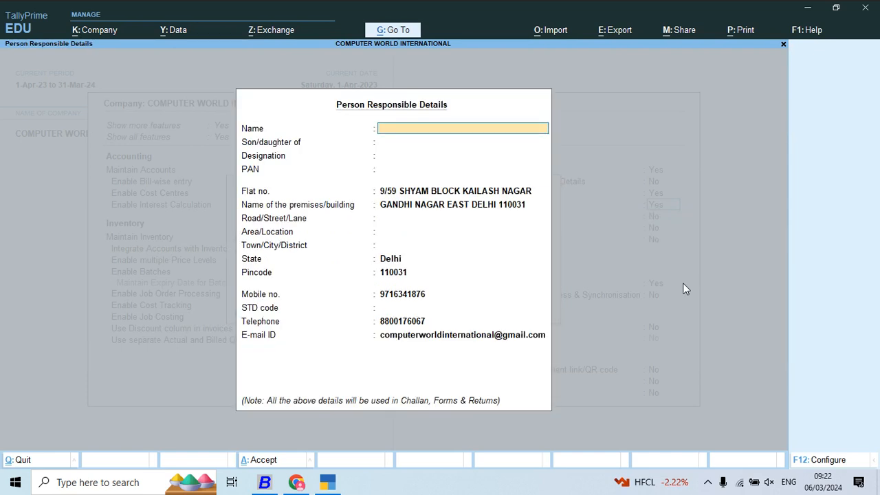
pyautogui.hotkey('ctrl', 'a')
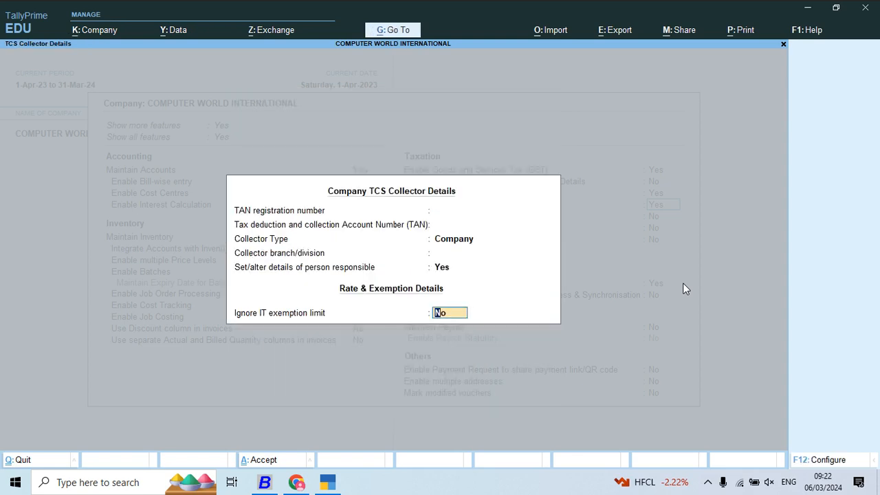
pyautogui.press('Return')
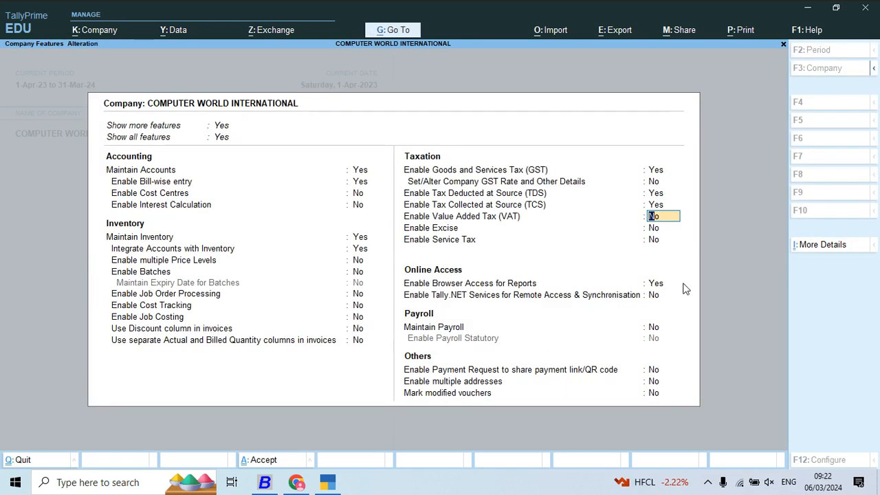
pyautogui.press('Return')
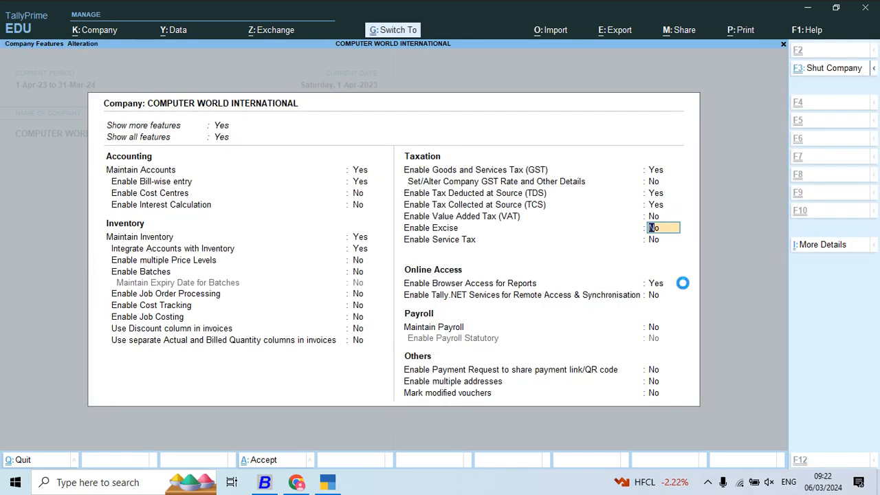
pyautogui.hotkey('ctrl', 'a')
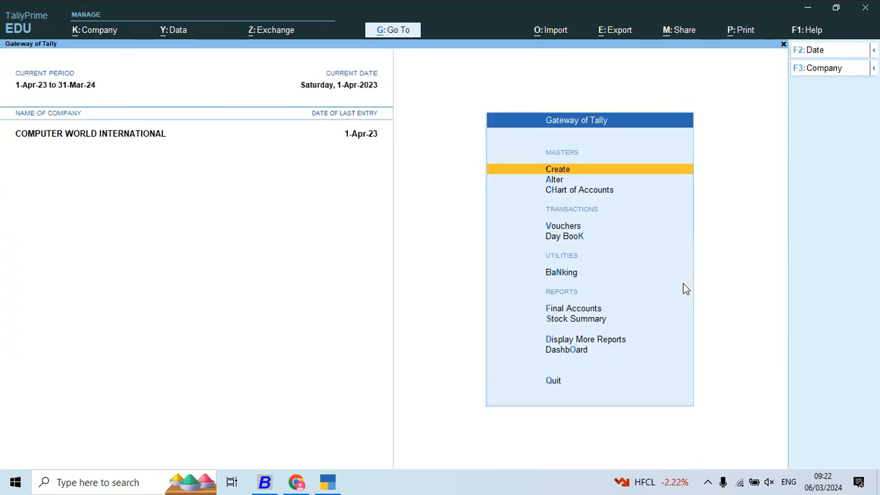
# - Start creating a new TDS Nature of Payments master
pyautogui.press('Down')
pyautogui.press('Up')
pyautogui.press('Return')
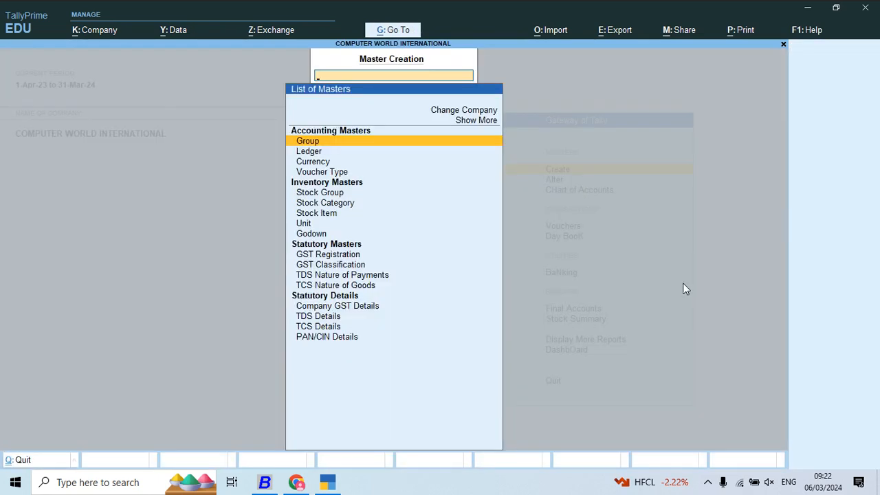
pyautogui.press('Down')
pyautogui.press('Down')
pyautogui.press('Down')
pyautogui.press('Down')
pyautogui.press('Down')
pyautogui.press('Down')
pyautogui.press('Down')
pyautogui.press('Down')
pyautogui.press('Down')
pyautogui.press('Down')
pyautogui.press('Down')
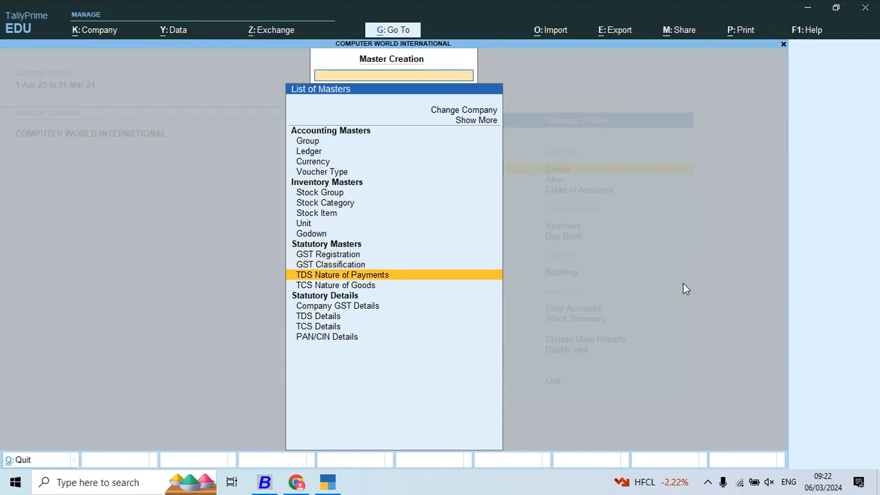
pyautogui.press('Return')
# - Copy the category name Commission or Brokerage from Busy and use it as the new nature of payment's name in TallyPrime
pyautogui.hotkey('alt', 'Tab')
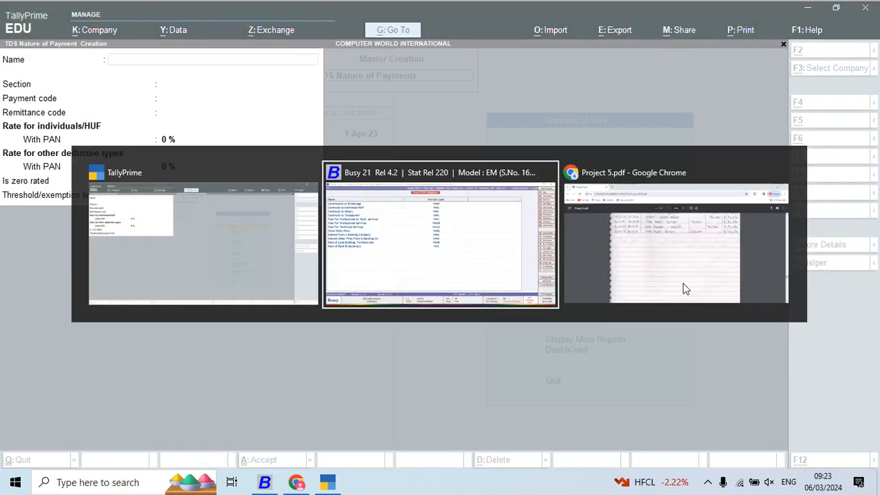
pyautogui.press('Return')
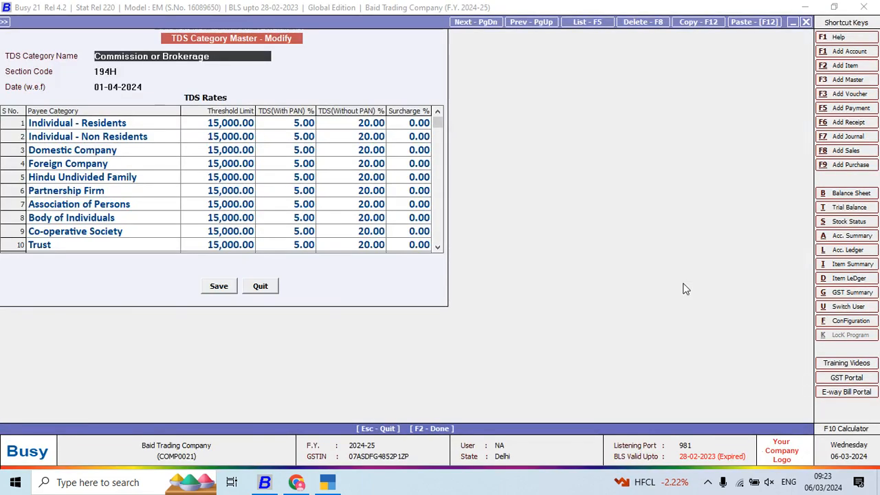
pyautogui.hotkey('shift', 'Right')
pyautogui.hotkey('shift', 'Right')
pyautogui.hotkey('shift', 'Right')
pyautogui.hotkey('shift', 'Right')
pyautogui.hotkey('shift', 'Right')
pyautogui.hotkey('shift', 'Right')
pyautogui.hotkey('shift', 'Right')
pyautogui.hotkey('shift', 'Right')
pyautogui.hotkey('shift', 'Right')
pyautogui.hotkey('shift', 'Right')
pyautogui.hotkey('shift', 'Right')
pyautogui.hotkey('shift', 'Right')
pyautogui.hotkey('shift', 'Right')
pyautogui.hotkey('shift', 'Right')
pyautogui.hotkey('shift', 'Right')
pyautogui.hotkey('shift', 'Right')
pyautogui.hotkey('shift', 'Right')
pyautogui.hotkey('shift', 'Right')
pyautogui.hotkey('shift', 'Right')
pyautogui.hotkey('shift', 'Right')
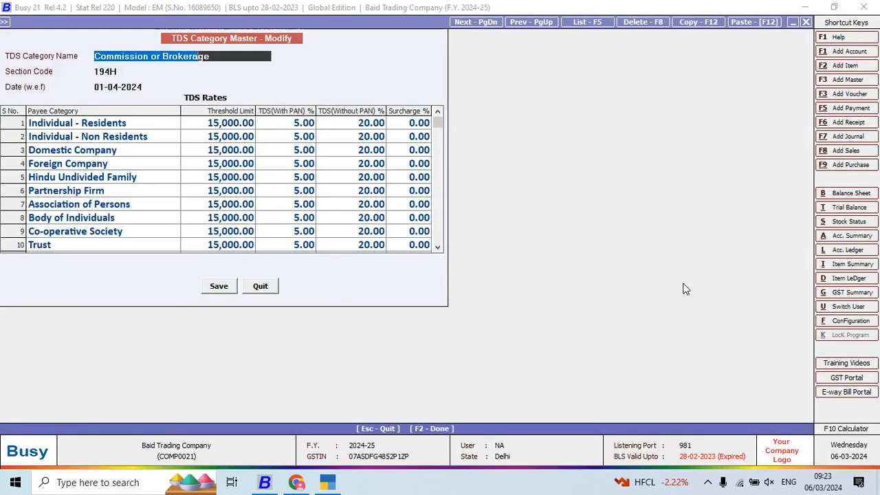
pyautogui.hotkey('ctrl', 'c')
pyautogui.hotkey('alt', 'Tab')
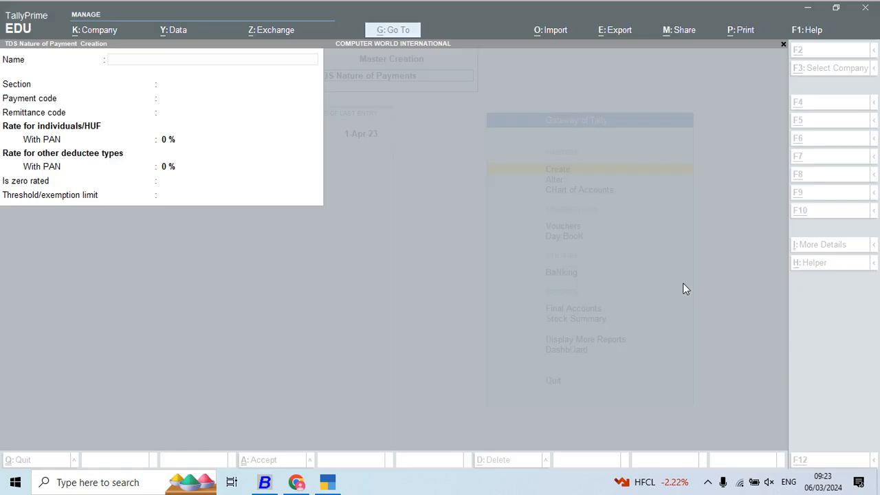
pyautogui.hotkey('ctrl', 'alt', 'v')
pyautogui.press('Return')
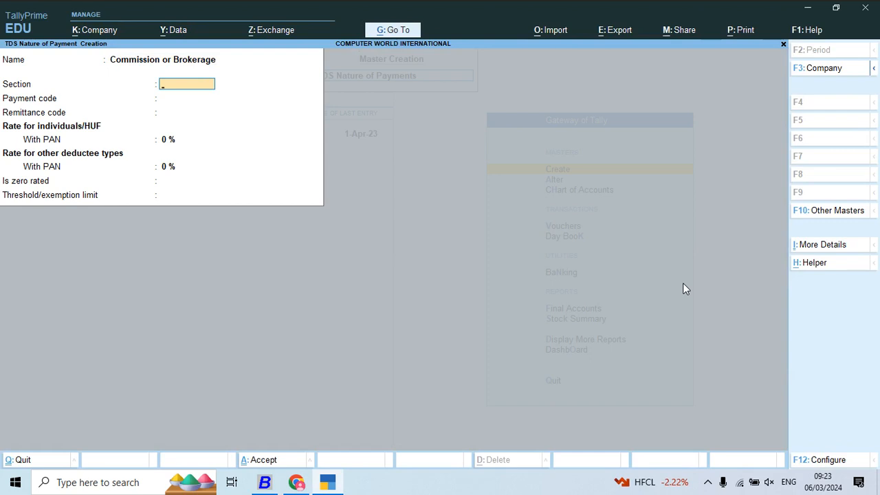
# - Configure the master to allow single bill value, transporter category, software royalty, non-resident rate relaxation and tax rate without PAN
pyautogui.press('F12')
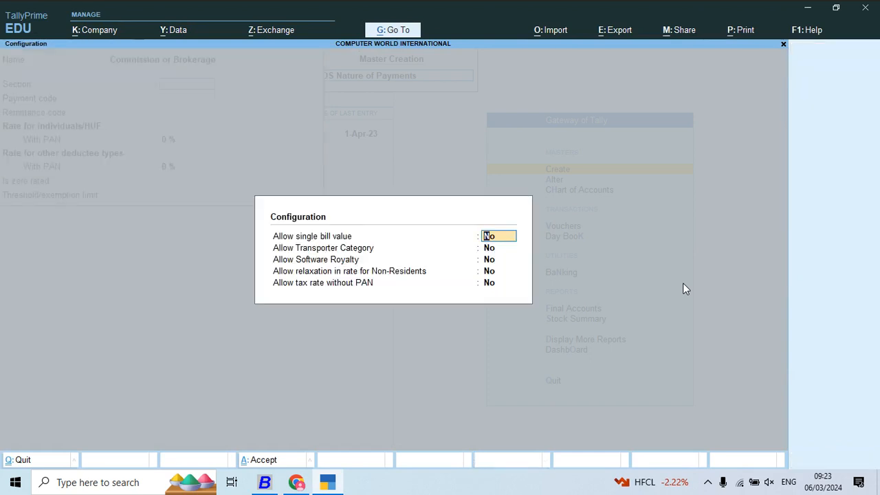
pyautogui.press('y')
pyautogui.press('Return')
pyautogui.press('y')
pyautogui.press('Return')
pyautogui.press('y')
pyautogui.press('Return')
pyautogui.press('y')
pyautogui.press('Return')
pyautogui.press('Return')
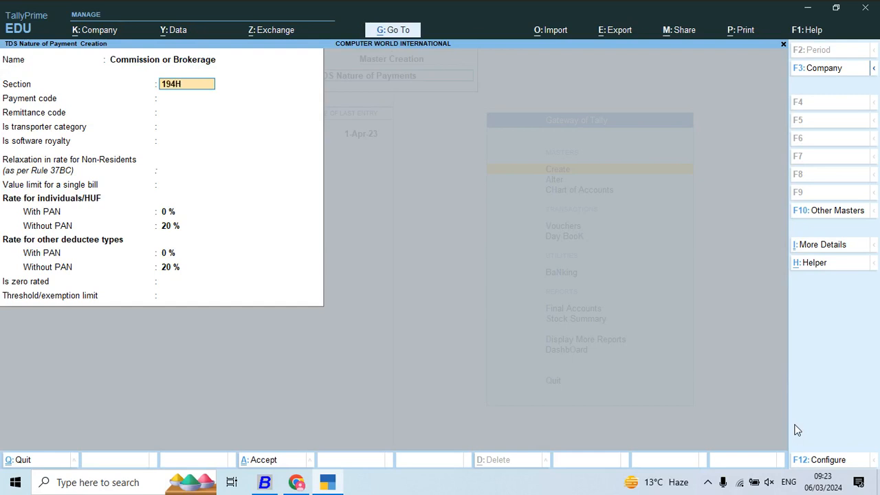
# - Set section 194H for Commission or Brokerage, with No for transporter category, software royalty and non-resident rate relaxation
pyautogui.press('Return')
pyautogui.press('Return')
pyautogui.press('Return')
pyautogui.press('Return')
pyautogui.press('Return')
pyautogui.press('Return')
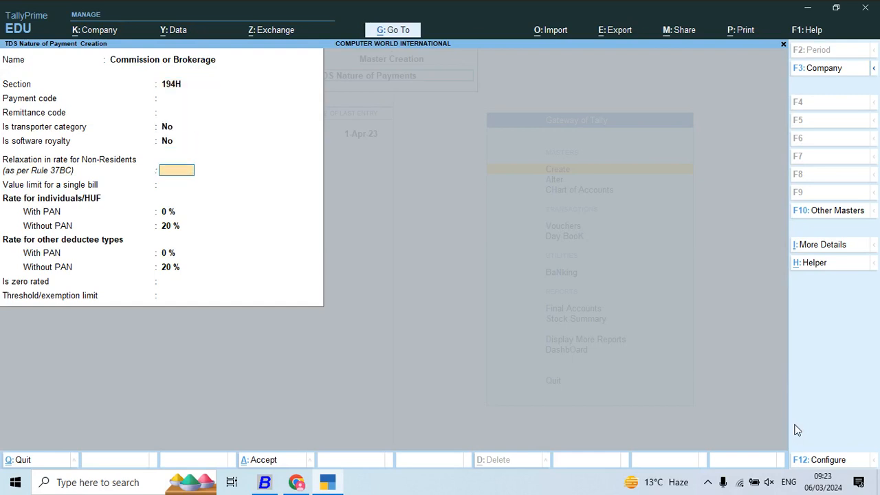
pyautogui.press('Return')
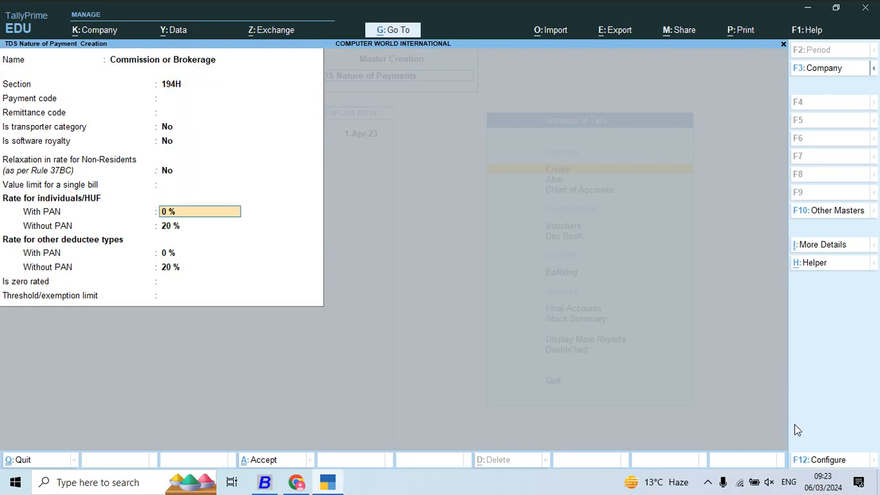
# - Set the with-PAN rates to 5 %, keep 20 % without PAN, enter a 15,000 threshold limit, and save Commission or Brokerage
pyautogui.write('5')
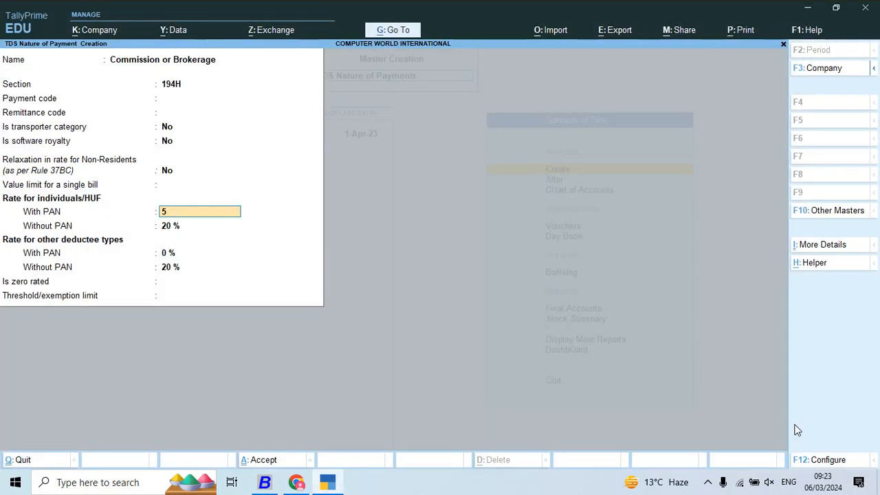
pyautogui.press('Return')
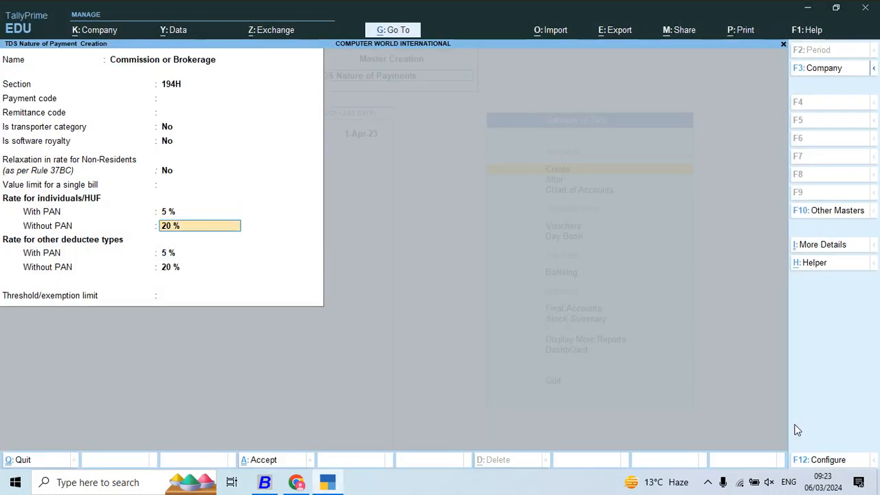
pyautogui.press('Return')
pyautogui.press('Return')
pyautogui.press('Return')
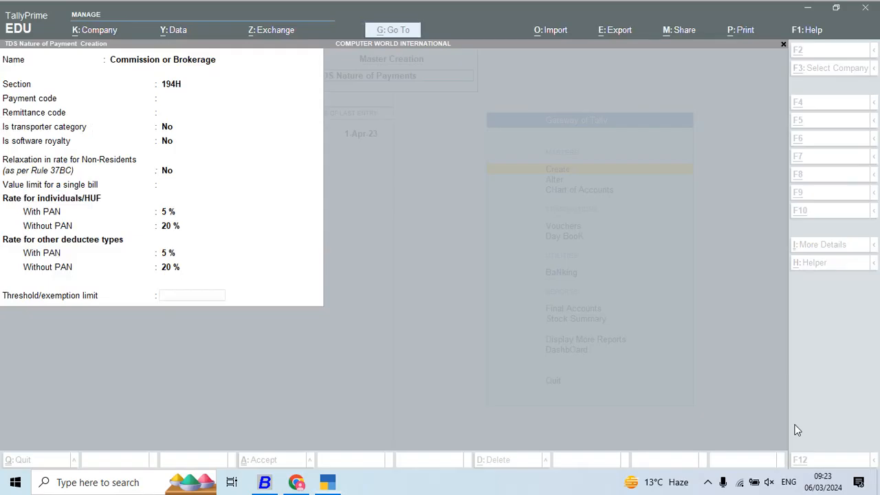
pyautogui.write('15000')
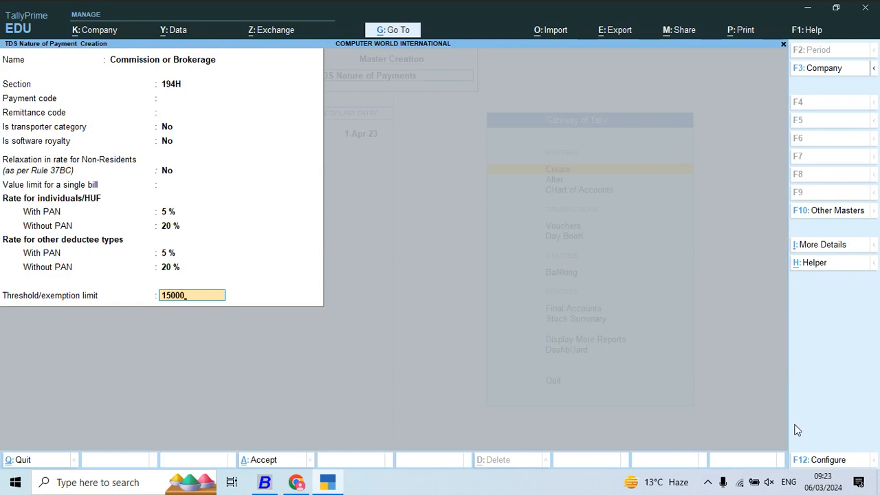
pyautogui.press('Return')
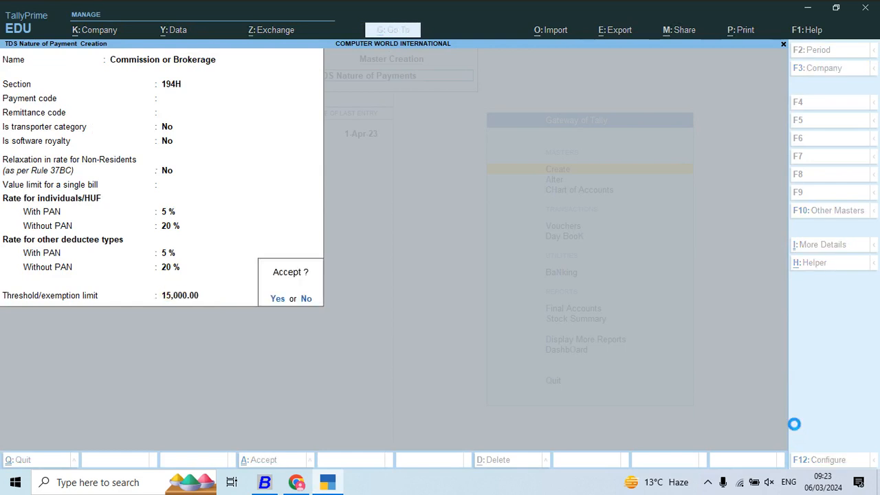
pyautogui.press('y')
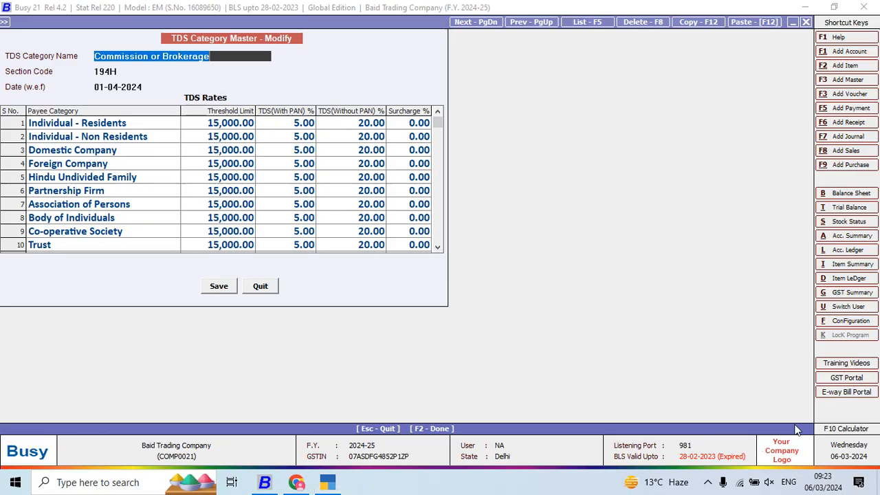
# - Copy the category name Contracts to Individuals/HUF from Busy and use it to name the next nature of payment in TallyPrime
pyautogui.press('Escape')
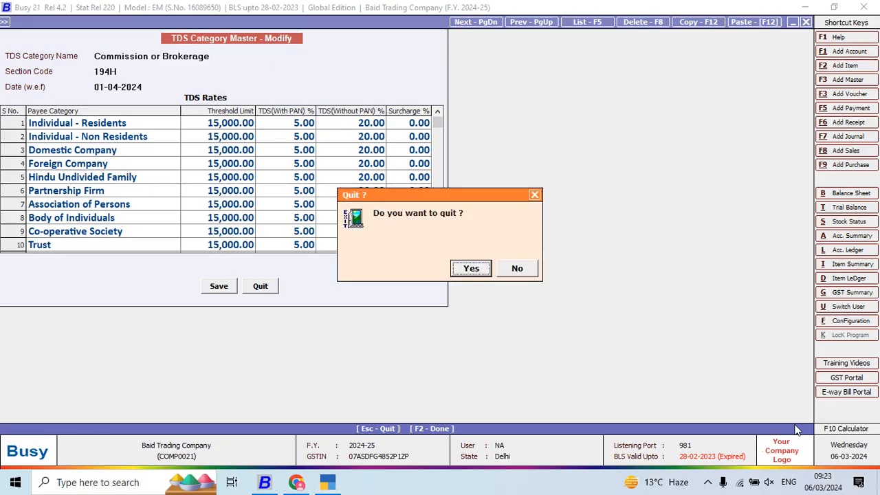
pyautogui.press('y')
pyautogui.press('Return')
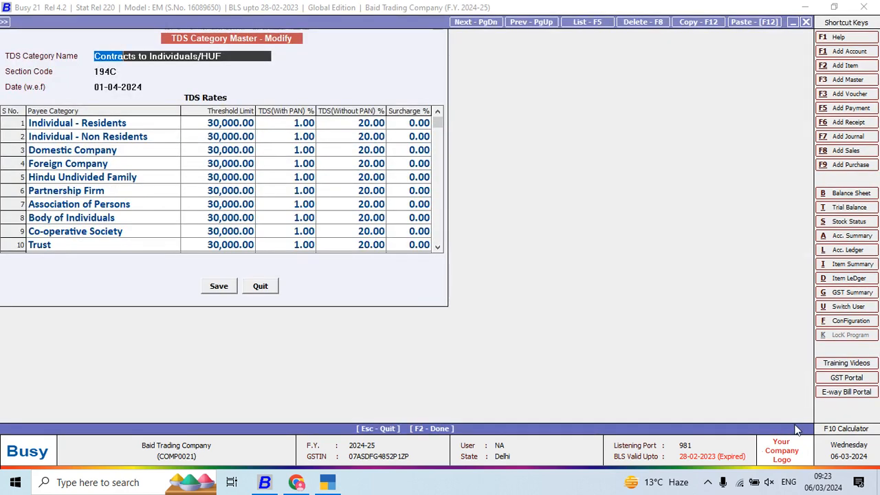
pyautogui.hotkey('alt', 'Tab')
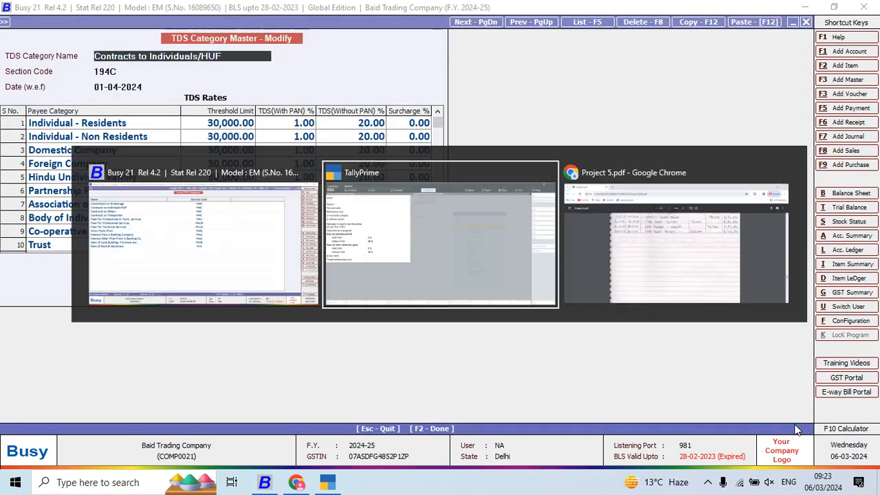
pyautogui.hotkey('ctrl', 'v')
pyautogui.press('Return')
# - Check the section code in Busy, and set section 194C in TallyPrime with No for transporter category, software royalty and non-resident relaxation
pyautogui.hotkey('alt', 'Tab')
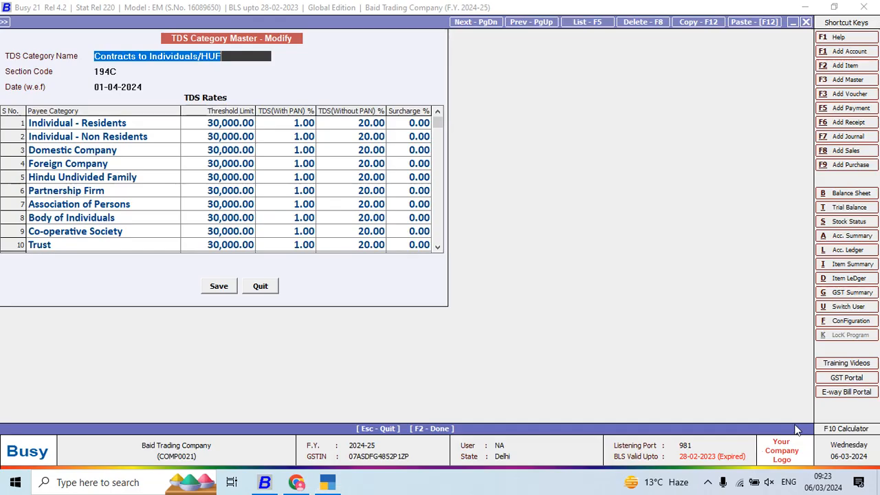
pyautogui.hotkey('alt', 'Tab')
pyautogui.write('194C')
pyautogui.press('Return')
pyautogui.press('Return')
pyautogui.press('Return')
pyautogui.press('Return')
pyautogui.press('Return')
pyautogui.press('Return')
pyautogui.press('Return')
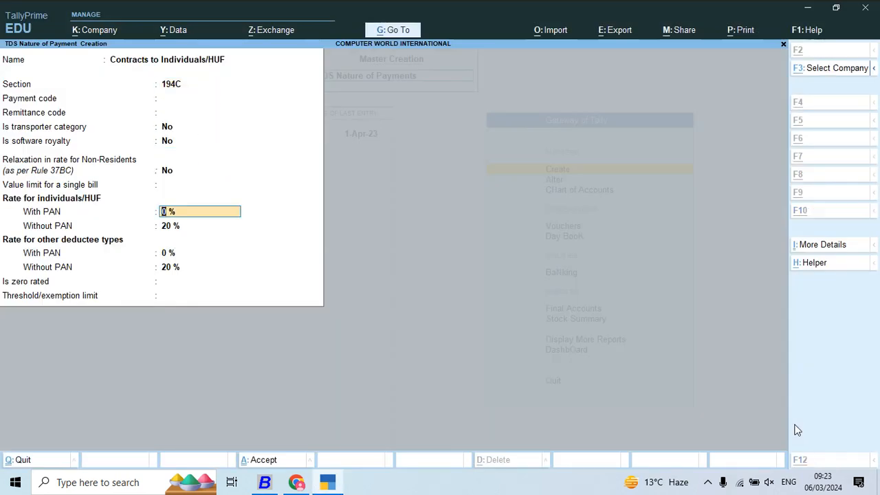
# - Check the rates in Busy, and set the with-PAN rates for Contracts to Individuals/HUF to 1 %, keeping 20 % without PAN
pyautogui.hotkey('alt', 'Tab')
pyautogui.hotkey('alt', 'Tab')
pyautogui.write('1')
pyautogui.press('Return')
pyautogui.press('Return')
pyautogui.press('Return')
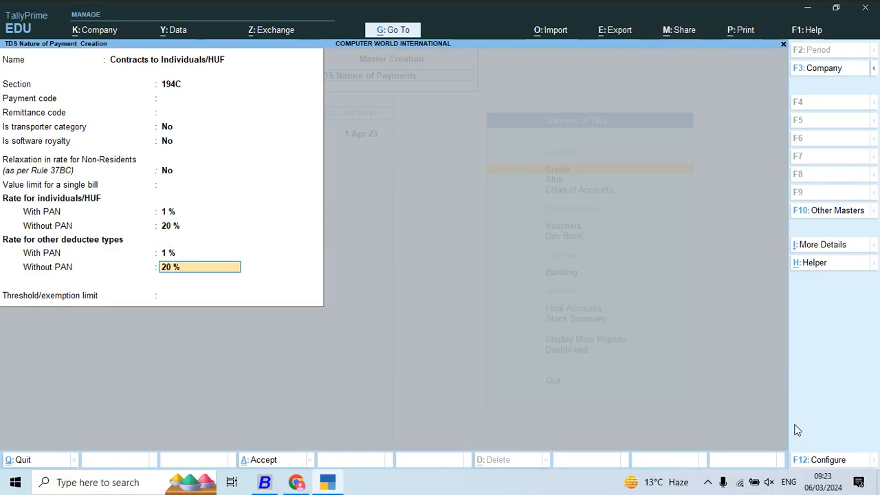
pyautogui.press('Return')
# - Check the threshold in Busy, enter 30000 as the threshold/exemption limit in TallyPrime, and save Contracts to Individuals/HUF
pyautogui.hotkey('alt', 'Tab')
pyautogui.hotkey('alt', 'Tab')
pyautogui.write('30,0')
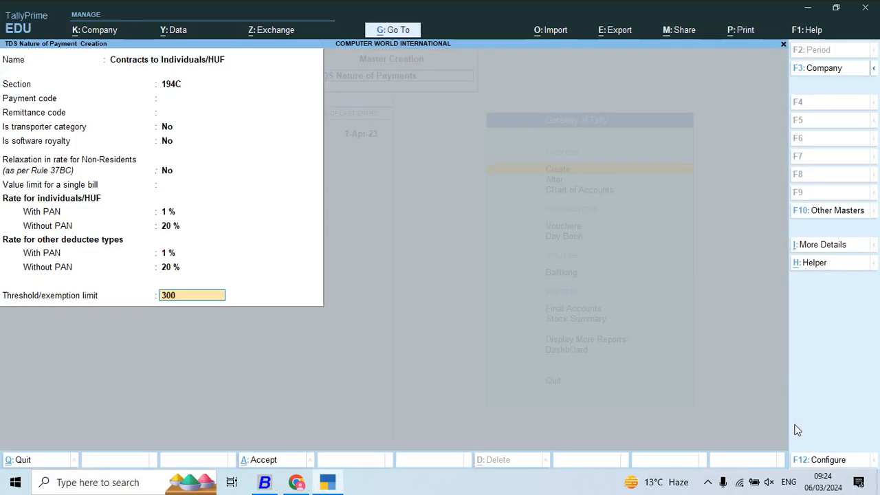
pyautogui.write('00')
pyautogui.press('Return')
pyautogui.press('Return')
# - Copy the category name Contracts to Others from Busy and use it to name the next nature of payment in TallyPrime
pyautogui.hotkey('alt', 'Tab')
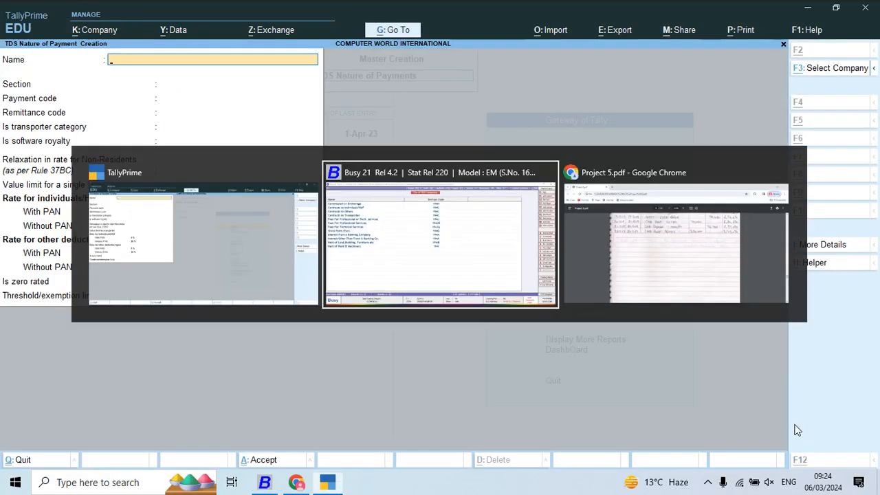
pyautogui.press('Down')
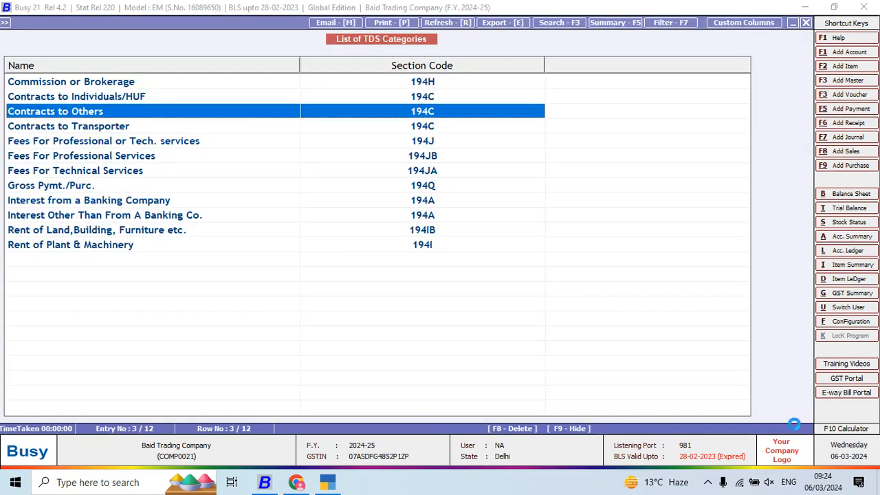
pyautogui.press('Return')
pyautogui.hotkey('shift', 'Right')
pyautogui.hotkey('shift', 'Right')
pyautogui.hotkey('shift', 'Right')
pyautogui.hotkey('shift', 'Right')
pyautogui.hotkey('shift', 'Right')
pyautogui.hotkey('shift', 'Right')
pyautogui.hotkey('shift', 'Right')
pyautogui.hotkey('shift', 'Right')
pyautogui.hotkey('shift', 'Right')
pyautogui.hotkey('shift', 'Right')
pyautogui.hotkey('shift', 'Right')
pyautogui.hotkey('shift', 'Right')
pyautogui.hotkey('shift', 'Right')
pyautogui.hotkey('shift', 'Right')
pyautogui.hotkey('shift', 'Right')
pyautogui.hotkey('shift', 'Right')
pyautogui.hotkey('shift', 'Right')
pyautogui.hotkey('shift', 'Right')
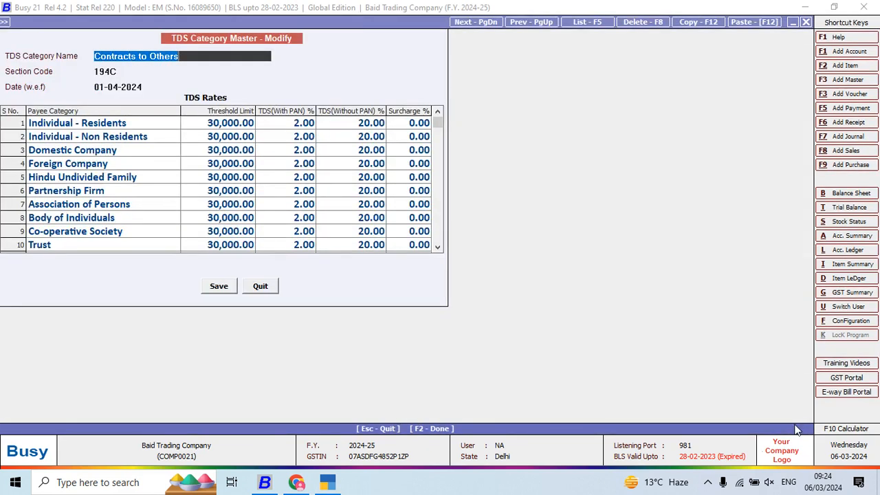
pyautogui.hotkey('ctrl', 'c')
pyautogui.hotkey('alt', 'Tab')
pyautogui.hotkey('ctrl', 'alt', 'v')
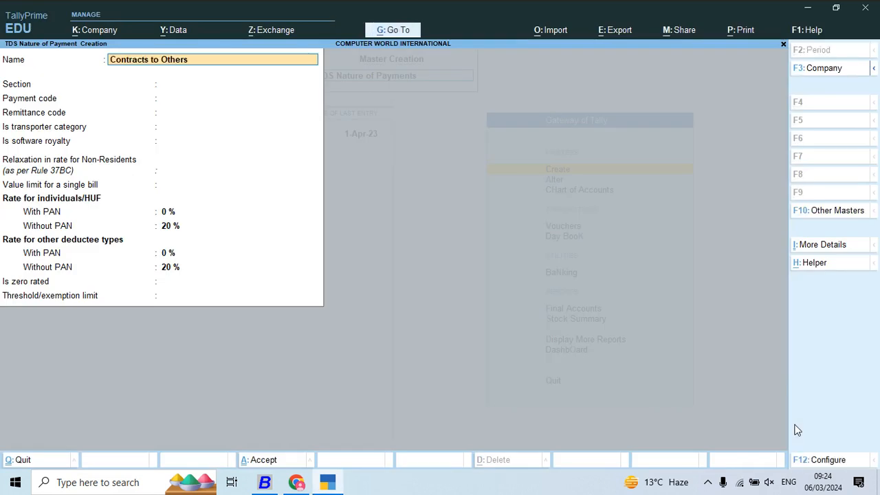
pyautogui.press('Return')
# - Check the section code in Busy, and give Contracts to Others section 194C with No for transporter category, software royalty and non-resident relaxation
pyautogui.hotkey('alt', 'Tab')
pyautogui.hotkey('alt', 'Tab')
pyautogui.write('19')
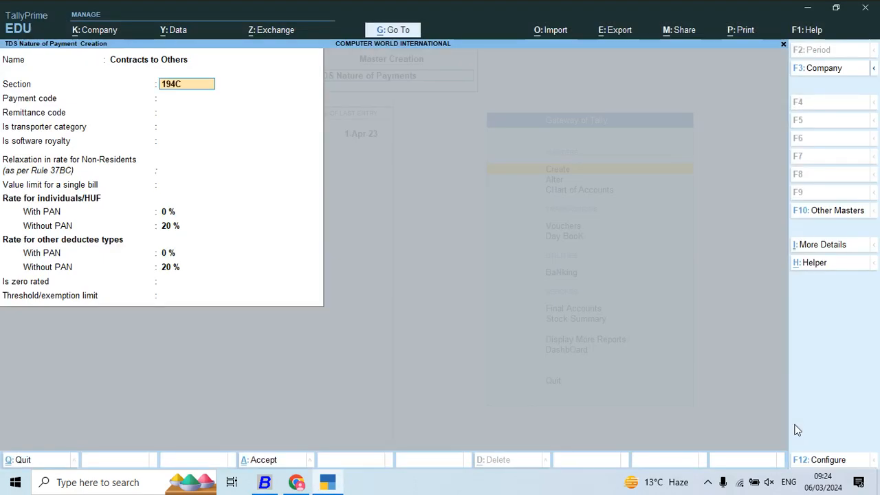
pyautogui.press('Return')
pyautogui.press('Return')
pyautogui.press('Return')
pyautogui.press('Return')
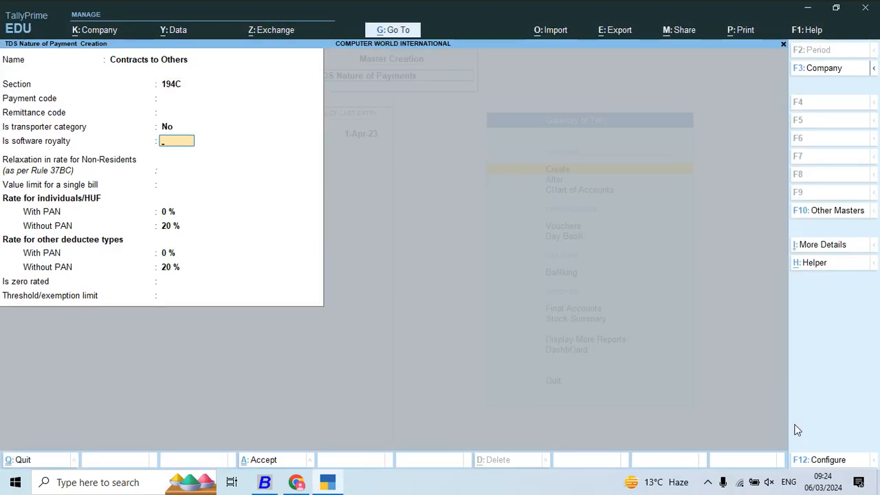
pyautogui.press('Return')
pyautogui.press('Return')
pyautogui.press('Return')
# - Check the rates in Busy, and set both with-PAN rates for Contracts to Others to 2 %, keeping 20 % without PAN
pyautogui.hotkey('alt', 'Tab')
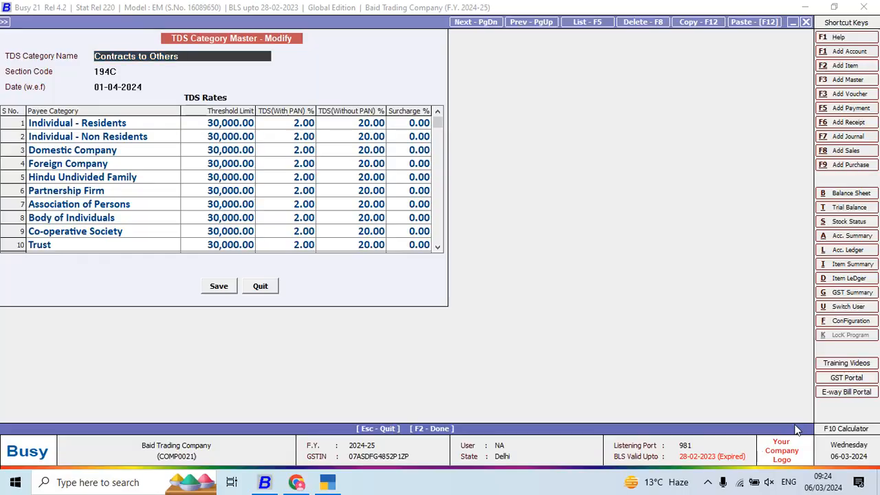
pyautogui.hotkey('alt', 'Tab')
pyautogui.write('2')
pyautogui.press('Return')
pyautogui.press('Return')
pyautogui.press('Return')
pyautogui.press('Return')
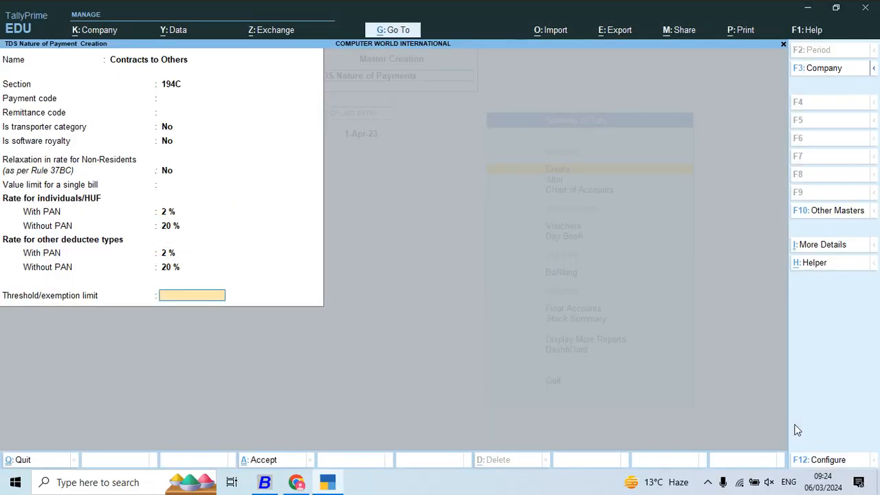
# - Check the threshold in Busy, enter 30000 as the threshold/exemption limit in TallyPrime, and save Contracts to Others
pyautogui.hotkey('alt', 'Tab')
pyautogui.hotkey('alt', 'Tab')
pyautogui.write('30,0')
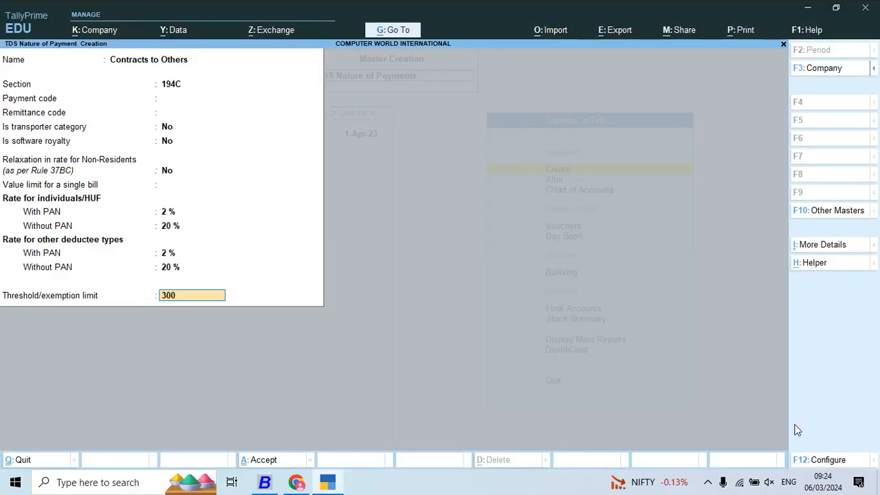
pyautogui.write('00')
pyautogui.press('Return')
# - Copy the category name Contracts to Transporter from Busy and use it to name the next nature of payment in TallyPrime
pyautogui.press('Return')
pyautogui.hotkey('alt', 'Tab')
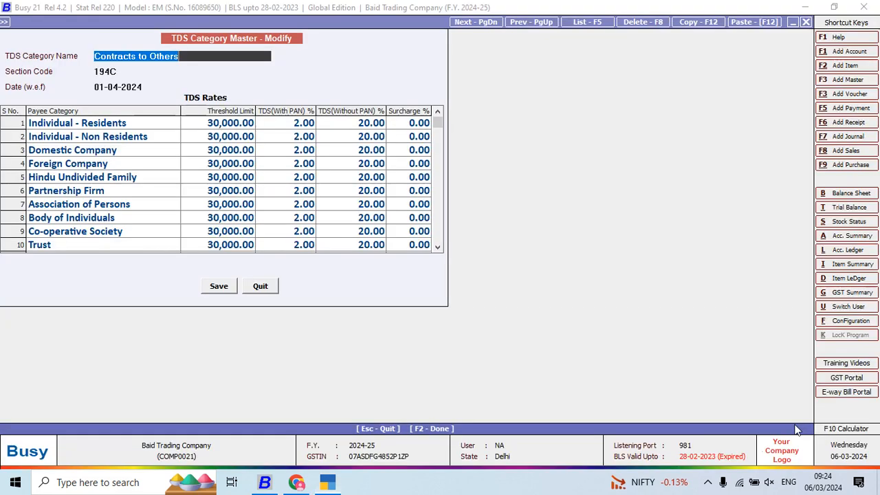
pyautogui.press('Escape')
pyautogui.press('Return')
pyautogui.press('Down')
pyautogui.press('Return')
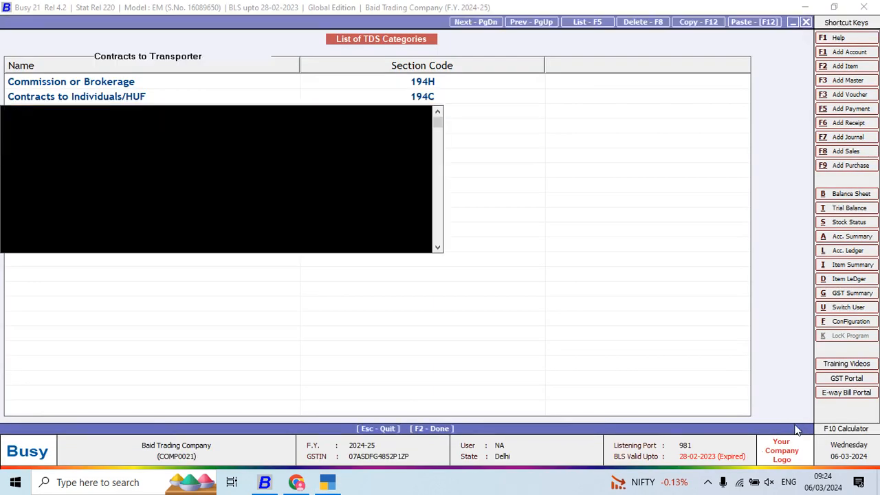
pyautogui.hotkey('ctrl', 'shift', 'Right')
pyautogui.hotkey('ctrl', 'shift', 'Right')
pyautogui.hotkey('ctrl', 'shift', 'Right')
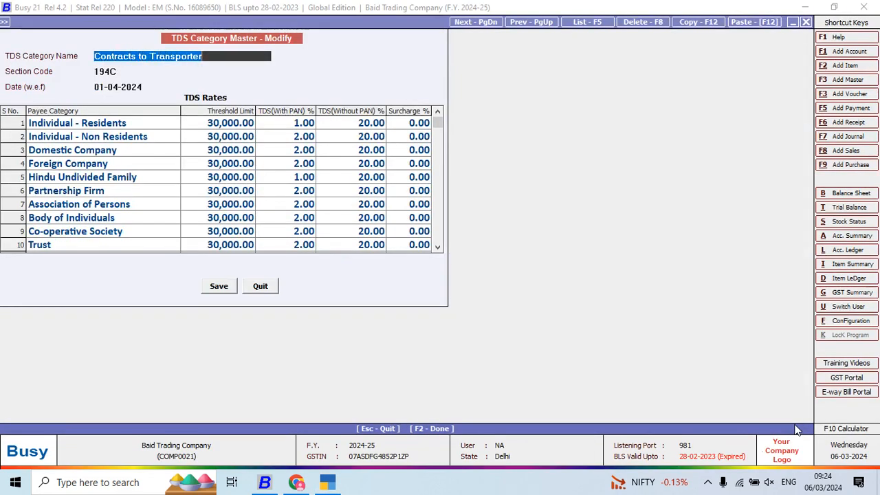
pyautogui.hotkey('ctrl', 'c')
pyautogui.hotkey('alt', 'Tab')
pyautogui.hotkey('ctrl', 'alt', 'v')
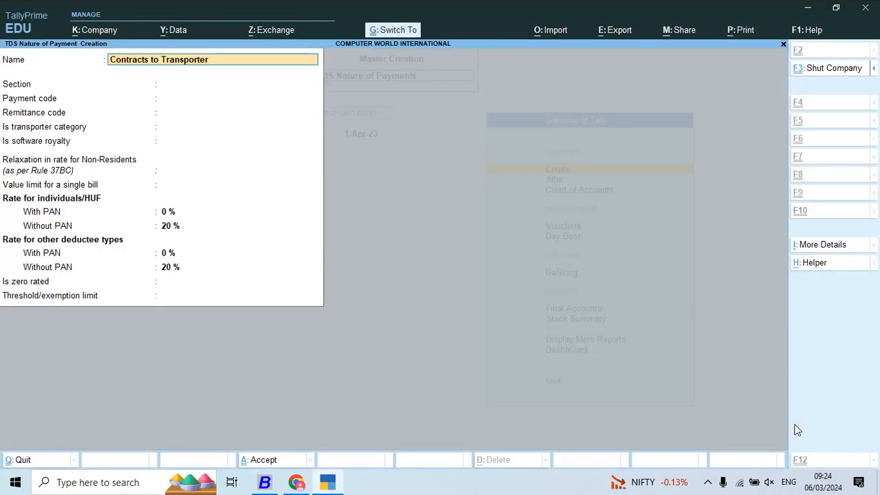
pyautogui.press('Return')
# - Check the section code in Busy, and set section 194C for Contracts to Transporter, leaving the payment and remittance codes blank
pyautogui.hotkey('alt', 'Tab')
pyautogui.hotkey('alt', 'Tab')
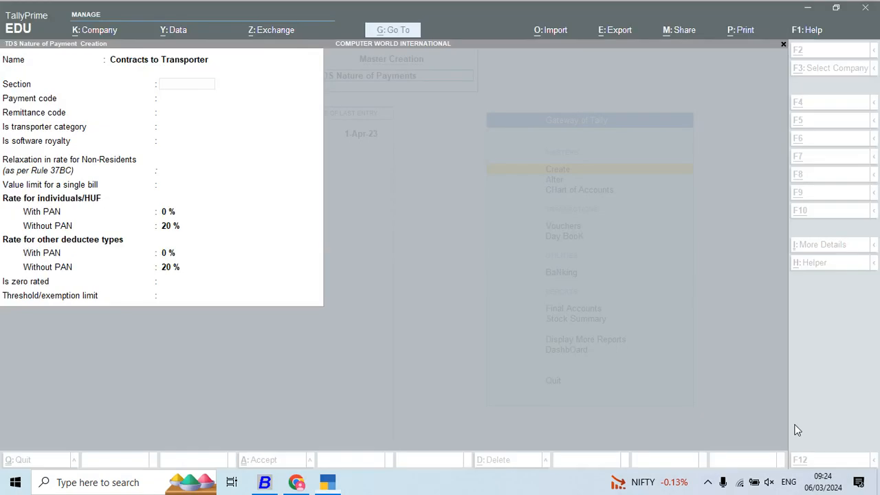
pyautogui.write('19')
pyautogui.press('Return')
pyautogui.press('Return')
pyautogui.press('Return')
pyautogui.press('Return')
pyautogui.press('Return')
pyautogui.press('Return')
pyautogui.press('Return')
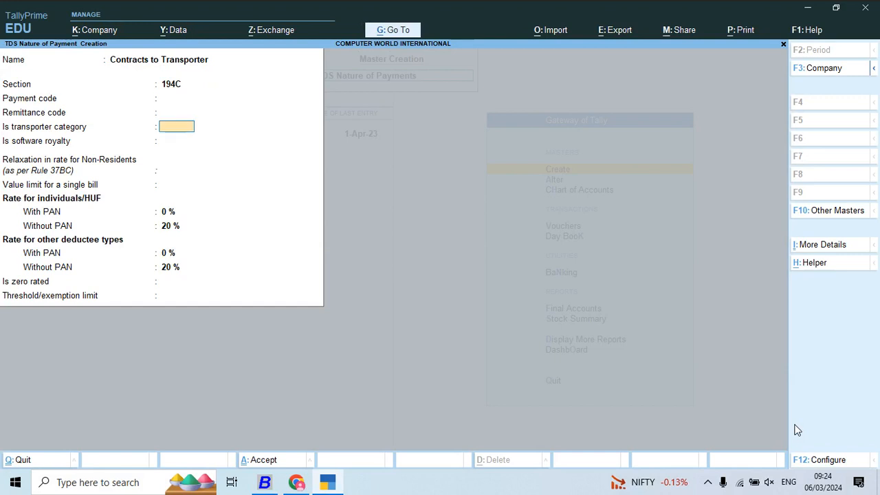
# - Set transporter category, software royalty and non-resident relaxation to No, with 2 % with-PAN and 20 % without-PAN rates for individuals/HUF
pyautogui.write('2')
pyautogui.press('Return')
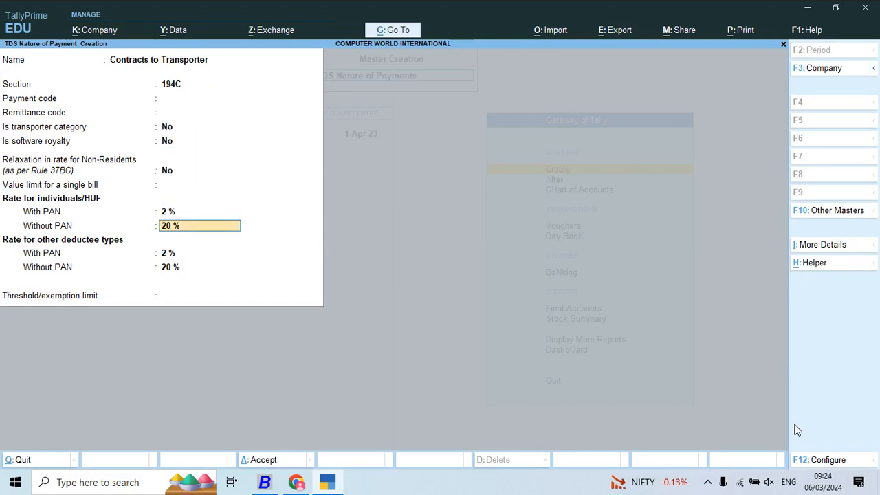
pyautogui.press('Return')
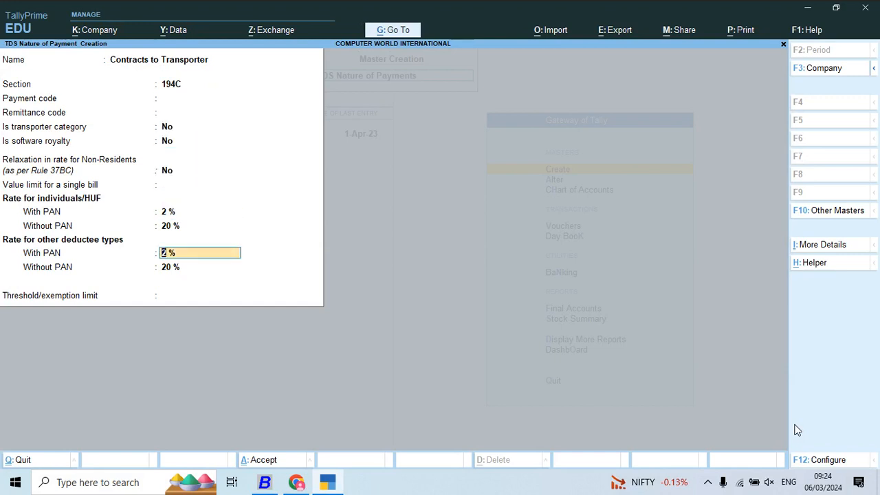
# - Keep 2 % and 20 % for other deductee types, enter the 30000 threshold/exemption limit, and save Contracts to Transporter
pyautogui.press('Return')
pyautogui.press('Return')
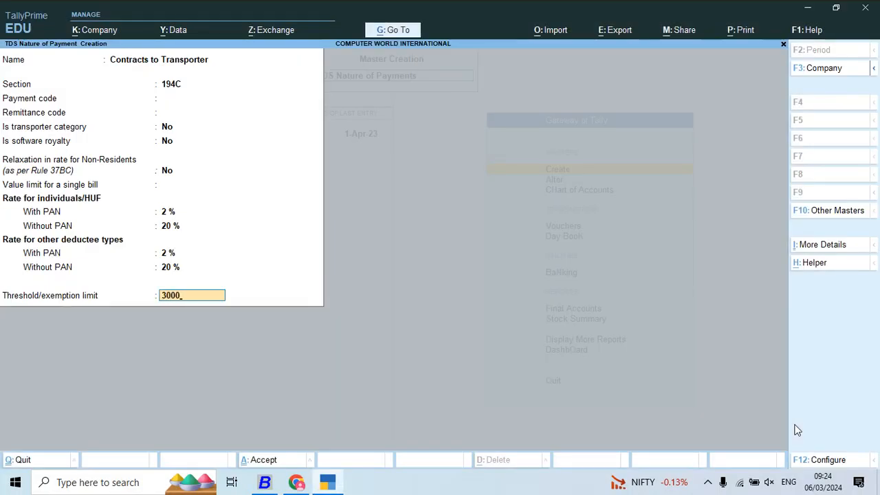
pyautogui.press('Return')
# - Copy the category name Fees For Professional or Tech. services from Busy and use it to name the next nature of payment in TallyPrime
pyautogui.press('Return')
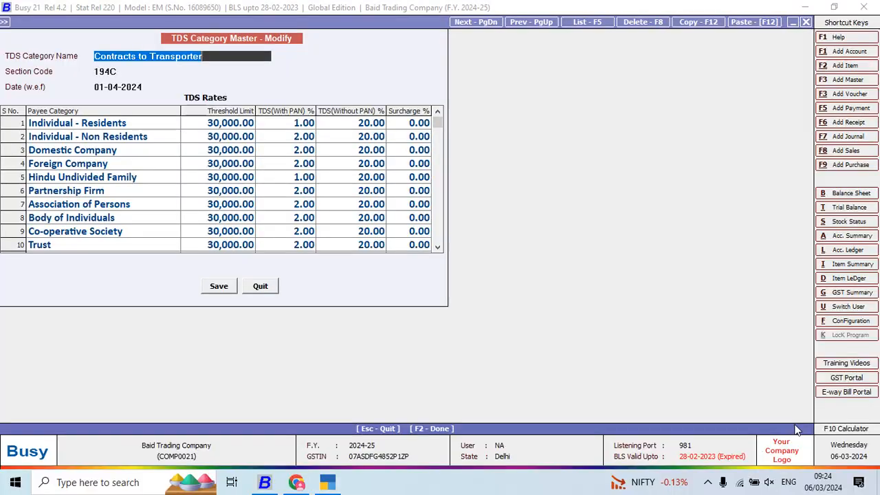
pyautogui.press('Escape')
pyautogui.press('Return')
pyautogui.press('Down')
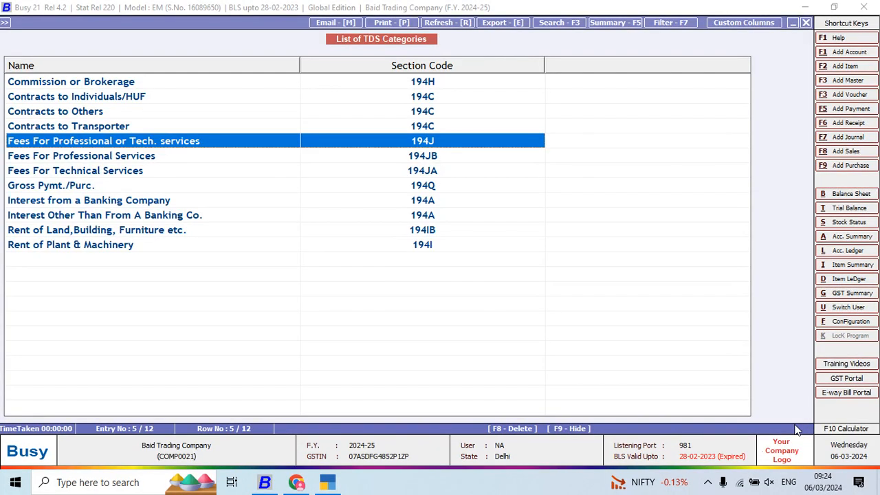
pyautogui.press('Return')
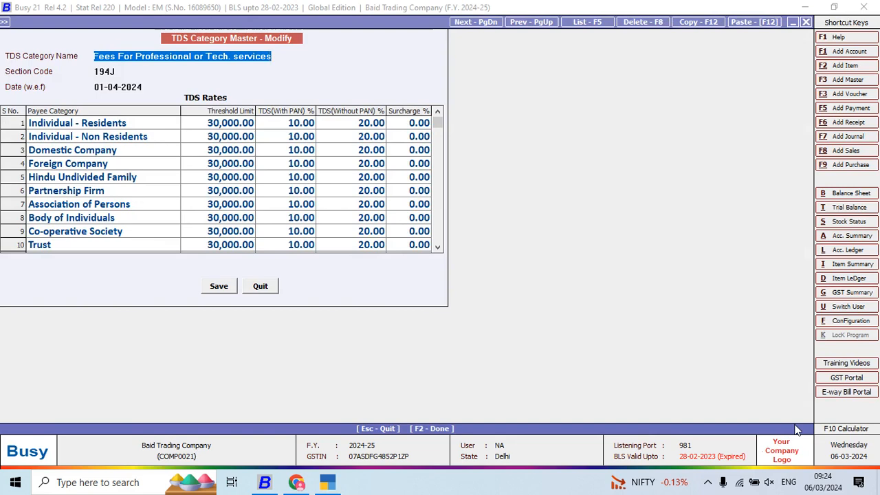
pyautogui.hotkey('ctrl', 'c')
pyautogui.hotkey('alt', 'Tab')
pyautogui.hotkey('ctrl', 'v')
pyautogui.press('Return')
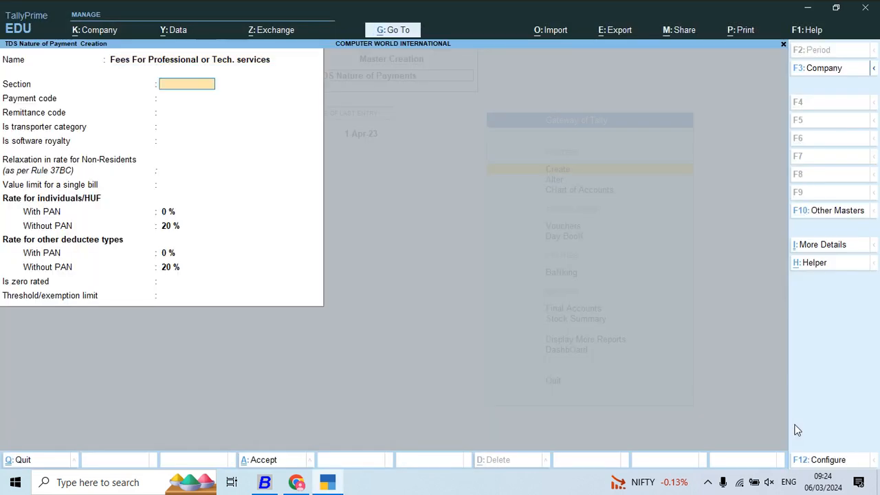
# - Check the section code in Busy, and set section 194J in TallyPrime with No for transporter category, software royalty and non-resident relaxation
pyautogui.hotkey('alt', 'Tab')
pyautogui.hotkey('alt', 'Tab')
pyautogui.write('1')
pyautogui.press('Return')
pyautogui.press('Return')
pyautogui.press('Return')
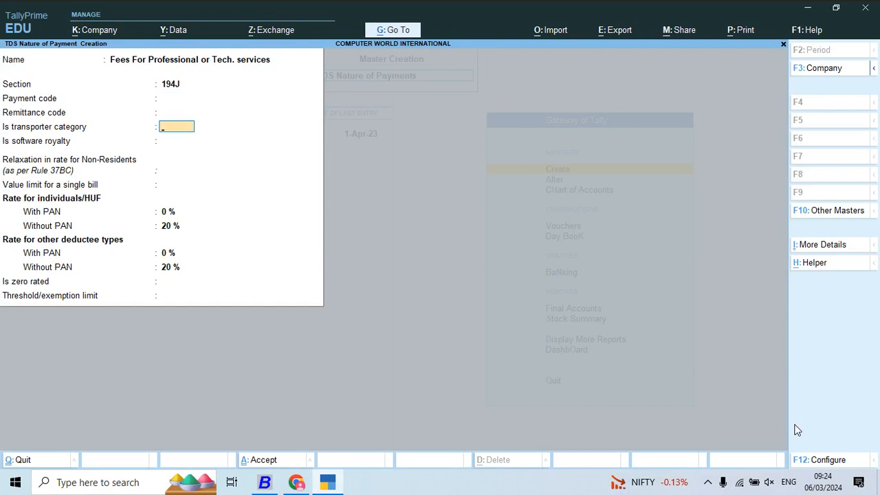
pyautogui.press('Return')
pyautogui.press('Return')
pyautogui.press('Return')
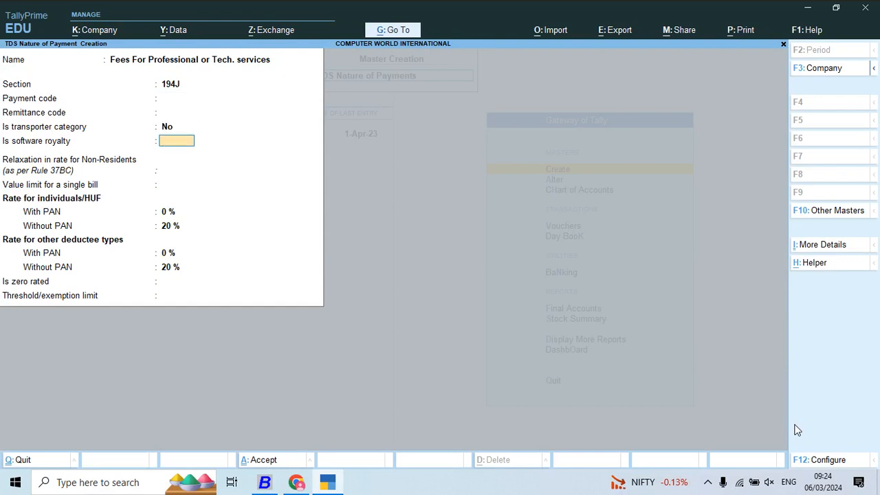
pyautogui.press('Return')
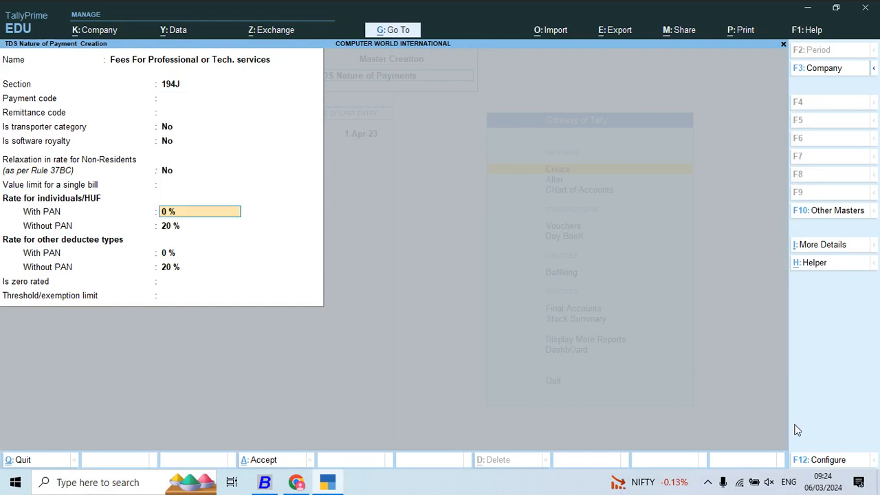
# - Check the rates in Busy, and set both with-PAN rates for Fees For Professional or Tech. services to 10 %, keeping 20 % without PAN
pyautogui.hotkey('alt', 'Tab')
pyautogui.hotkey('alt', 'Tab')
pyautogui.write('10')
pyautogui.press('Return')
pyautogui.press('Return')
pyautogui.write('10')
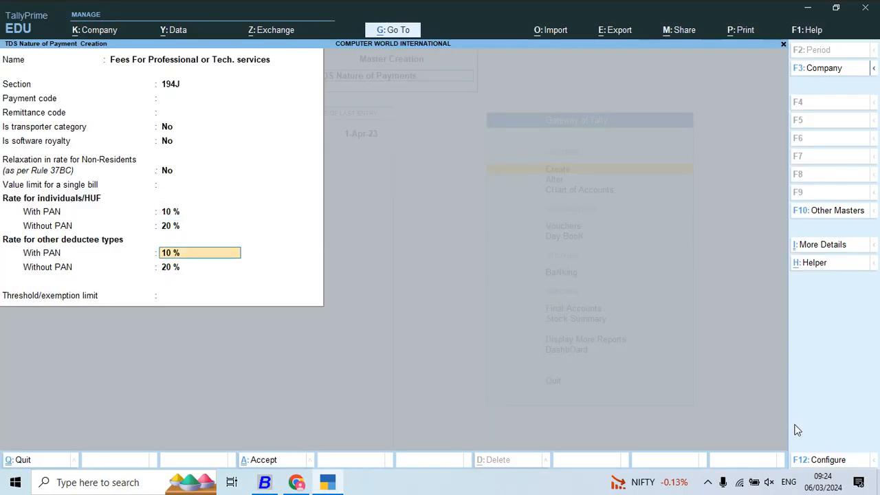
pyautogui.press('Return')
pyautogui.press('Return')
# - Check the category's threshold in Busy, enter 30000 as the threshold/exemption limit in TallyPrime, and save Fees For Professional or Tech. services
pyautogui.hotkey('alt', 'Tab')
pyautogui.press('Escape')
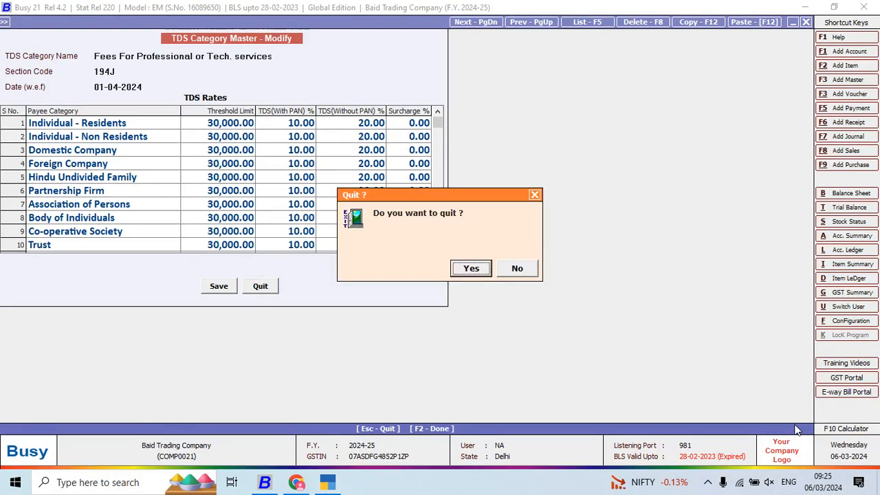
pyautogui.press('Return')
pyautogui.hotkey('alt', 'Tab')
pyautogui.hotkey('alt', 'Tab')
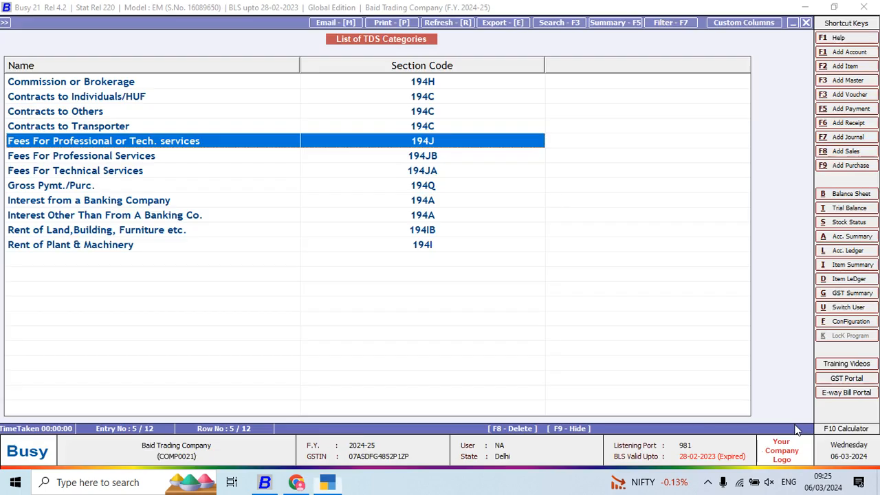
pyautogui.press('Return')
pyautogui.hotkey('alt', 'Tab')
pyautogui.write('3')
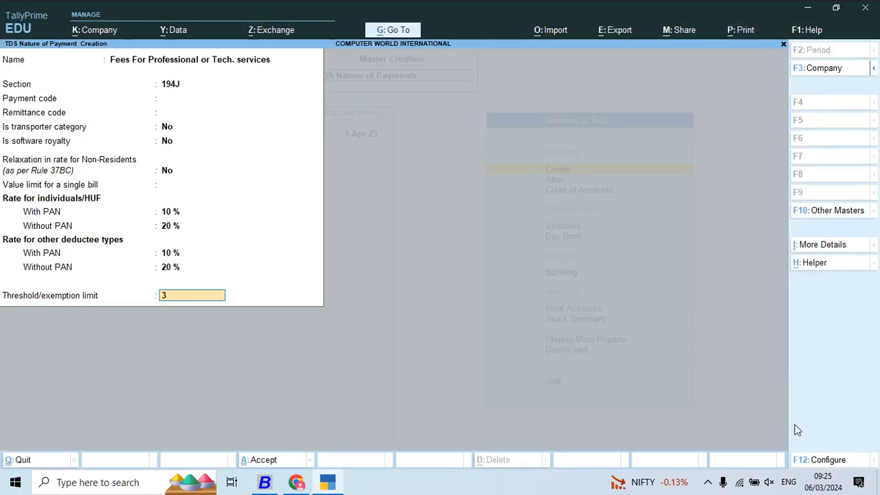
pyautogui.write('0,000000')
pyautogui.press('Return')
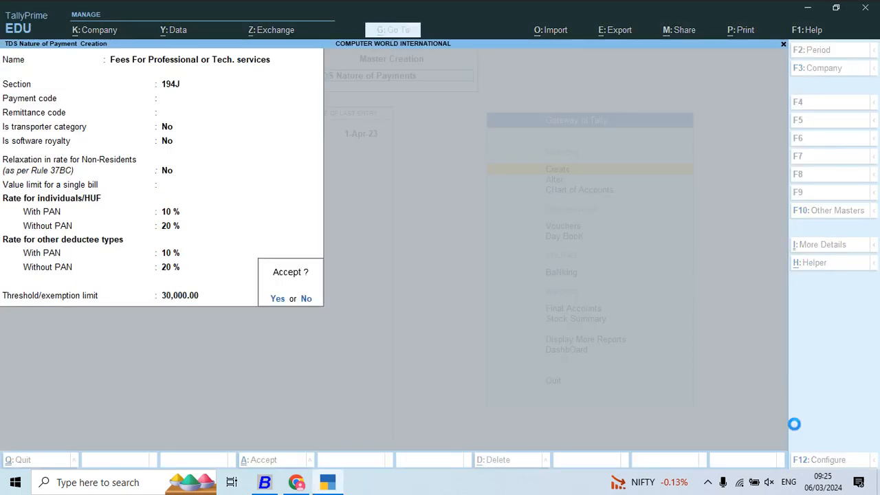
pyautogui.press('Return')
# - Copy the category name Fees For Professional Services from Busy and use it to name the next nature of payment in TallyPrime
pyautogui.hotkey('alt', 'Tab')
pyautogui.press('Escape')
pyautogui.press('Return')
pyautogui.press('Down')
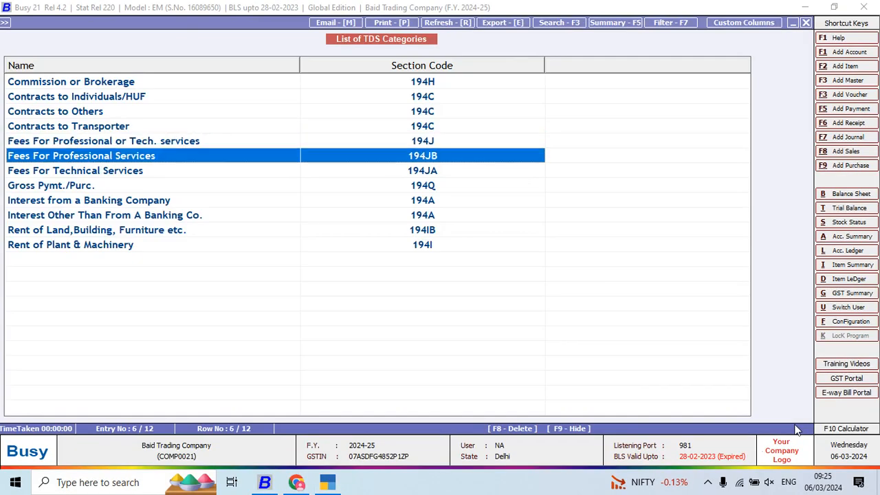
pyautogui.press('Return')
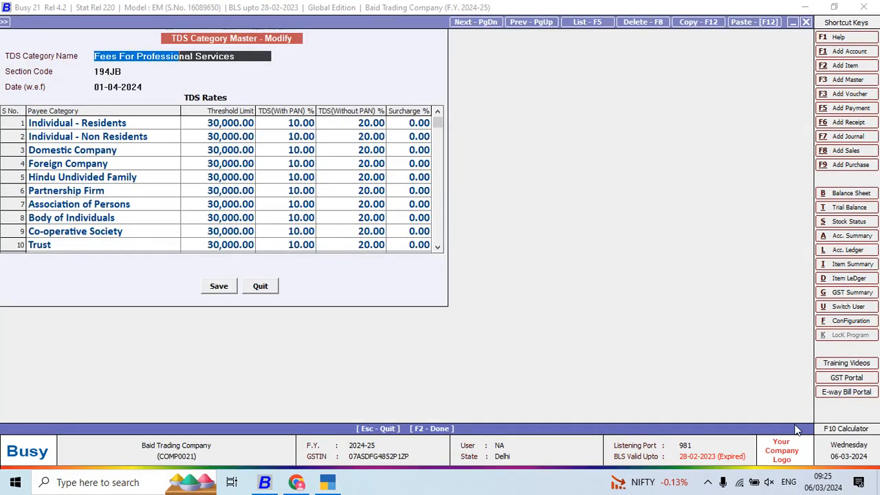
pyautogui.hotkey('alt', 'Tab')
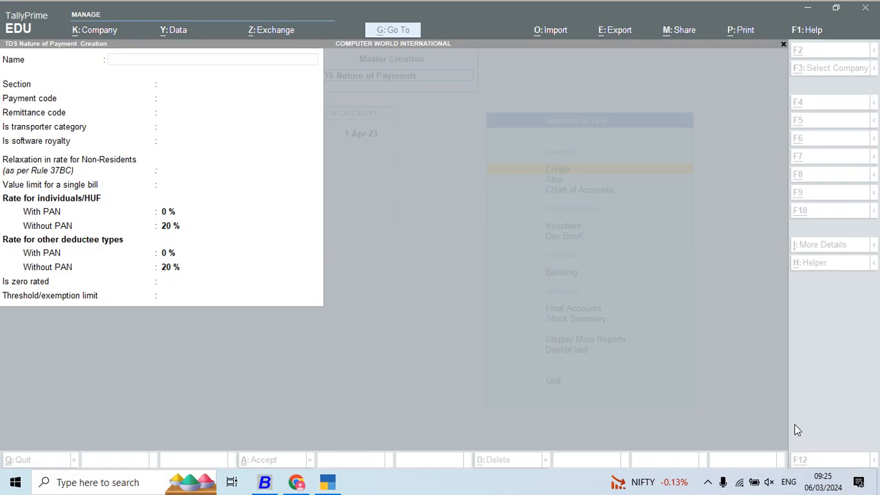
pyautogui.hotkey('ctrl', 'alt', 'v')
pyautogui.press('Return')
# - Set section 194JB for Fees For Professional Services, with No for transporter category, software royalty and non-resident relaxation
pyautogui.write('1')
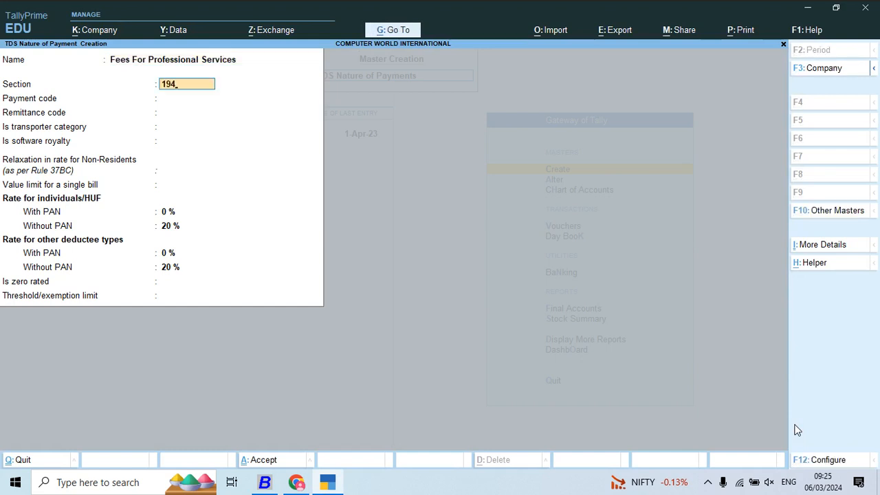
pyautogui.press('Return')
pyautogui.press('Return')
pyautogui.press('Up')
pyautogui.press('Return')
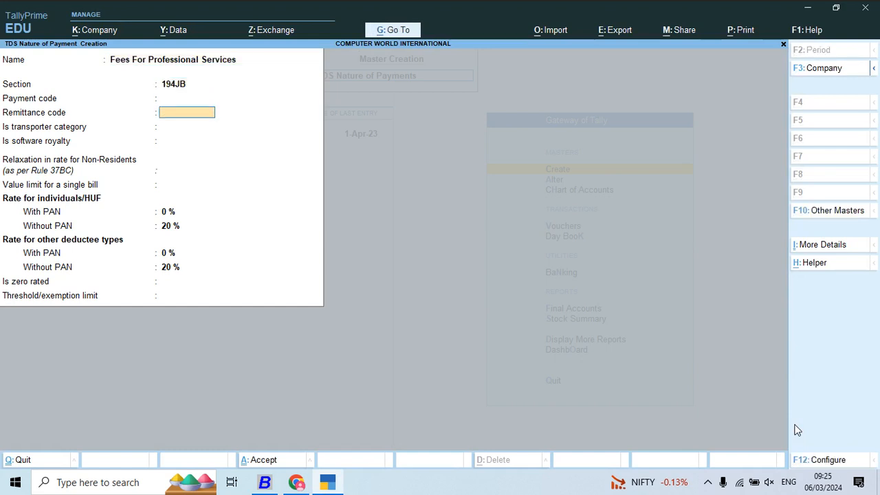
pyautogui.press('Return')
pyautogui.press('Return')
pyautogui.press('Return')
pyautogui.press('Return')
# - Check the rates in Busy, and set both with-PAN rates for Fees For Professional Services to 10 %, keeping 20 % without PAN
pyautogui.hotkey('alt', 'Tab')
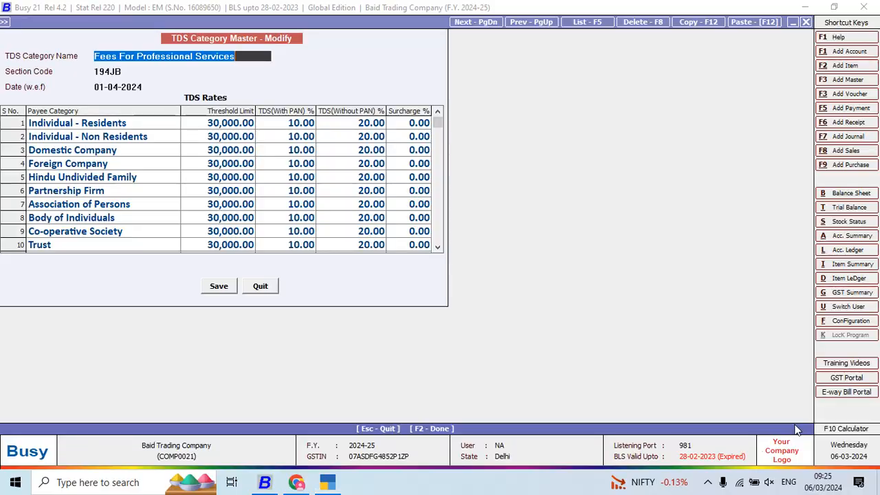
pyautogui.hotkey('alt', 'Tab')
pyautogui.write('10')
pyautogui.hotkey('alt', 'Tab')
# - Check the threshold in Busy, enter 30000 as the threshold/exemption limit in TallyPrime, and save Fees For Professional Services
pyautogui.hotkey('alt', 'Tab')
pyautogui.press('Return')
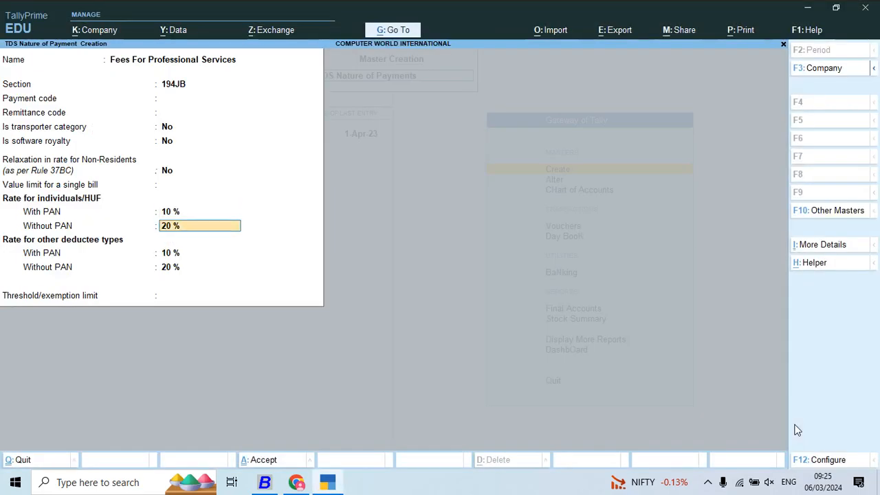
pyautogui.press('Return')
pyautogui.press('Return')
pyautogui.press('Return')
pyautogui.hotkey('alt', 'Tab')
pyautogui.hotkey('alt', 'Tab')
pyautogui.write('30')
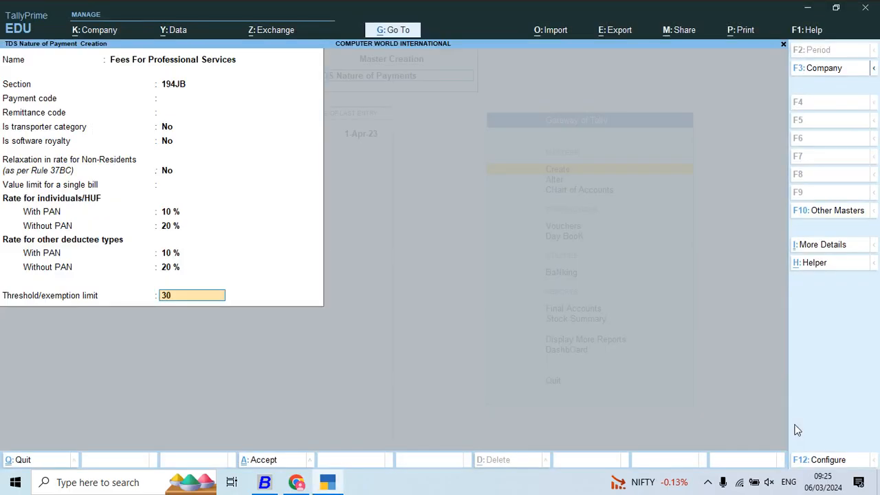
pyautogui.press('Return')
pyautogui.press('y')
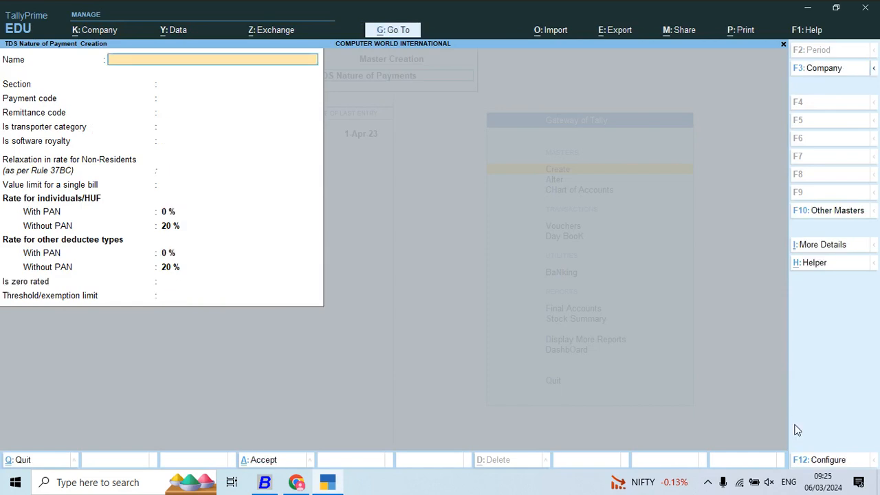
# - Copy the category name Fees For Technical Services from Busy and use it to name the next nature of payment in TallyPrime
pyautogui.hotkey('alt', 'Tab')
pyautogui.press('Escape')
pyautogui.press('Down')
pyautogui.press('Return')
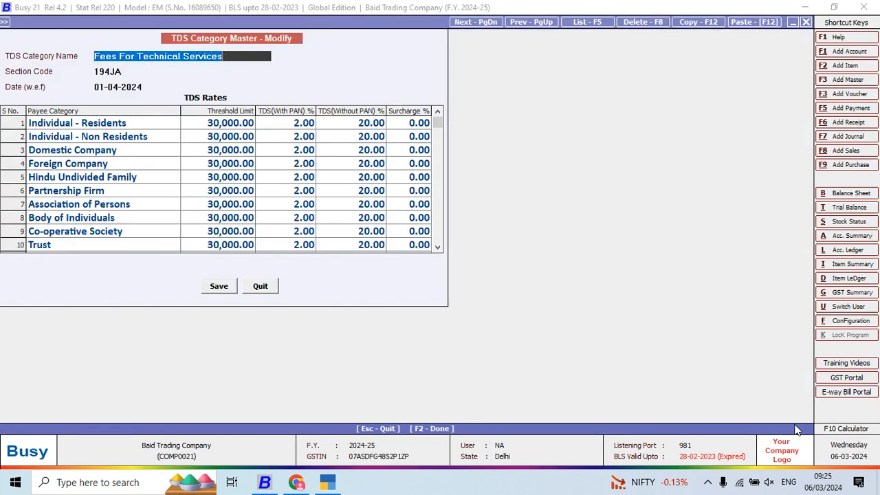
pyautogui.hotkey('ctrl', 'c')
pyautogui.hotkey('alt', 'Tab')
pyautogui.hotkey('ctrl', 'alt', 'v')
pyautogui.press('Return')
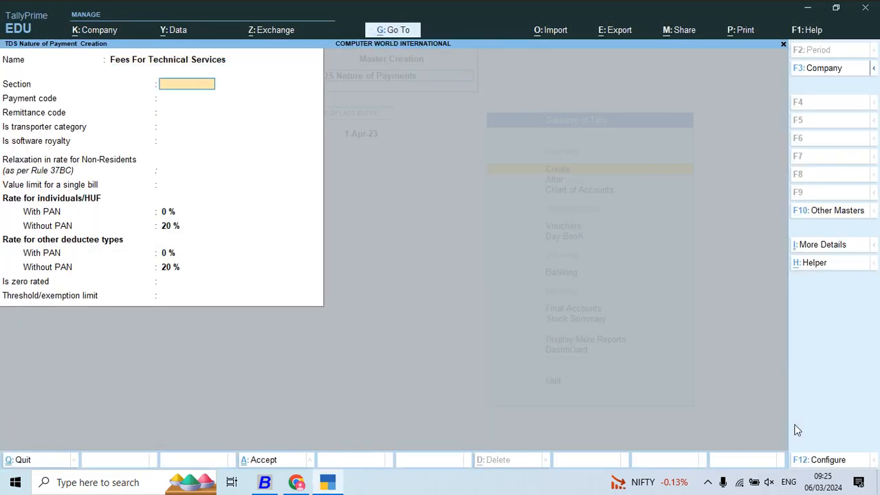
# - Set section 194JA for Fees For Technical Services, with No for transporter category, software royalty and non-resident relaxation
pyautogui.hotkey('alt', 'Tab')
pyautogui.hotkey('alt', 'Tab')
pyautogui.write('194JA')
pyautogui.press('Return')
pyautogui.press('Return')
pyautogui.press('Return')
pyautogui.press('Return')
pyautogui.press('Return')
pyautogui.press('Return')
pyautogui.press('Return')
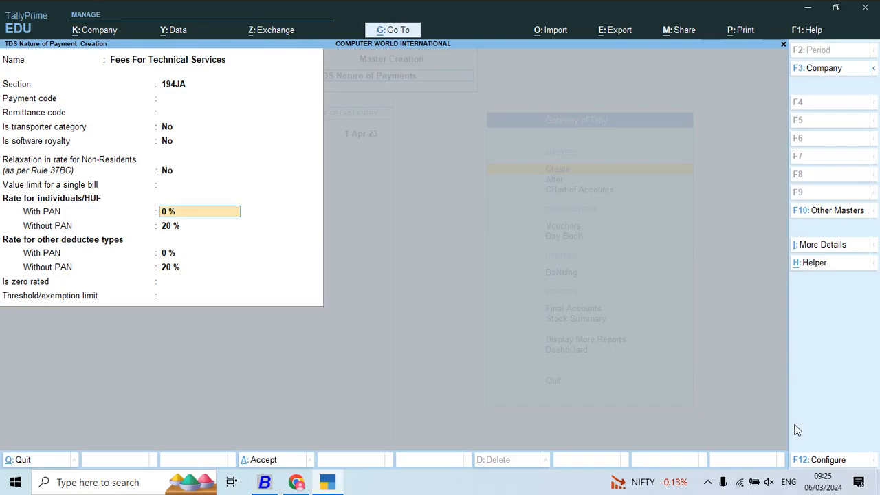
# - Check the rates in Busy, and set both with-PAN rates for Fees For Technical Services to 2 %, keeping 20 % without PAN
pyautogui.hotkey('alt', 'Tab')
# - Check the threshold in Busy, enter 30000 as the threshold/exemption limit in TallyPrime, and save Fees For Technical Services
pyautogui.hotkey('alt', 'Tab')
pyautogui.write('2')
pyautogui.press('Return')
pyautogui.press('Return')
pyautogui.press('Return')
pyautogui.press('Return')
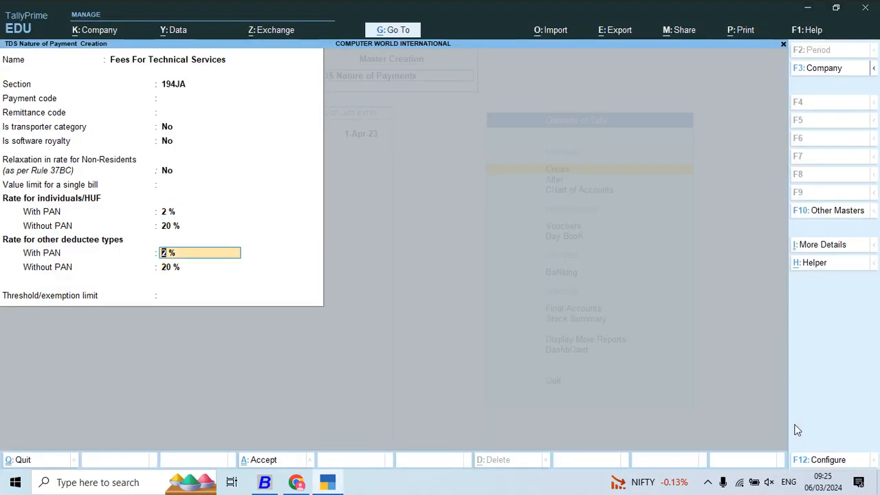
pyautogui.hotkey('alt', 'Tab')
pyautogui.hotkey('alt', 'Tab')
pyautogui.write('3')
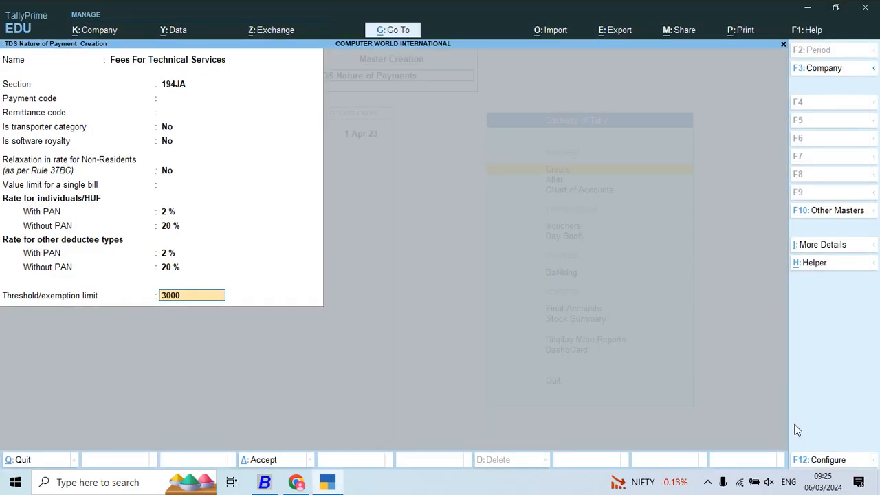
pyautogui.write('0,000')
pyautogui.press('Return')
# - Copy the category name Gross Pymt./Purc. from Busy and use it to name the next nature of payment in TallyPrime
pyautogui.press('Return')
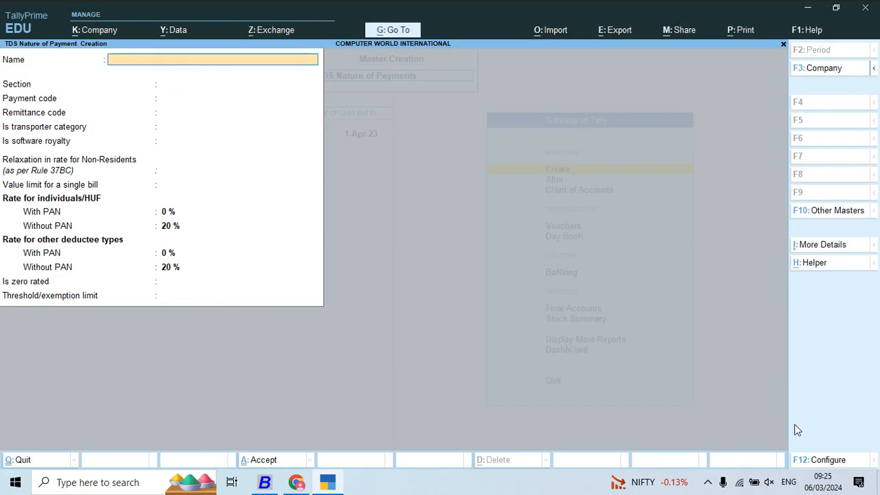
pyautogui.hotkey('alt', 'Tab')
pyautogui.press('Escape')
pyautogui.press('Return')
pyautogui.press('Down')
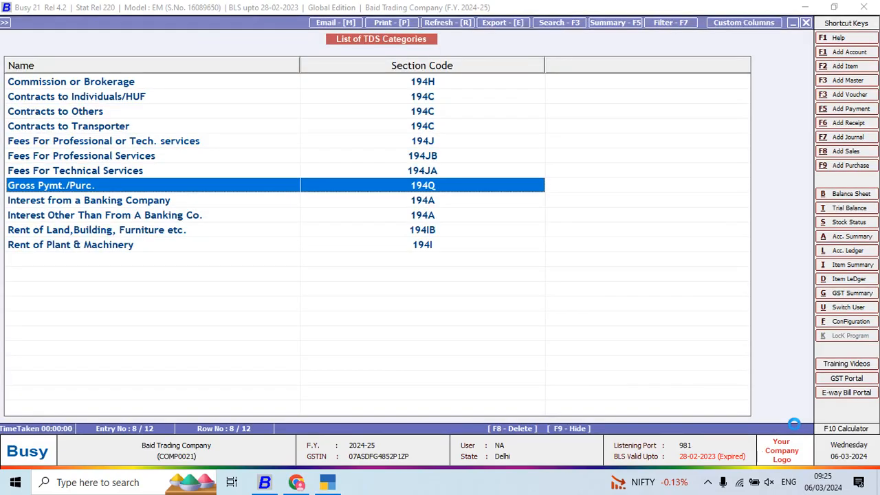
pyautogui.press('Return')
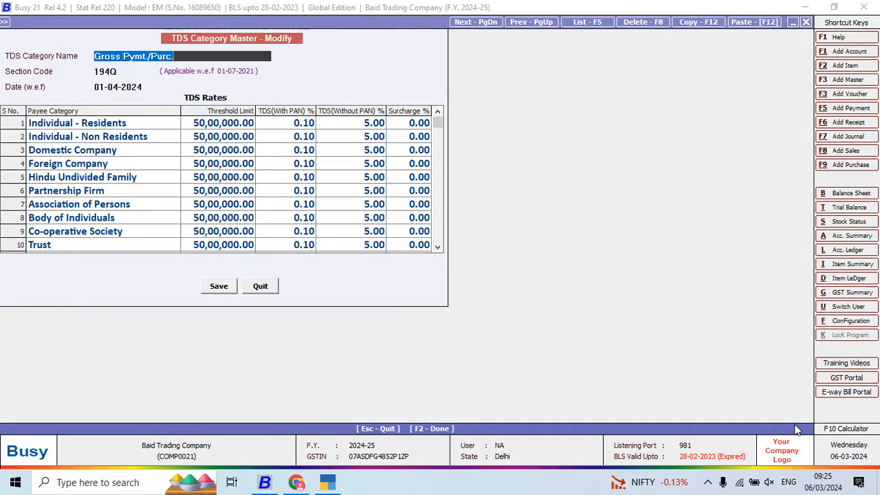
pyautogui.hotkey('ctrl', 'c')
pyautogui.hotkey('alt', 'Tab')
pyautogui.hotkey('ctrl', 'alt', 'v')
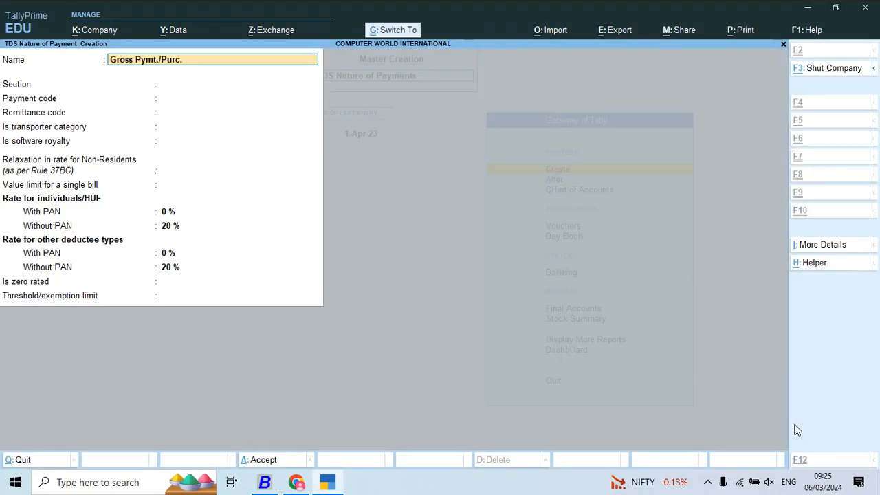
pyautogui.press('Return')
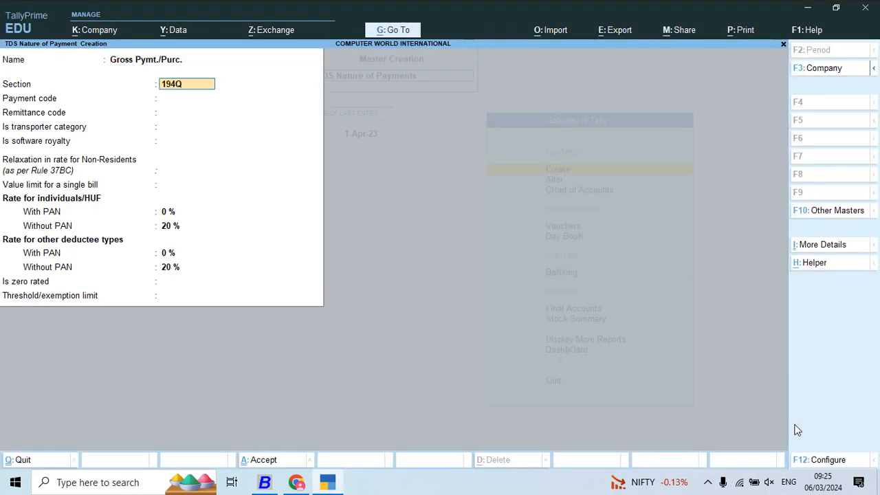
# - Set section 194Q for Gross Pymt./Purc., with No for transporter category, software royalty and non-resident relaxation
pyautogui.press('Return')
pyautogui.press('Return')
pyautogui.press('Return')
pyautogui.press('Return')
pyautogui.press('Return')
pyautogui.press('Return')
pyautogui.press('Return')
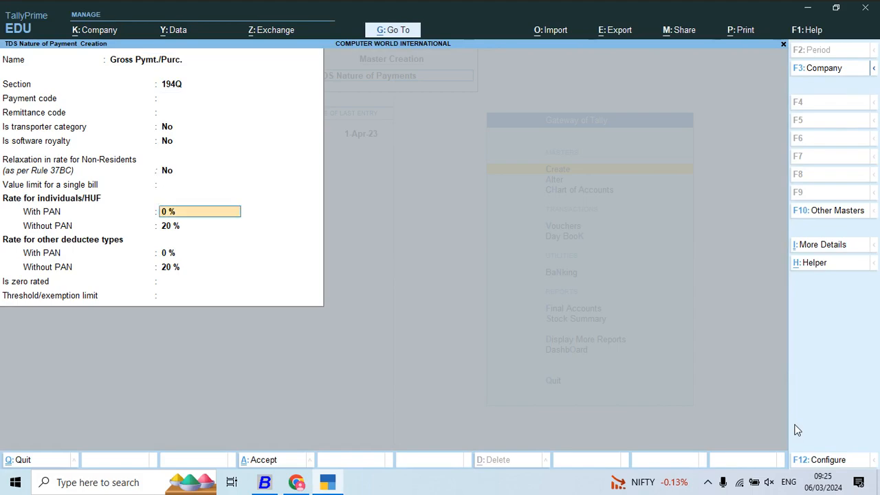
# - Check the rates in Busy, and set both with-PAN rates for Gross Pymt./Purc. to 0.10 %, keeping 20 % without PAN
pyautogui.hotkey('alt', 'Tab')
pyautogui.hotkey('alt', 'Tab')
pyautogui.write('0.10')
pyautogui.press('Return')
pyautogui.press('Return')
pyautogui.press('Return')
pyautogui.press('Return')
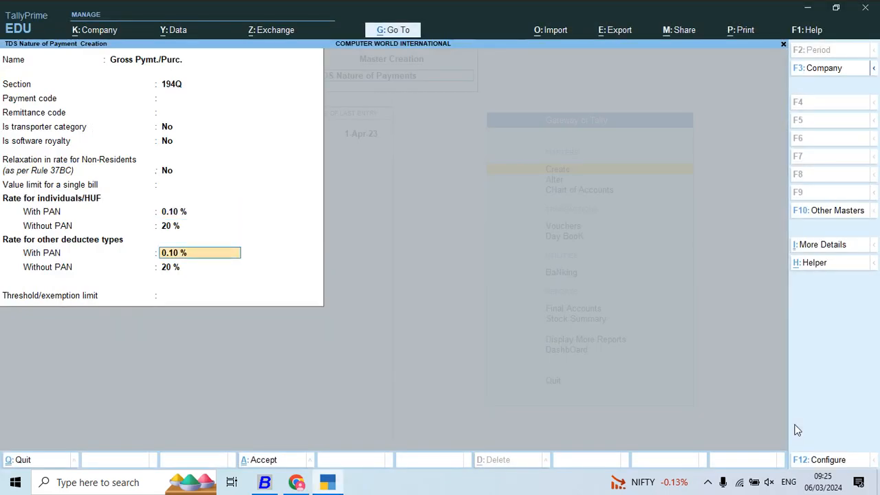
# - Enter 50,00,000 as the threshold/exemption limit and save Gross Pymt./Purc
pyautogui.write('5000000')
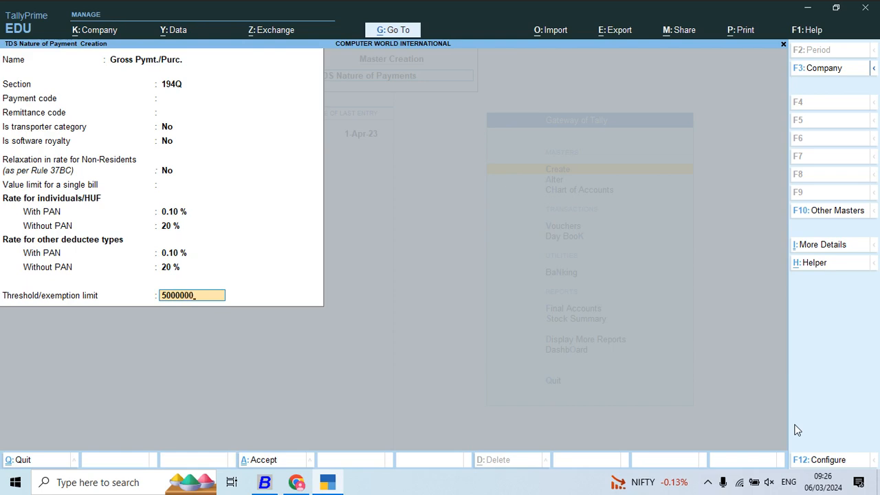
pyautogui.press('Return')
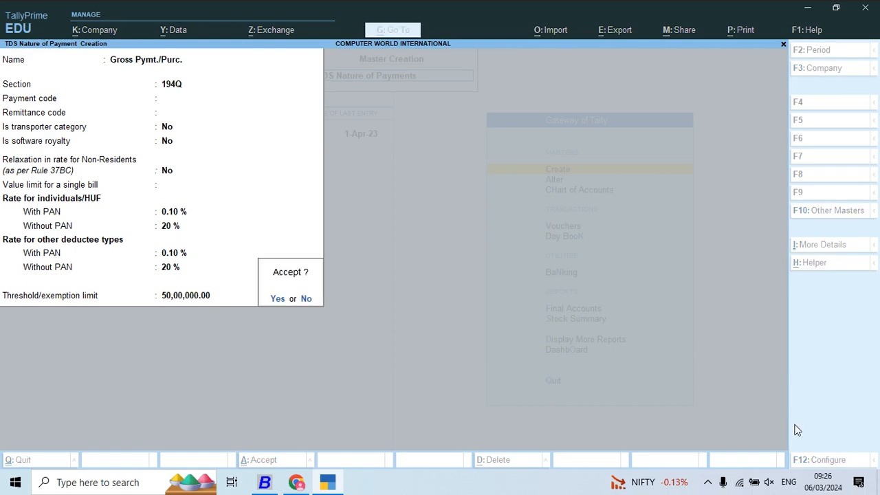
pyautogui.press('Return')
# - Copy the category name Interest from a Banking Company from Busy and use it to name the next nature of payment in TallyPrime
pyautogui.hotkey('alt', 'Tab')
pyautogui.press('F5')
pyautogui.press('Down')
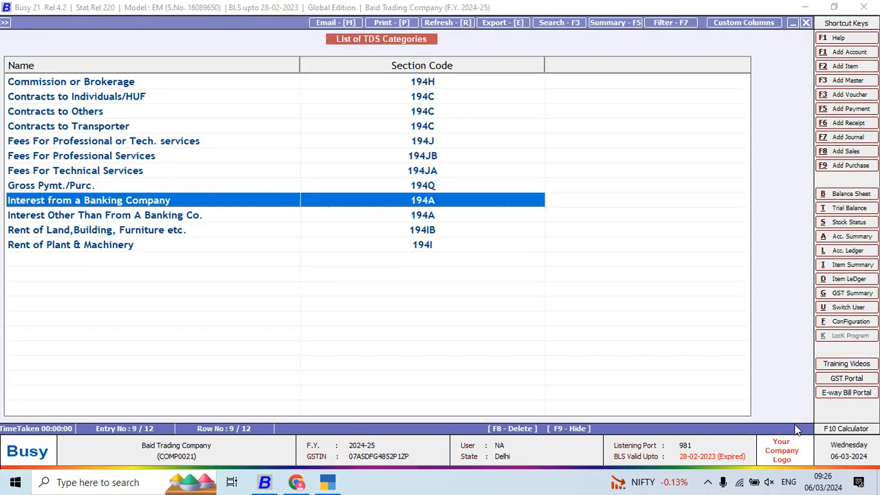
pyautogui.press('Return')
pyautogui.hotkey('shift', 'Right')
pyautogui.hotkey('shift', 'Right')
pyautogui.hotkey('shift', 'Right')
pyautogui.hotkey('shift', 'Right')
pyautogui.hotkey('shift', 'Right')
pyautogui.hotkey('shift', 'Right')
pyautogui.hotkey('shift', 'Right')
pyautogui.hotkey('shift', 'Right')
pyautogui.hotkey('shift', 'Right')
pyautogui.hotkey('shift', 'Right')
pyautogui.hotkey('shift', 'Right')
pyautogui.hotkey('shift', 'Right')
pyautogui.hotkey('shift', 'Right')
pyautogui.hotkey('shift', 'Right')
pyautogui.hotkey('shift', 'Right')
pyautogui.hotkey('shift', 'Right')
pyautogui.hotkey('shift', 'Right')
pyautogui.hotkey('shift', 'Right')
pyautogui.hotkey('shift', 'Right')
pyautogui.hotkey('shift', 'Right')
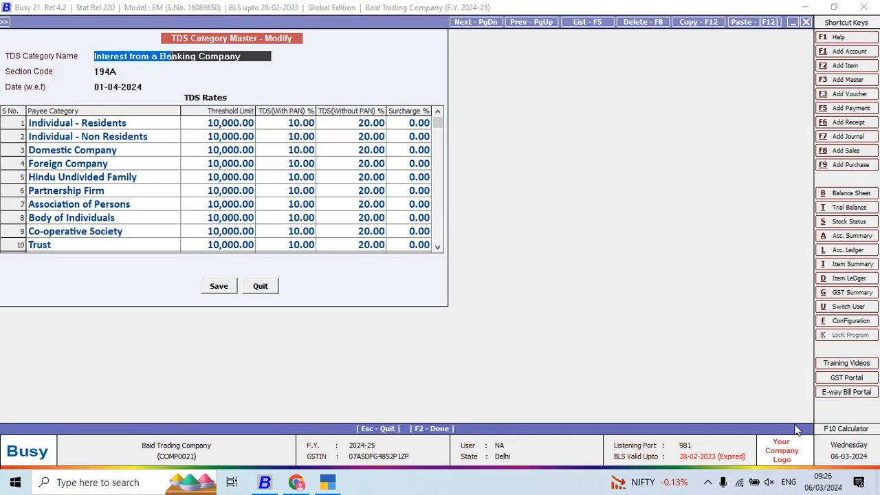
pyautogui.hotkey('ctrl', 'c')
pyautogui.hotkey('alt', 'Tab')
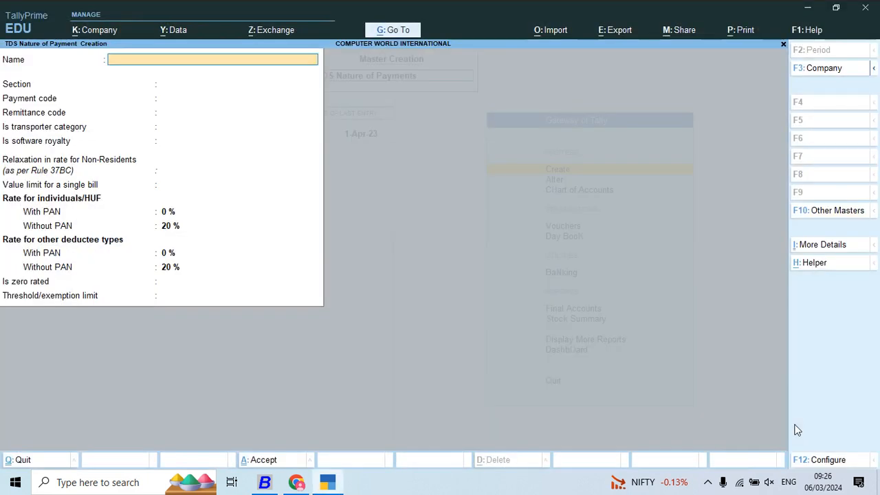
pyautogui.hotkey('ctrl', 'alt', 'v')
pyautogui.press('Return')
# - Set section 194A for Interest from a Banking Company, with No for transporter category, software royalty and non-resident relaxation
pyautogui.hotkey('alt', 'Tab')
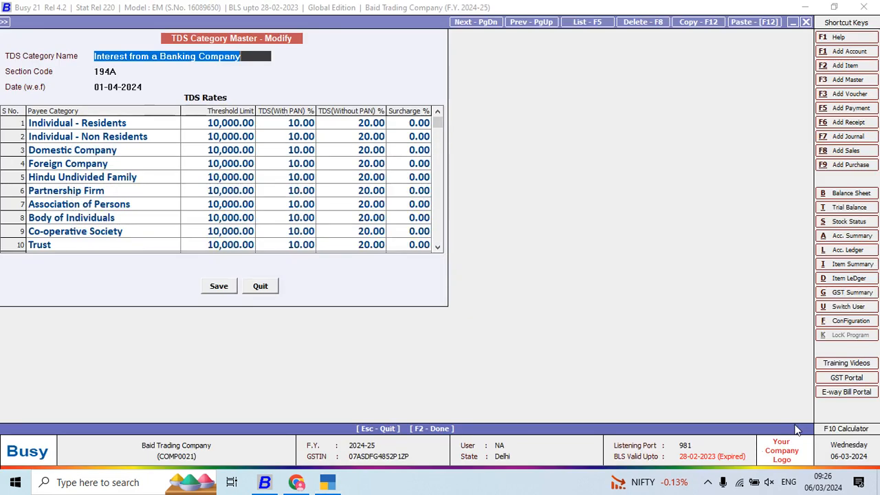
pyautogui.hotkey('alt', 'Tab')
pyautogui.write('194A')
pyautogui.press('Return')
pyautogui.press('Return')
pyautogui.press('Return')
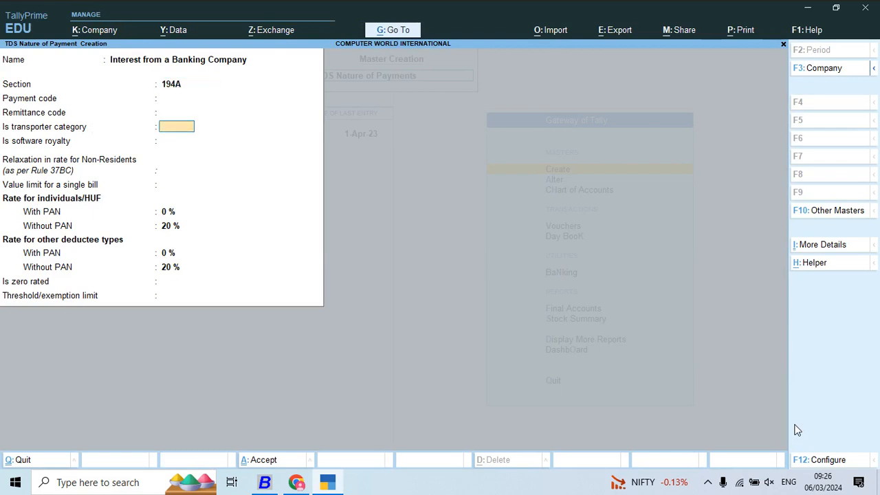
pyautogui.press('Return')
pyautogui.press('Return')
pyautogui.press('Return')
pyautogui.press('Return')
# - Check the rates in Busy, and set both with-PAN rates for Interest from a Banking Company to 10 %, keeping 20 % without PAN
pyautogui.hotkey('alt', 'Tab')
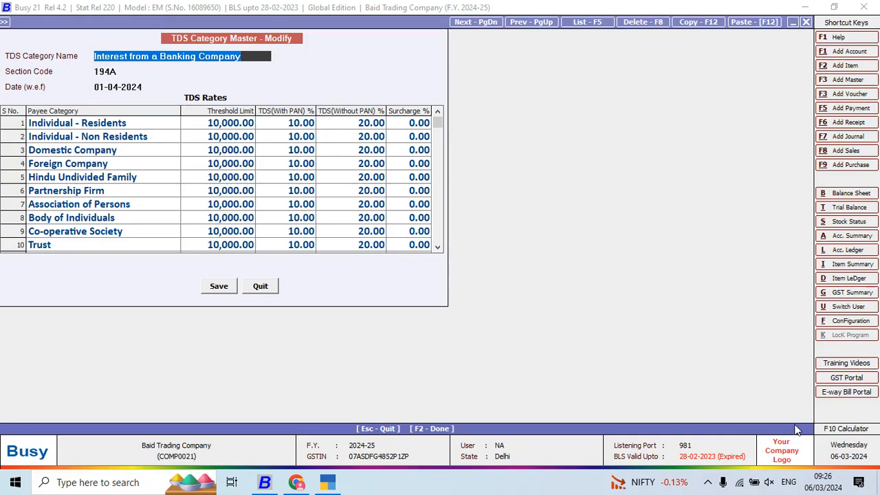
pyautogui.hotkey('alt', 'Tab')
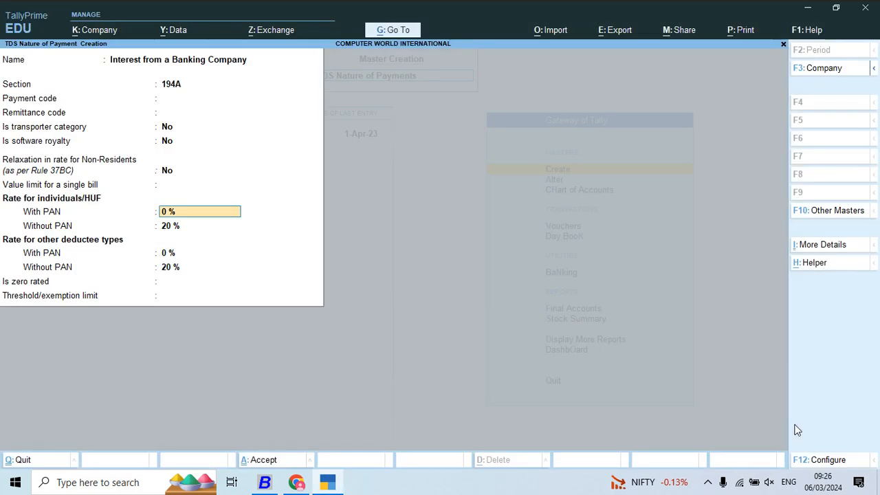
pyautogui.write('10')
pyautogui.press('Return')
pyautogui.press('Return')
pyautogui.press('Return')
pyautogui.press('Return')
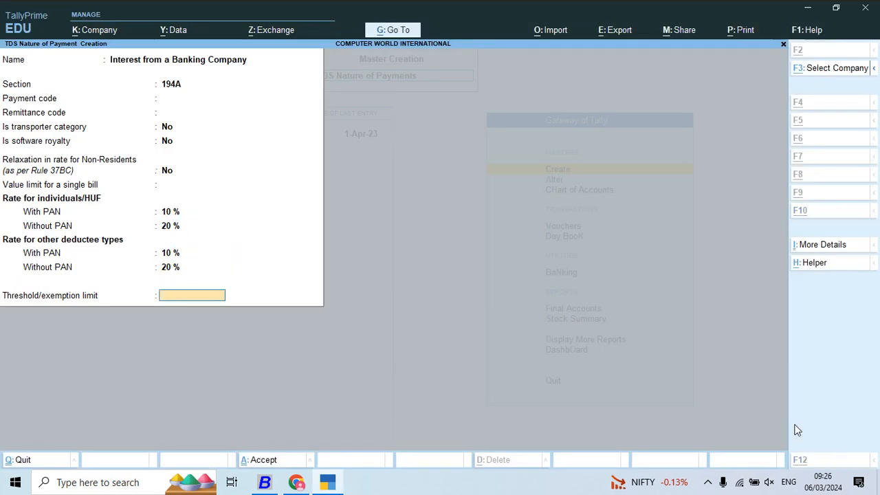
# - Check the threshold in Busy, enter 10000 as the threshold/exemption limit in TallyPrime, and save Interest from a Banking Company
pyautogui.hotkey('alt', 'Tab')
pyautogui.hotkey('alt', 'Tab')
pyautogui.write('1')
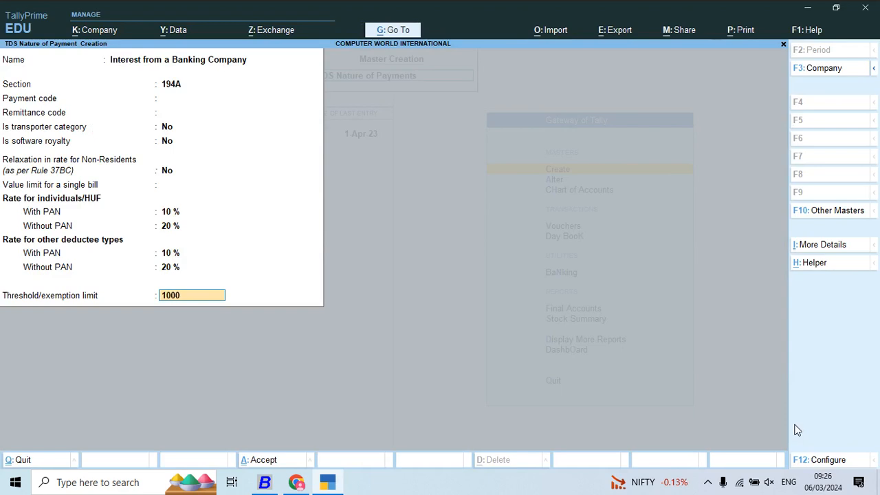
pyautogui.write('0,000')
pyautogui.press('Return')
# - Copy the category name Interest Other Than From A Banking Co. from Busy and use it to name the next nature of payment in TallyPrime
pyautogui.press('Return')
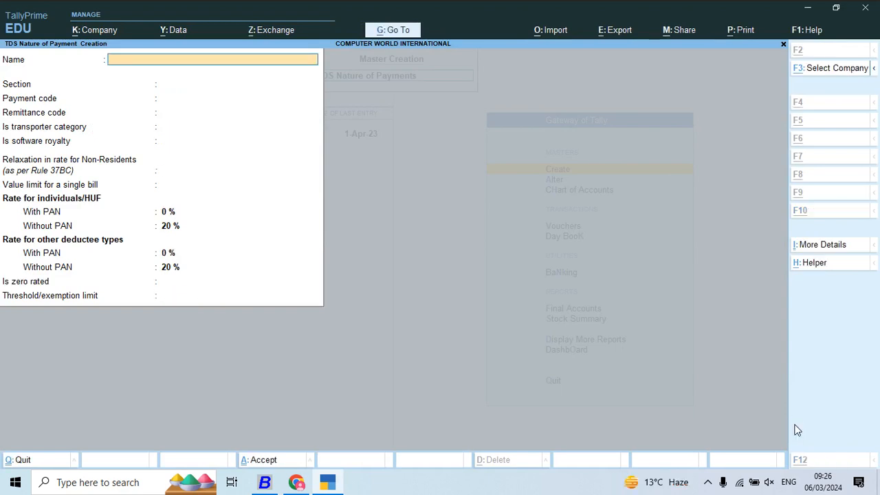
pyautogui.hotkey('alt', 'Tab')
pyautogui.press('F5')
pyautogui.press('Down')
pyautogui.press('Return')
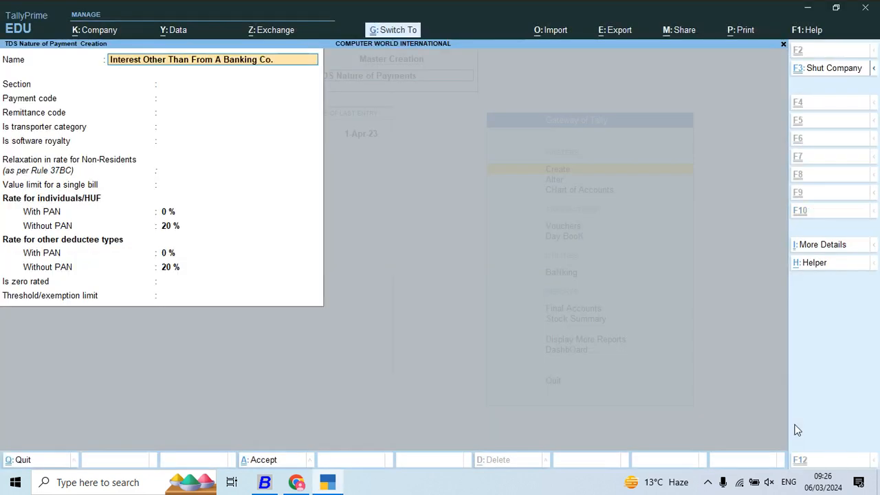
pyautogui.press('Return')
# - Set section 194A for Interest Other Than From A Banking Co., with No for transporter category, software royalty and non-resident relaxation
pyautogui.hotkey('alt', 'Tab')
pyautogui.hotkey('alt', 'Tab')
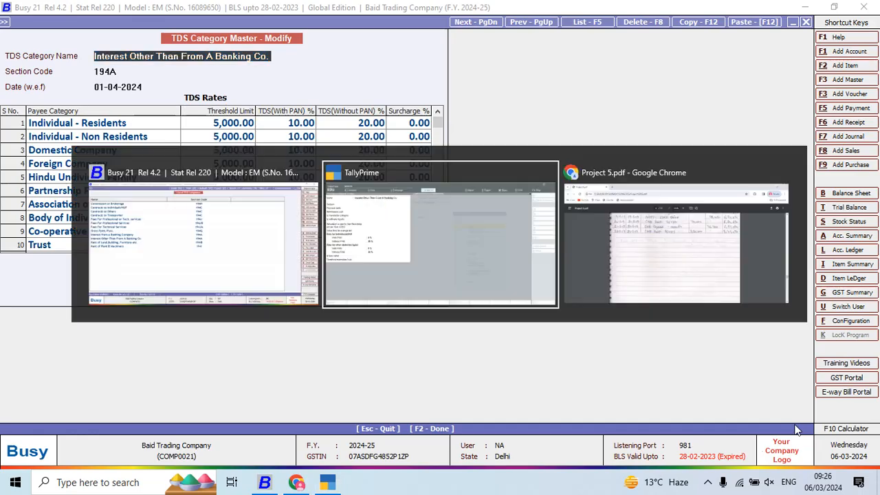
pyautogui.write('194A')
pyautogui.press('Return')
pyautogui.press('Return')
pyautogui.press('Return')
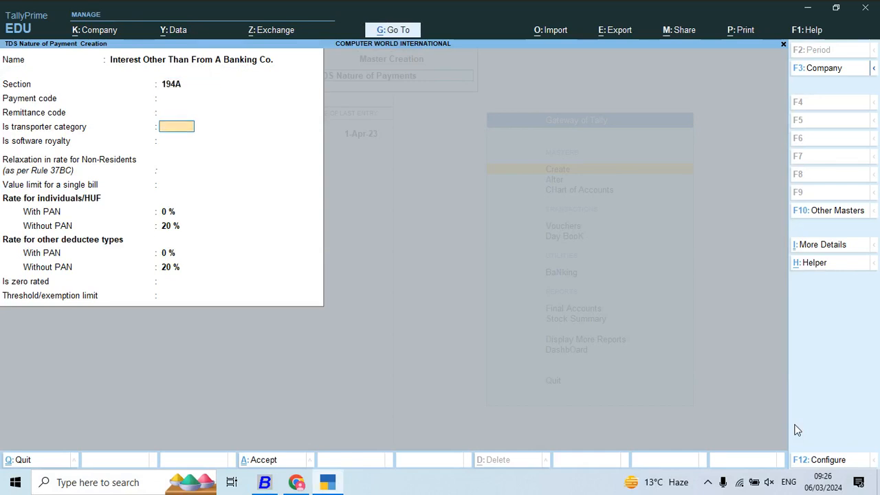
pyautogui.press('Return')
pyautogui.press('Return')
pyautogui.press('Return')
pyautogui.press('Return')
# - Check the rates in Busy, and set both with-PAN rates for Interest Other Than From A Banking Co. to 10 %, keeping 20 % without PAN
pyautogui.hotkey('alt', 'Tab')
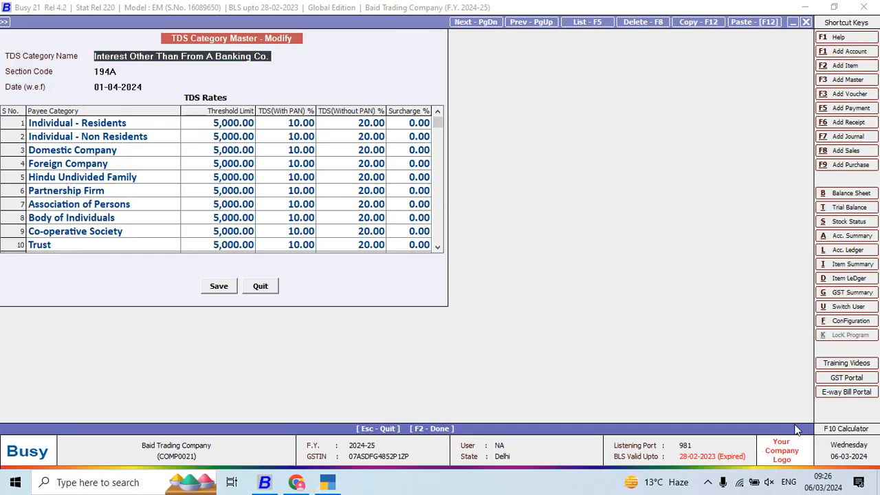
pyautogui.hotkey('alt', 'Tab')
pyautogui.write('1')
pyautogui.press('Return')
pyautogui.press('Return')
pyautogui.write('10')
pyautogui.press('Return')
pyautogui.press('Return')
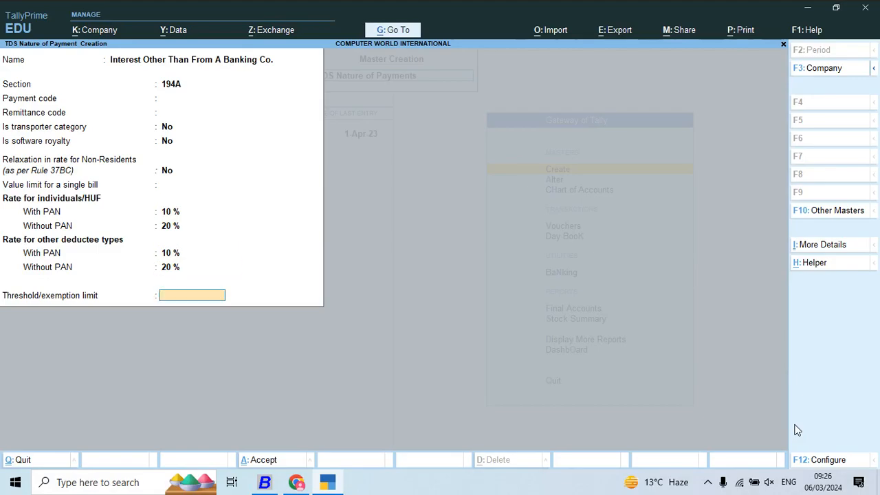
# - Check the threshold in Busy, enter 5000 as the threshold/exemption limit in TallyPrime, and save Interest Other Than From A Banking Co
pyautogui.hotkey('alt', 'Tab')
# - Copy the category name Rent of Land,Building, Furniture etc. from Busy and use it to name the next nature of payment in TallyPrime
pyautogui.hotkey('alt', 'Tab')
pyautogui.write('50')
pyautogui.press('Return')
pyautogui.press('Return')
pyautogui.hotkey('alt', 'Tab')
pyautogui.press('Escape')
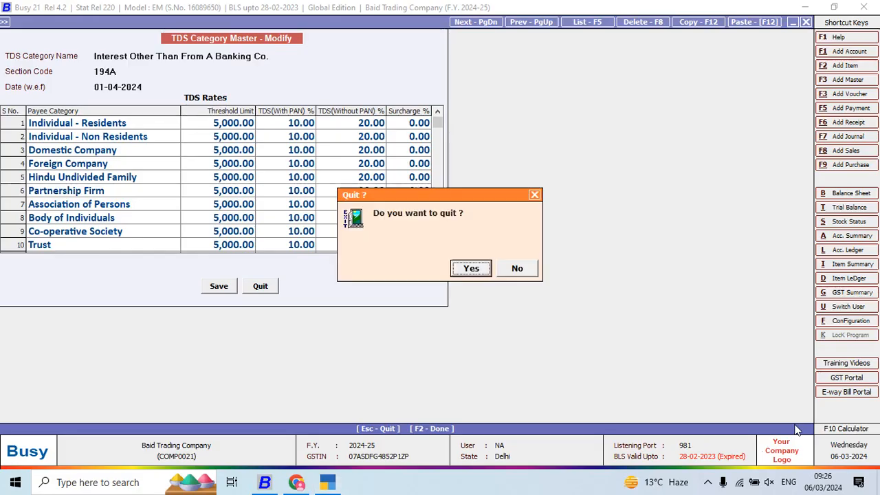
pyautogui.press('Return')
pyautogui.press('Down')
pyautogui.press('Return')
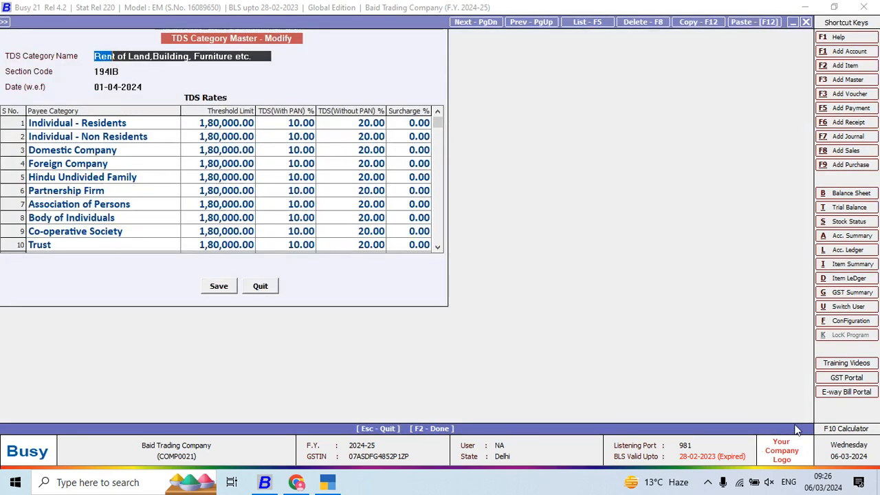
pyautogui.hotkey('shift', 'Right')
pyautogui.hotkey('shift', 'Right')
pyautogui.hotkey('shift', 'Right')
pyautogui.hotkey('shift', 'Right')
pyautogui.hotkey('shift', 'Right')
pyautogui.hotkey('shift', 'Right')
pyautogui.hotkey('shift', 'Right')
pyautogui.hotkey('shift', 'Right')
pyautogui.hotkey('shift', 'Right')
pyautogui.hotkey('shift', 'Right')
pyautogui.hotkey('shift', 'Right')
pyautogui.hotkey('shift', 'Right')
pyautogui.hotkey('shift', 'Right')
pyautogui.hotkey('shift', 'Right')
pyautogui.hotkey('shift', 'Right')
pyautogui.hotkey('shift', 'Right')
pyautogui.hotkey('shift', 'Right')
pyautogui.hotkey('shift', 'Right')
pyautogui.hotkey('shift', 'Right')
pyautogui.hotkey('shift', 'Right')
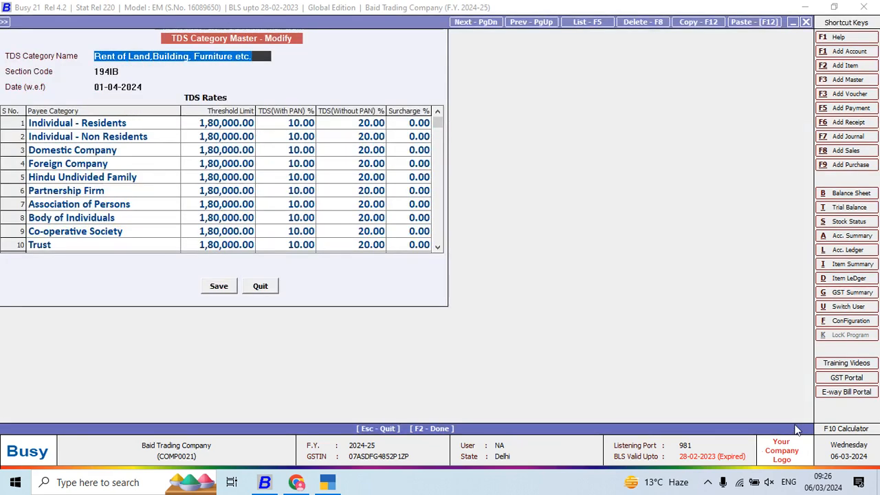
pyautogui.hotkey('ctrl', 'c')
pyautogui.hotkey('alt', 'Tab')
pyautogui.hotkey('ctrl', 'alt', 'v')
pyautogui.press('Return')
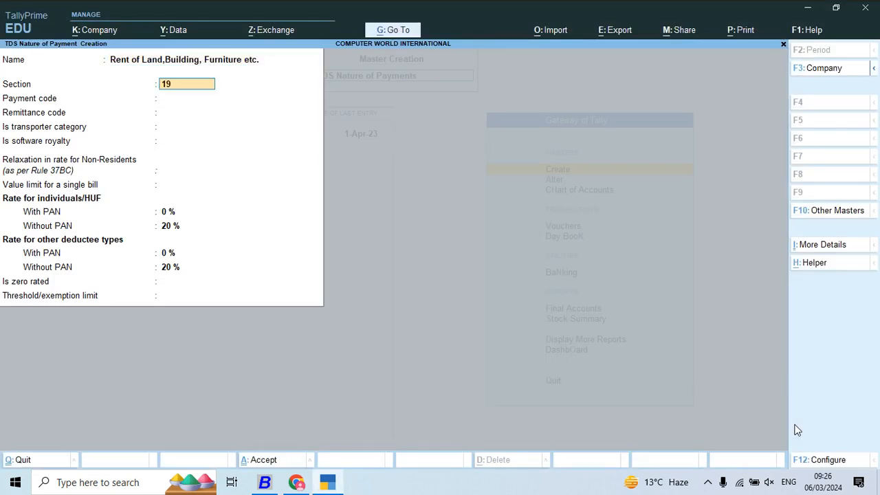
# - Set section 194IB for Rent of Land,Building, Furniture etc., with No for transporter category, software royalty and non-resident relaxation
pyautogui.hotkey('alt', 'Tab')
pyautogui.hotkey('alt', 'Tab')
pyautogui.press('Return')
pyautogui.press('Return')
pyautogui.press('Return')
pyautogui.press('Return')
pyautogui.press('Return')
pyautogui.press('Return')
pyautogui.press('Return')
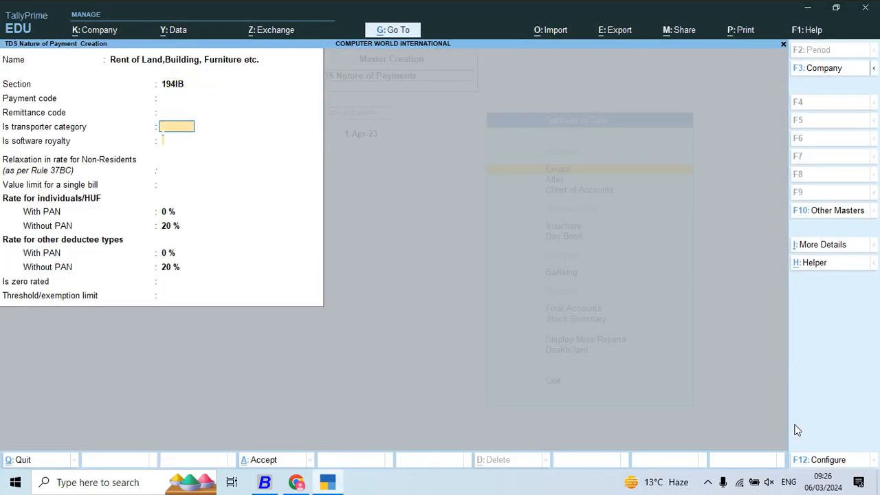
# - Check the rates in Busy, and set both with-PAN rates for Rent of Land,Building, Furniture etc. to 10 % in TallyPrime, keeping 20 % without PAN
pyautogui.hotkey('alt', 'Tab')
# - Check the category in Busy again, enter 15000 as the threshold/exemption limit in TallyPrime, and save Rent of Land,Building, Furniture etc
pyautogui.hotkey('alt', 'Tab')
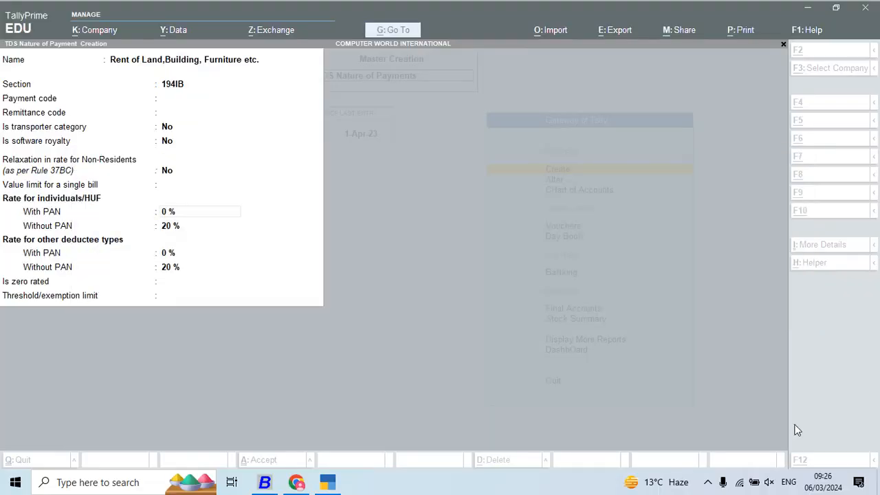
pyautogui.write('10')
pyautogui.press('Return')
pyautogui.press('Return')
pyautogui.press('Return')
pyautogui.press('Return')
pyautogui.hotkey('alt', 'Tab')
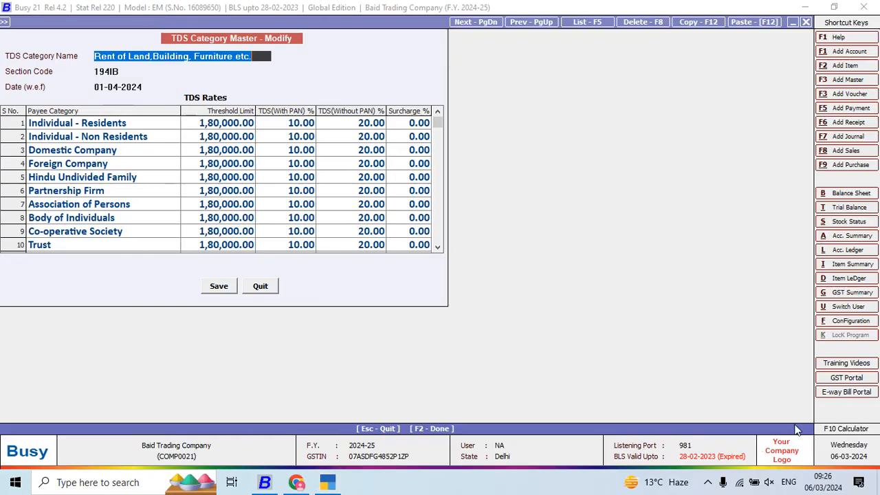
pyautogui.hotkey('alt', 'Tab')
pyautogui.write('1')
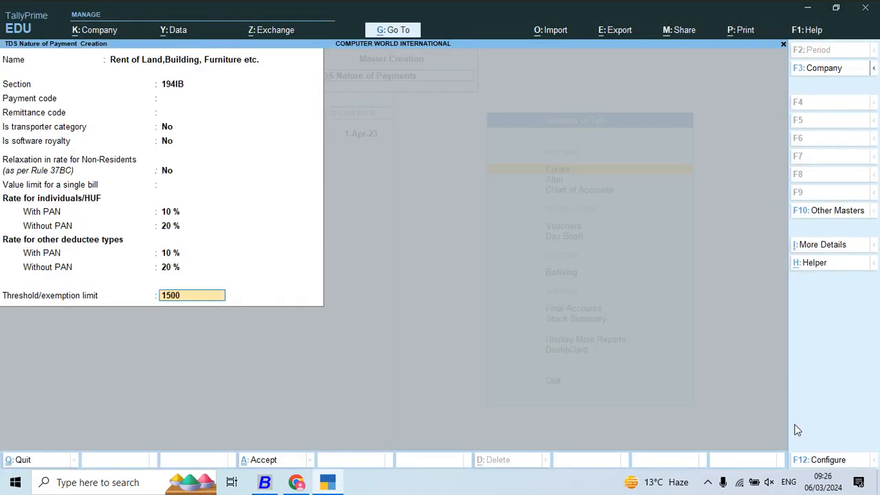
pyautogui.write('5000')
pyautogui.press('Return')
pyautogui.press('y')
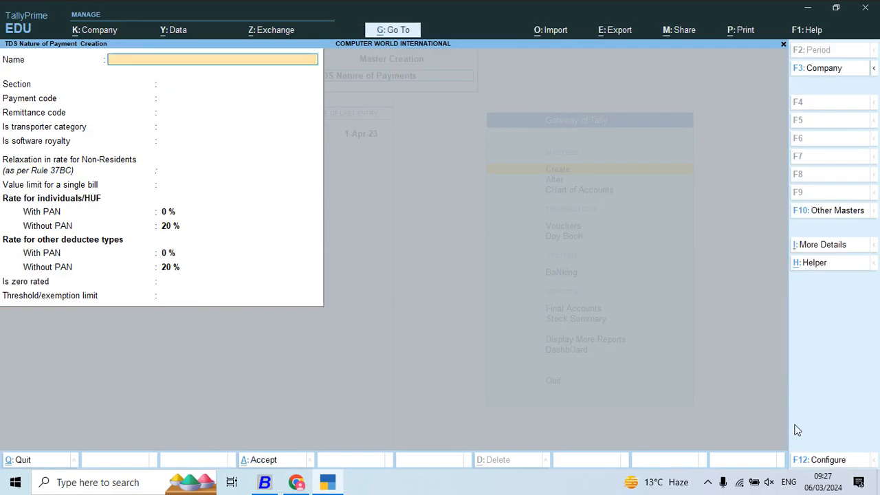
# - Copy the category name Rent of Plant & Machinery from Busy and use it to name the next nature of payment in TallyPrime
pyautogui.hotkey('alt', 'Tab')
pyautogui.press('Escape')
pyautogui.press('Down')
pyautogui.press('Return')
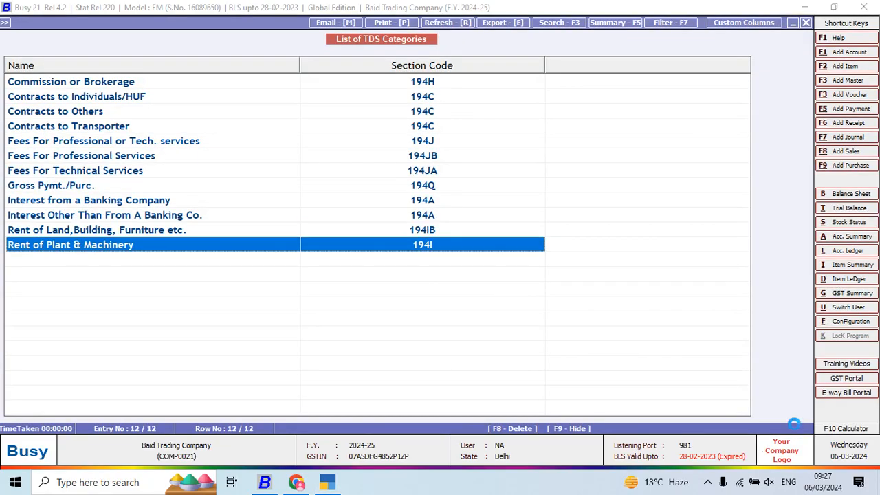
pyautogui.hotkey('shift', 'Right')
pyautogui.hotkey('shift', 'Right')
pyautogui.hotkey('shift', 'Right')
pyautogui.hotkey('shift', 'Right')
pyautogui.hotkey('shift', 'Right')
pyautogui.hotkey('shift', 'Right')
pyautogui.hotkey('shift', 'Right')
pyautogui.hotkey('shift', 'Right')
pyautogui.hotkey('shift', 'Right')
pyautogui.hotkey('shift', 'Right')
pyautogui.hotkey('shift', 'Right')
pyautogui.hotkey('shift', 'Right')
pyautogui.hotkey('shift', 'Right')
pyautogui.hotkey('shift', 'Right')
pyautogui.hotkey('shift', 'Right')
pyautogui.hotkey('shift', 'Right')
pyautogui.hotkey('shift', 'Right')
pyautogui.hotkey('shift', 'Right')
pyautogui.hotkey('shift', 'Right')
pyautogui.hotkey('shift', 'Right')
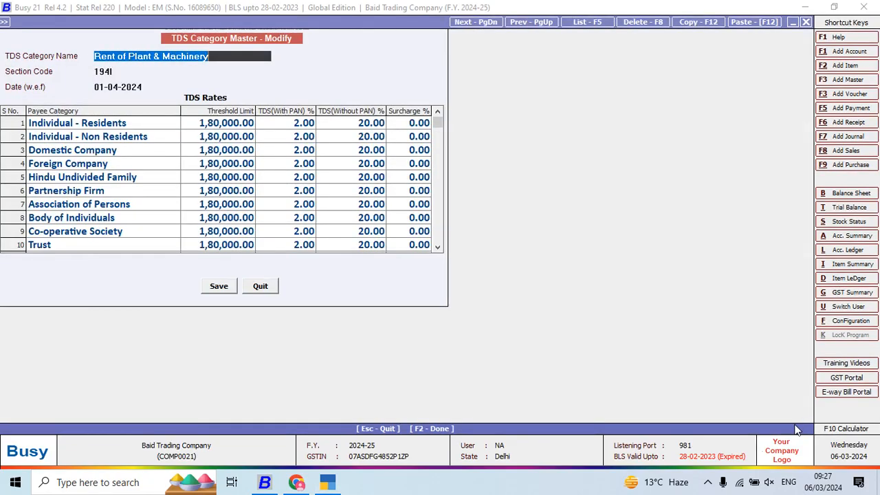
pyautogui.hotkey('ctrl', 'c')
pyautogui.hotkey('alt', 'Tab')
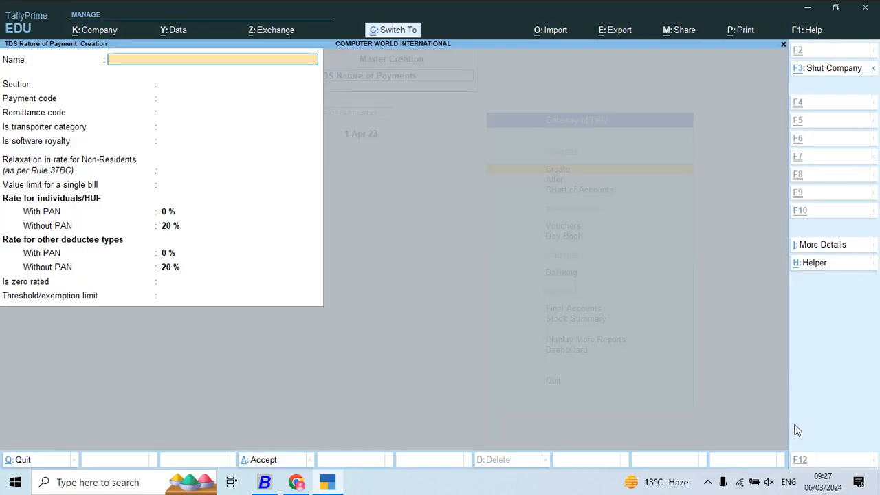
pyautogui.hotkey('ctrl', 'alt', 'v')
pyautogui.press('Return')
# - Check the section code in Busy and set section 194I for Rent of Plant & Machinery in TallyPrime, leaving the payment code blank
pyautogui.hotkey('alt', 'Tab')
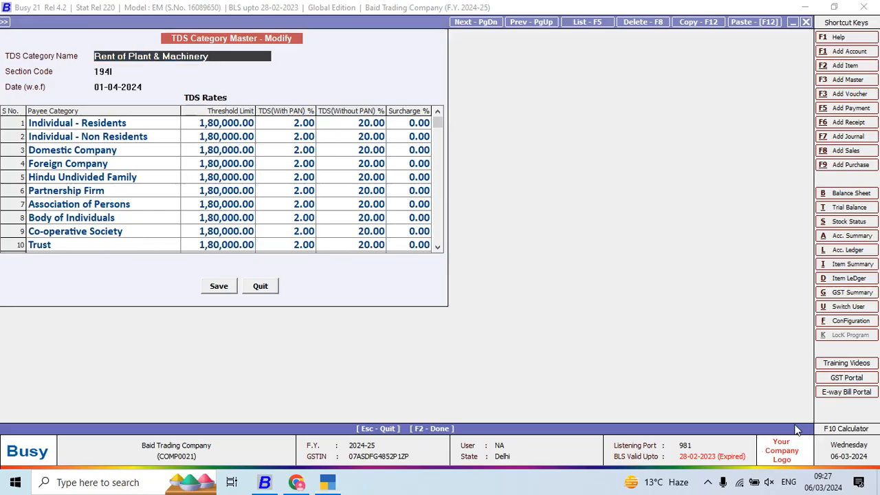
pyautogui.hotkey('alt', 'Tab')
pyautogui.write('194I')
pyautogui.press('Return')
pyautogui.press('Return')
pyautogui.press('Return')
pyautogui.press('Return')
pyautogui.press('Return')
pyautogui.press('Return')
pyautogui.press('Return')
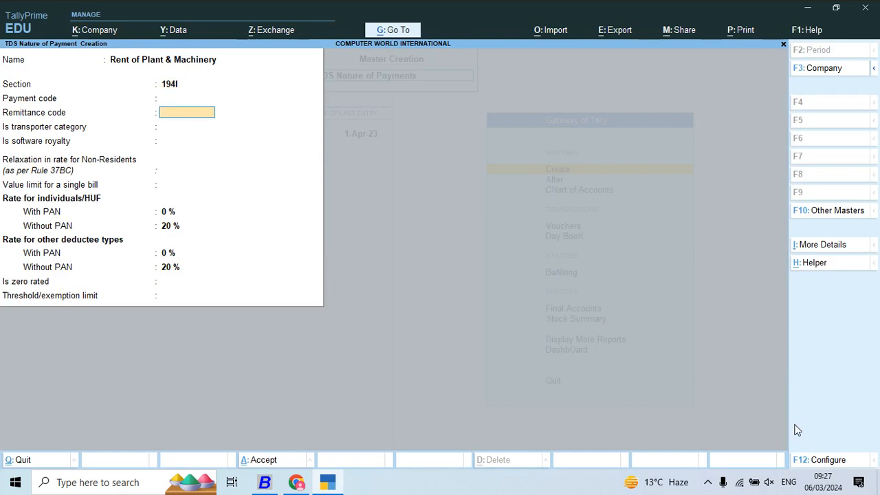
# - Set both with-PAN rates for Rent of Plant & Machinery to 10 %, enter a 15000 threshold/exemption limit, and save it
pyautogui.write('10')
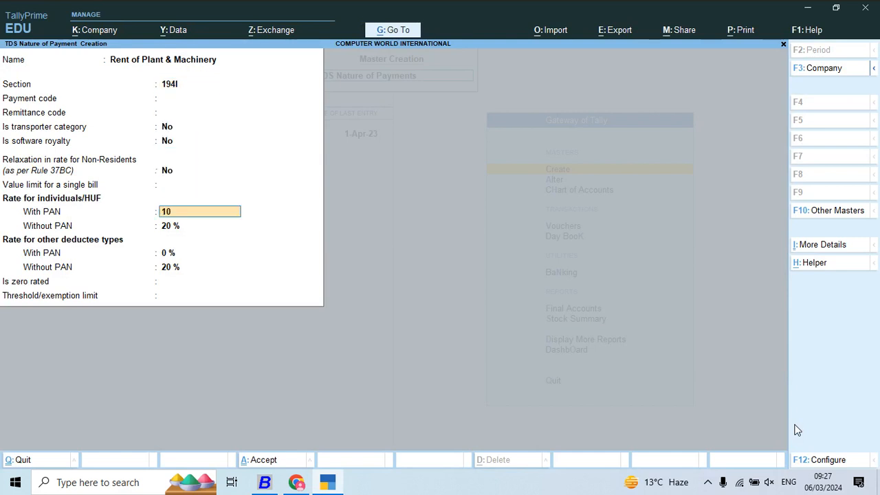
pyautogui.press('Return')
pyautogui.press('Return')
pyautogui.press('Return')
pyautogui.press('Return')
pyautogui.write('15000')
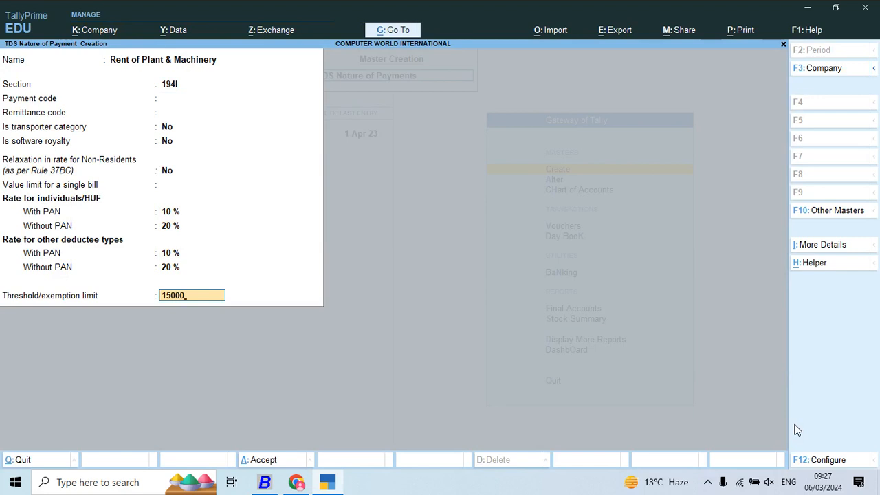
pyautogui.press('Return')
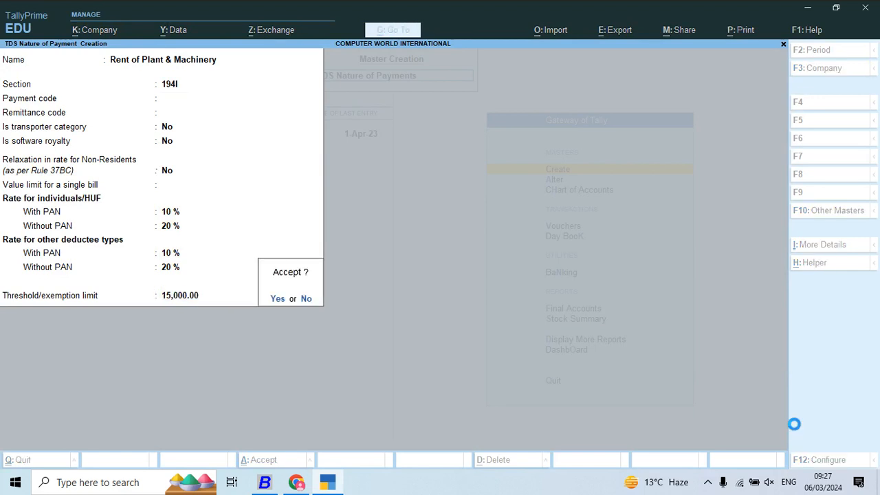
pyautogui.press('Return')
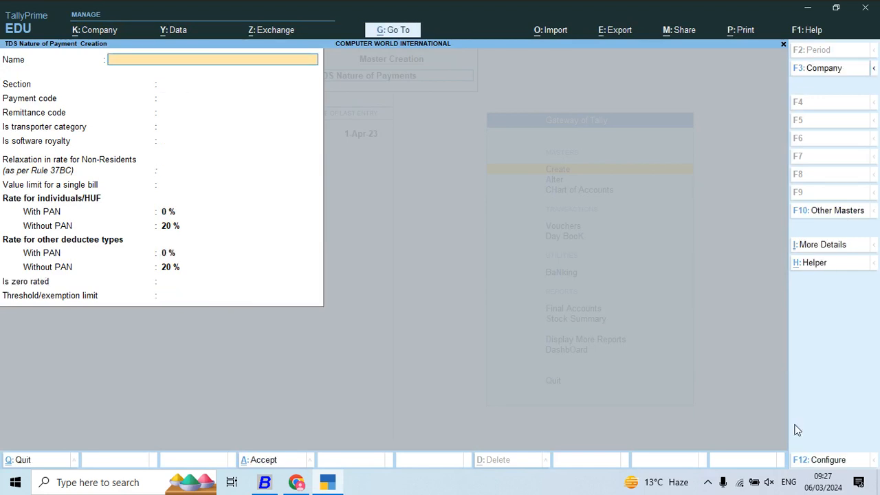
# - Leave the nature of payment creation and start creating a new ledger master in TallyPrime
pyautogui.press('Escape')
pyautogui.press('Return')
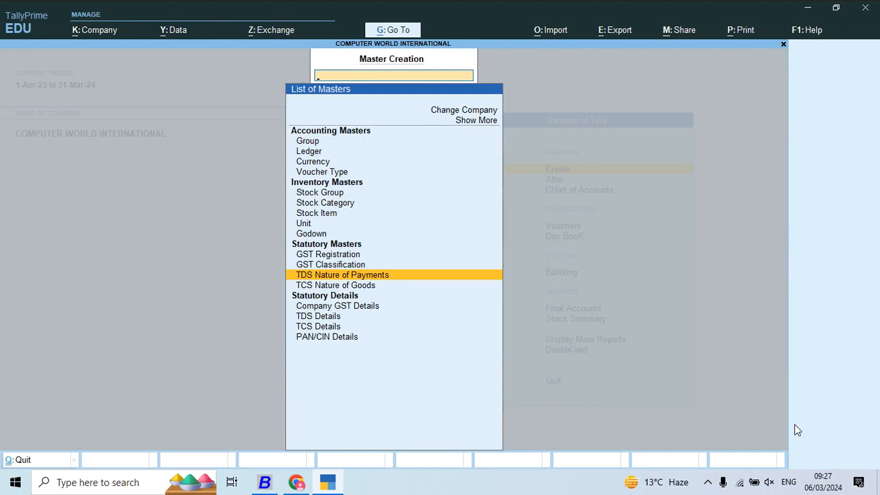
pyautogui.press('Up')
pyautogui.press('Up')
pyautogui.press('Up')
pyautogui.press('Up')
pyautogui.press('Up')
pyautogui.press('Up')
pyautogui.press('Up')
pyautogui.press('Up')
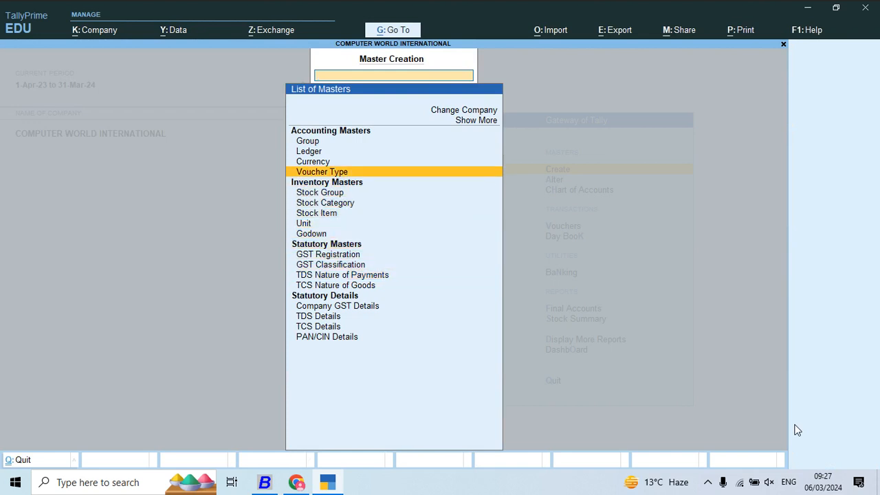
pyautogui.press('Up')
pyautogui.press('Up')
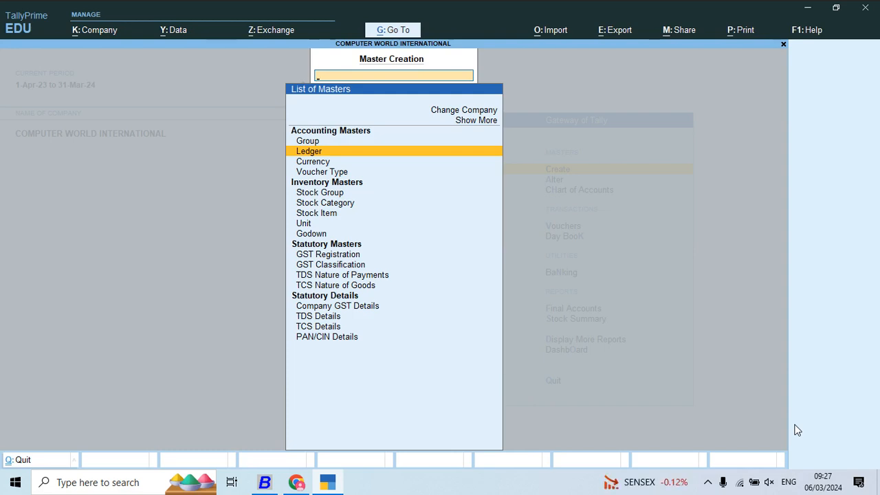
pyautogui.press('Return')
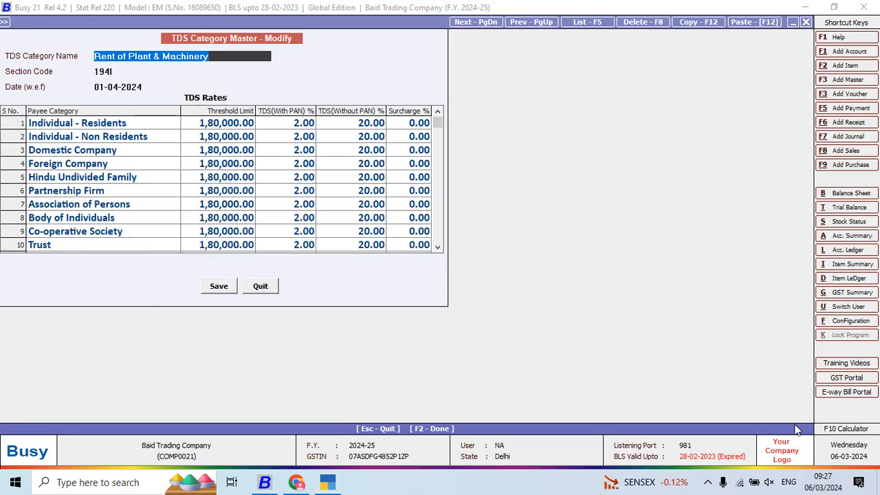
# - Switch to Busy and close the Rent of Plant & Machinery category and the TDS category list
pyautogui.press('Escape')
pyautogui.press('Return')
pyautogui.press('Escape')
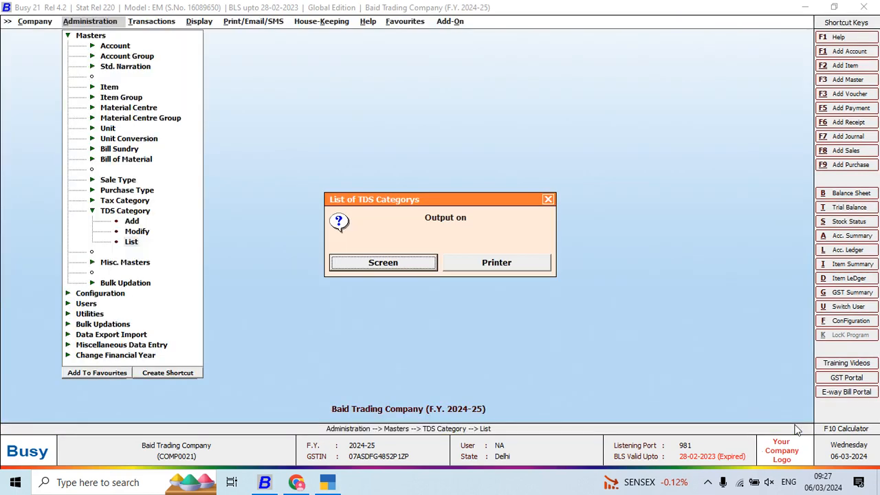
pyautogui.press('Escape')
pyautogui.press('Escape')
# - List Busy's accounts in standard format on screen for the Duties & Taxes group, with GST details set to N
pyautogui.press('Up')
pyautogui.press('Up')
pyautogui.press('Up')
pyautogui.press('Up')
pyautogui.press('Up')
pyautogui.press('Up')
pyautogui.press('Up')
pyautogui.press('Up')
pyautogui.press('Up')
pyautogui.press('Up')
pyautogui.press('Up')
pyautogui.press('Up')
pyautogui.press('Up')
pyautogui.press('Up')
pyautogui.press('Up')
pyautogui.press('Up')
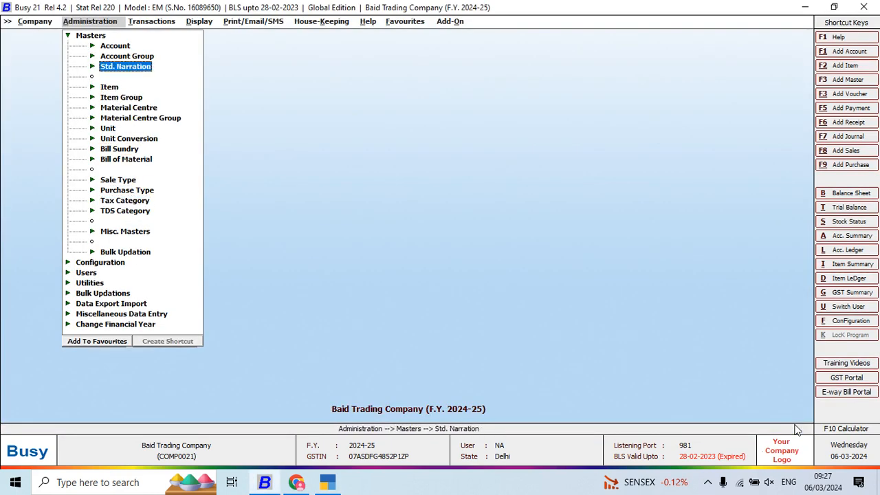
pyautogui.press('Return')
pyautogui.press('Down')
pyautogui.press('Down')
pyautogui.press('Down')
pyautogui.press('Return')
pyautogui.press('Return')
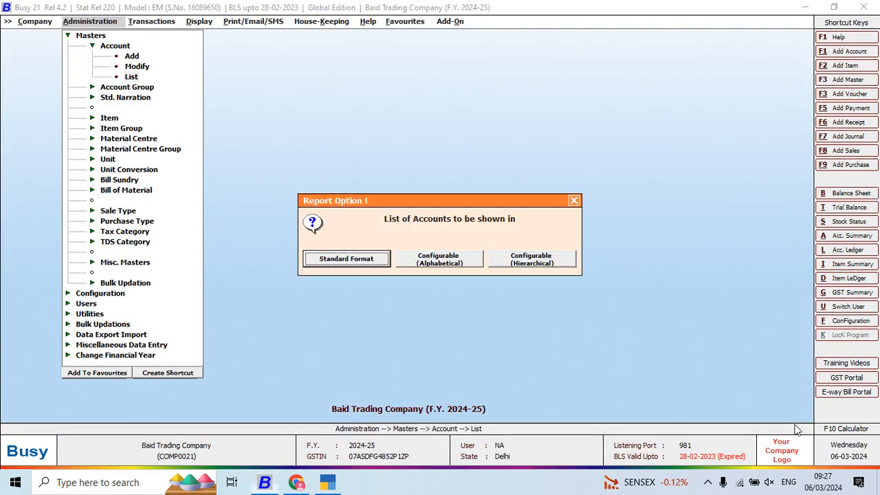
pyautogui.press('Return')
pyautogui.press('Return')
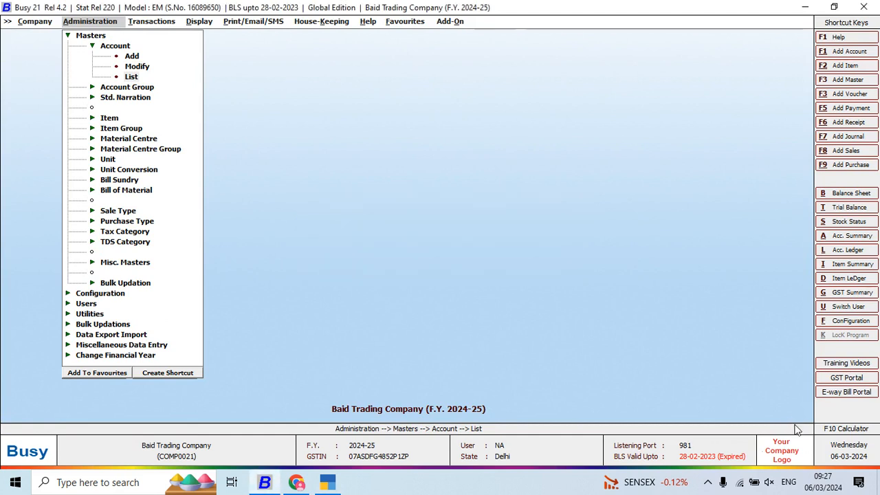
pyautogui.write('Dut')
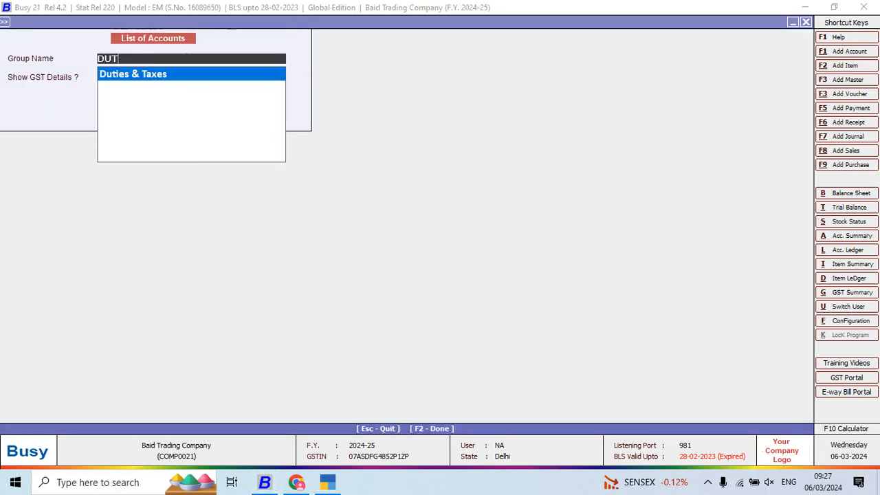
pyautogui.press('Return')
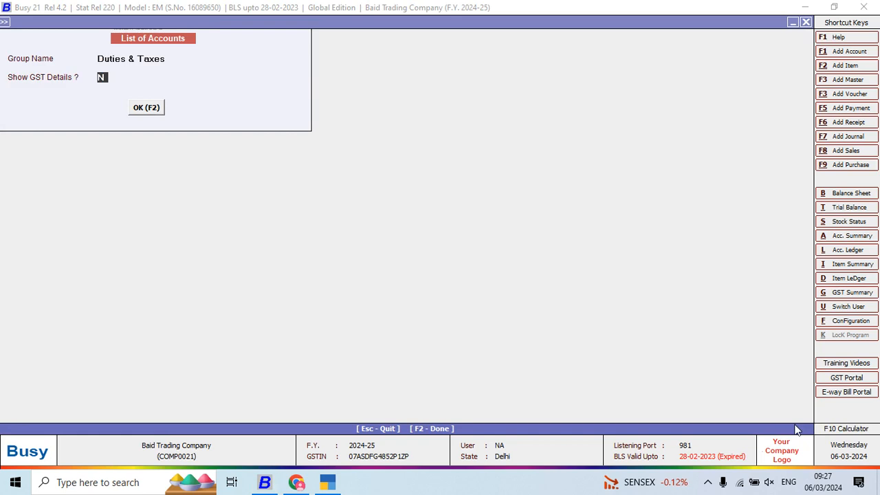
pyautogui.press('Return')
pyautogui.press('Return')
# - Open the TDS (Commission or Brokerage) account from the Duties & Taxes list and copy its name
pyautogui.press('Down')
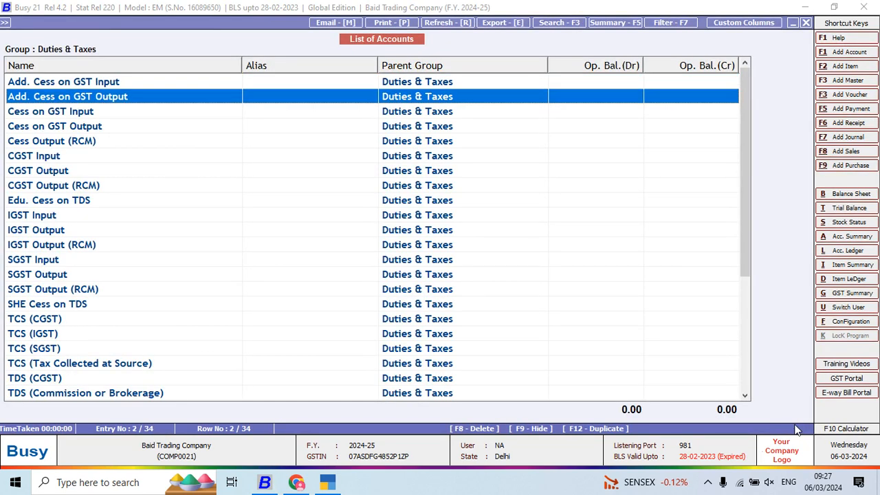
pyautogui.press('Down')
pyautogui.press('Down')
pyautogui.press('Down')
pyautogui.press('Down')
pyautogui.press('Down')
pyautogui.press('Down')
pyautogui.press('Down')
pyautogui.press('Down')
pyautogui.press('Down')
pyautogui.press('Down')
pyautogui.press('Down')
pyautogui.press('Down')
pyautogui.press('Down')
pyautogui.press('Down')
pyautogui.press('Down')
pyautogui.press('Down')
pyautogui.press('Down')
pyautogui.press('Down')
pyautogui.press('Down')
pyautogui.press('Down')
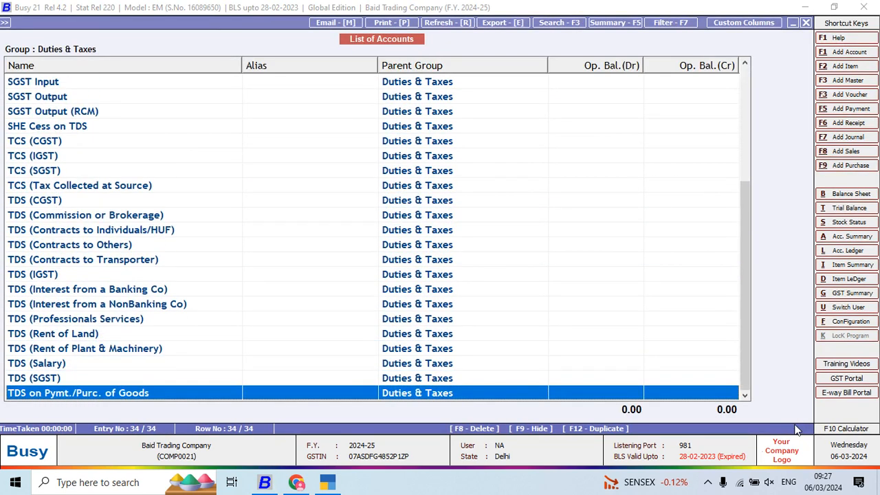
pyautogui.press('Up')
pyautogui.press('Up')
pyautogui.press('Up')
pyautogui.press('Up')
pyautogui.press('Up')
pyautogui.press('Up')
pyautogui.press('Up')
pyautogui.press('Up')
pyautogui.press('Up')
pyautogui.press('Up')
pyautogui.press('Up')
pyautogui.press('Up')
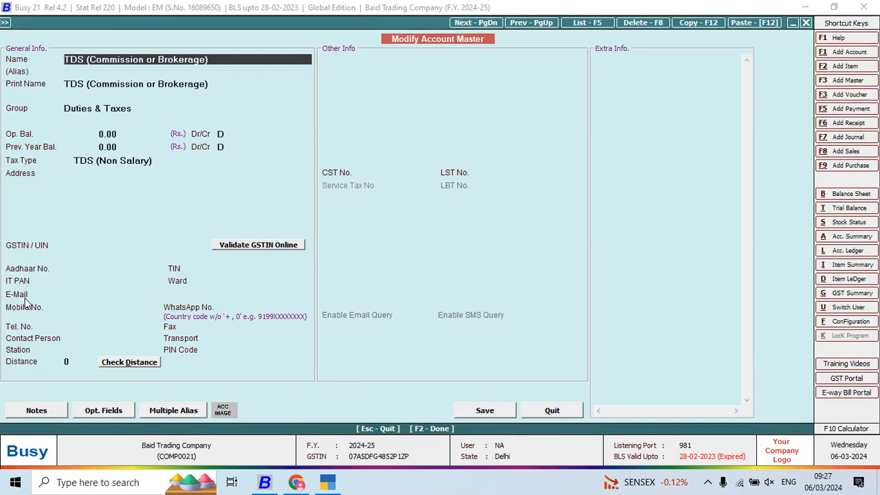
pyautogui.hotkey('shift', 'Right')
pyautogui.hotkey('shift', 'Right')
pyautogui.hotkey('shift', 'Right')
pyautogui.hotkey('shift', 'Right')
pyautogui.hotkey('shift', 'Right')
pyautogui.hotkey('shift', 'Right')
pyautogui.hotkey('shift', 'Right')
pyautogui.hotkey('shift', 'Right')
pyautogui.hotkey('shift', 'Right')
pyautogui.hotkey('shift', 'Right')
pyautogui.hotkey('shift', 'Right')
pyautogui.hotkey('shift', 'Right')
pyautogui.hotkey('shift', 'Right')
pyautogui.hotkey('shift', 'Right')
pyautogui.hotkey('shift', 'Right')
pyautogui.hotkey('shift', 'Right')
pyautogui.hotkey('shift', 'Right')
pyautogui.hotkey('shift', 'Right')
pyautogui.hotkey('shift', 'Right')
pyautogui.hotkey('shift', 'Right')
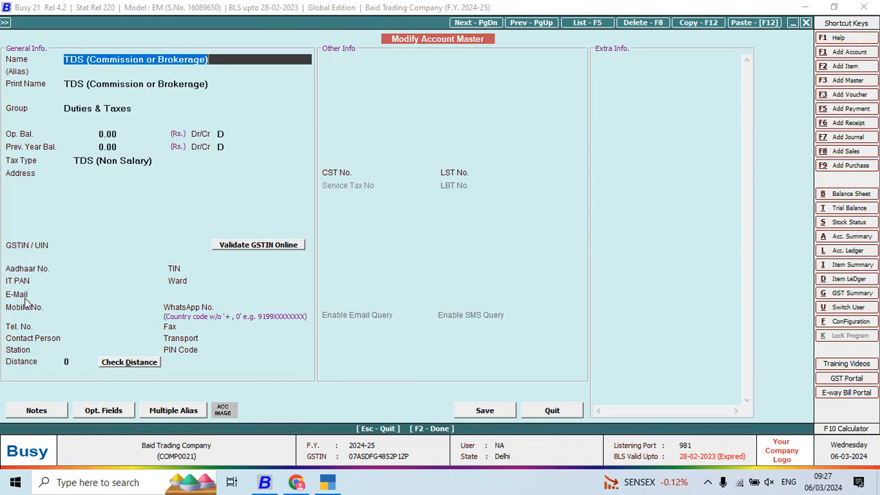
pyautogui.hotkey('ctrl', 'c')
# - Switch to TallyPrime, name the new ledger TDS (Commission or Brokerage), and place it under Duties & Taxes
pyautogui.hotkey('alt', 'Tab')
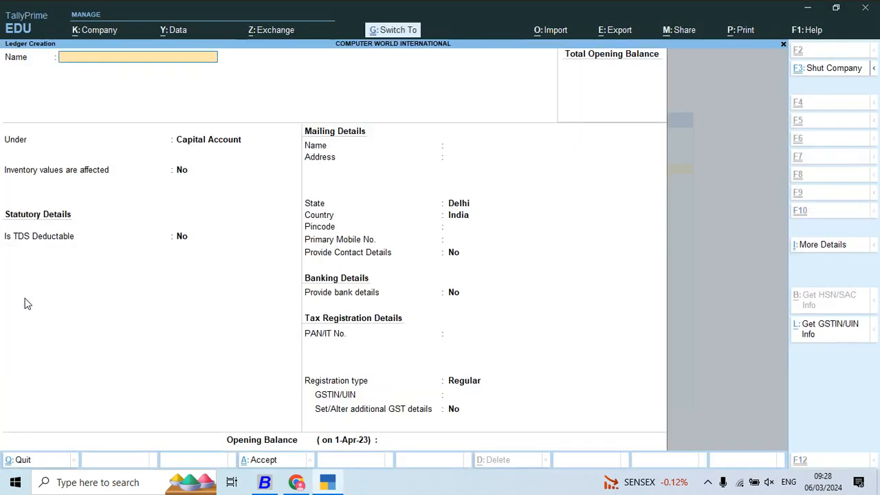
pyautogui.hotkey('ctrl', 'v')
pyautogui.press('Return')
pyautogui.write('DU')
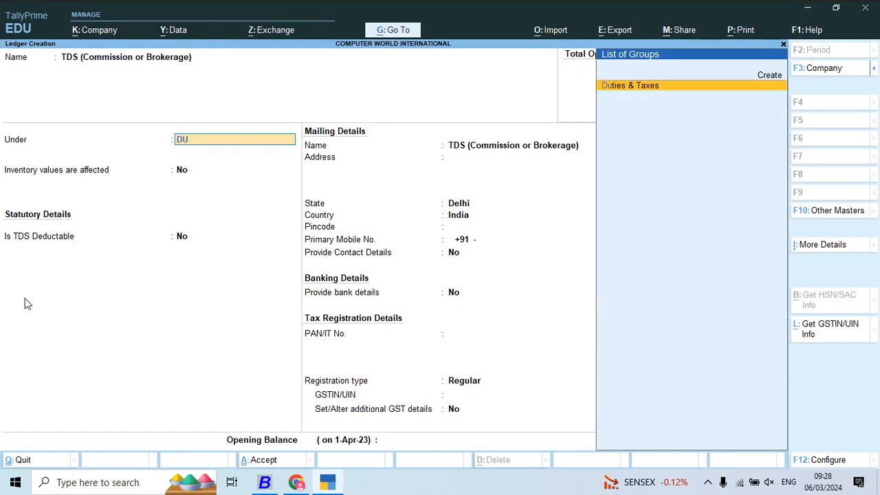
pyautogui.press('Return')
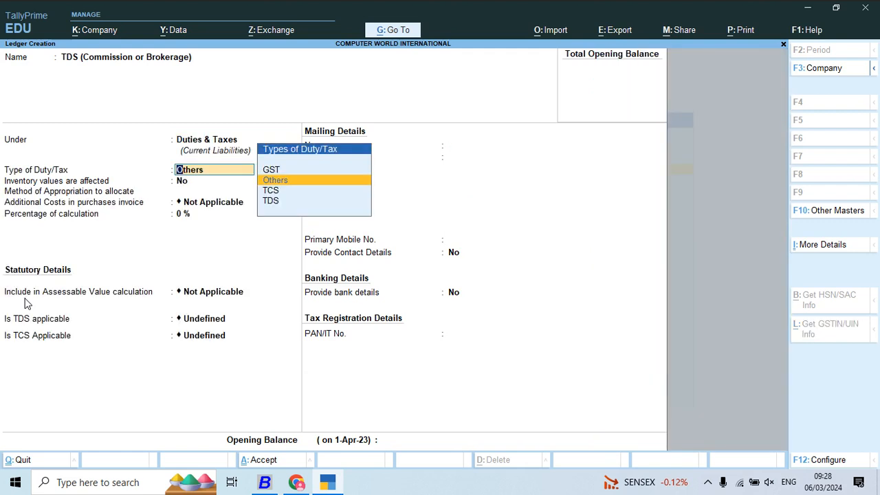
# - Set the ledger's duty/tax type to TDS with Commission or Brokerage as nature of payment, and save the ledger
pyautogui.press('Down')
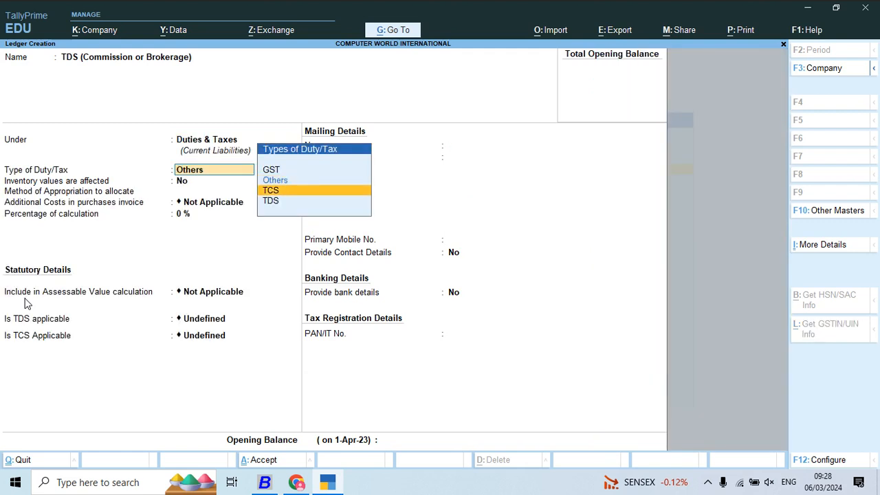
pyautogui.press('Down')
pyautogui.press('Down')
pyautogui.press('Down')
pyautogui.press('Down')
pyautogui.press('Down')
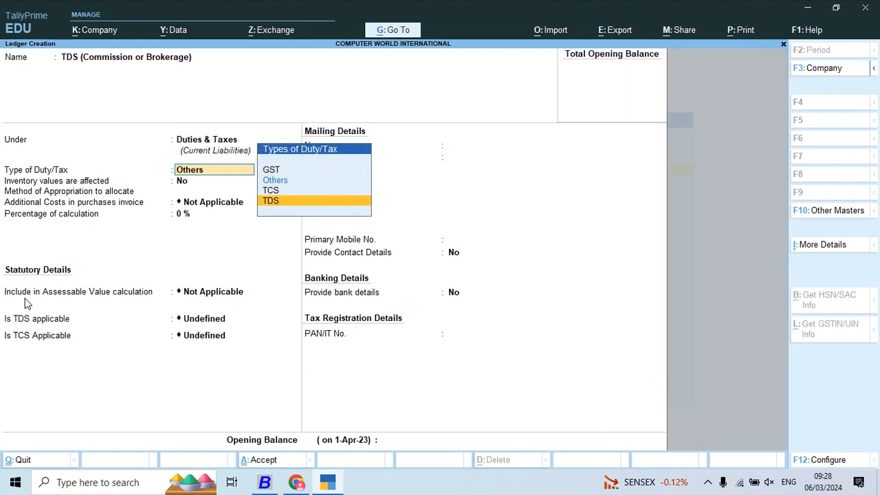
pyautogui.press('Return')
pyautogui.press('Down')
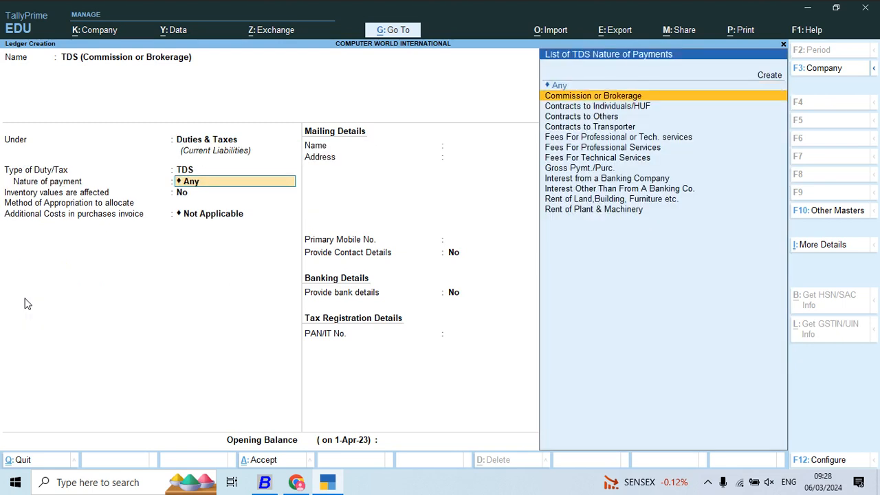
pyautogui.press('Return')
pyautogui.press('Return')
pyautogui.press('Return')
pyautogui.press('Return')
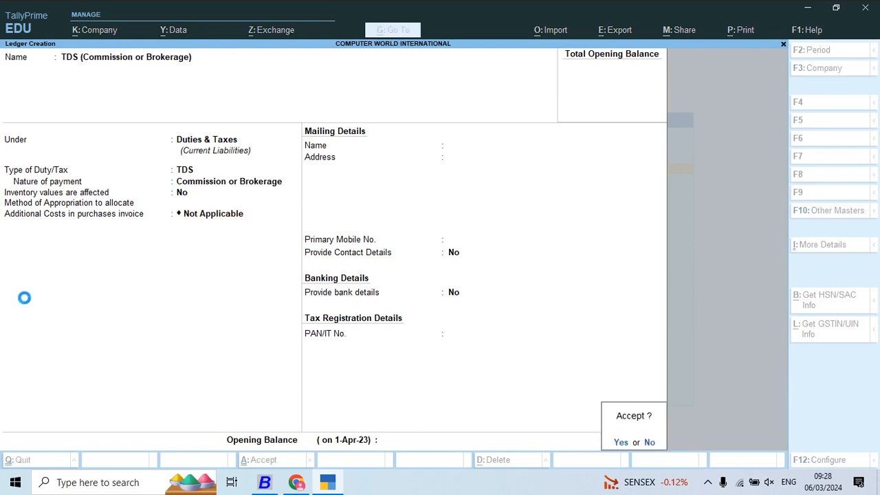
pyautogui.press('Return')
# - Switch to Busy, open the TDS (Contracts to Individuals/HUF) account from the Duties & Taxes list, and copy its name
pyautogui.hotkey('alt', 'Tab')
pyautogui.press('Escape')
pyautogui.press('Return')
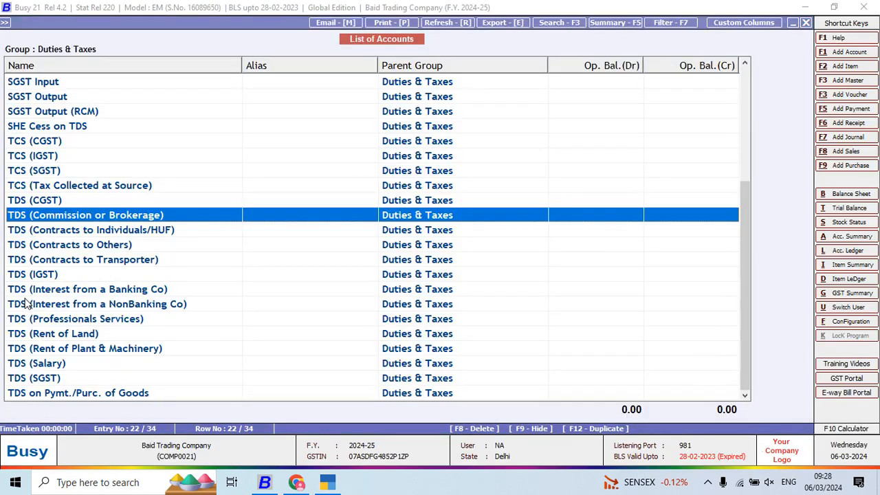
pyautogui.press('Down')
pyautogui.press('Return')
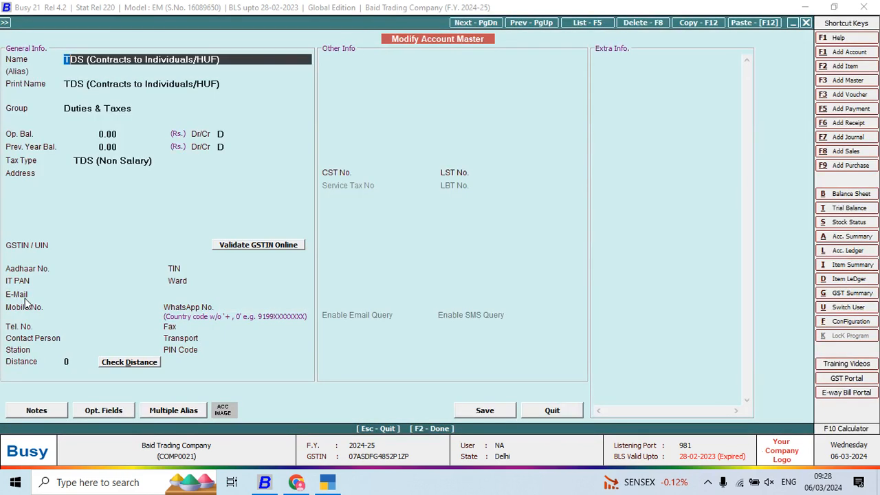
pyautogui.hotkey('shift', 'Right')
pyautogui.hotkey('shift', 'Right')
pyautogui.hotkey('shift', 'Right')
pyautogui.hotkey('shift', 'Right')
pyautogui.hotkey('shift', 'Right')
pyautogui.hotkey('shift', 'Right')
pyautogui.hotkey('shift', 'Right')
pyautogui.hotkey('shift', 'Right')
pyautogui.hotkey('shift', 'Right')
pyautogui.hotkey('shift', 'Right')
pyautogui.hotkey('shift', 'Right')
pyautogui.hotkey('shift', 'Right')
pyautogui.hotkey('shift', 'Right')
pyautogui.hotkey('shift', 'Right')
pyautogui.hotkey('shift', 'Right')
pyautogui.hotkey('shift', 'Right')
pyautogui.hotkey('shift', 'Right')
pyautogui.hotkey('shift', 'Right')
pyautogui.hotkey('shift', 'Right')
pyautogui.hotkey('shift', 'Right')
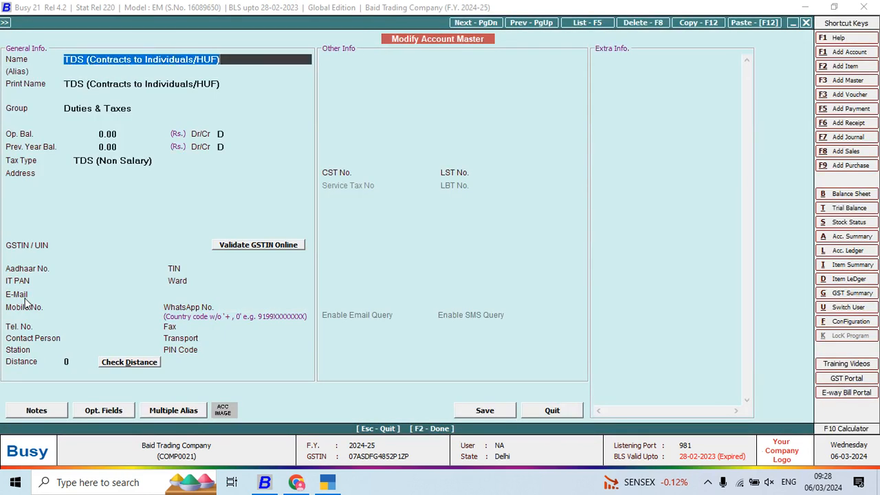
# - Switch to TallyPrime, name the new ledger TDS (Contracts to Individuals/HUF), and keep it under Duties & Taxes
pyautogui.hotkey('alt', 'Tab')
pyautogui.hotkey('ctrl', 'alt', 'v')
pyautogui.press('Return')
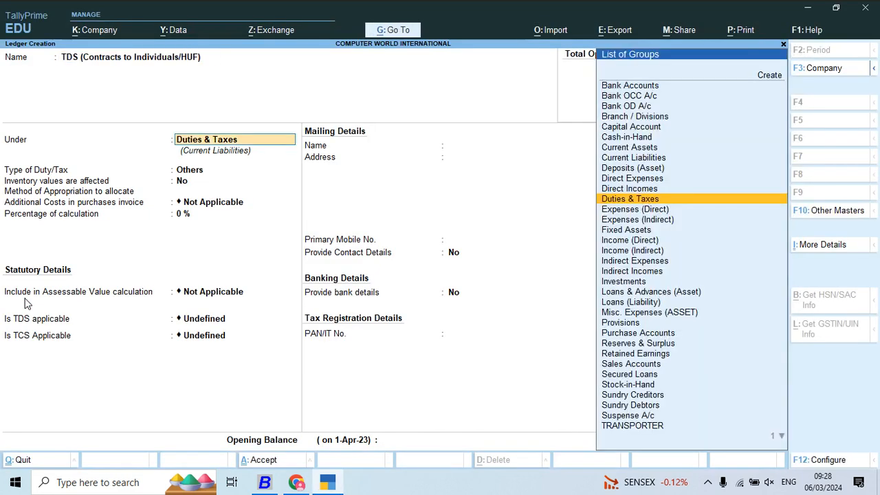
pyautogui.press('Return')
# - Set the ledger's duty/tax type to TDS with Contracts to Individuals/HUF as nature of payment, and save the ledger
pyautogui.press('Down')
pyautogui.press('Down')
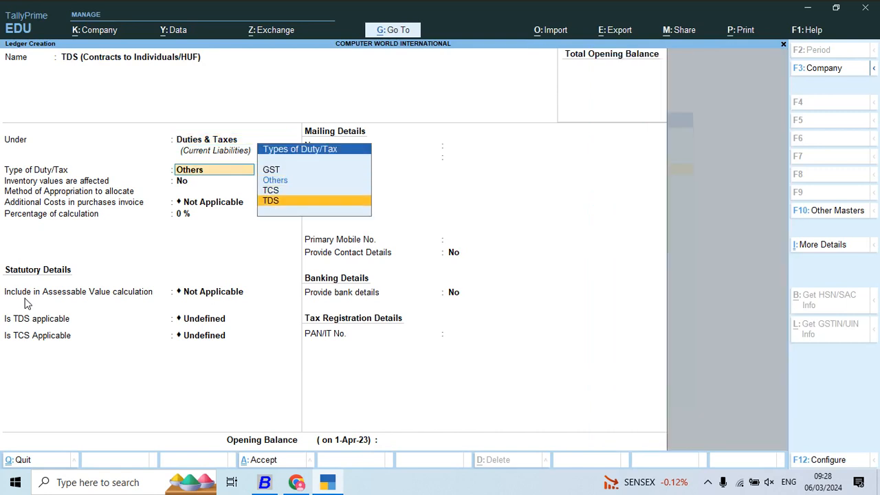
pyautogui.press('Return')
pyautogui.press('Down')
pyautogui.press('Down')
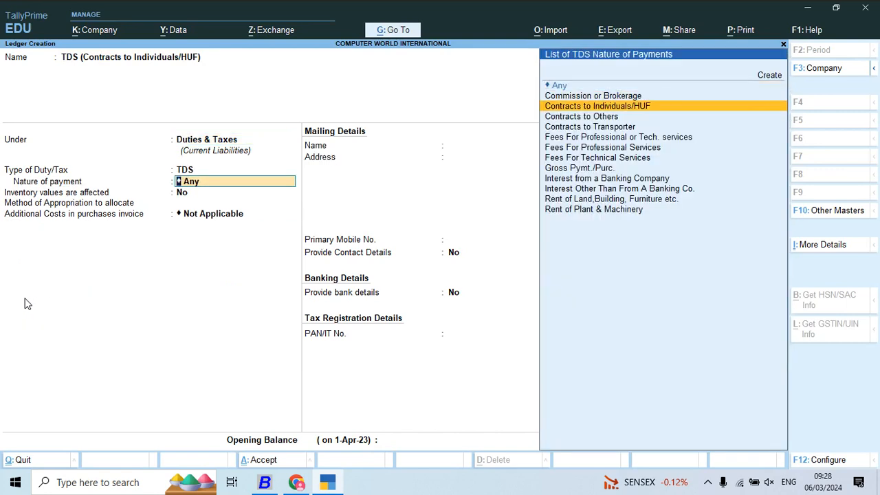
pyautogui.press('Return')
pyautogui.press('Return')
pyautogui.press('Return')
pyautogui.press('Return')
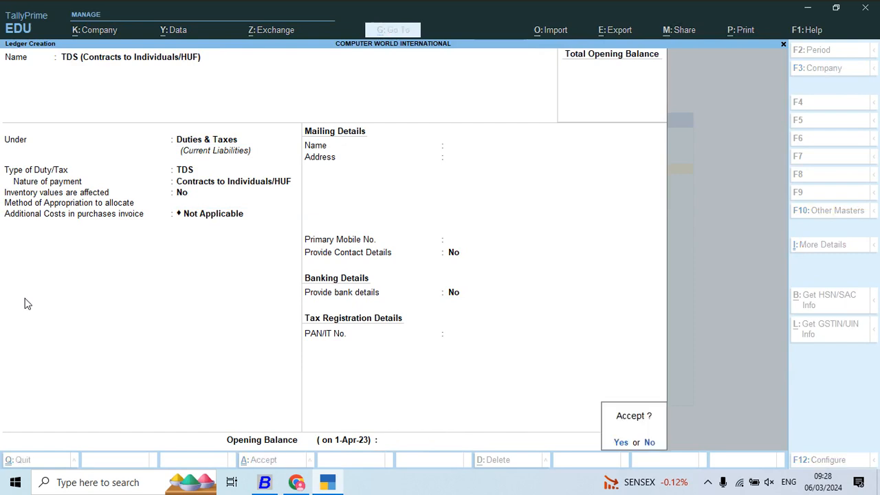
pyautogui.press('Return')
# - Switch to Busy, open the TDS (Contracts to Others) account from the Duties & Taxes list, and copy its name
pyautogui.hotkey('alt', 'Tab')
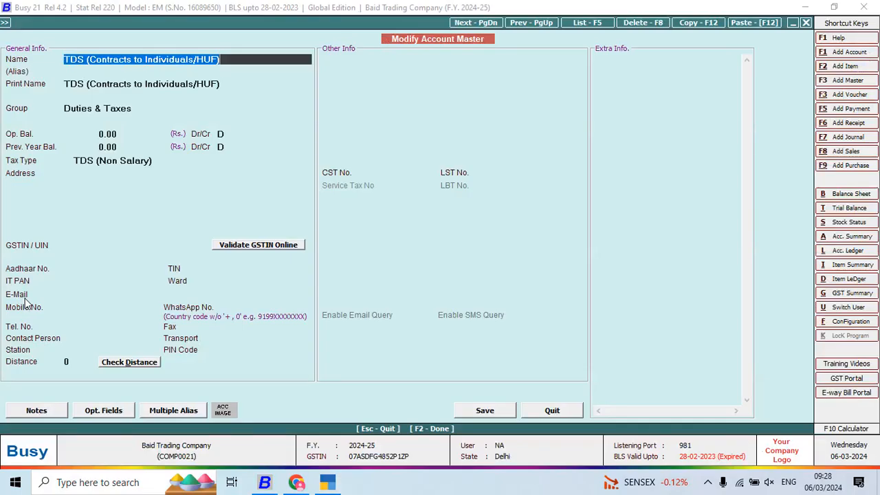
pyautogui.press('Escape')
pyautogui.press('Return')
pyautogui.press('Down')
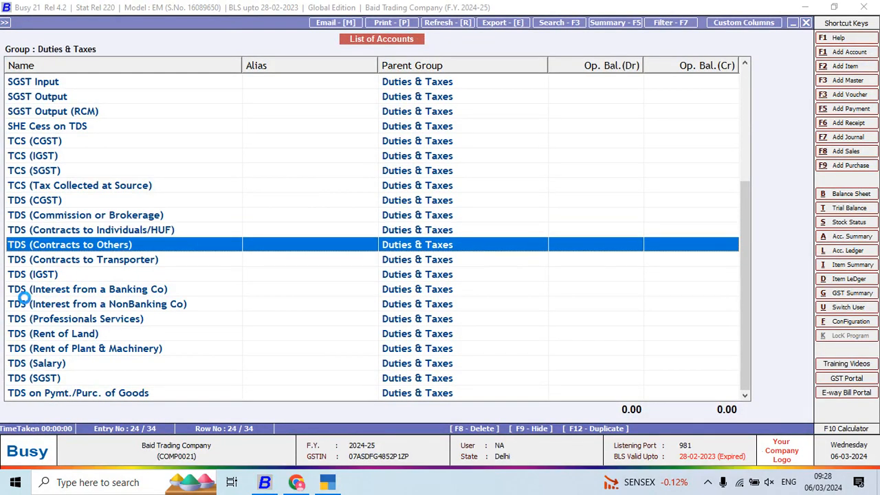
pyautogui.press('Return')
pyautogui.hotkey('shift', 'Right')
pyautogui.hotkey('shift', 'Right')
pyautogui.hotkey('shift', 'Right')
pyautogui.hotkey('shift', 'Right')
pyautogui.hotkey('shift', 'Right')
pyautogui.hotkey('shift', 'Right')
pyautogui.hotkey('shift', 'Right')
pyautogui.hotkey('shift', 'Right')
pyautogui.hotkey('shift', 'Right')
pyautogui.hotkey('shift', 'Right')
pyautogui.hotkey('shift', 'Right')
pyautogui.hotkey('shift', 'Right')
pyautogui.hotkey('shift', 'Right')
pyautogui.hotkey('shift', 'Right')
pyautogui.hotkey('shift', 'Right')
pyautogui.hotkey('shift', 'Right')
pyautogui.hotkey('shift', 'Right')
pyautogui.hotkey('shift', 'Right')
pyautogui.hotkey('shift', 'Right')
pyautogui.hotkey('shift', 'Right')
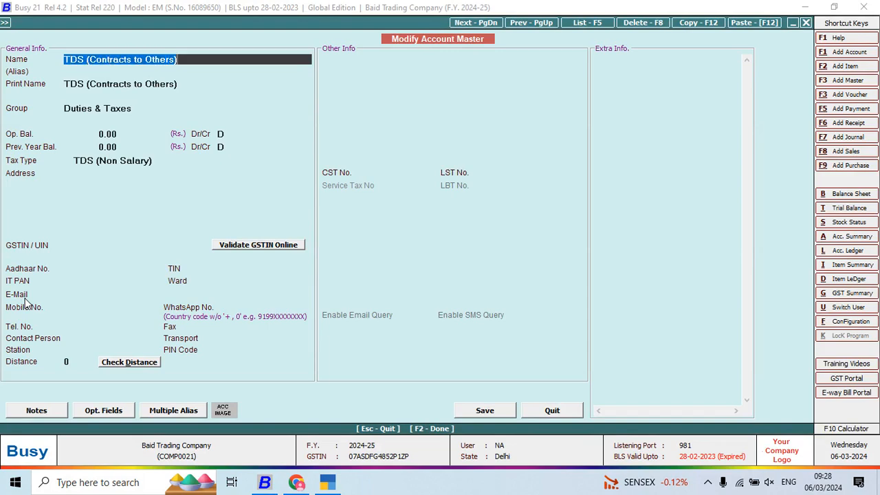
pyautogui.hotkey('ctrl', 'c')
pyautogui.hotkey('alt', 'Tab')
pyautogui.hotkey('ctrl', 'alt', 'v')
pyautogui.press('Return')
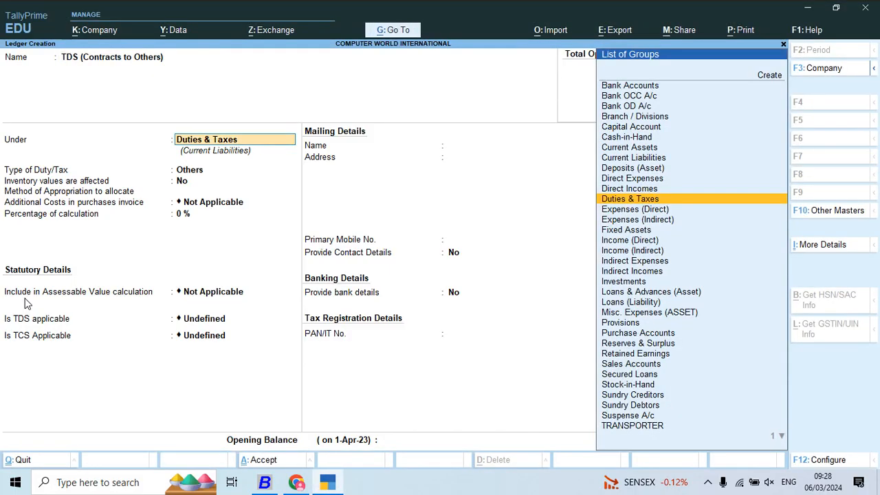
pyautogui.press('Return')
pyautogui.press('Down')
pyautogui.press('Down')
pyautogui.press('Return')
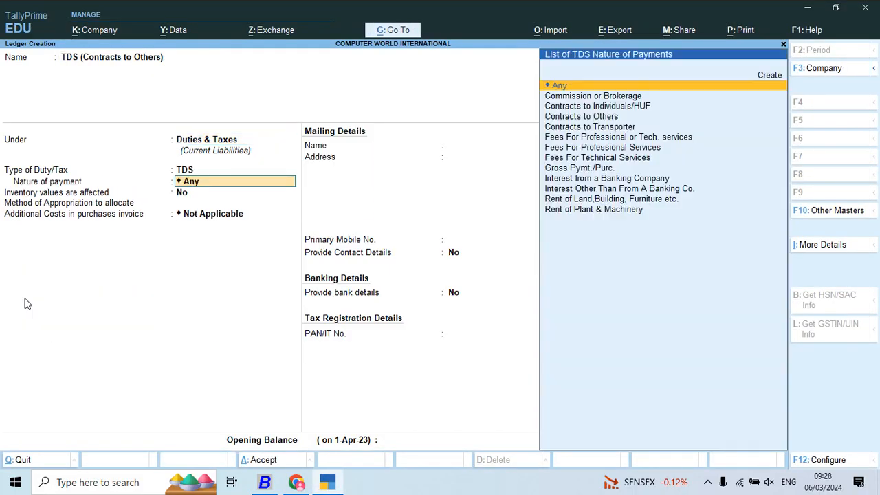
pyautogui.press('Down')
pyautogui.press('Down')
pyautogui.press('Down')
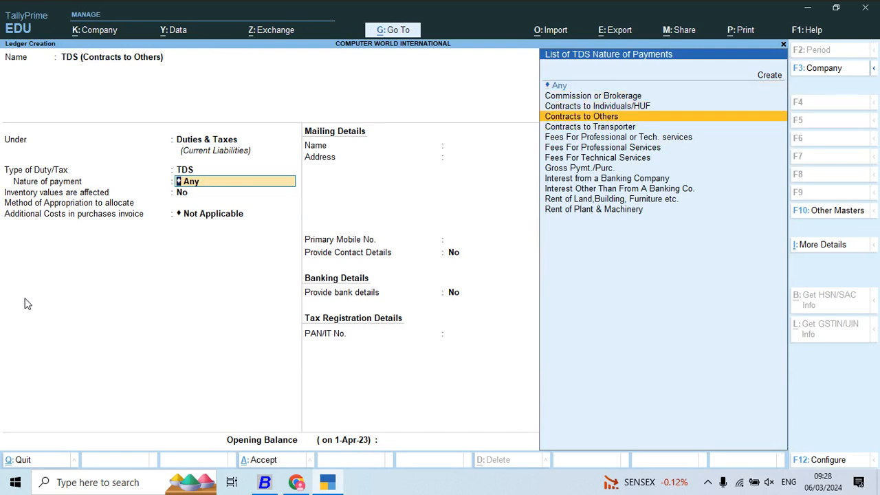
pyautogui.press('Return')
pyautogui.press('Return')
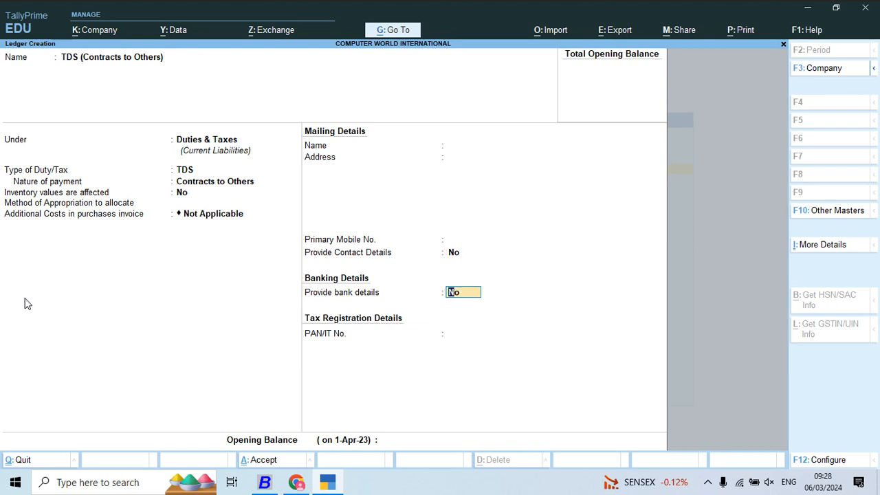
pyautogui.press('Return')
pyautogui.press('BackSpace')
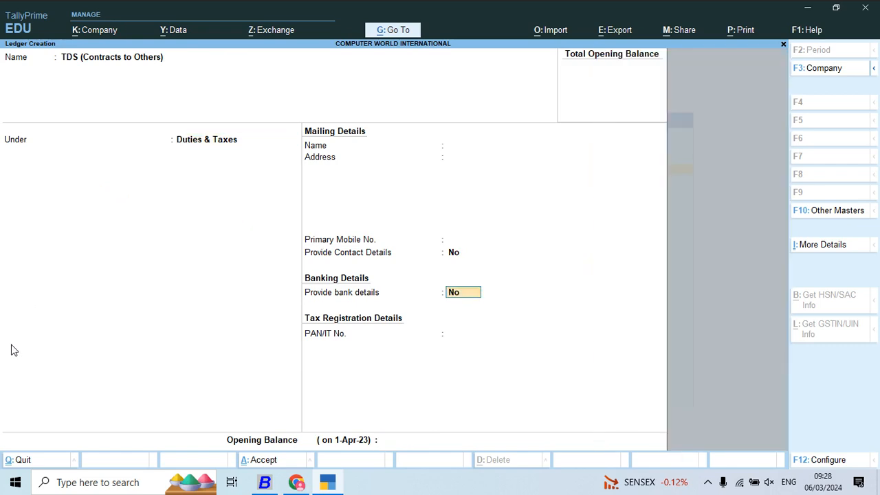
pyautogui.press('Return')
pyautogui.press('BackSpace')
pyautogui.press('BackSpace')
pyautogui.press('BackSpace')
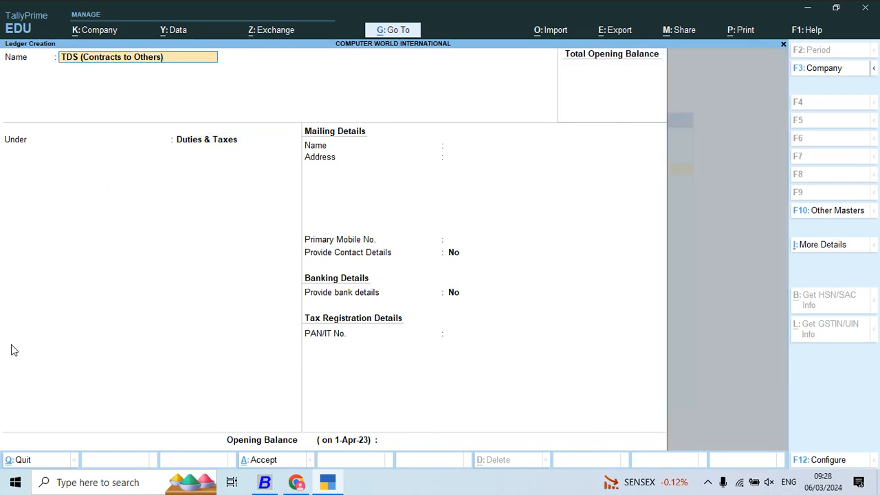
pyautogui.press('Return')
pyautogui.press('Return')
pyautogui.press('BackSpace')
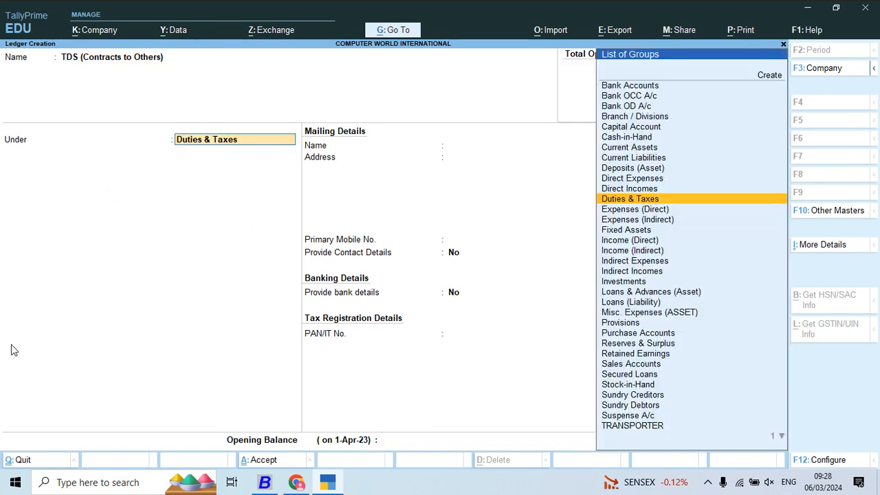
pyautogui.press('Escape')
pyautogui.press('Escape')
pyautogui.press('y')
pyautogui.press('Return')
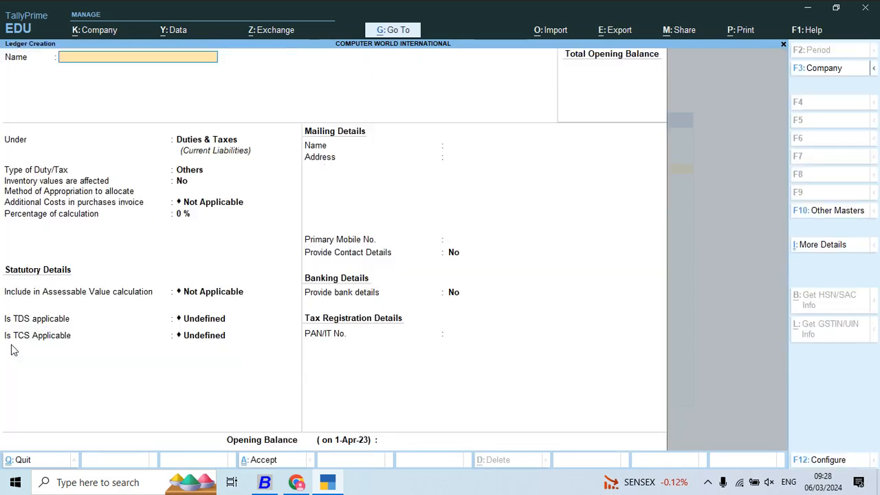
# - Name the new TallyPrime ledger TDS (Contracts to Others) using the name from Busy, and keep it under Duties & Taxes
pyautogui.hotkey('alt', 'Tab')
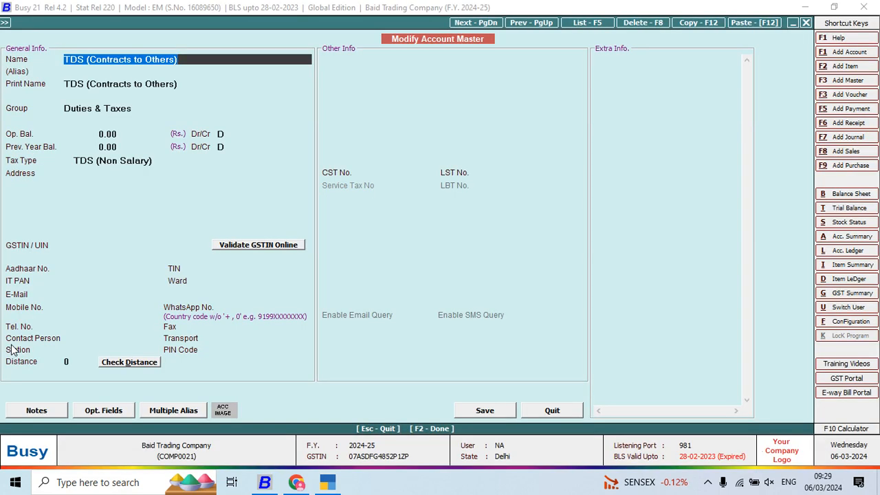
pyautogui.hotkey('alt', 'Tab')
pyautogui.press('Return')
# - Set the ledger's duty/tax type to TDS with Contracts to Others as nature of payment, and save the ledger
pyautogui.press('Return')
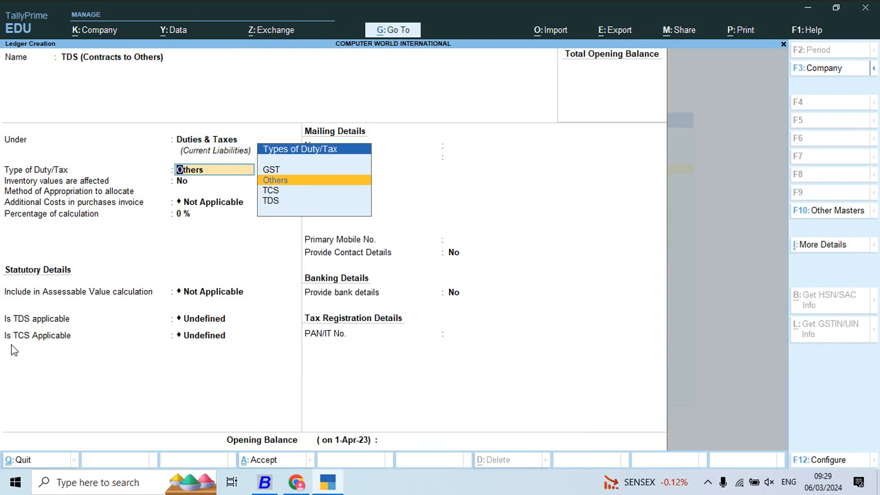
pyautogui.press('Down')
pyautogui.press('Down')
pyautogui.press('Return')
pyautogui.press('Down')
pyautogui.press('Down')
pyautogui.press('Down')
pyautogui.press('Down')
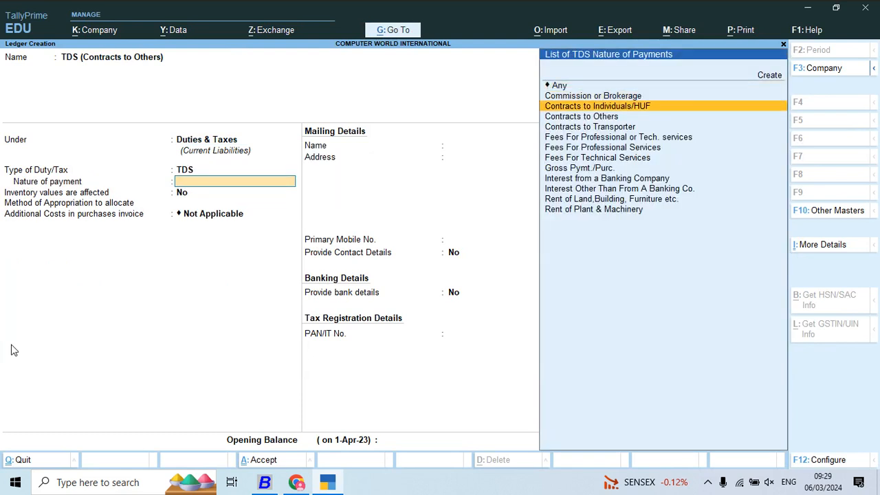
pyautogui.press('Up')
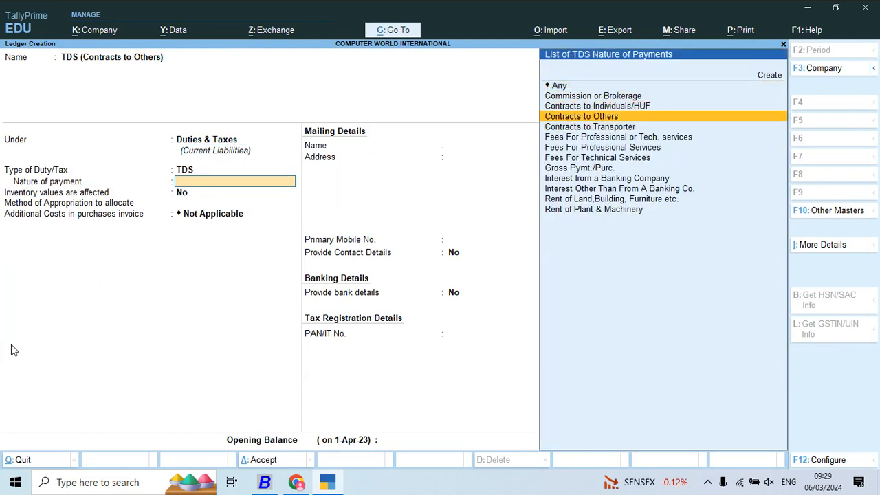
pyautogui.press('Return')
pyautogui.press('Return')
pyautogui.press('ctrl')
pyautogui.hotkey('ctrl', 'a')
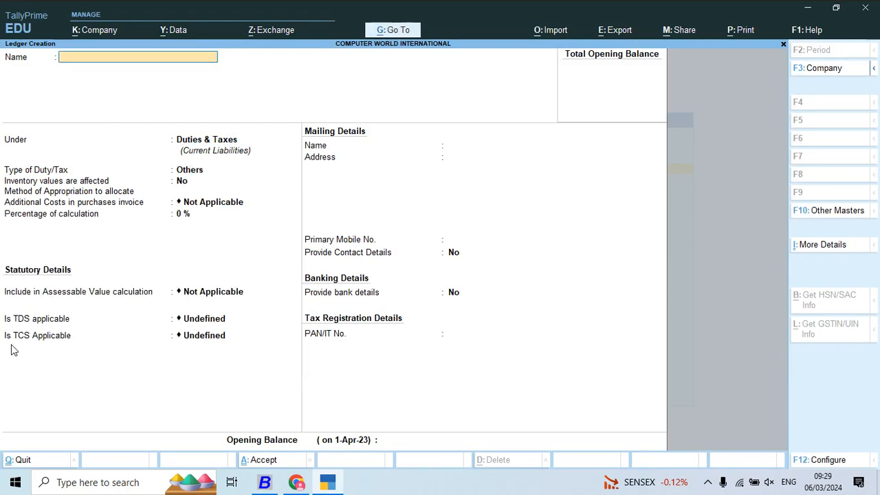
# - Switch to Busy, open the TDS (Contracts to Transporter) account from the Duties & Taxes list, and copy its name
pyautogui.hotkey('alt', 'Tab')
pyautogui.press('Escape')
pyautogui.press('Return')
pyautogui.press('Down')
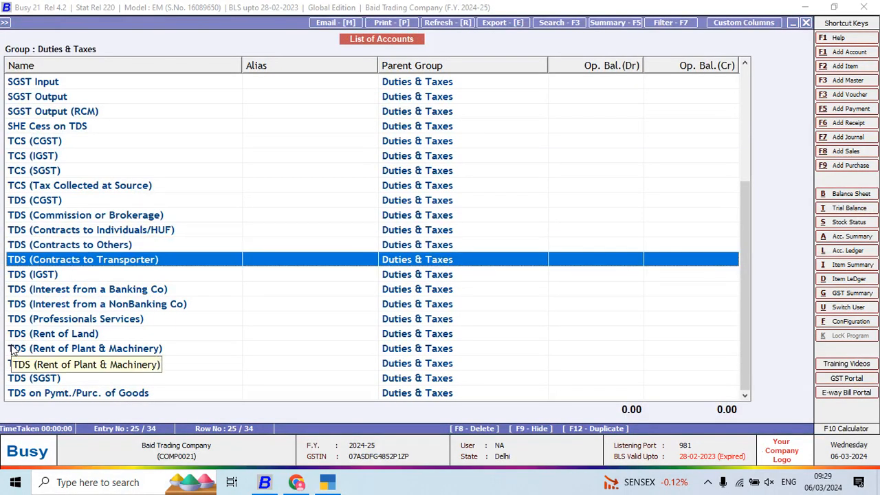
pyautogui.press('Return')
pyautogui.hotkey('shift', 'Right')
pyautogui.hotkey('shift', 'Right')
pyautogui.hotkey('shift', 'Right')
pyautogui.hotkey('shift', 'Right')
pyautogui.hotkey('shift', 'Right')
pyautogui.hotkey('shift', 'Right')
pyautogui.hotkey('shift', 'Right')
pyautogui.hotkey('shift', 'Right')
pyautogui.hotkey('shift', 'Right')
pyautogui.hotkey('shift', 'Right')
pyautogui.hotkey('shift', 'Right')
pyautogui.hotkey('shift', 'Right')
pyautogui.hotkey('shift', 'Right')
pyautogui.hotkey('shift', 'Right')
pyautogui.hotkey('shift', 'Right')
pyautogui.hotkey('shift', 'Right')
pyautogui.hotkey('shift', 'Right')
pyautogui.hotkey('shift', 'Right')
pyautogui.hotkey('shift', 'Right')
pyautogui.hotkey('shift', 'Right')
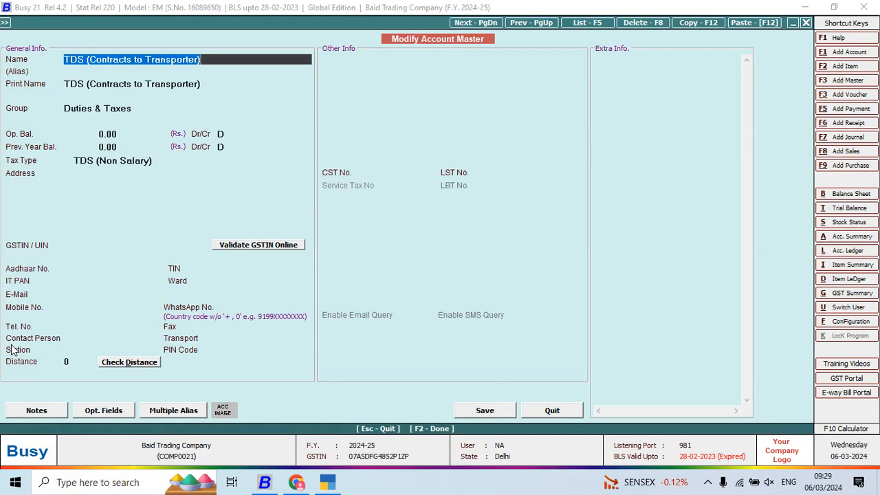
pyautogui.hotkey('ctrl', 'c')
# - Switch to TallyPrime, name the new ledger TDS (Contracts to Transporter), and keep it under Duties & Taxes
pyautogui.hotkey('alt', 'Tab')
pyautogui.hotkey('ctrl', 'alt', 'v')
pyautogui.press('Return')
# - Set the ledger's duty/tax type to TDS with Contracts to Transporter as nature of payment, and save the ledger
pyautogui.press('Return')
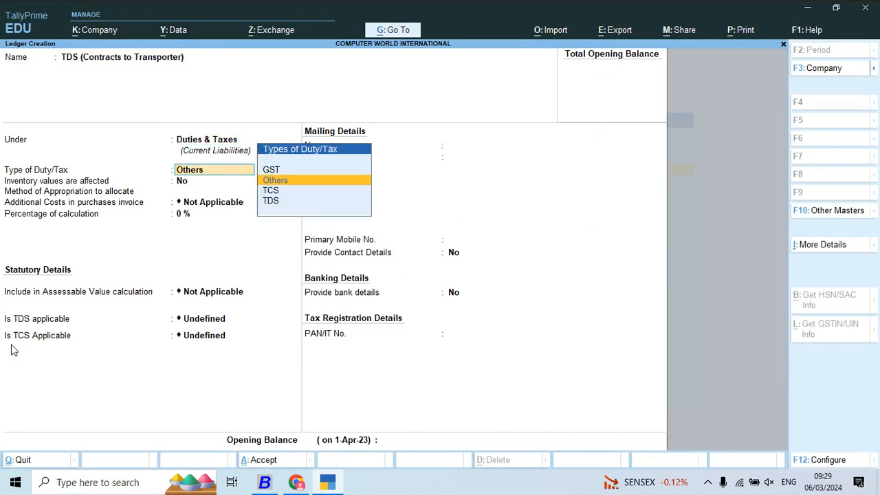
pyautogui.press('Down')
pyautogui.press('Down')
pyautogui.press('Return')
pyautogui.press('Down')
pyautogui.press('Down')
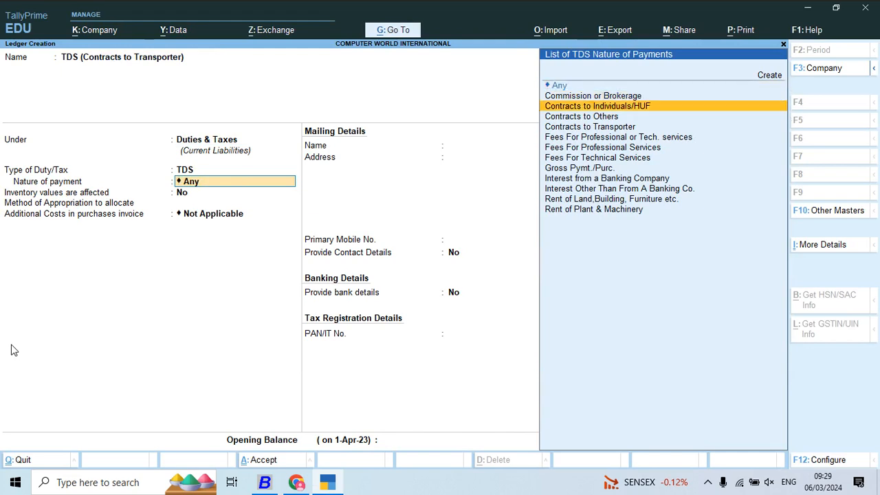
pyautogui.press('Down')
pyautogui.press('Down')
pyautogui.press('Return')
pyautogui.press('Return')
pyautogui.press('Return')
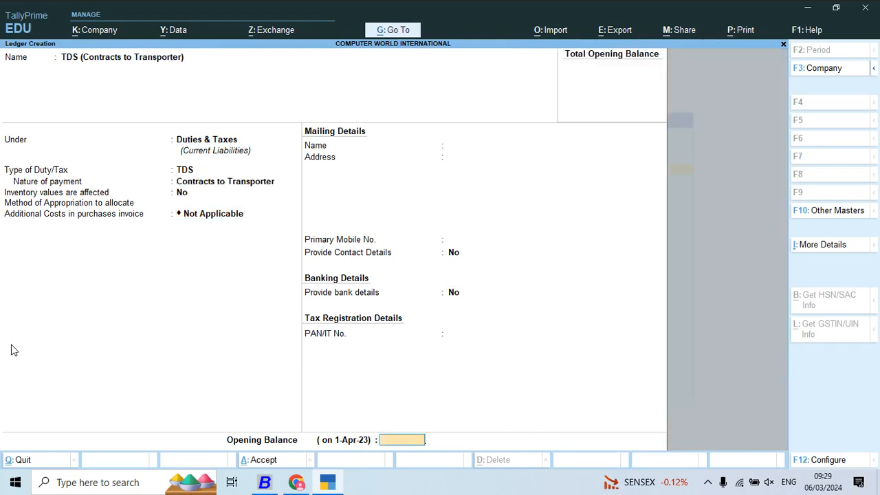
pyautogui.press('Return')
pyautogui.press('y')
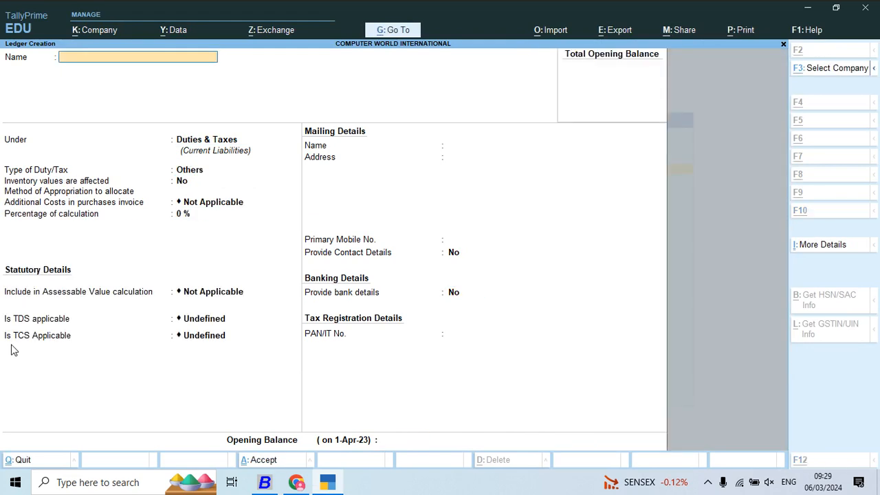
# - Switch to Busy, open the TDS (Interest from a Banking Co) account from the Duties & Taxes list, and copy its name
pyautogui.hotkey('alt', 'Tab')
pyautogui.press('Escape')
pyautogui.press('Down')
pyautogui.press('Down')
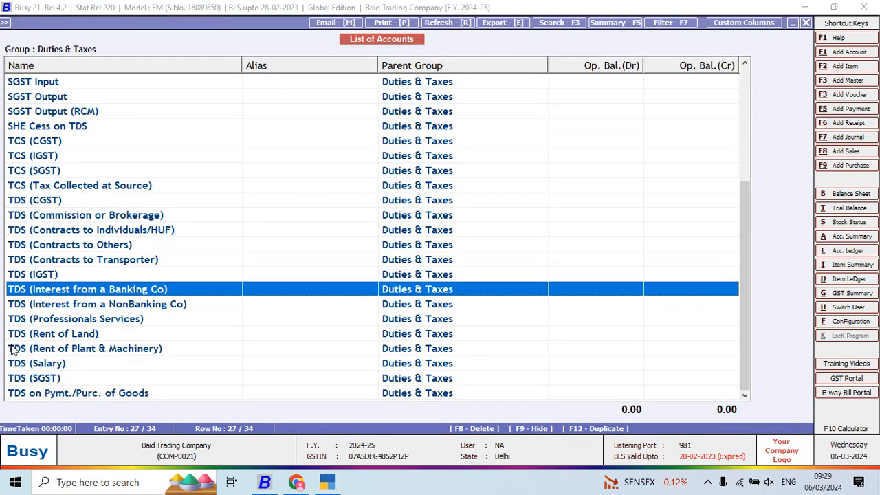
pyautogui.press('Return')
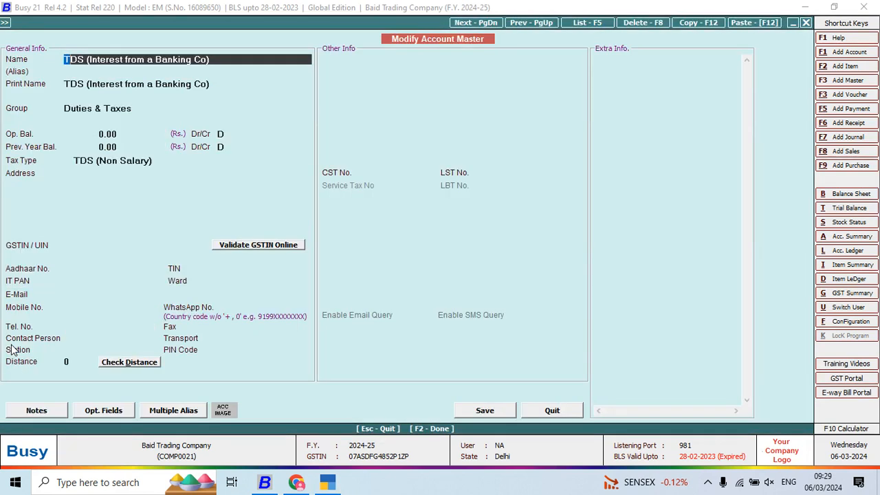
pyautogui.hotkey('shift', 'Right')
pyautogui.hotkey('shift', 'Right')
pyautogui.hotkey('shift', 'Right')
pyautogui.hotkey('shift', 'Right')
pyautogui.hotkey('shift', 'Right')
pyautogui.hotkey('shift', 'Right')
pyautogui.hotkey('shift', 'Right')
pyautogui.hotkey('shift', 'Right')
pyautogui.hotkey('shift', 'Right')
pyautogui.hotkey('shift', 'Right')
pyautogui.hotkey('shift', 'Right')
pyautogui.hotkey('shift', 'Right')
pyautogui.hotkey('shift', 'Right')
pyautogui.hotkey('shift', 'Right')
pyautogui.hotkey('shift', 'Right')
pyautogui.hotkey('shift', 'Right')
pyautogui.hotkey('shift', 'Right')
pyautogui.hotkey('shift', 'Right')
pyautogui.hotkey('shift', 'Right')
pyautogui.hotkey('shift', 'Right')
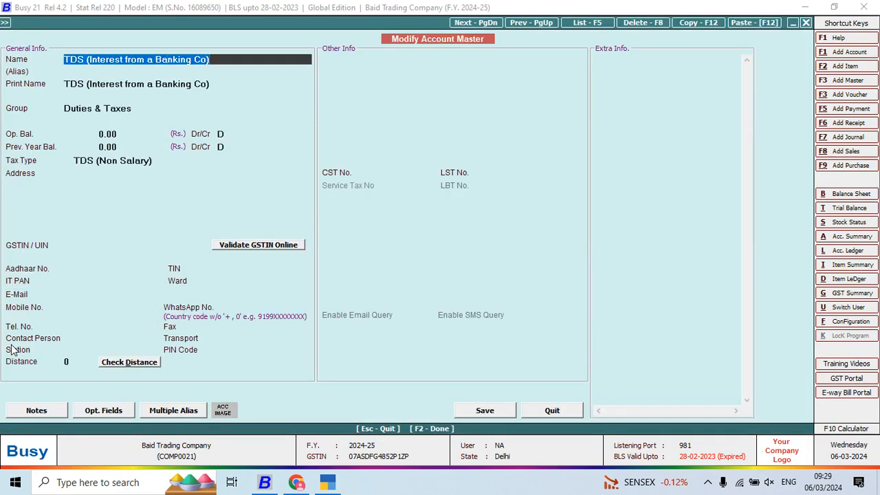
# - Switch to TallyPrime, name the new ledger TDS (Interest from a Banking Co), and keep it under Duties & Taxes
pyautogui.hotkey('alt', 'Tab')
pyautogui.hotkey('ctrl', 'alt', 'v')
pyautogui.press('Return')
# - Set the ledger's duty/tax type to TDS with Interest Other Than From A Banking Co. as nature of payment, and save the ledger
pyautogui.press('Return')
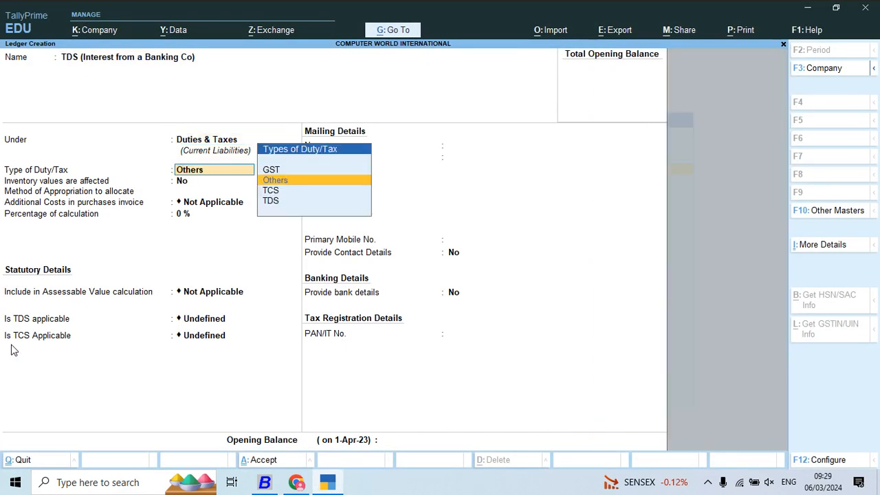
pyautogui.press('Down')
pyautogui.press('Down')
pyautogui.press('Return')
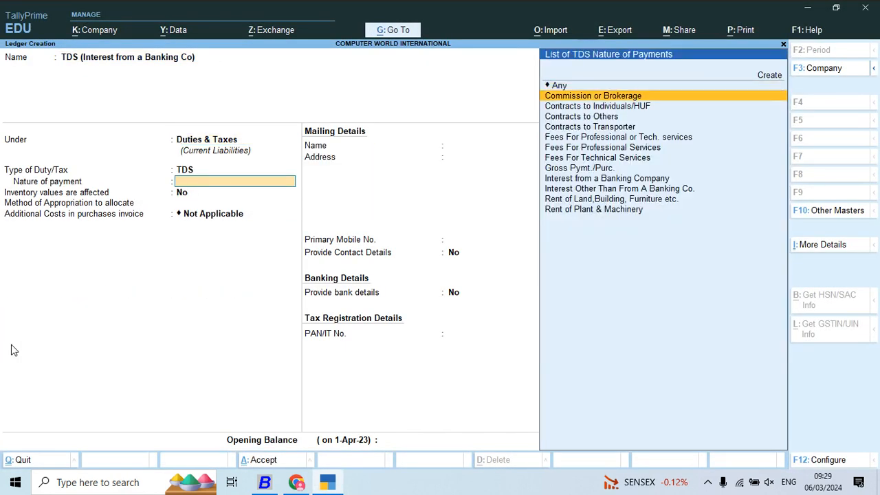
pyautogui.press('Down')
pyautogui.press('Down')
pyautogui.press('Down')
pyautogui.press('Down')
pyautogui.press('Down')
pyautogui.press('Down')
pyautogui.press('Up')
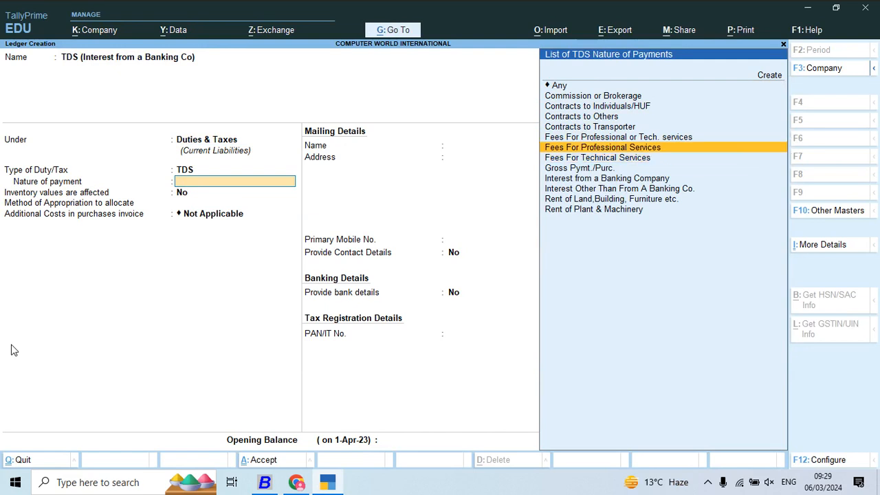
pyautogui.press('Down')
pyautogui.press('Down')
pyautogui.press('Down')
pyautogui.press('Down')
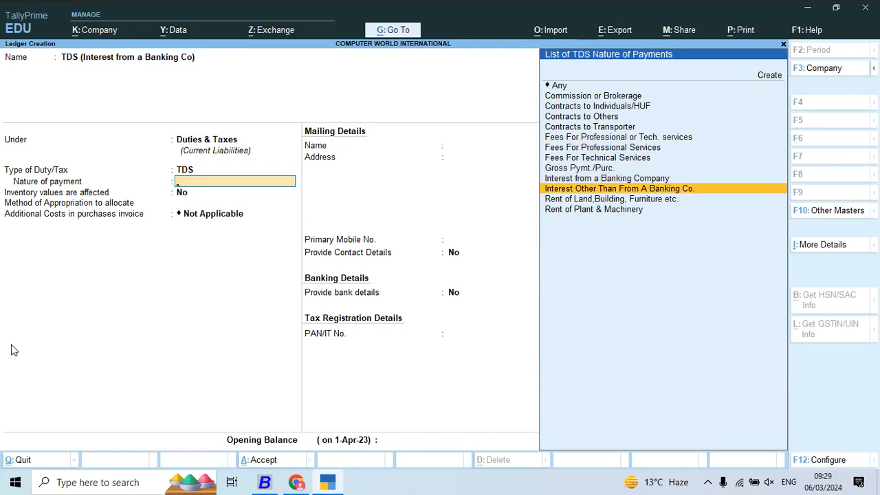
pyautogui.press('Return')
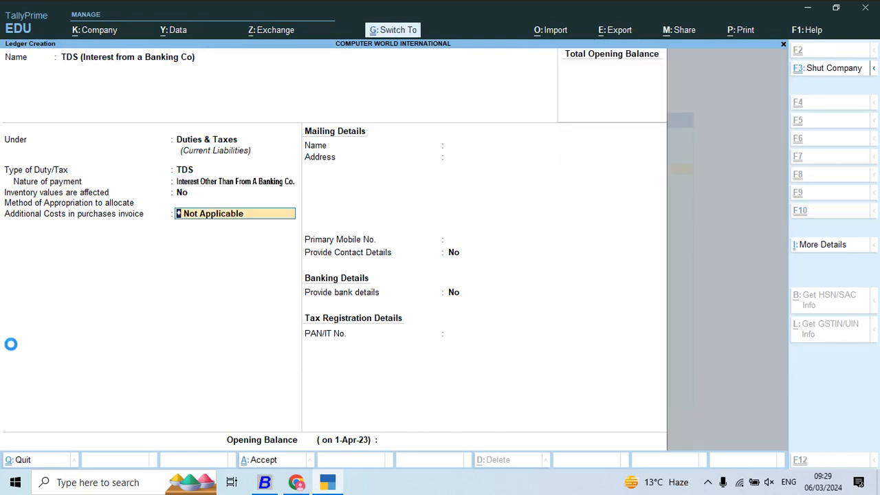
pyautogui.hotkey('ctrl', 'a')
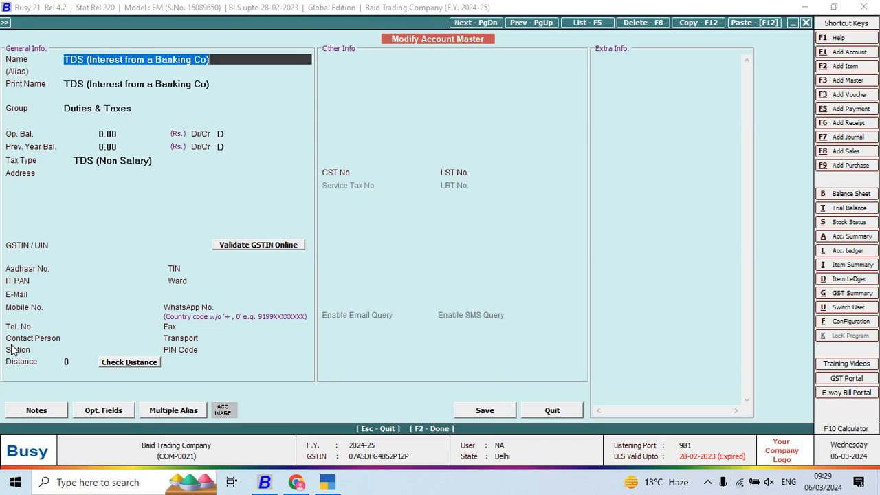
# - Switch to Busy, open the TDS (Interest from a NonBanking Co) account from the Duties & Taxes list, and copy its name
pyautogui.press('Escape')
pyautogui.press('Return')
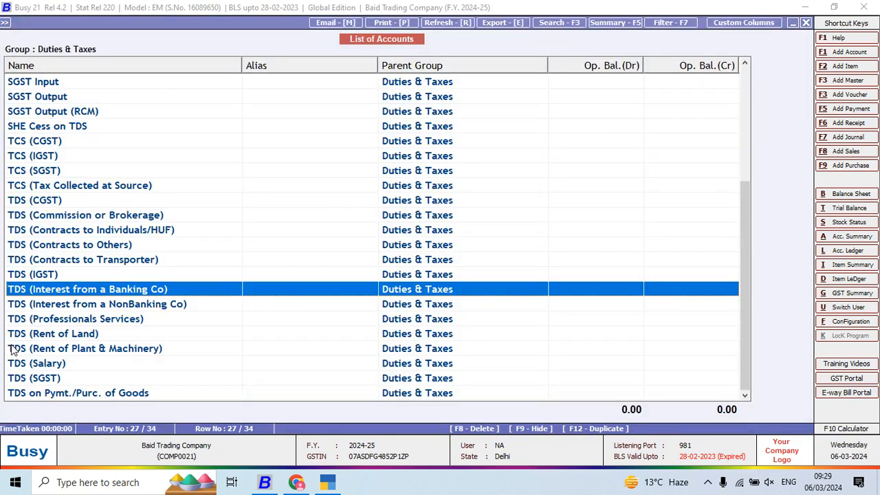
pyautogui.press('Down')
pyautogui.press('Return')
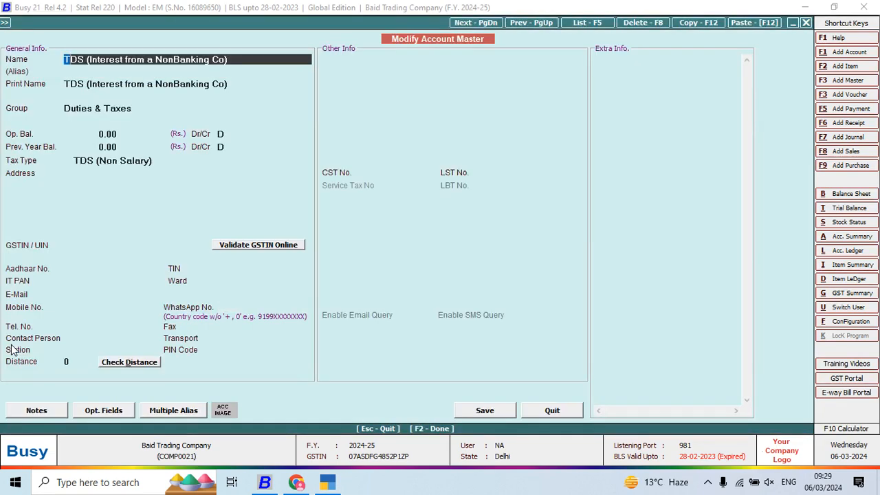
pyautogui.hotkey('shift', 'Right')
pyautogui.hotkey('shift', 'Right')
pyautogui.hotkey('shift', 'Right')
pyautogui.hotkey('shift', 'Right')
pyautogui.hotkey('shift', 'Right')
pyautogui.hotkey('shift', 'Right')
pyautogui.hotkey('shift', 'Right')
pyautogui.hotkey('shift', 'Right')
pyautogui.hotkey('shift', 'Right')
pyautogui.hotkey('shift', 'Right')
pyautogui.hotkey('shift', 'Right')
pyautogui.hotkey('shift', 'Right')
pyautogui.hotkey('shift', 'Right')
pyautogui.hotkey('shift', 'Right')
pyautogui.hotkey('shift', 'Right')
pyautogui.hotkey('shift', 'Right')
pyautogui.hotkey('shift', 'Right')
pyautogui.hotkey('shift', 'Right')
pyautogui.hotkey('shift', 'Right')
pyautogui.hotkey('shift', 'Right')
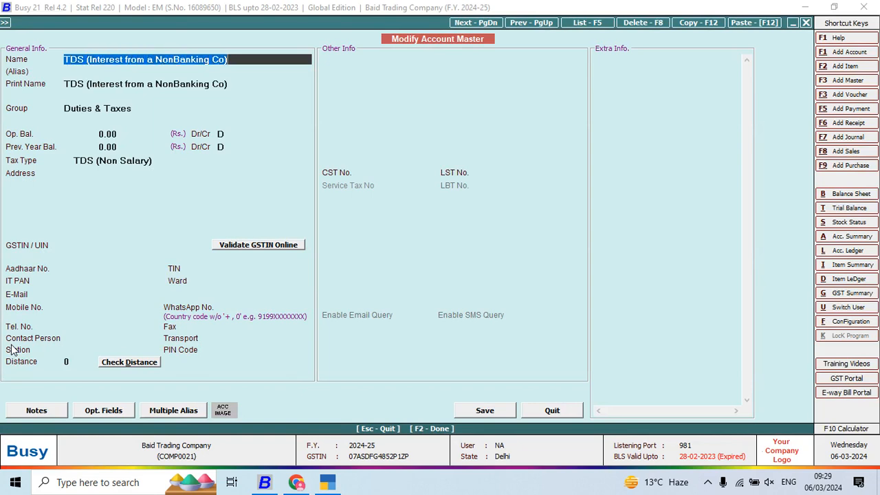
# - Switch to TallyPrime, name the new ledger TDS (Interest from a NonBanking Co), and keep it under Duties & Taxes
pyautogui.hotkey('alt', 'Tab')
pyautogui.hotkey('ctrl', 'v')
pyautogui.press('Return')
pyautogui.press('Return')
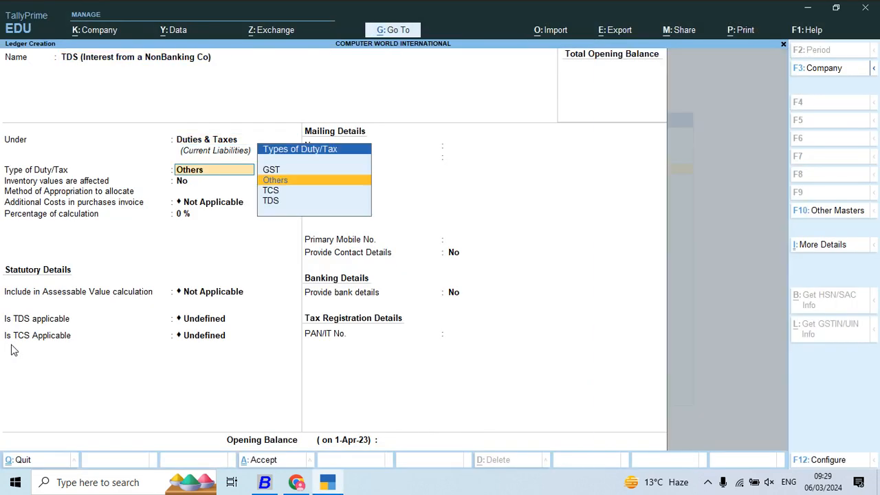
# - Set the ledger's duty/tax type to TDS with Interest from a Banking Company as nature of payment, and save the ledger
pyautogui.press('Down')
pyautogui.press('Down')
pyautogui.press('Down')
pyautogui.press('Down')
pyautogui.press('Down')
pyautogui.press('Down')
pyautogui.press('Down')
pyautogui.press('Down')
pyautogui.press('Down')
pyautogui.press('Down')
pyautogui.press('Down')
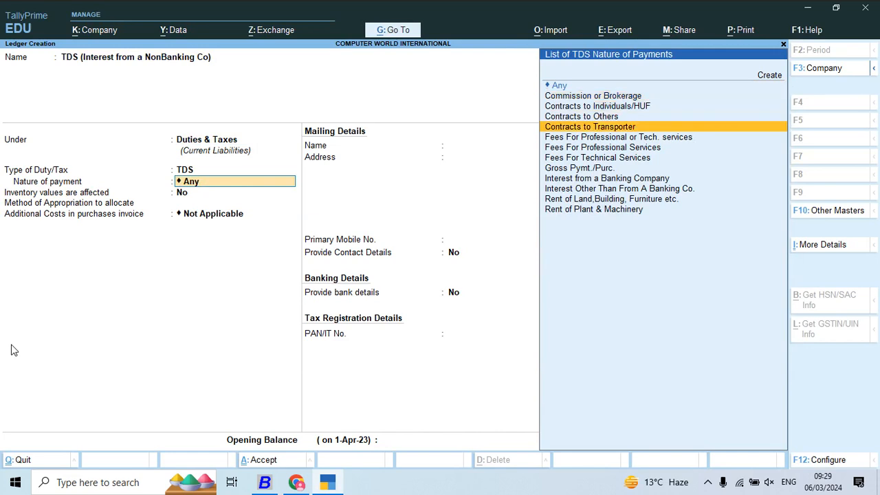
pyautogui.press('Up')
pyautogui.press('Return')
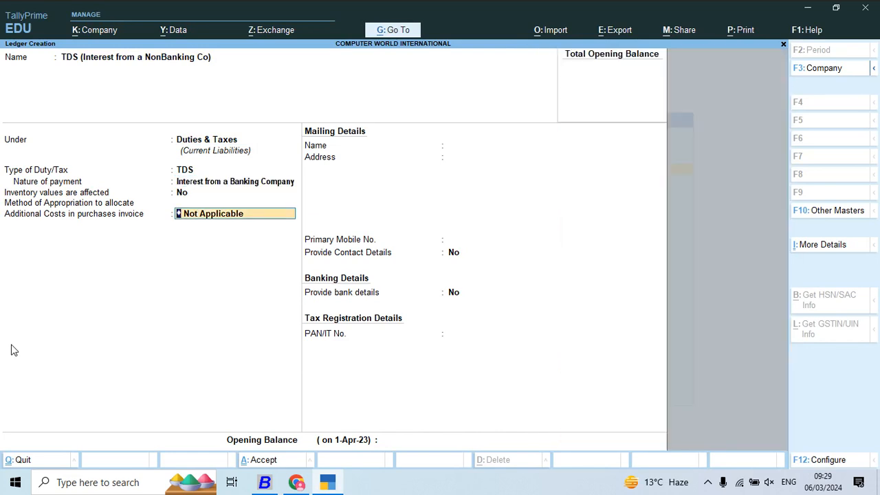
pyautogui.hotkey('ctrl', 'a')
# - Switch to Busy, open the TDS (Professionals Services) account from the Duties & Taxes list, and copy its name
pyautogui.hotkey('alt', 'Tab')
pyautogui.press('Escape')
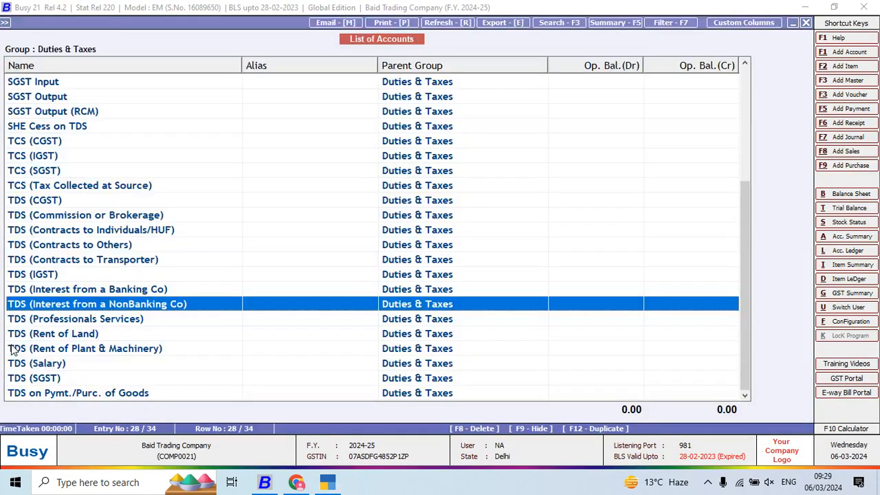
pyautogui.press('Down')
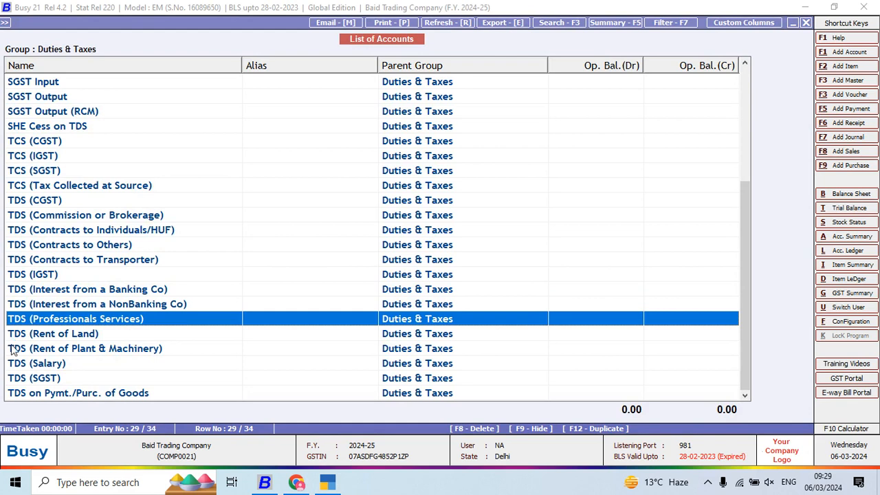
pyautogui.press('Return')
pyautogui.hotkey('shift', 'Right')
pyautogui.hotkey('shift', 'Right')
pyautogui.hotkey('shift', 'Right')
pyautogui.hotkey('shift', 'Right')
pyautogui.hotkey('shift', 'Right')
pyautogui.hotkey('shift', 'Right')
pyautogui.hotkey('shift', 'Right')
pyautogui.hotkey('shift', 'Right')
pyautogui.hotkey('shift', 'Right')
pyautogui.hotkey('shift', 'Right')
pyautogui.hotkey('shift', 'Right')
pyautogui.hotkey('shift', 'Right')
pyautogui.hotkey('shift', 'Right')
pyautogui.hotkey('shift', 'Right')
pyautogui.hotkey('shift', 'Right')
pyautogui.hotkey('shift', 'Right')
pyautogui.hotkey('shift', 'Right')
pyautogui.hotkey('shift', 'Right')
pyautogui.hotkey('shift', 'Right')
pyautogui.hotkey('shift', 'Right')
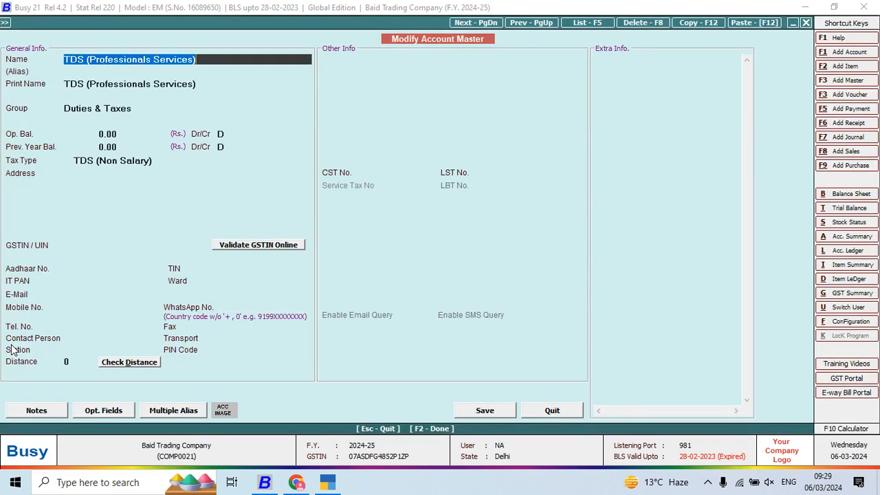
pyautogui.hotkey('ctrl', 'c')
# - Switch to TallyPrime, name the new ledger TDS (Professionals Services), and keep it under Duties & Taxes
pyautogui.hotkey('alt', 'Tab')
pyautogui.hotkey('ctrl', 'alt', 'v')
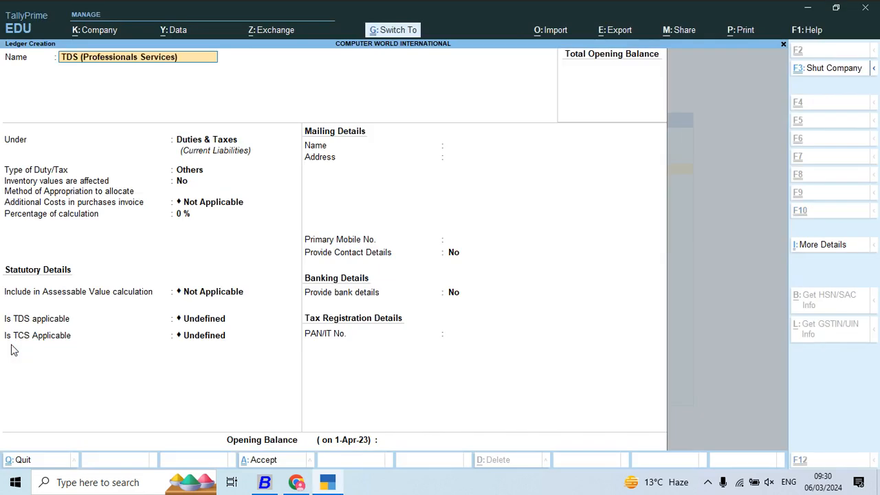
pyautogui.press('Return')
pyautogui.press('Return')
# - Set the ledger's duty/tax type to TDS with Fees For Professional Services as nature of payment, and save the ledger
pyautogui.press('Down')
pyautogui.press('Down')
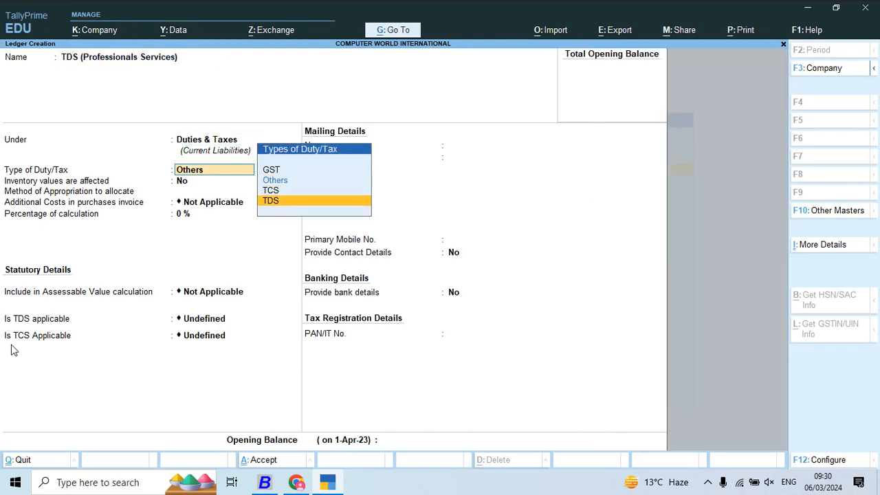
pyautogui.press('Return')
pyautogui.press('Down')
pyautogui.press('Down')
pyautogui.press('Down')
pyautogui.press('Down')
pyautogui.press('Down')
pyautogui.press('Down')
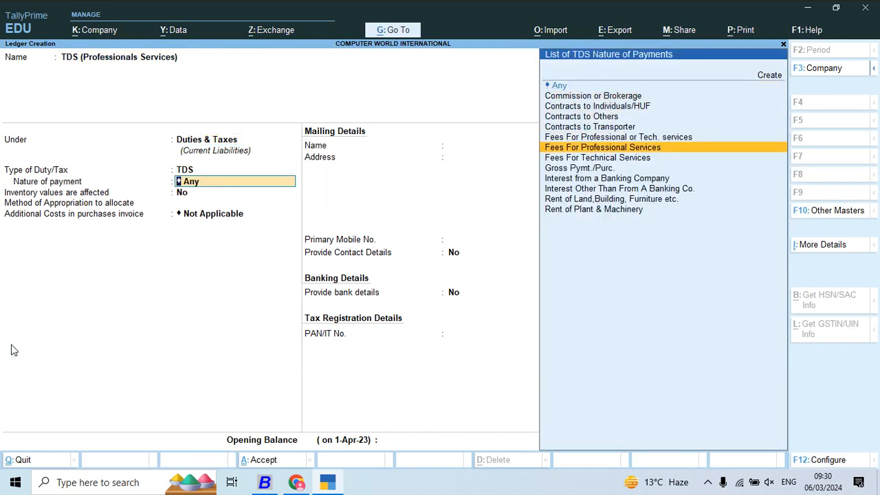
pyautogui.press('Down')
pyautogui.press('Up')
pyautogui.press('Up')
pyautogui.press('Down')
pyautogui.press('Return')
pyautogui.hotkey('alt', 'Tab')
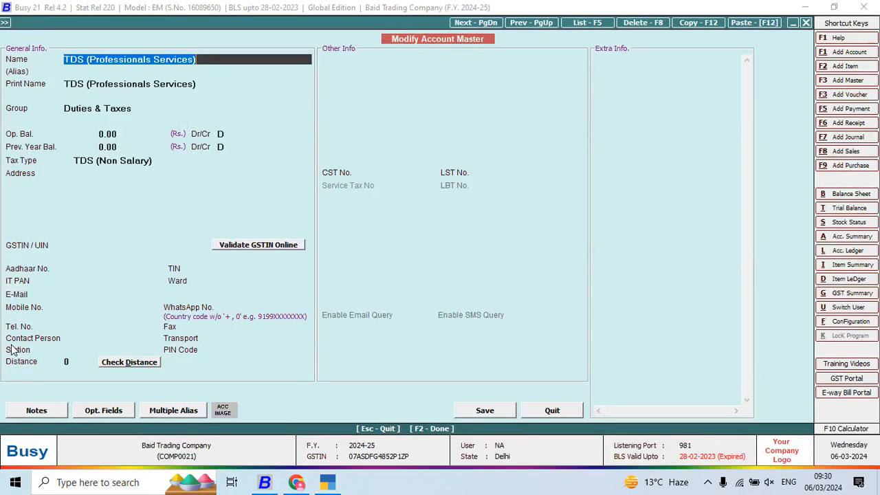
pyautogui.hotkey('alt', 'Tab')
pyautogui.hotkey('ctrl', 'a')
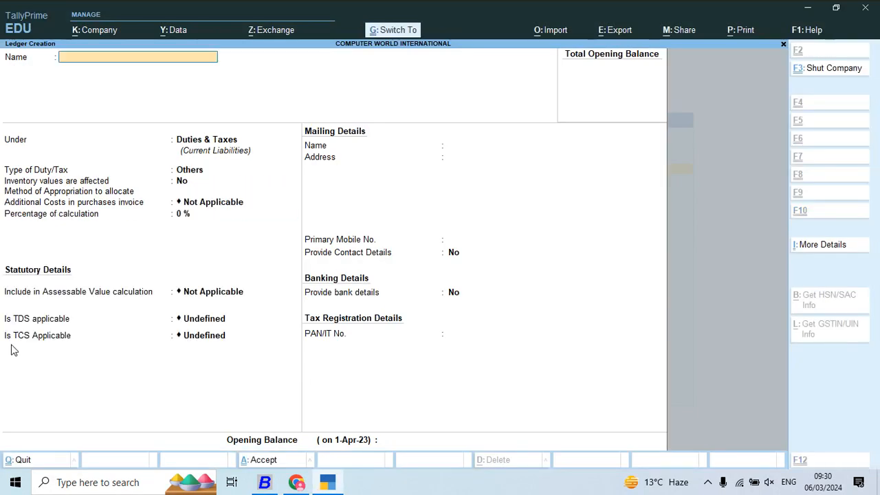
# - Switch to Busy, open the TDS (Rent of Land) account from the Duties & Taxes list, and copy its name
pyautogui.hotkey('alt', 'Tab')
pyautogui.press('Escape')
pyautogui.press('Return')
pyautogui.press('Down')
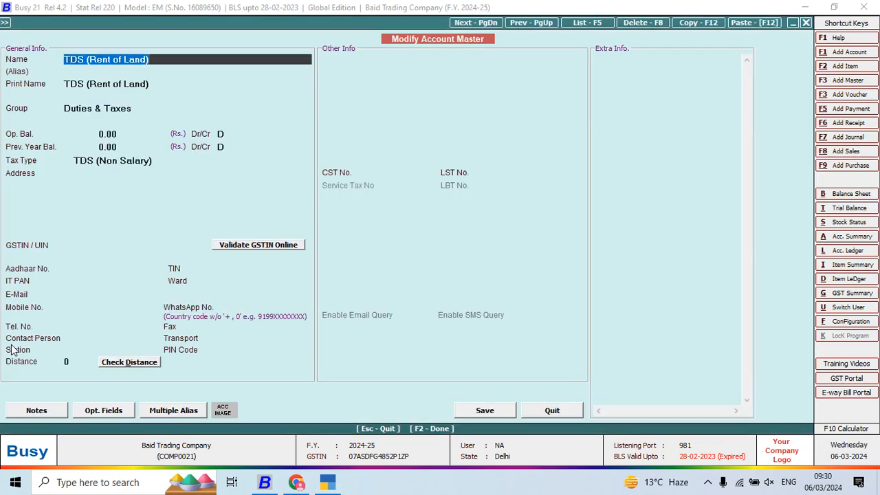
# - Switch to TallyPrime, name the new ledger TDS (Rent of Land), and keep it under Duties & Taxes
pyautogui.hotkey('alt', 'Tab')
pyautogui.hotkey('ctrl', 'v')
pyautogui.press('Return')
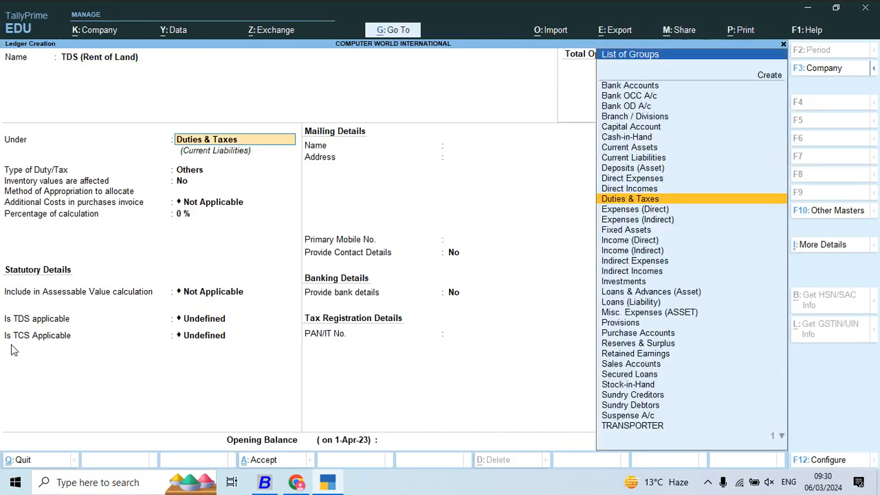
pyautogui.press('Return')
# - Set the ledger's duty/tax type to TDS with Rent of Land,Building, Furniture etc. as nature of payment, and save the ledger
pyautogui.press('Down')
pyautogui.press('Down')
pyautogui.press('Return')
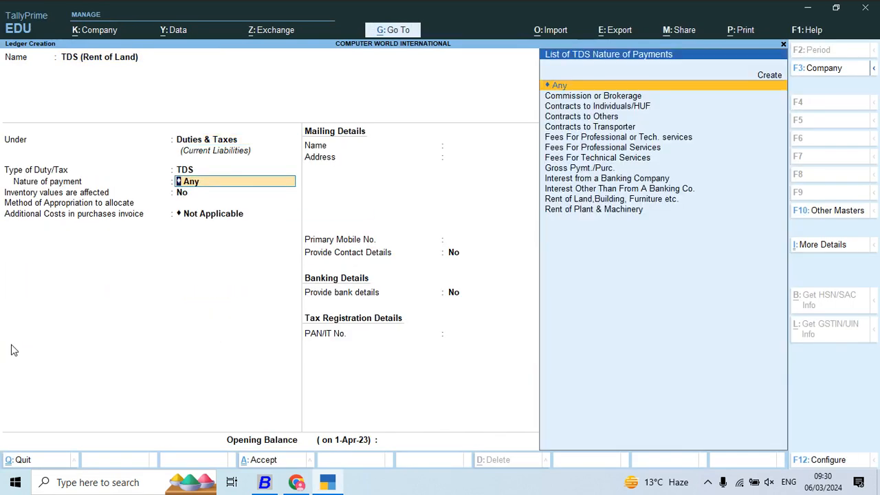
pyautogui.press('Down')
pyautogui.press('Down')
pyautogui.press('Down')
pyautogui.press('Down')
pyautogui.press('Down')
pyautogui.press('Down')
pyautogui.press('Down')
pyautogui.press('Down')
pyautogui.press('Down')
pyautogui.press('Down')
pyautogui.press('Down')
pyautogui.press('Down')
pyautogui.press('Up')
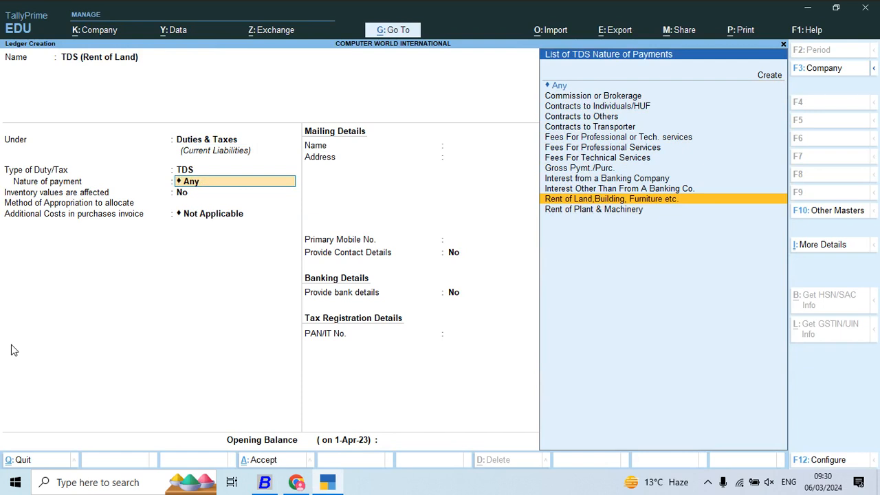
pyautogui.press('Return')
pyautogui.press('Return')
# - Switch to Busy, open the TDS (Rent of Plant & Machinery) account from the Duties & Taxes list, and copy its name
pyautogui.press('Return')
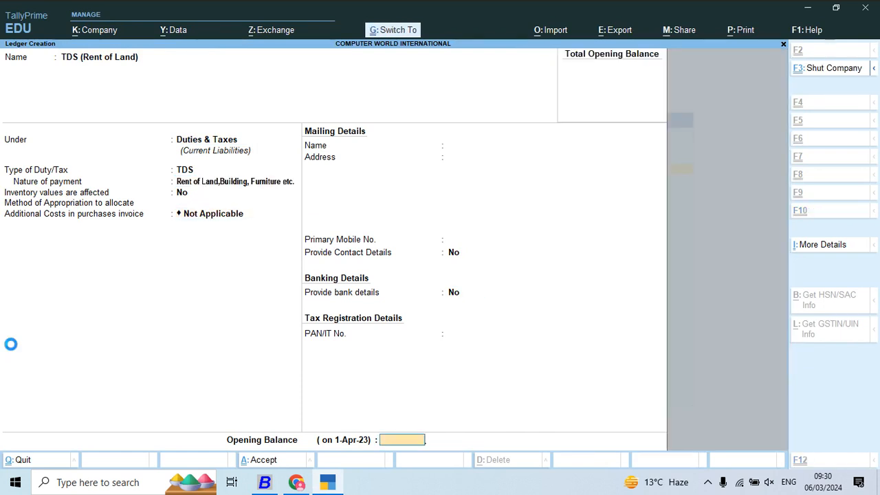
pyautogui.hotkey('ctrl', 'a')
pyautogui.hotkey('alt', 'Tab')
pyautogui.press('Escape')
pyautogui.press('Return')
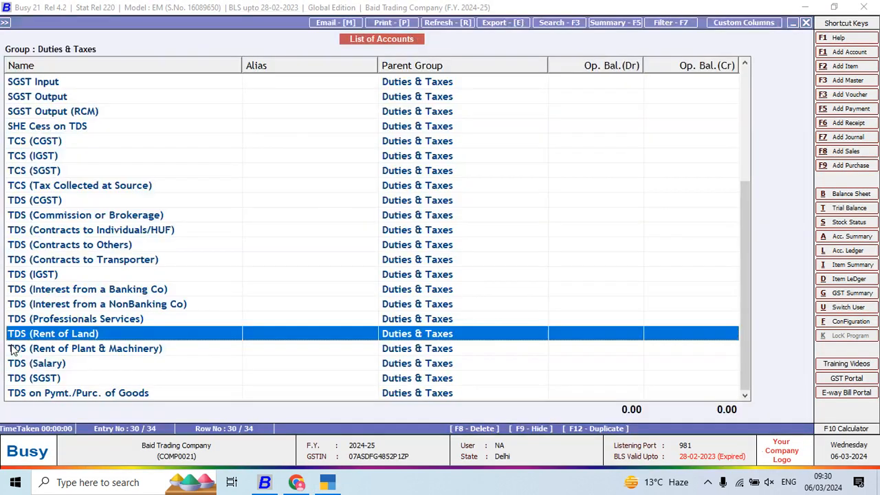
pyautogui.click(12, 349)
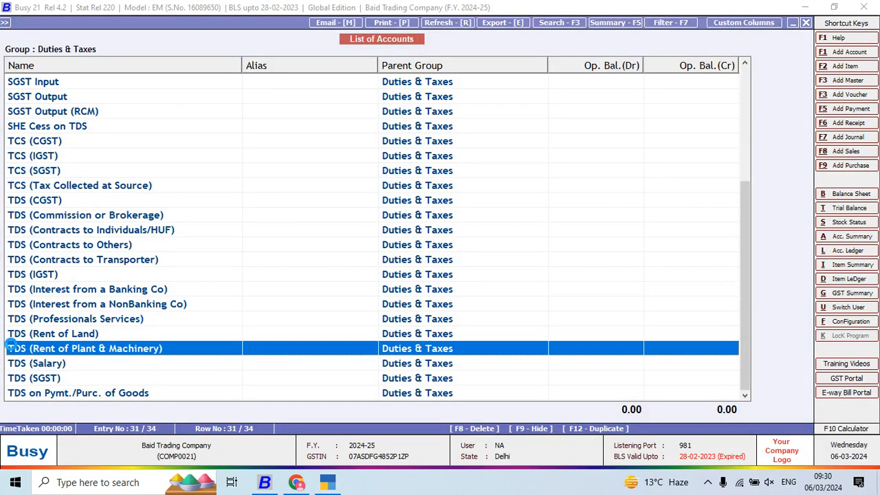
pyautogui.hotkey('shift', 'Right')
pyautogui.hotkey('shift', 'Right')
pyautogui.hotkey('shift', 'Right')
pyautogui.hotkey('shift', 'Right')
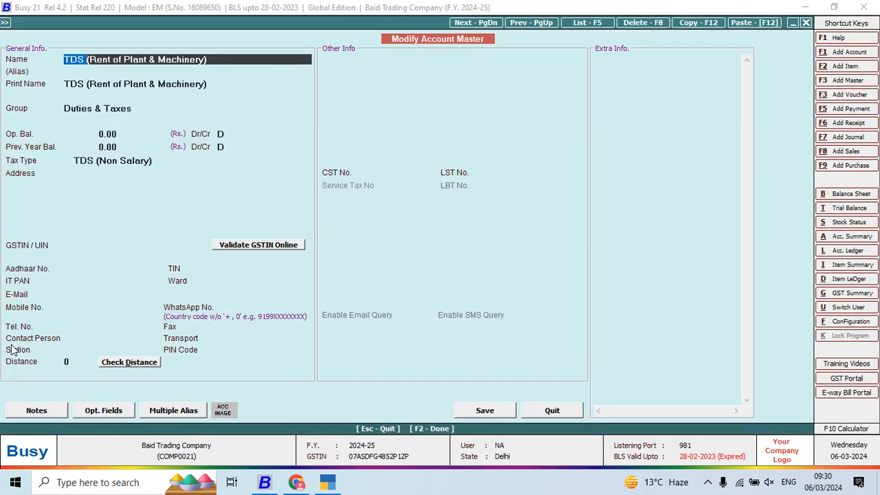
pyautogui.hotkey('shift', 'Right')
pyautogui.hotkey('shift', 'Right')
pyautogui.hotkey('shift', 'Right')
pyautogui.hotkey('shift', 'Right')
pyautogui.hotkey('shift', 'Right')
pyautogui.hotkey('shift', 'Right')
pyautogui.hotkey('shift', 'Right')
pyautogui.hotkey('shift', 'Right')
pyautogui.hotkey('shift', 'Right')
pyautogui.hotkey('shift', 'Right')
pyautogui.hotkey('shift', 'Right')
pyautogui.hotkey('shift', 'Right')
pyautogui.hotkey('shift', 'Right')
pyautogui.hotkey('shift', 'Right')
pyautogui.hotkey('shift', 'Right')
pyautogui.hotkey('shift', 'Right')
pyautogui.hotkey('shift', 'Right')
pyautogui.hotkey('shift', 'Right')
pyautogui.hotkey('shift', 'Right')
pyautogui.hotkey('shift', 'Right')
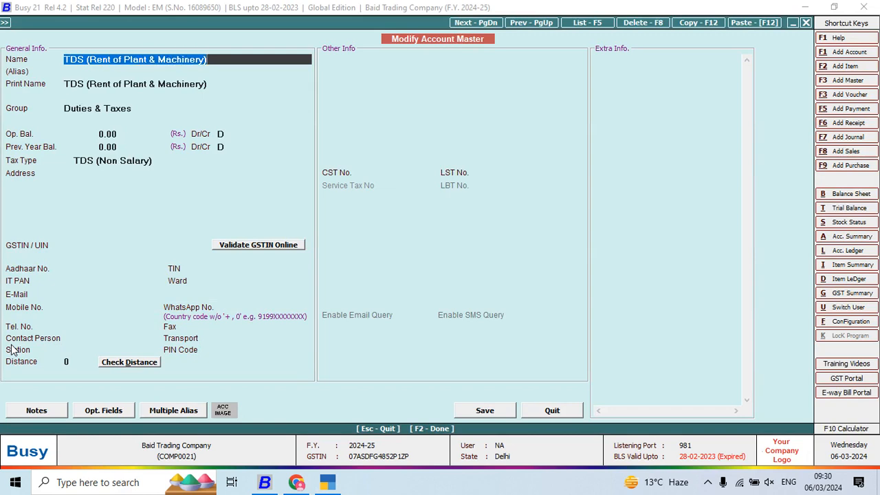
# - Switch to TallyPrime, name the new ledger TDS (Rent of Plant & Machinery), and keep it under Duties & Taxes
pyautogui.hotkey('alt', 'Tab')
pyautogui.hotkey('ctrl', 'alt', 'v')
pyautogui.press('Return')
# - Set the ledger's duty/tax type to TDS with Rent of Plant & Machinery as nature of payment, and save the ledger
pyautogui.press('Return')
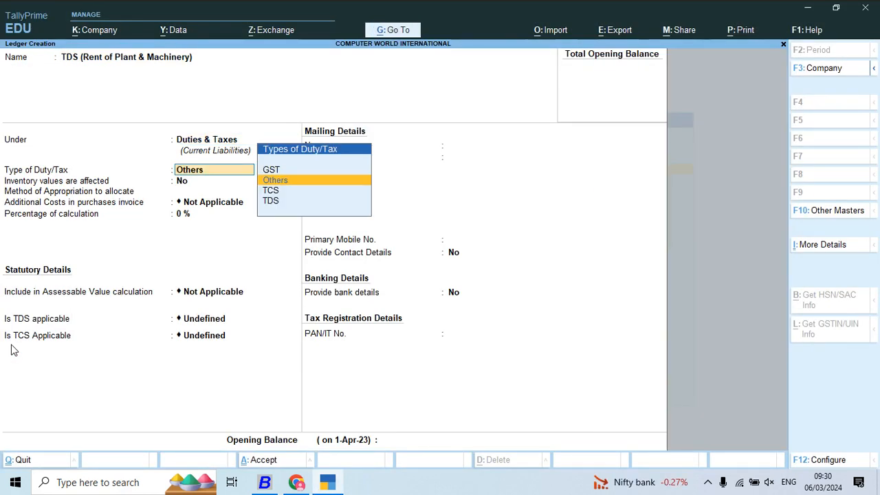
pyautogui.press('Down')
pyautogui.press('Down')
pyautogui.press('Return')
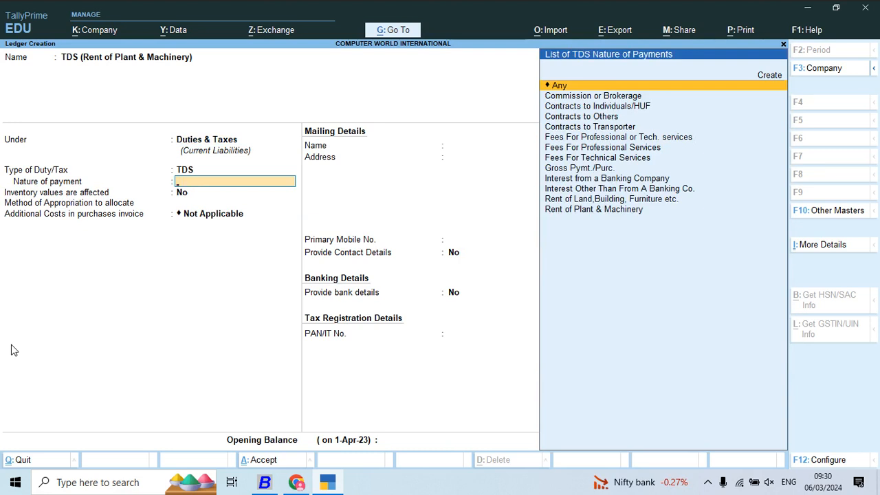
pyautogui.press('Down')
pyautogui.press('Down')
pyautogui.press('Down')
pyautogui.press('Down')
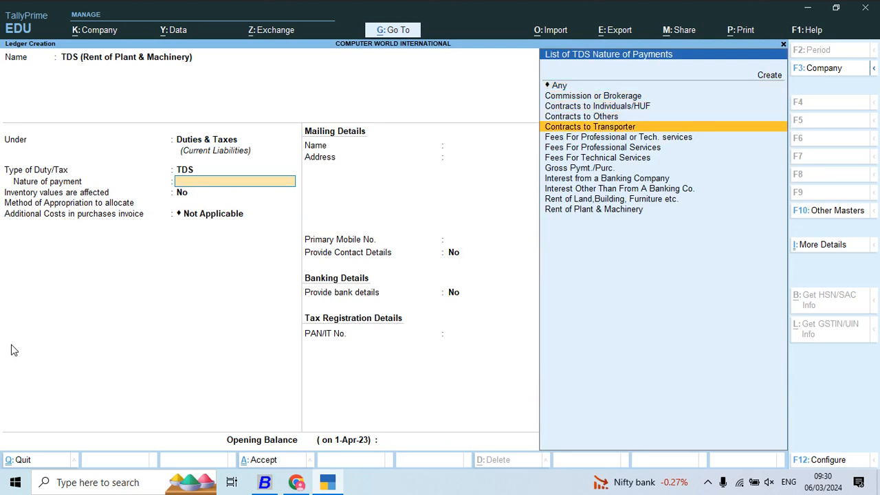
pyautogui.press('Down')
pyautogui.press('Down')
pyautogui.press('Down')
pyautogui.press('Down')
pyautogui.press('Down')
pyautogui.press('Down')
pyautogui.press('Down')
pyautogui.press('Down')
pyautogui.press('Return')
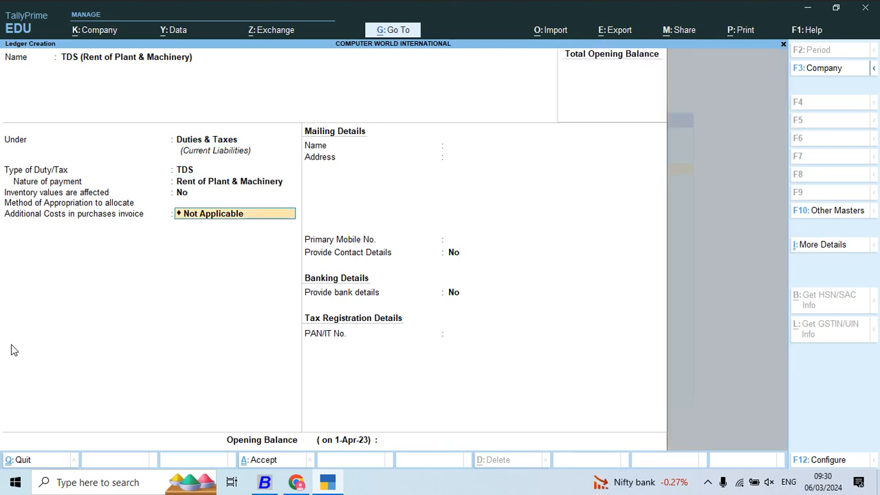
pyautogui.hotkey('ctrl', 'a')
# - Switch to Busy, open the TDS on Pymt./Purc. of Goods account from the Duties & Taxes list, and copy its name
pyautogui.hotkey('alt', 'Tab')
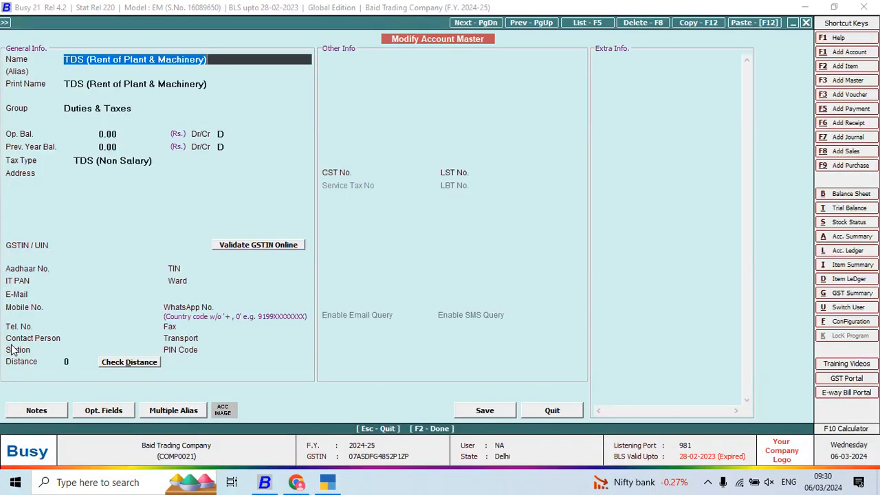
pyautogui.press('Escape')
pyautogui.press('Return')
pyautogui.press('Down')
pyautogui.press('Down')
pyautogui.press('Down')
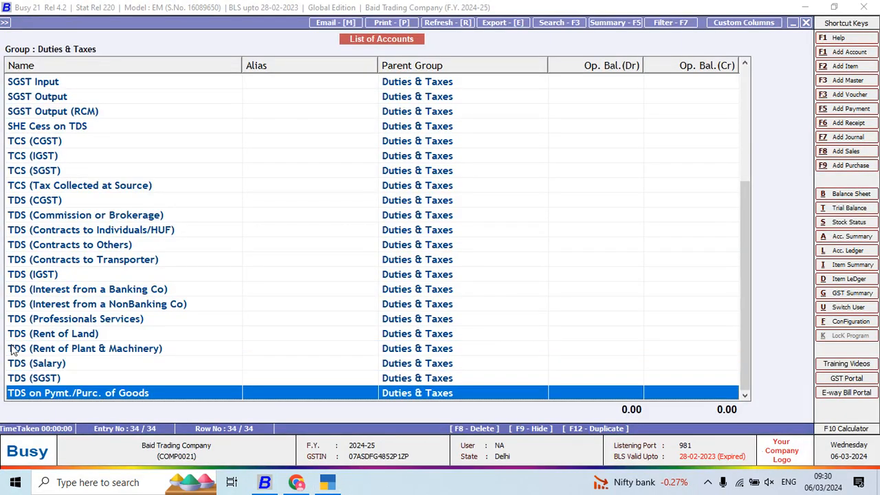
pyautogui.press('Return')
pyautogui.hotkey('shift', 'Right')
pyautogui.hotkey('shift', 'Right')
pyautogui.hotkey('shift', 'Right')
pyautogui.hotkey('shift', 'Right')
pyautogui.hotkey('shift', 'Right')
pyautogui.hotkey('shift', 'Right')
pyautogui.hotkey('shift', 'Right')
pyautogui.hotkey('shift', 'Right')
pyautogui.hotkey('shift', 'Right')
pyautogui.hotkey('shift', 'Right')
pyautogui.hotkey('shift', 'Right')
pyautogui.hotkey('shift', 'Right')
pyautogui.hotkey('shift', 'Right')
pyautogui.hotkey('shift', 'Right')
pyautogui.hotkey('shift', 'Right')
pyautogui.hotkey('shift', 'Right')
pyautogui.hotkey('shift', 'Right')
pyautogui.hotkey('shift', 'Right')
pyautogui.hotkey('shift', 'Right')
pyautogui.hotkey('shift', 'Right')
pyautogui.hotkey('ctrl', 'c')
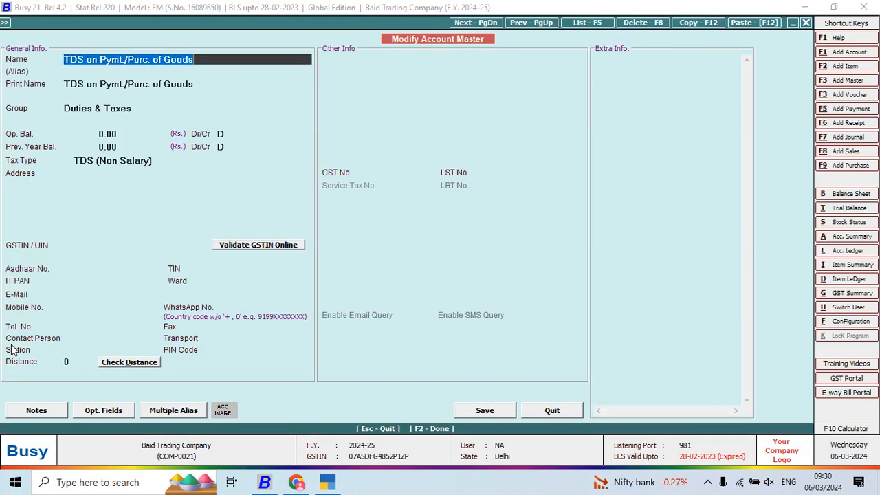
# - Switch to TallyPrime, name the new ledger TDS on Pymt./Purc. of Goods, and keep it under Duties & Taxes
pyautogui.hotkey('alt', 'Tab')
pyautogui.hotkey('ctrl', 'v')
pyautogui.press('Return')
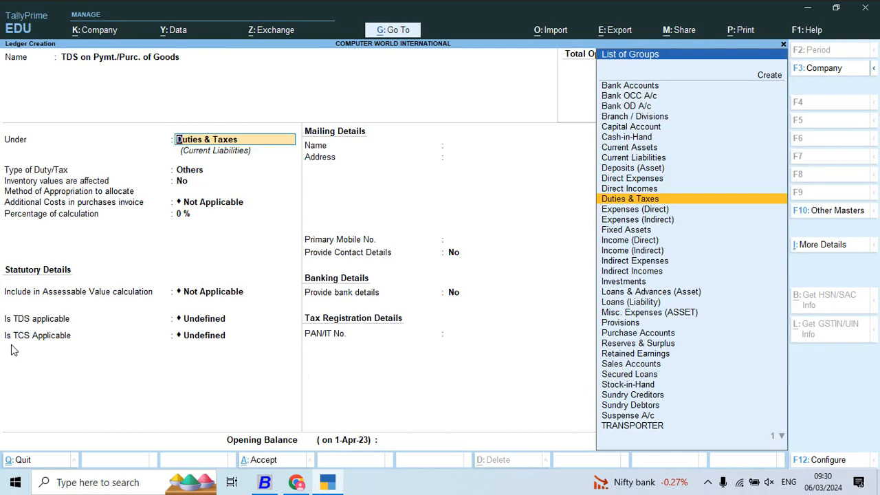
pyautogui.press('Return')
# - Set the ledger's duty/tax type to TDS with Gross Pymt./Purc. as nature of payment, and save the ledger
pyautogui.press('Down')
pyautogui.press('Down')
pyautogui.press('Return')
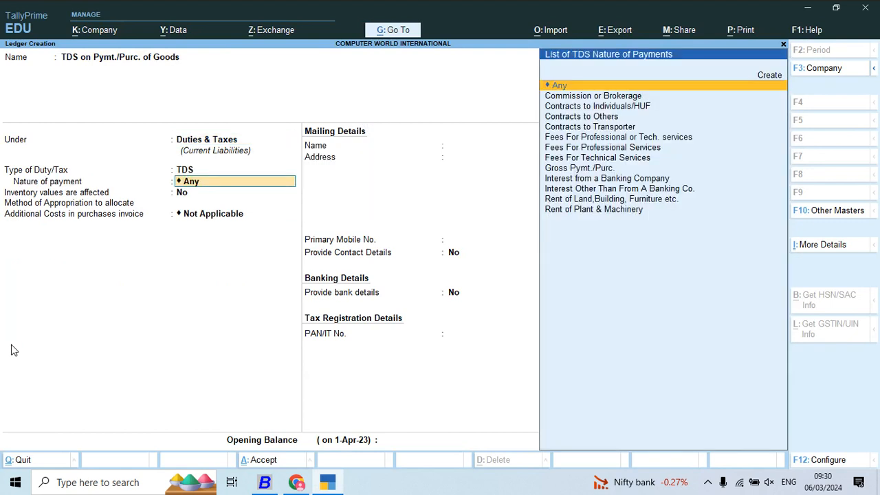
pyautogui.press('Down')
pyautogui.press('Down')
pyautogui.press('Down')
pyautogui.press('Down')
pyautogui.press('Down')
pyautogui.press('Down')
pyautogui.press('Down')
pyautogui.press('Down')
pyautogui.press('Down')
pyautogui.press('Down')
pyautogui.press('Down')
pyautogui.press('Down')
pyautogui.press('Up')
pyautogui.press('Up')
pyautogui.press('Up')
pyautogui.press('Up')
pyautogui.press('Up')
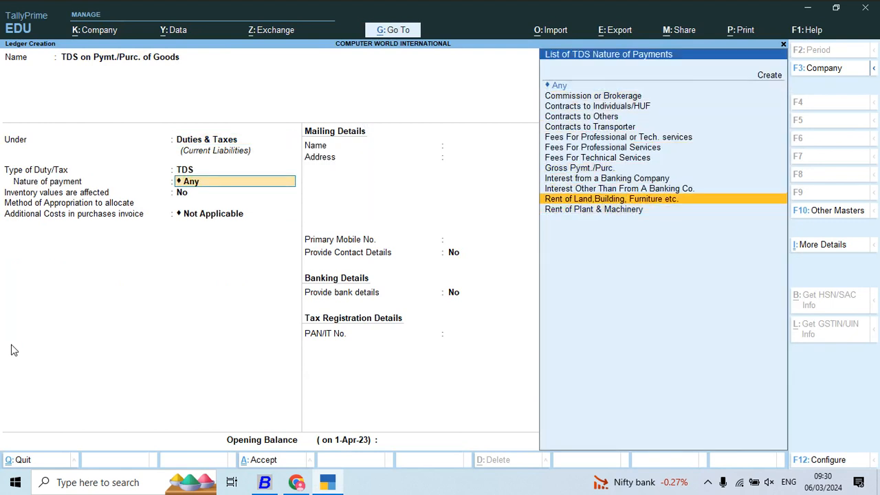
pyautogui.press('Down')
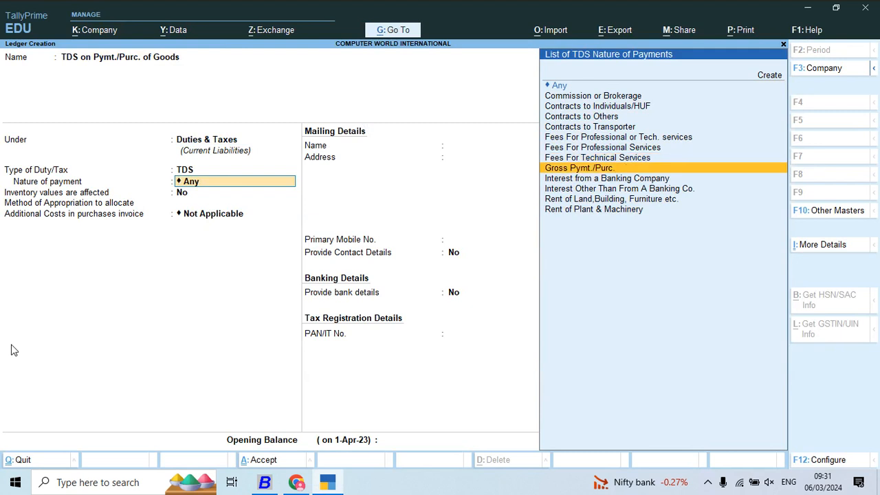
pyautogui.press('Return')
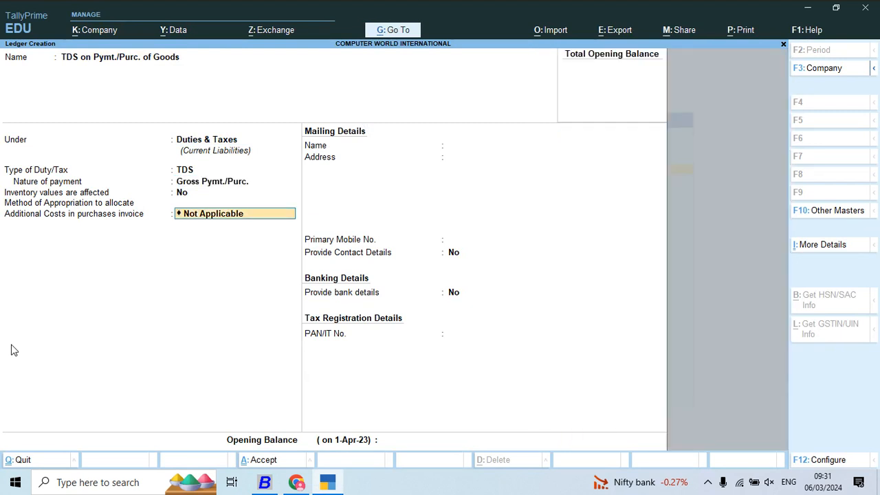
pyautogui.hotkey('ctrl', 'a')
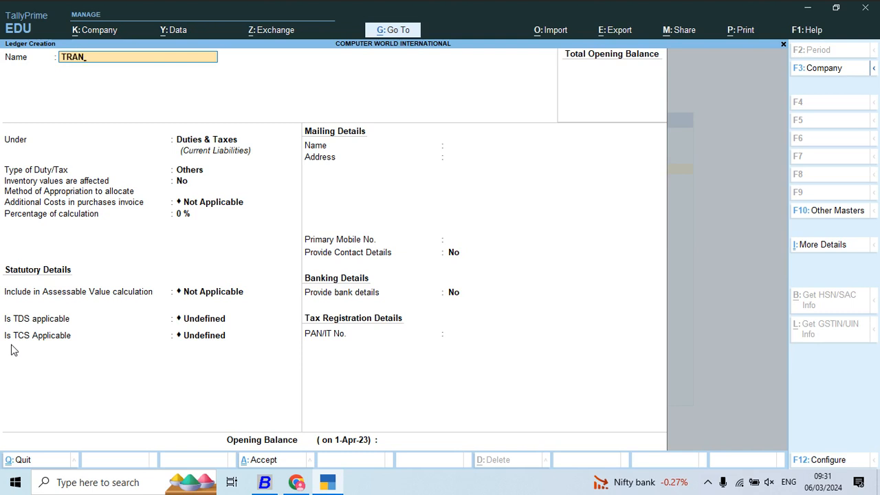
# - Name the new ledger Transport Charges and place it under Indirect Expenses
pyautogui.press('BackSpace')
pyautogui.write('Charges')
pyautogui.press('Return')
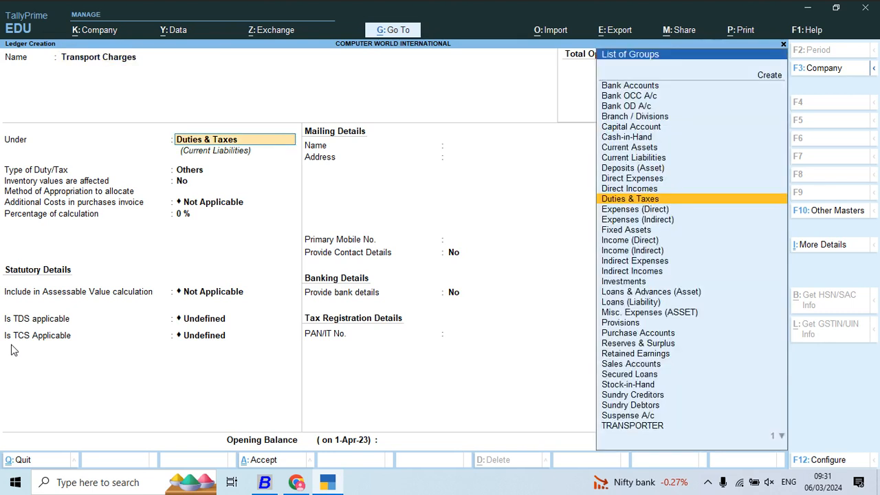
pyautogui.write('Es')
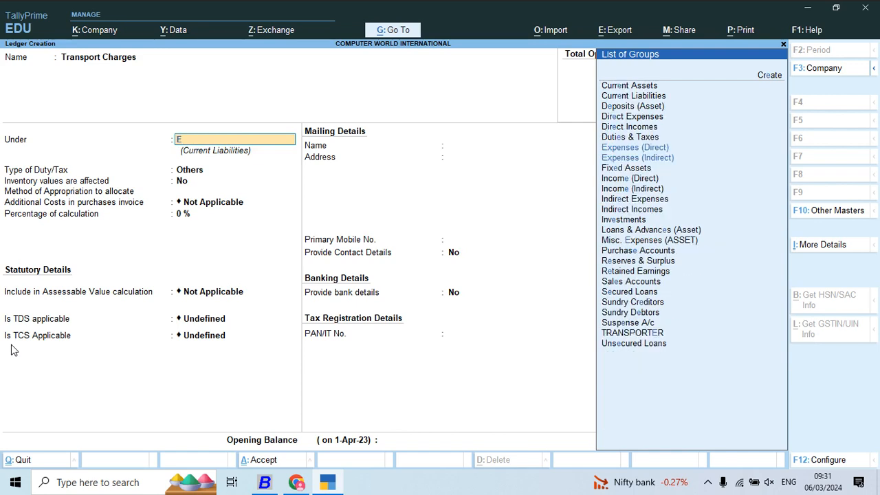
pyautogui.press('Down')
pyautogui.press('Down')
pyautogui.press('Down')
pyautogui.press('Down')
pyautogui.press('Down')
pyautogui.press('Down')
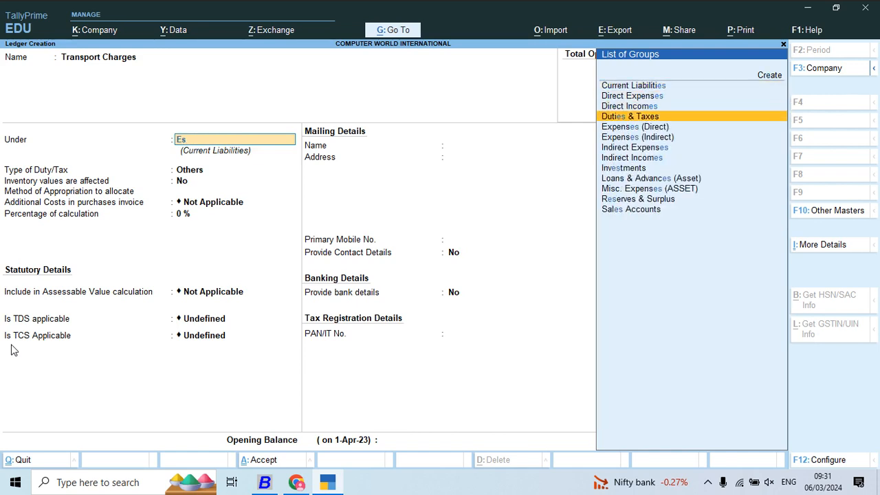
pyautogui.press('Return')
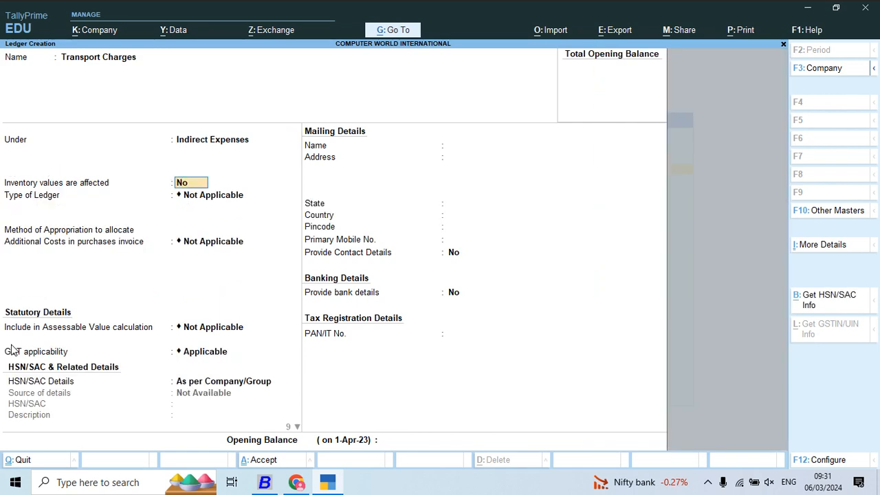
# - Keep the default ledger type, cost allocation, assessable value and GST applicability, and set HSN/SAC Details to Specify Details Here
pyautogui.press('Return')
pyautogui.press('Return')
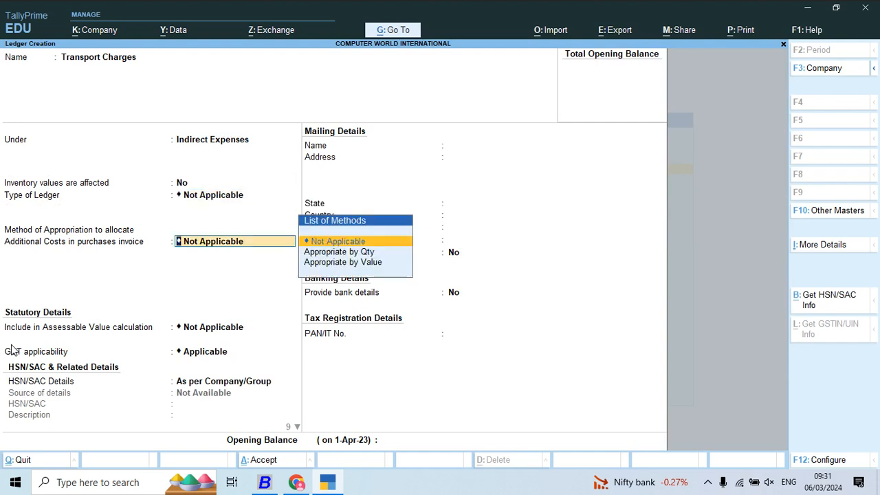
pyautogui.press('Return')
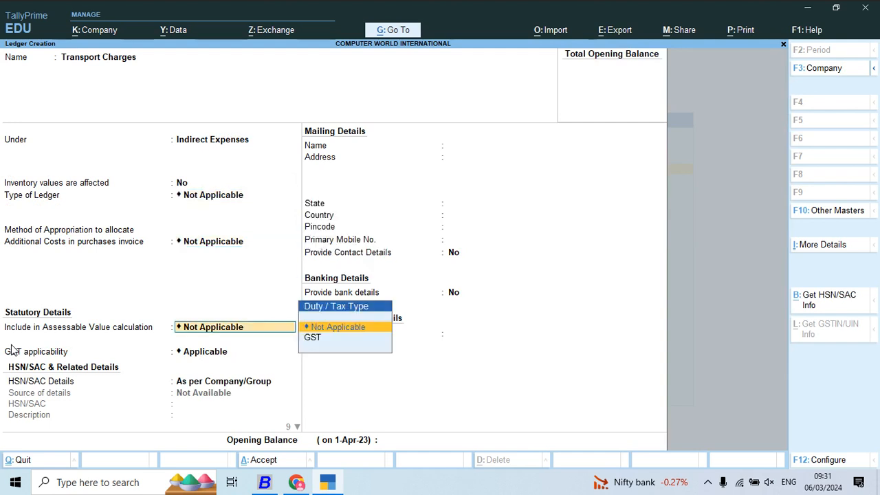
pyautogui.press('Return')
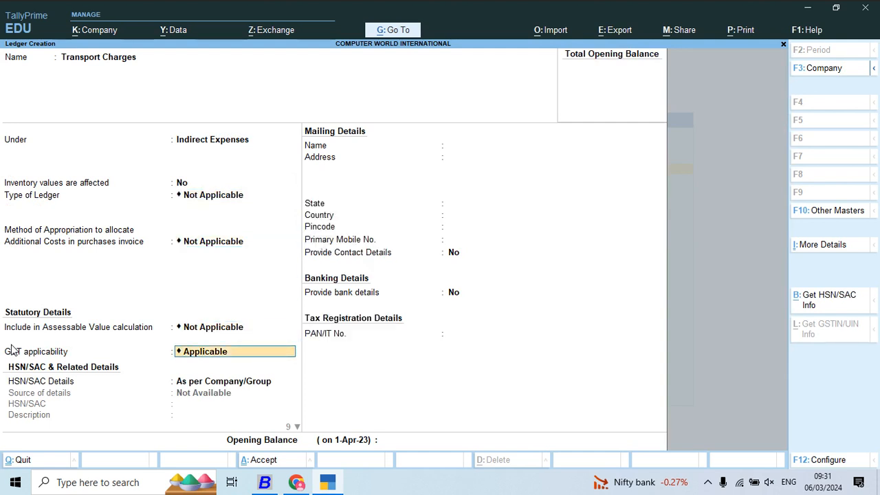
pyautogui.press('Return')
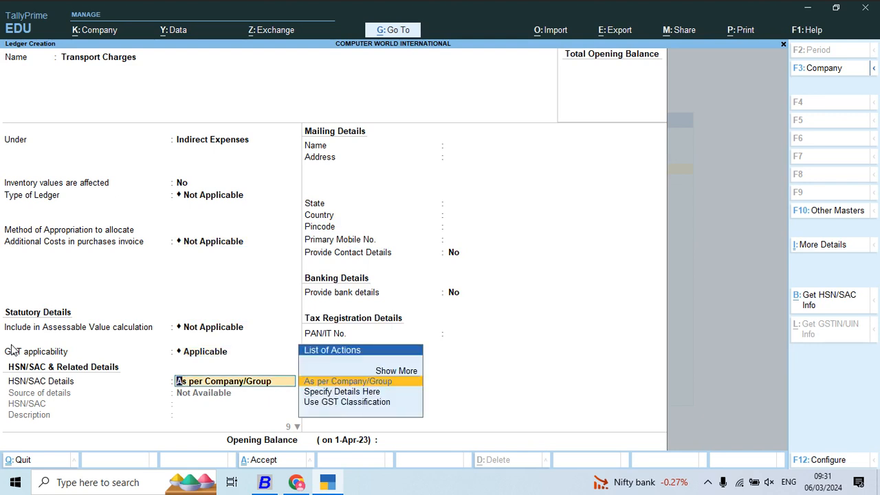
pyautogui.press('Down')
pyautogui.press('Return')
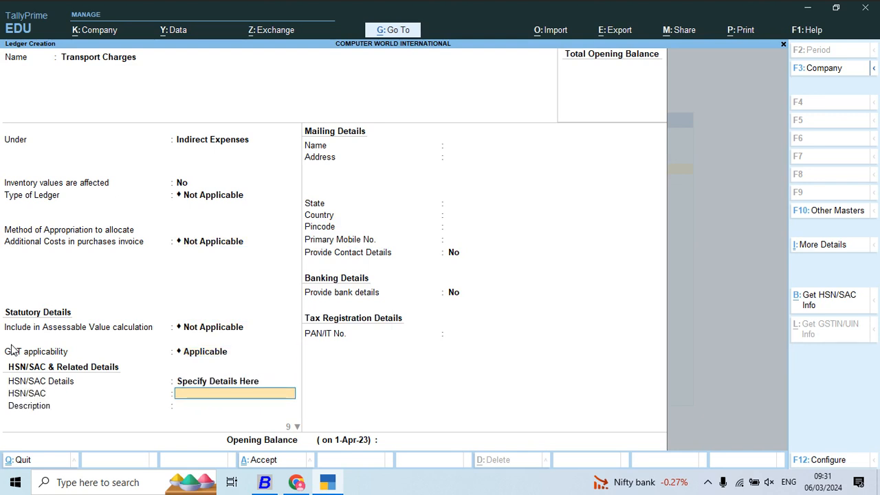
# - Switch to Busy, leave the list of accounts, and open the Freight & Forwarding Charges account for modification
pyautogui.hotkey('alt', 'Tab')
pyautogui.press('Escape')
pyautogui.press('Return')
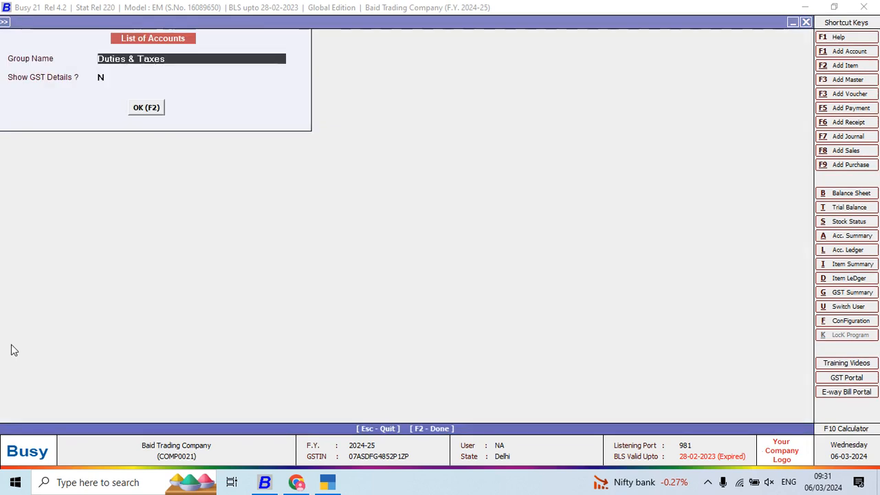
pyautogui.press('Escape')
pyautogui.press('Escape')
pyautogui.press('Up')
pyautogui.press('Return')
pyautogui.write('f')
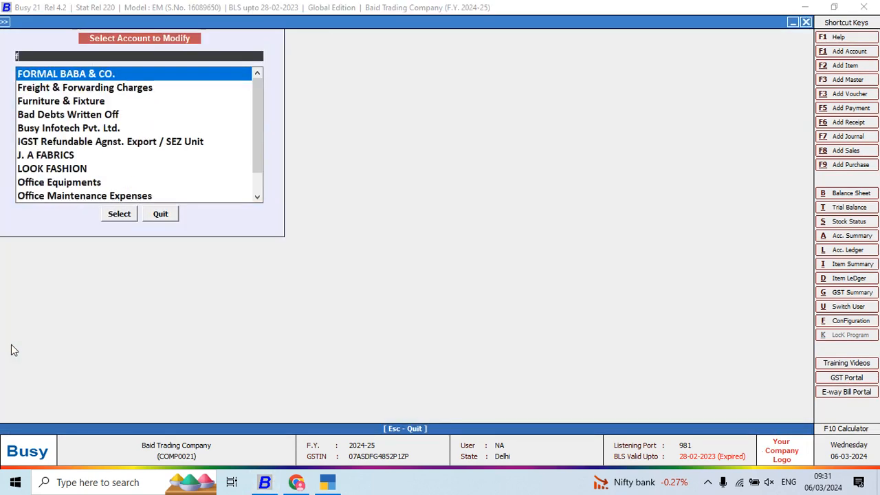
pyautogui.write('r')
pyautogui.press('Return')
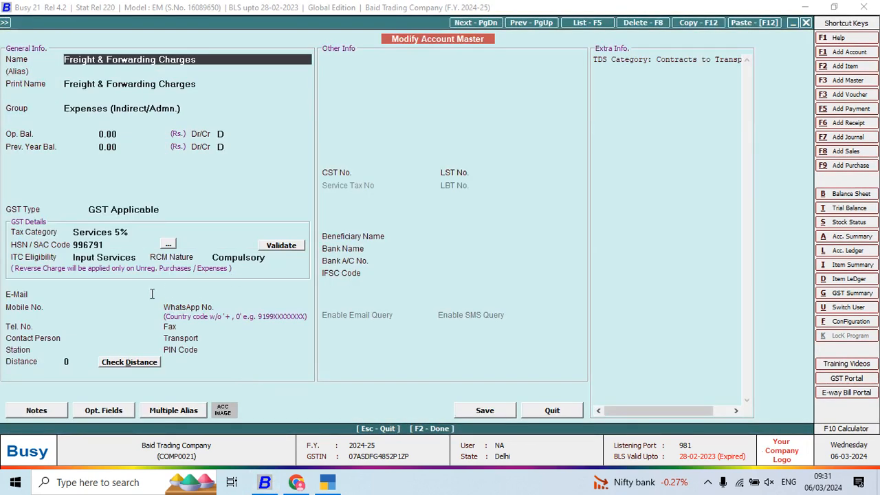
# - Switch to TallyPrime and enter HSN/SAC code 996791 for the ledger, checking it against the Busy account
pyautogui.hotkey('alt', 'Tab')
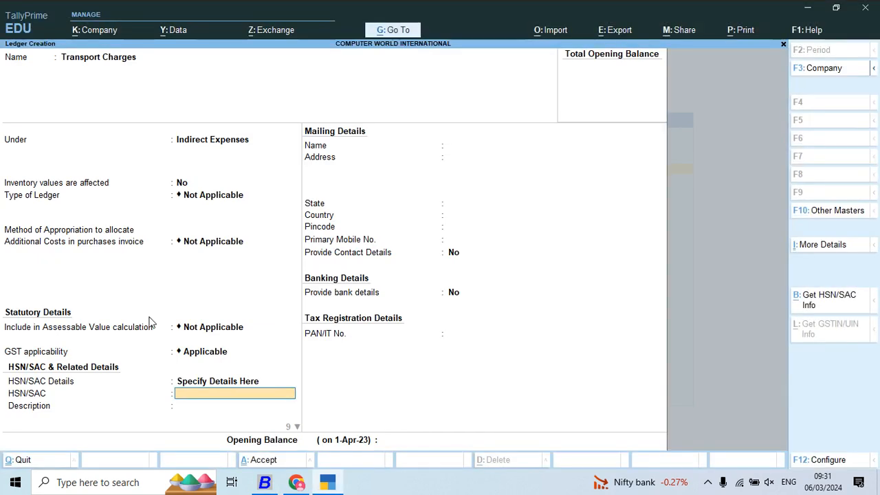
pyautogui.write('99')
pyautogui.hotkey('alt', 'Tab')
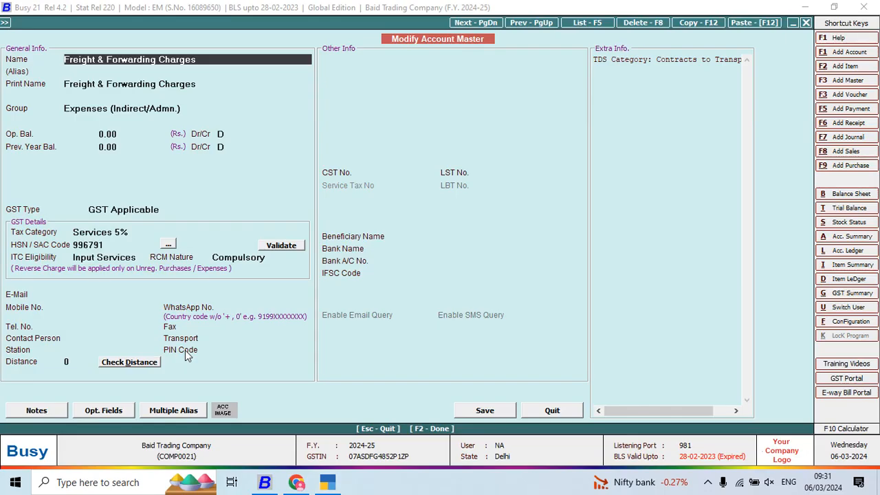
pyautogui.hotkey('alt', 'Tab')
pyautogui.write('6791')
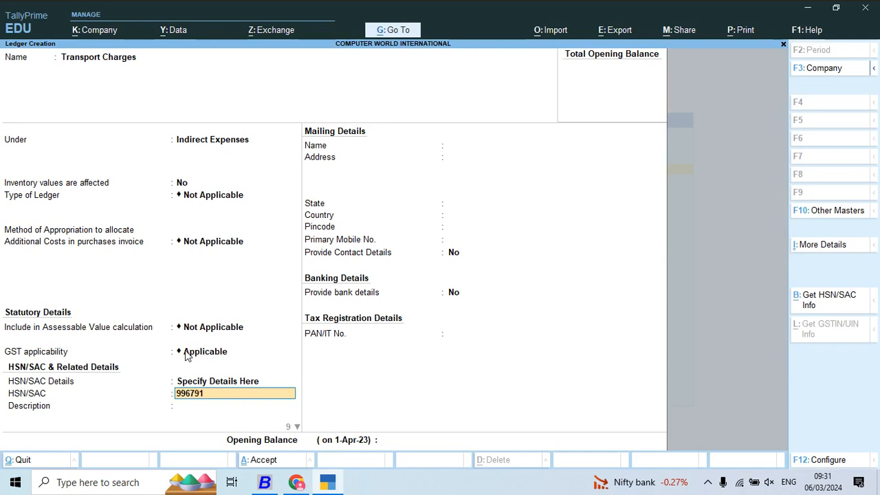
pyautogui.press('Return')
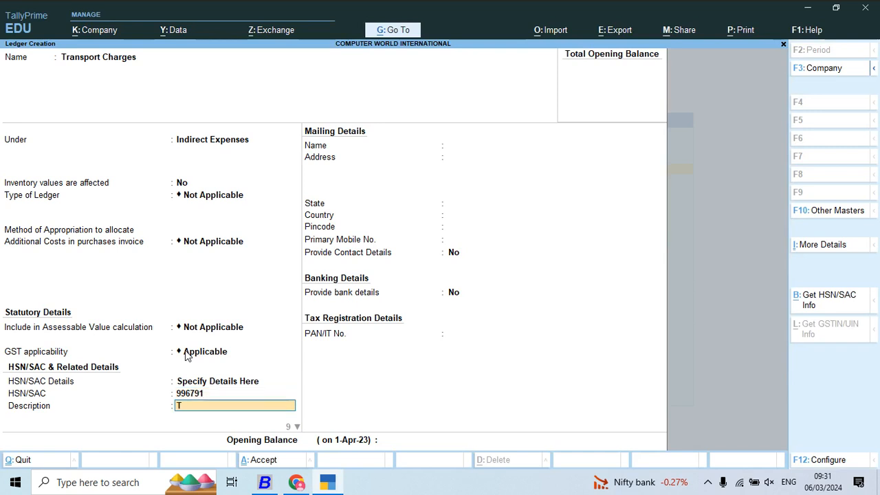
# - Enter Transport Charges as the HSN/SAC description and set GST Rate Details to Specify Details Here
pyautogui.write('Transport Charges')
pyautogui.press('Return')
pyautogui.press('Down')
pyautogui.press('Return')
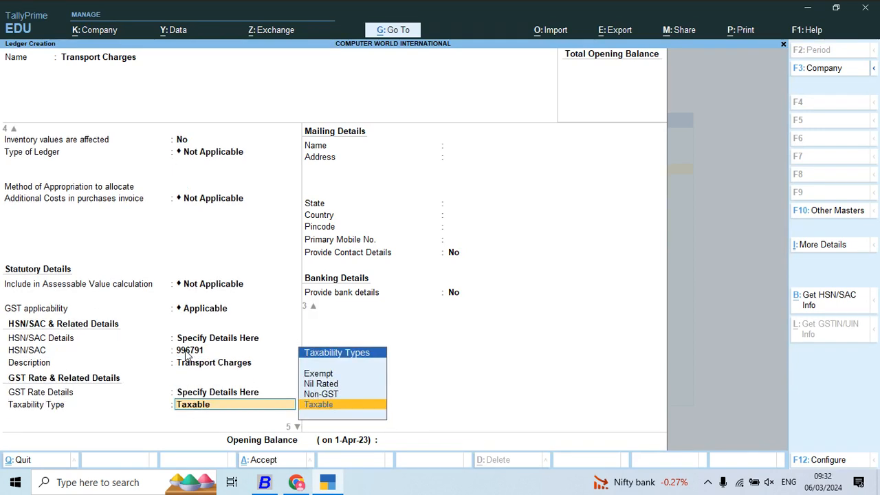
# - Set the ledger as Taxable with a 5% IGST rate, keeping the split CGST/SGST rates and Services as type of supply
pyautogui.press('Return')
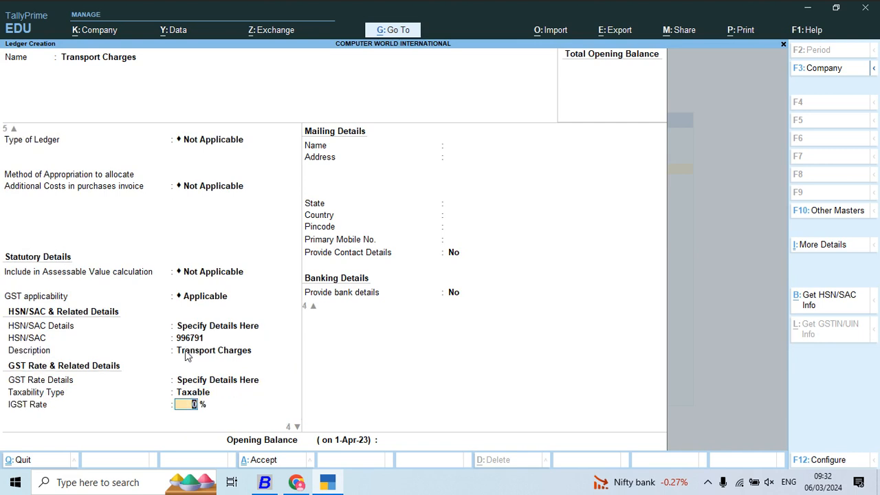
pyautogui.write('5')
pyautogui.press('Return')
pyautogui.press('Return')
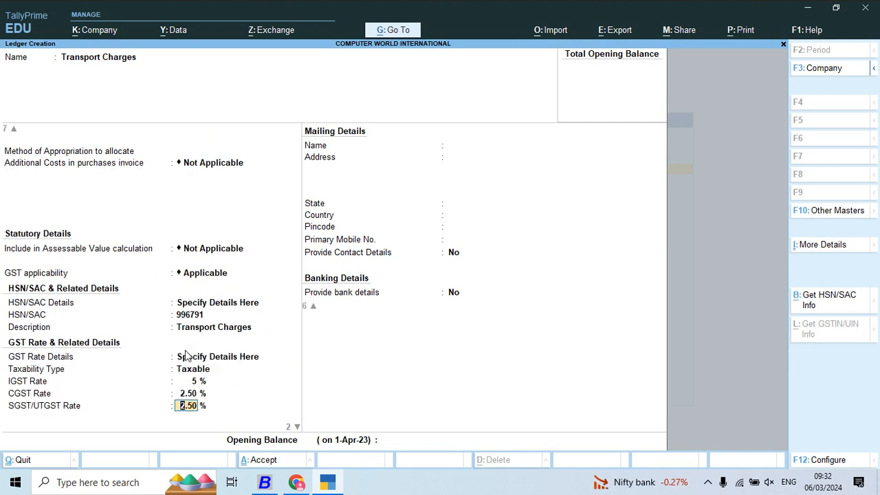
pyautogui.press('Return')
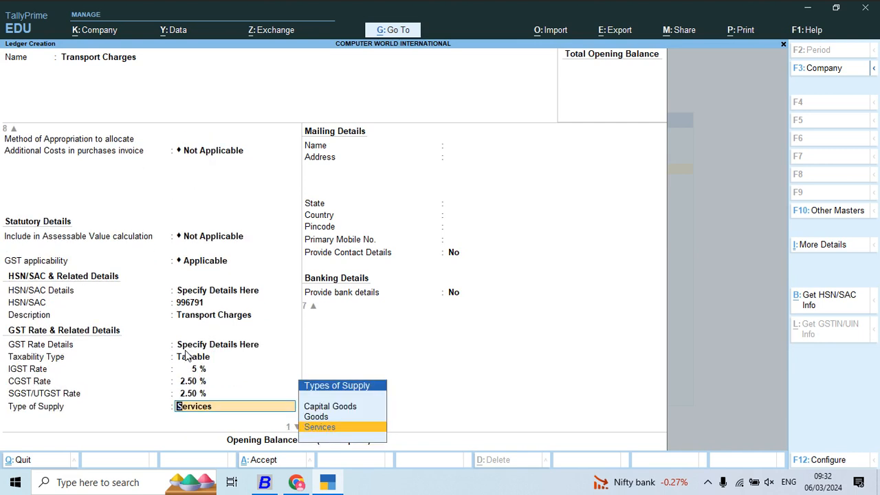
pyautogui.press('Return')
pyautogui.press('Return')
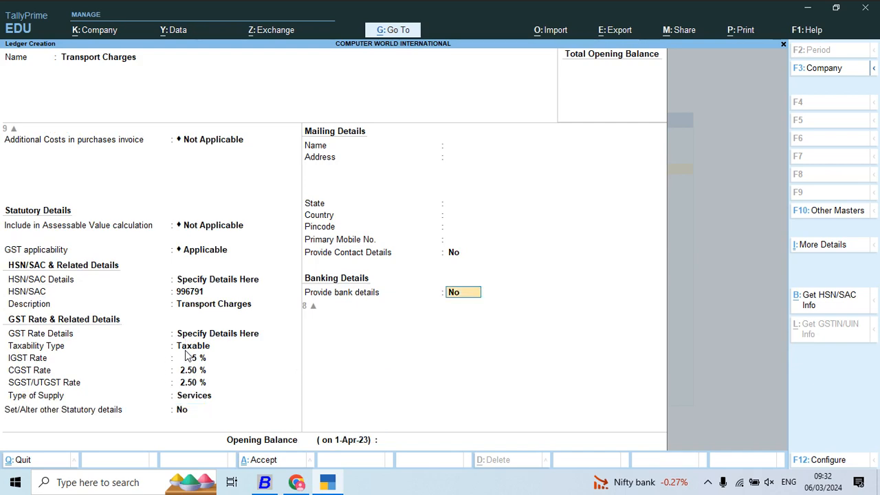
# - Open the ledger configuration and set Select Nature of Transaction to Yes in the GST details
pyautogui.press('BackSpace')
pyautogui.press('F12')
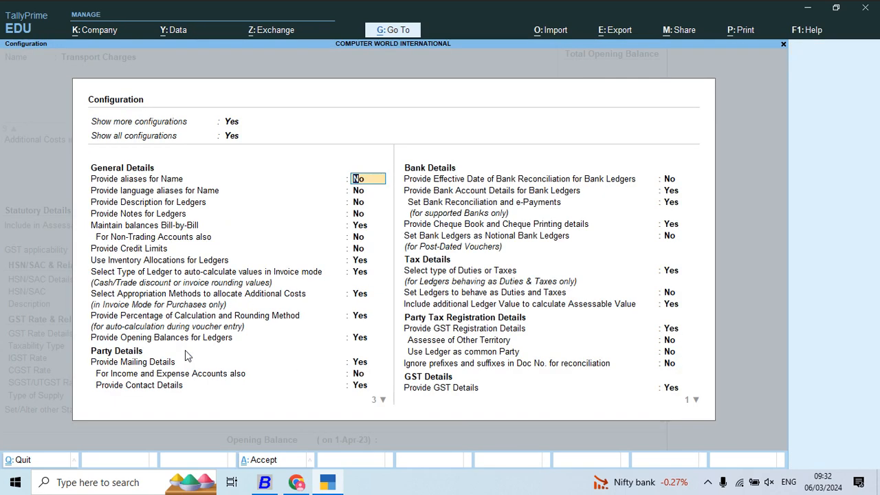
pyautogui.press('Down')
pyautogui.press('Down')
pyautogui.press('Down')
pyautogui.press('Down')
pyautogui.press('Down')
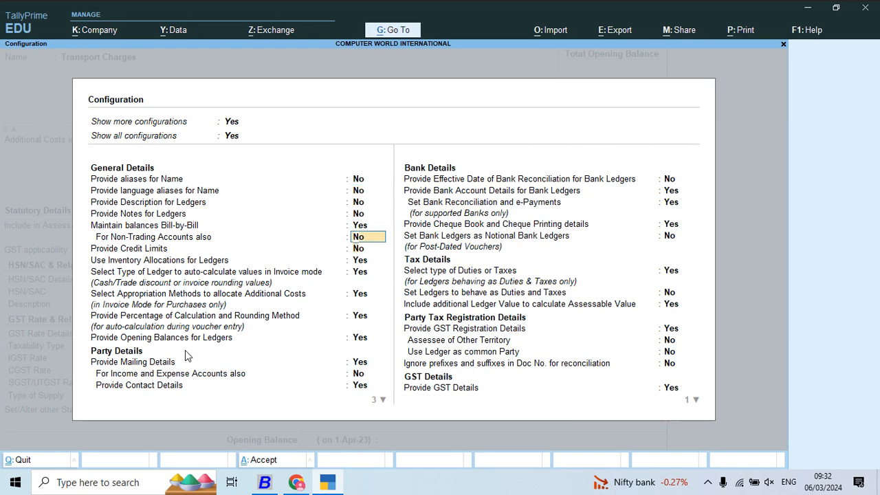
pyautogui.press('Down')
pyautogui.press('Down')
pyautogui.press('Down')
pyautogui.press('Down')
pyautogui.press('Down')
pyautogui.press('Down')
pyautogui.press('Down')
pyautogui.press('Down')
pyautogui.press('Down')
pyautogui.press('Down')
pyautogui.press('Down')
pyautogui.press('Down')
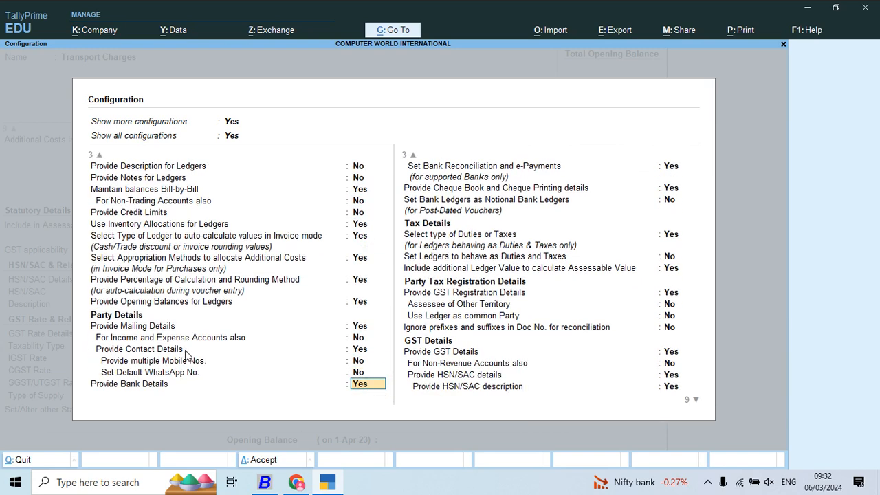
pyautogui.press('Down')
pyautogui.press('Down')
pyautogui.press('Down')
pyautogui.press('Down')
pyautogui.press('Down')
pyautogui.press('Down')
pyautogui.press('Down')
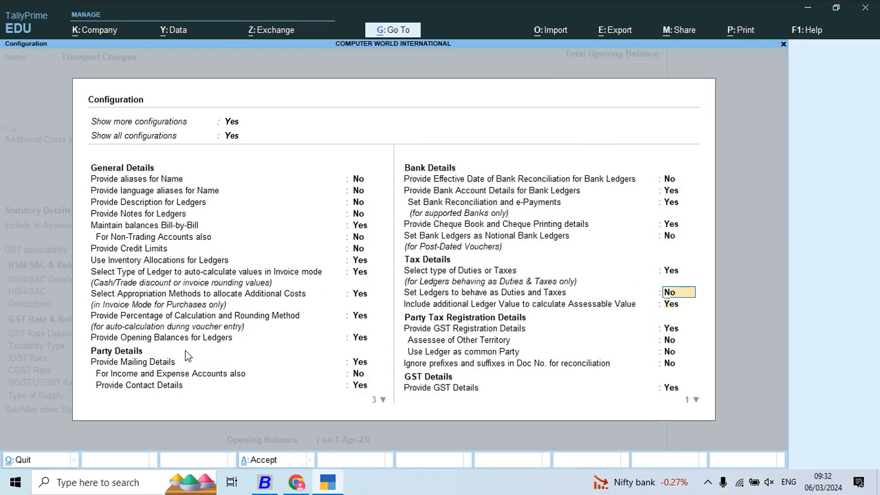
pyautogui.press('Down')
pyautogui.press('Down')
pyautogui.press('Down')
pyautogui.press('Down')
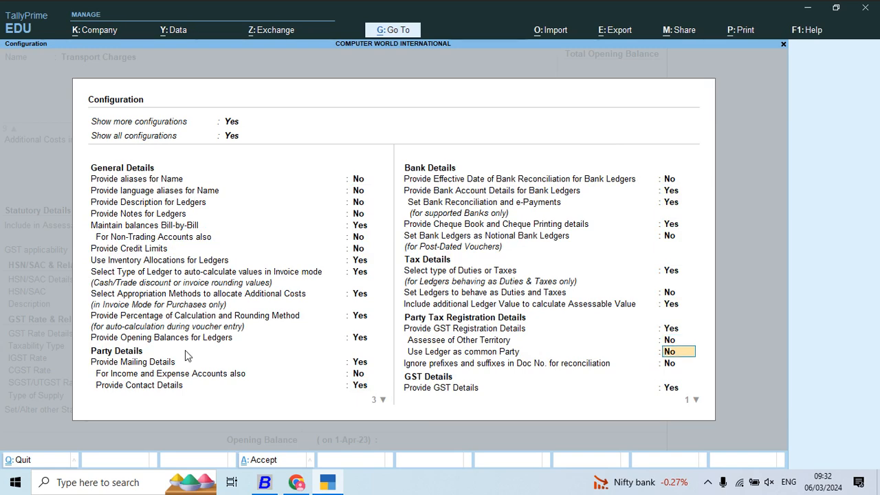
pyautogui.press('Down')
pyautogui.press('Down')
pyautogui.press('Down')
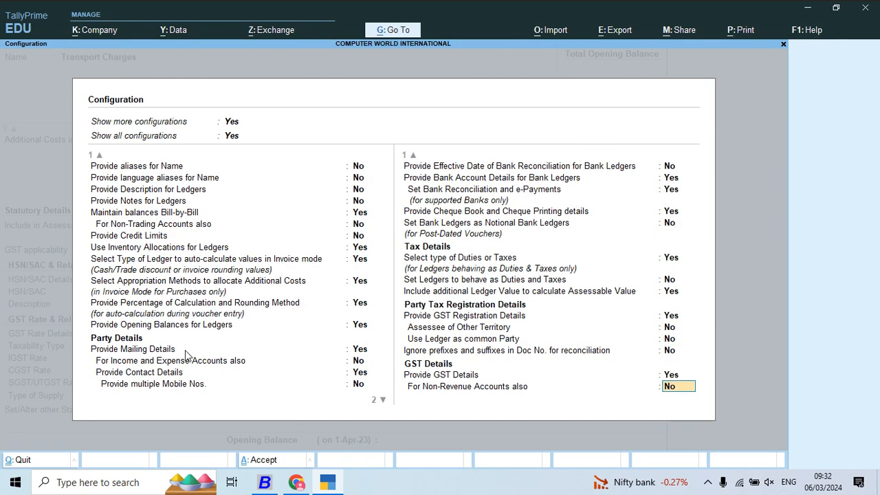
pyautogui.press('Down')
pyautogui.press('Down')
pyautogui.press('Down')
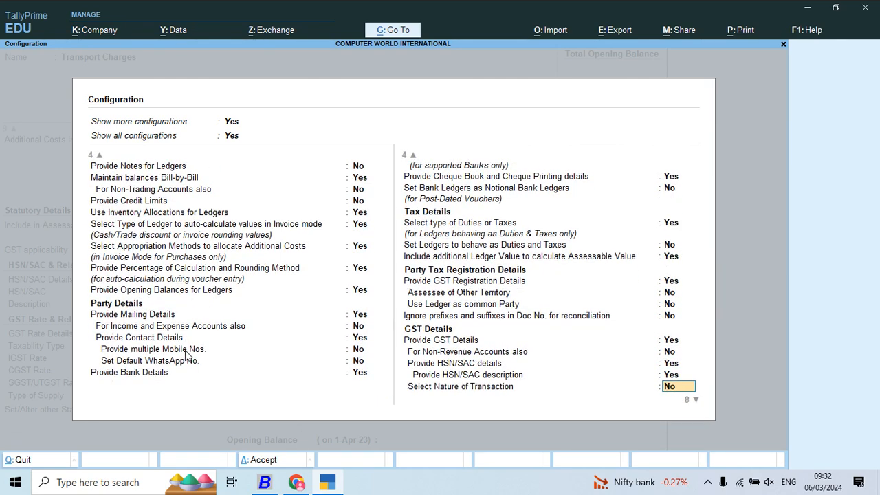
pyautogui.write('y')
pyautogui.press('Return')
pyautogui.press('Return')
pyautogui.press('Return')
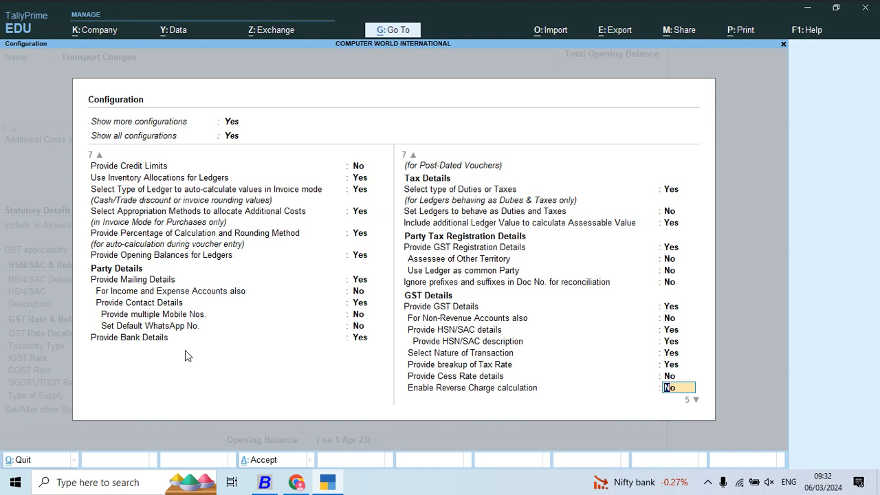
# - Set Enable Reverse Charge calculation to Yes, keep the remaining GST and TDS/TCS options, and accept the configuration
pyautogui.write('y')
pyautogui.press('Return')
pyautogui.press('Return')
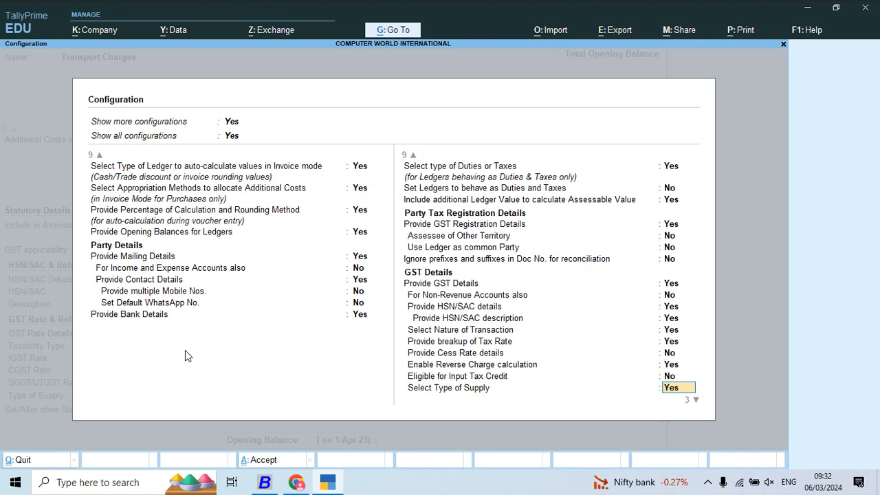
pyautogui.press('Return')
pyautogui.press('Return')
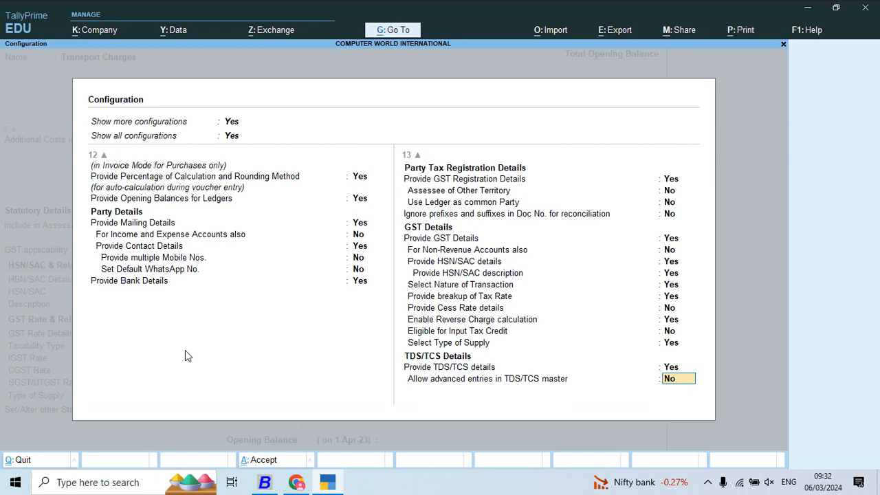
# - Set Applicable for Reverse Charge to Yes for the Transport Charges ledger
pyautogui.press('Return')
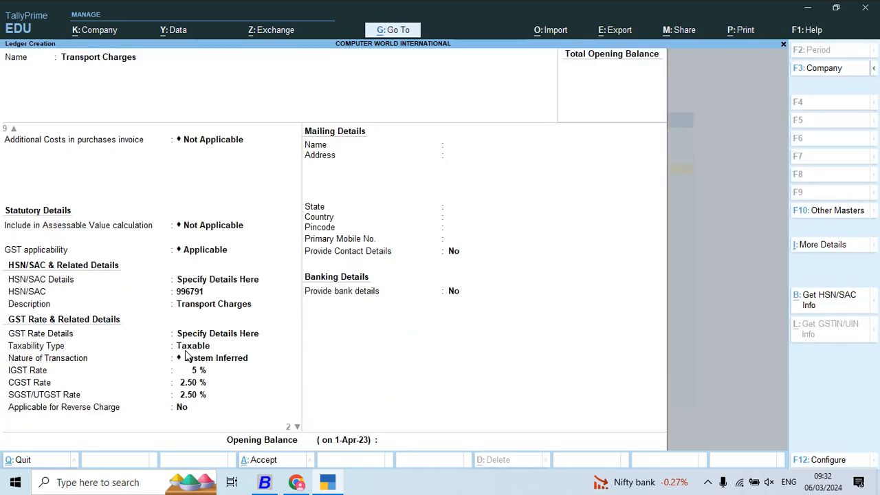
pyautogui.press('Return')
pyautogui.press('Return')
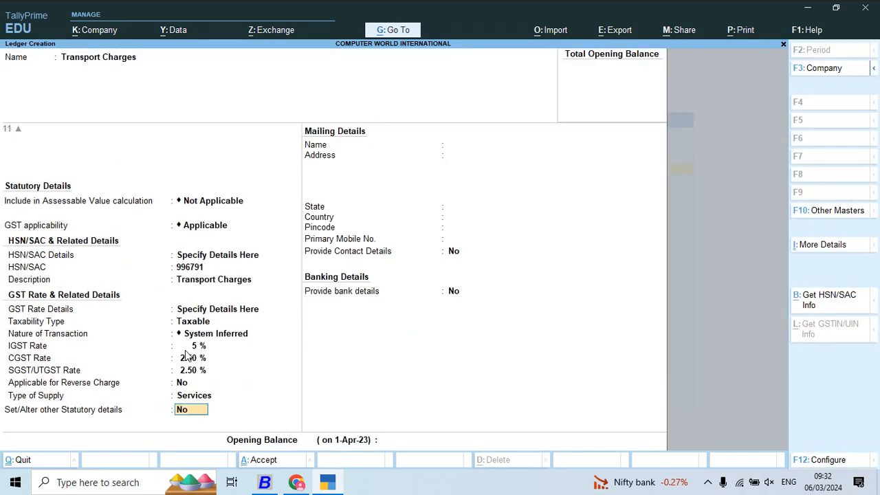
pyautogui.write('y')
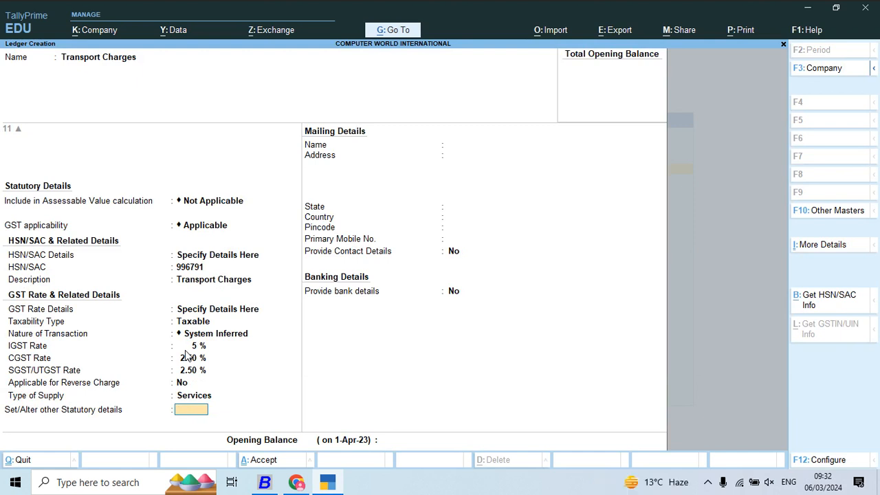
pyautogui.press('BackSpace')
pyautogui.press('BackSpace')
pyautogui.write('y')
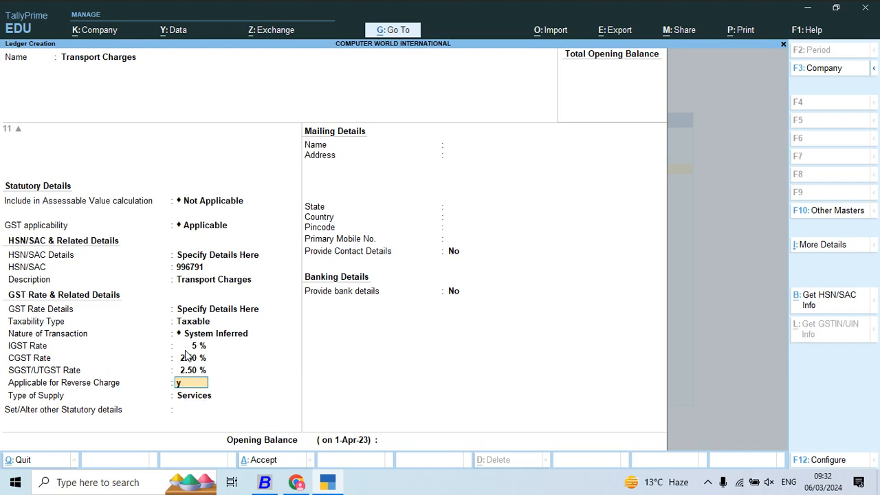
# - Open the ledger's other statutory details and set TDS as Applicable with Contracts to Transporter as the nature of payment
pyautogui.press('Return')
pyautogui.press('Return')
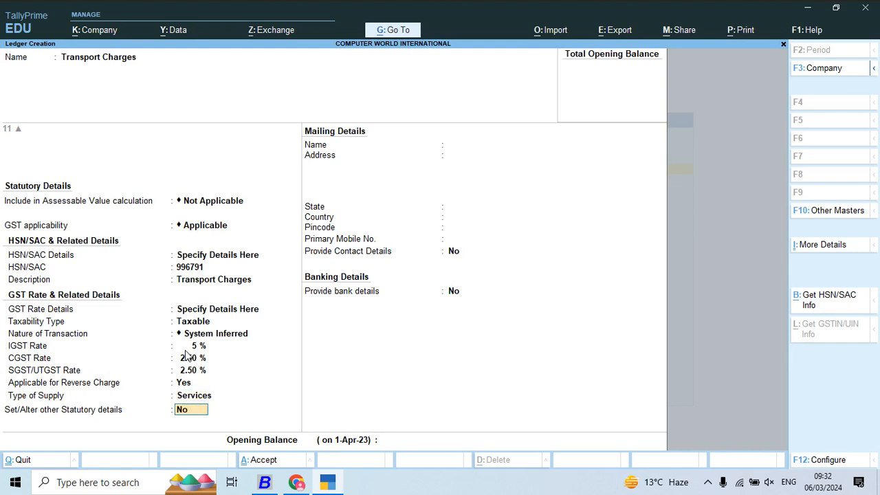
pyautogui.write('y')
pyautogui.press('Return')
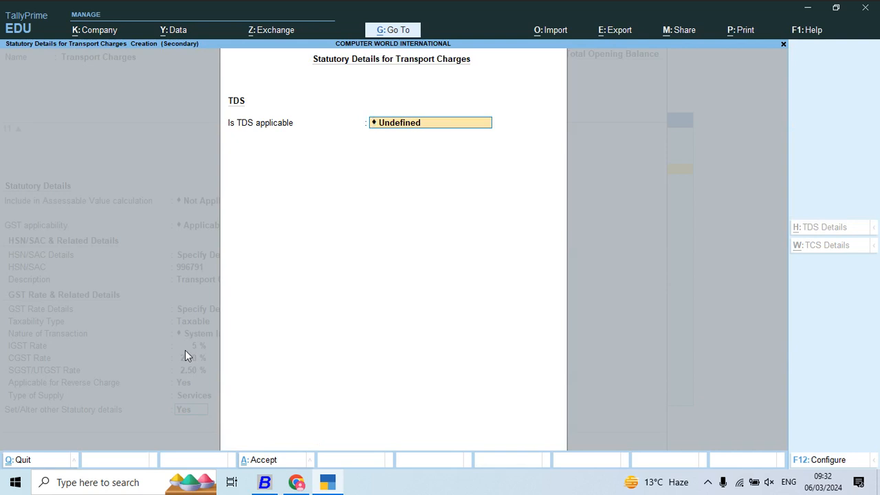
pyautogui.write('A')
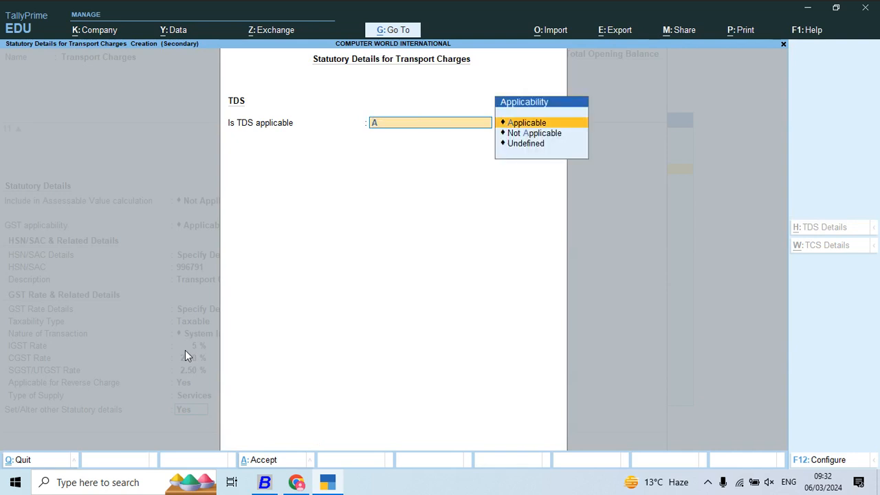
pyautogui.press('Return')
pyautogui.press('Down')
pyautogui.press('Down')
pyautogui.press('Down')
pyautogui.press('Down')
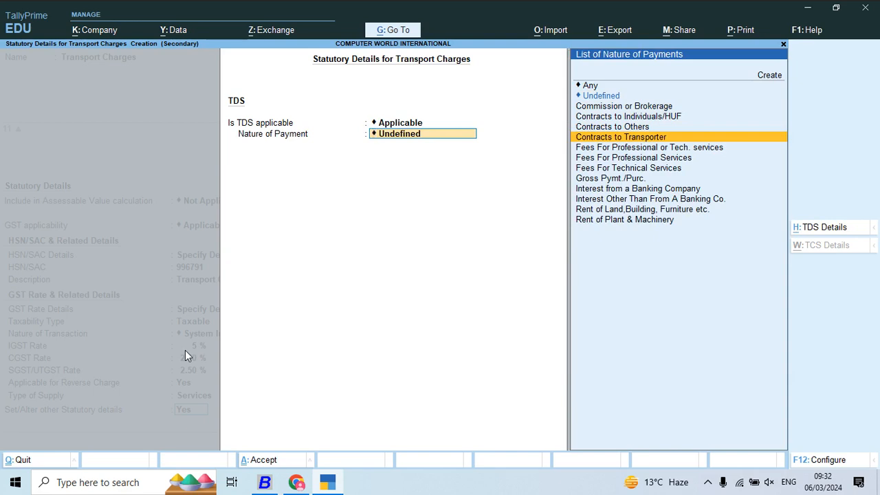
pyautogui.press('Return')
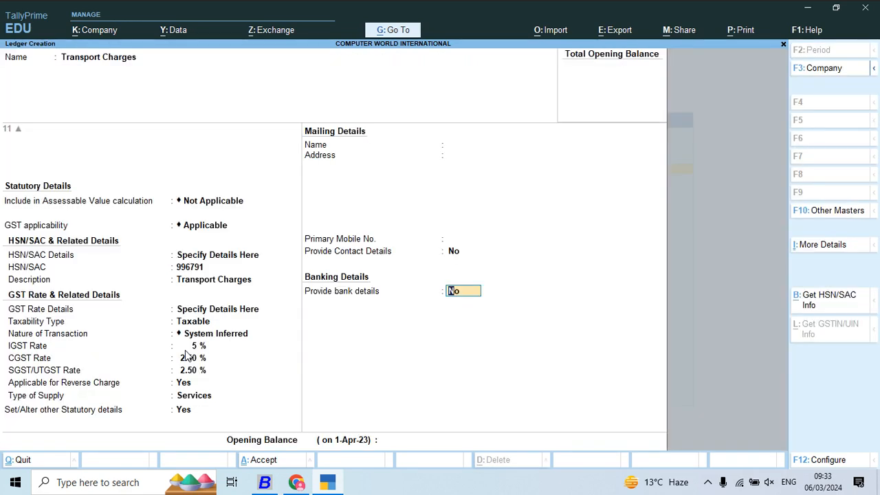
# - Keep bank details at No, leave the PAN/IT number blank, and save the Transport Charges ledger
pyautogui.press('Return')
pyautogui.press('Return')
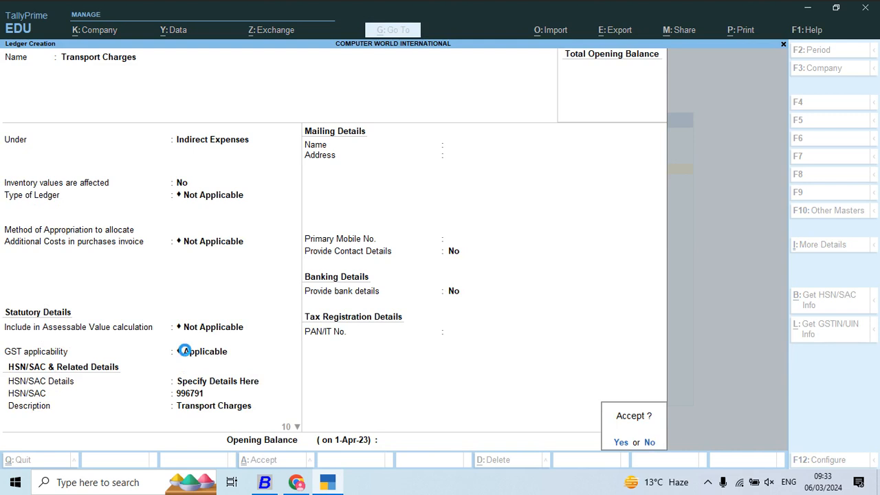
pyautogui.press('Return')
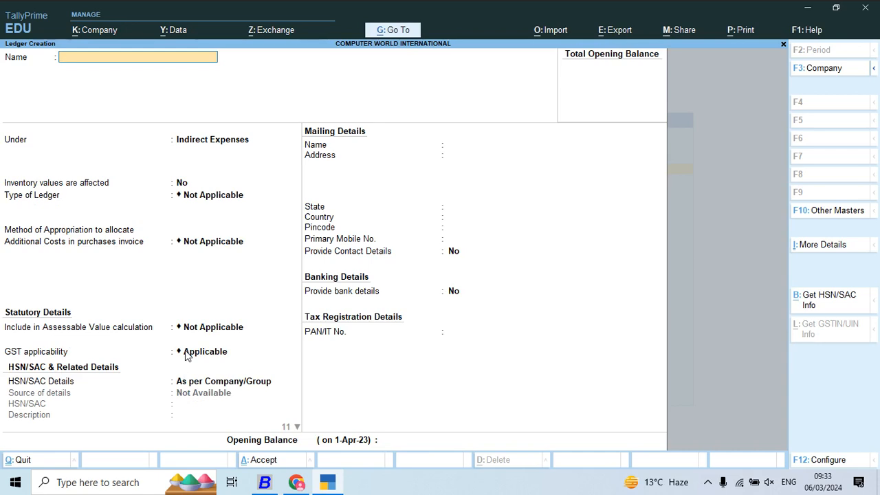
# - Switch to Busy, close the open account, look up accounts matching "i" in the modify list, and return to the main menu
pyautogui.hotkey('alt', 'Tab')
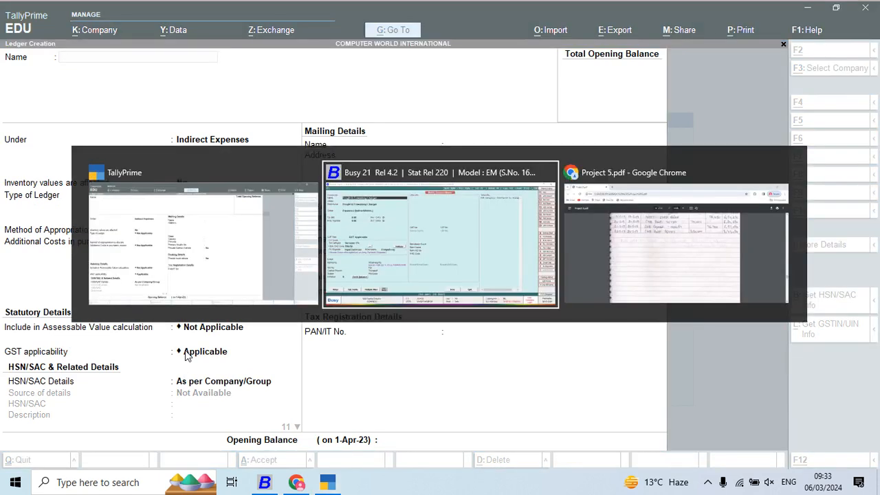
pyautogui.press('Escape')
pyautogui.press('Return')
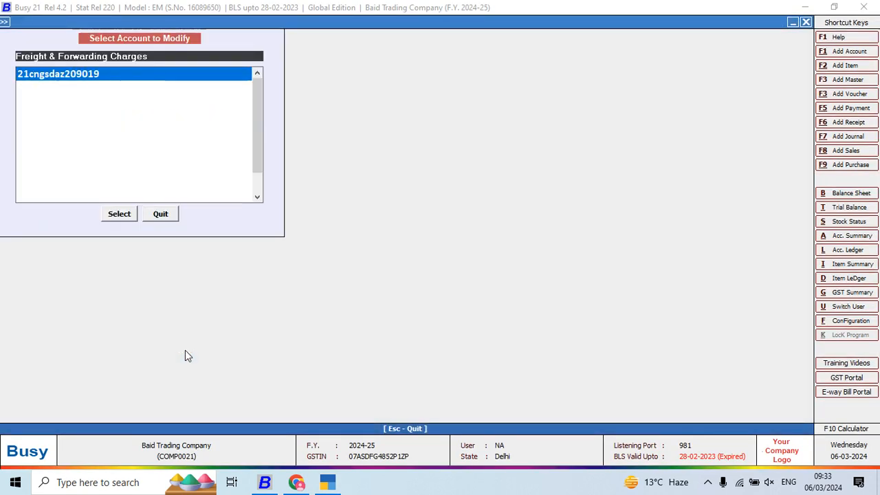
pyautogui.write('i')
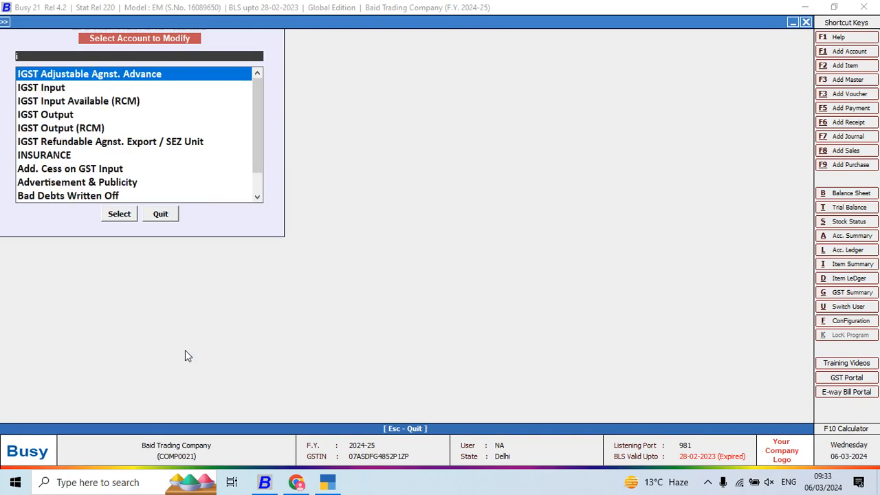
pyautogui.press('Escape')
pyautogui.press('Escape')
pyautogui.press('Escape')
pyautogui.press('Escape')
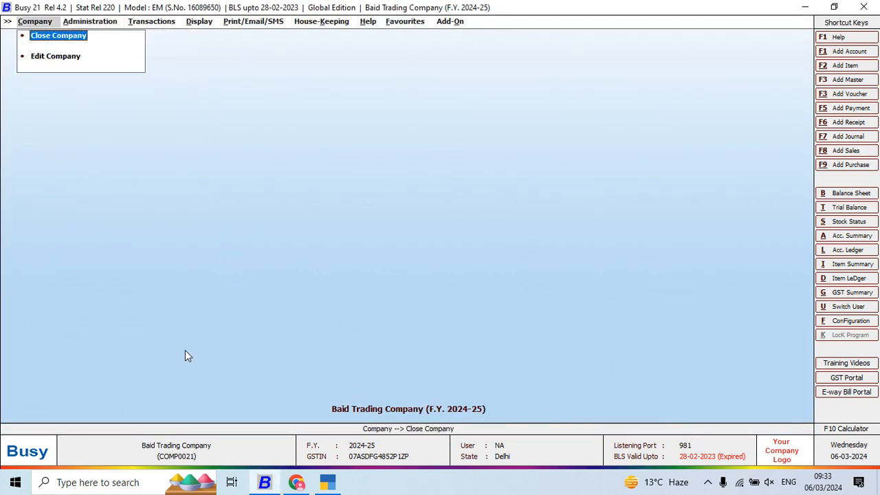
# - Switch to File Explorer and open the first folder on New Volume (E:)
pyautogui.press('super+d')
pyautogui.press('Down')
pyautogui.press('Up')
pyautogui.press('Left')
pyautogui.click(185, 350)
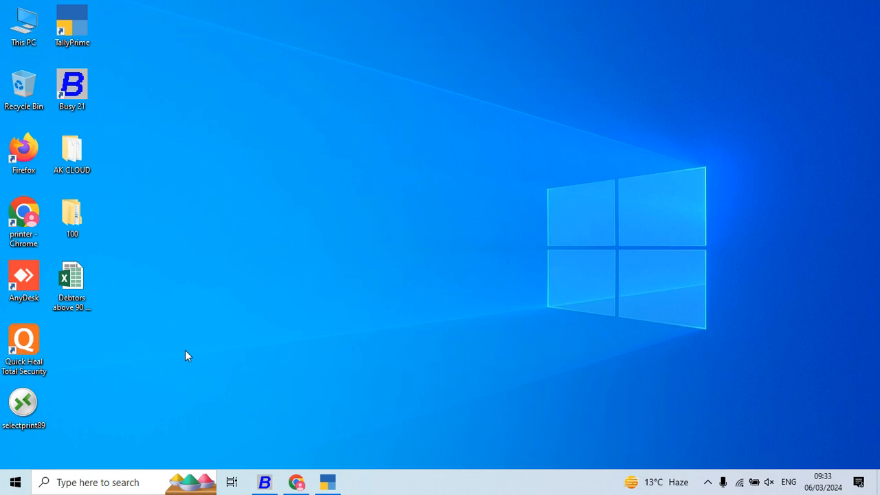
pyautogui.press('super+e')
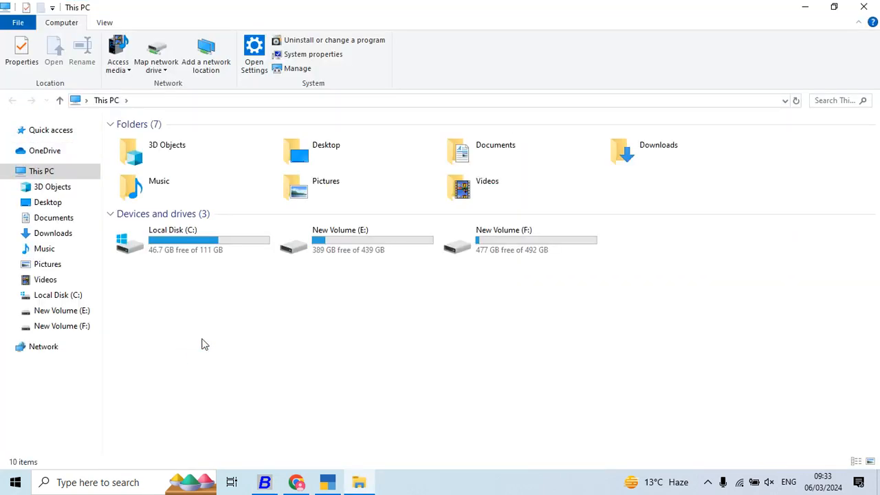
pyautogui.doubleClick(355, 254)
pyautogui.press('h')
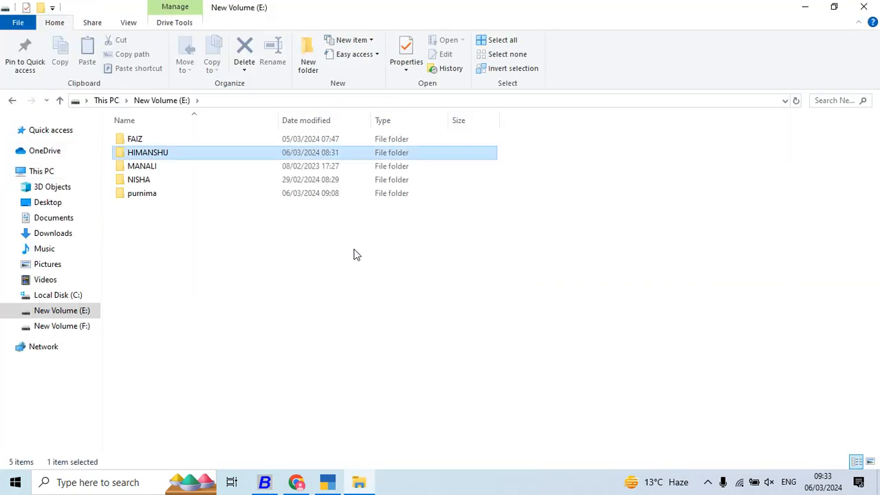
pyautogui.press('f')
pyautogui.press('Return')
# - Open the subfolder whose name ends in MOST IMPOTANT NOTES
pyautogui.press('b')
pyautogui.press('b')
pyautogui.press('b')
pyautogui.press('b')
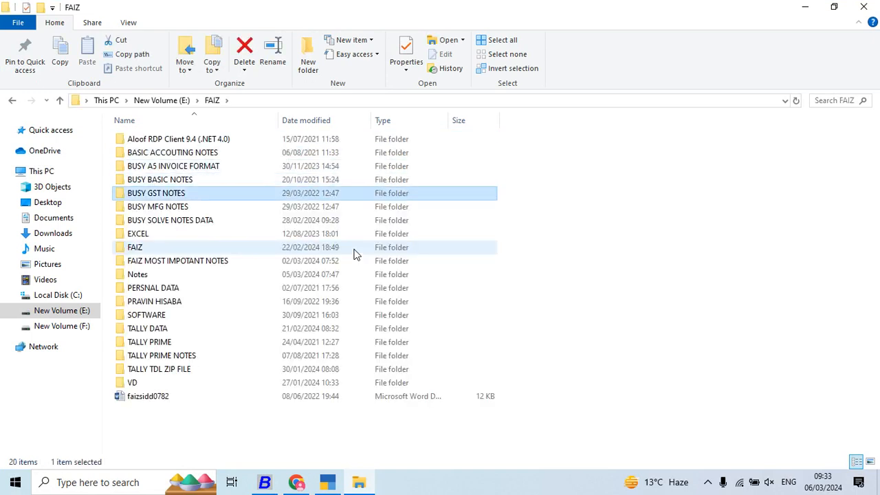
pyautogui.press('Down')
pyautogui.press('Down')
pyautogui.press('Down')
pyautogui.press('Down')
pyautogui.press('Down')
pyautogui.press('Return')
pyautogui.press('Down')
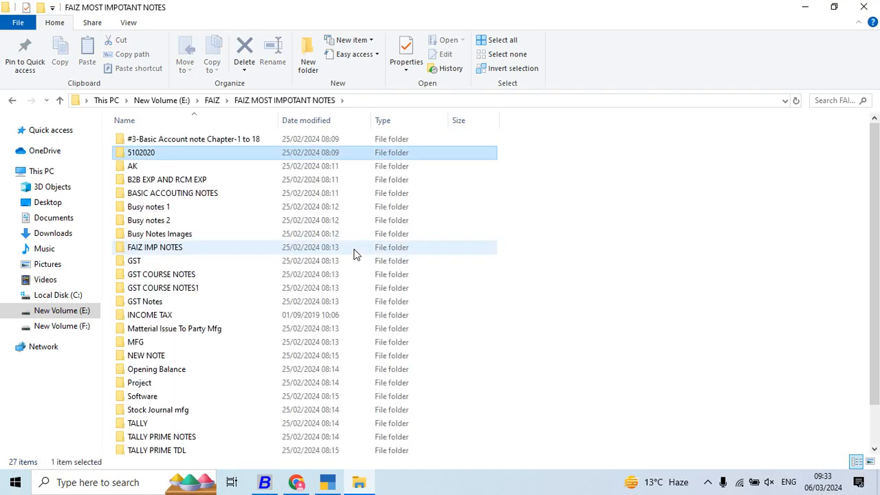
# - Examine the files in the B2B EXP AND RCM EXP folder
pyautogui.press('b')
pyautogui.press('b')
pyautogui.press('Up')
pyautogui.press('Return')
pyautogui.press('Down')
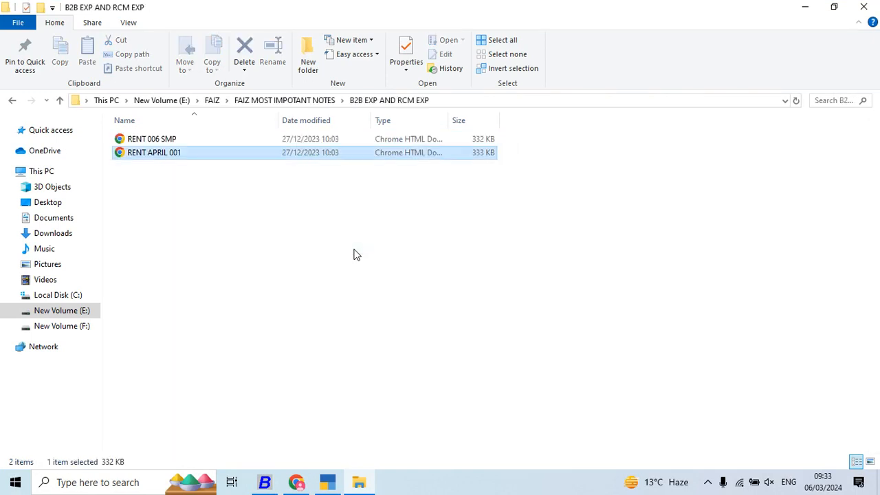
pyautogui.press('BackSpace')
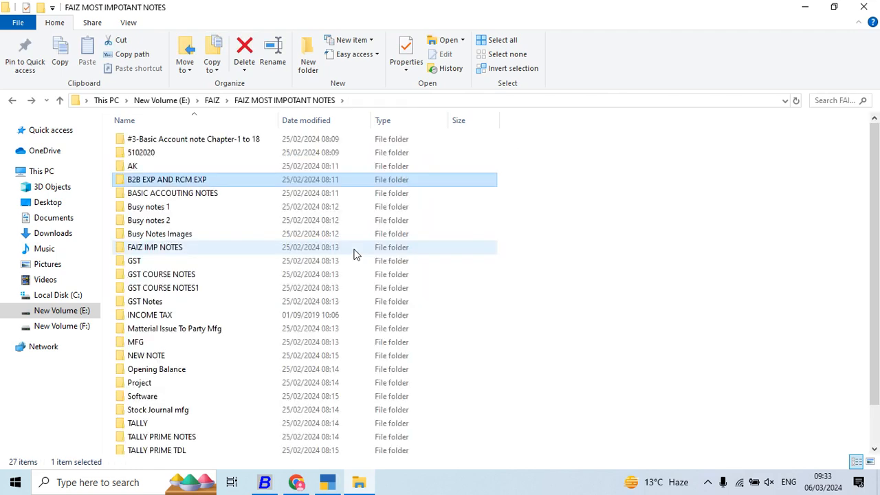
pyautogui.press('Up')
pyautogui.press('Down')
pyautogui.press('Return')
pyautogui.press('Down')
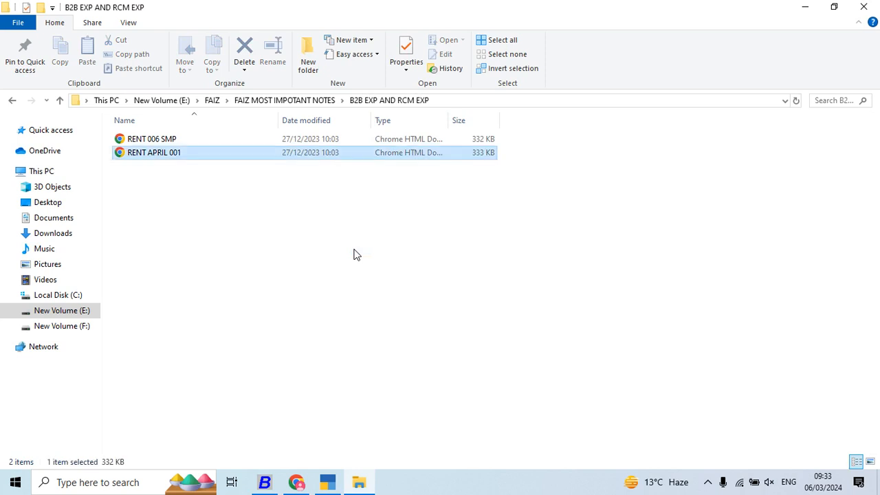
# - Return to the notes folder, look through its subfolders, and check B2B EXP AND RCM EXP again
pyautogui.press('BackSpace')
pyautogui.press('Up')
pyautogui.press('Down')
pyautogui.press('Down')
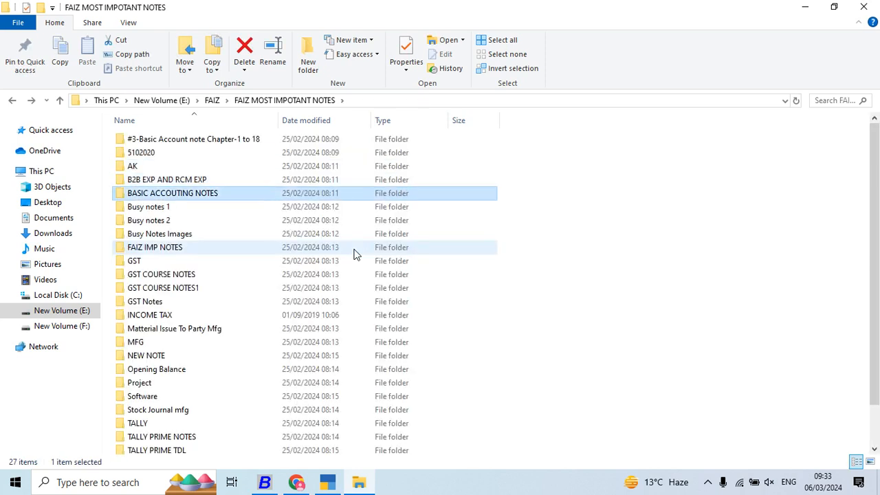
pyautogui.press('Down')
pyautogui.press('Down')
pyautogui.press('Down')
pyautogui.press('Up')
pyautogui.press('Up')
pyautogui.press('Up')
pyautogui.press('Up')
pyautogui.press('Down')
pyautogui.press('Down')
pyautogui.press('Up')
pyautogui.press('Up')
pyautogui.press('Return')
# - Go back to the notes folder, look through its subfolders down to GST Notes, and examine the AK folder
pyautogui.press('Down')
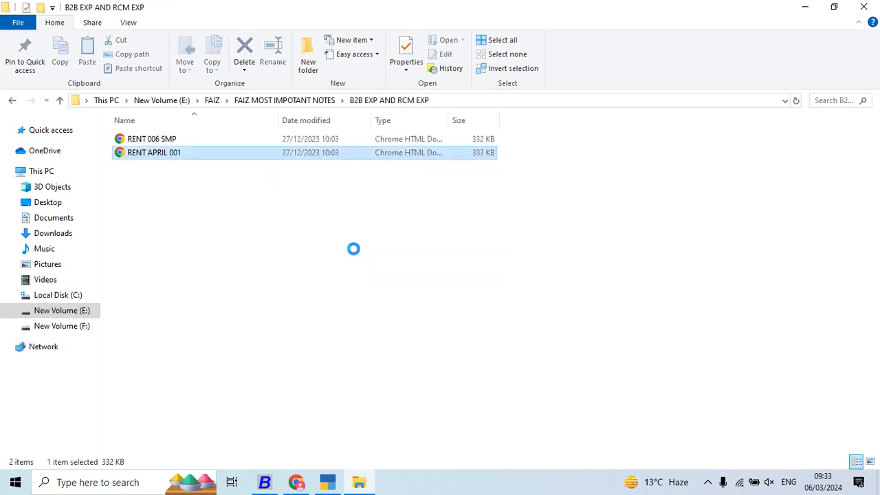
pyautogui.press('Up')
pyautogui.press('BackSpace')
pyautogui.press('Down')
pyautogui.press('Down')
pyautogui.press('Down')
pyautogui.press('Down')
pyautogui.press('Down')
pyautogui.press('Down')
pyautogui.press('Down')
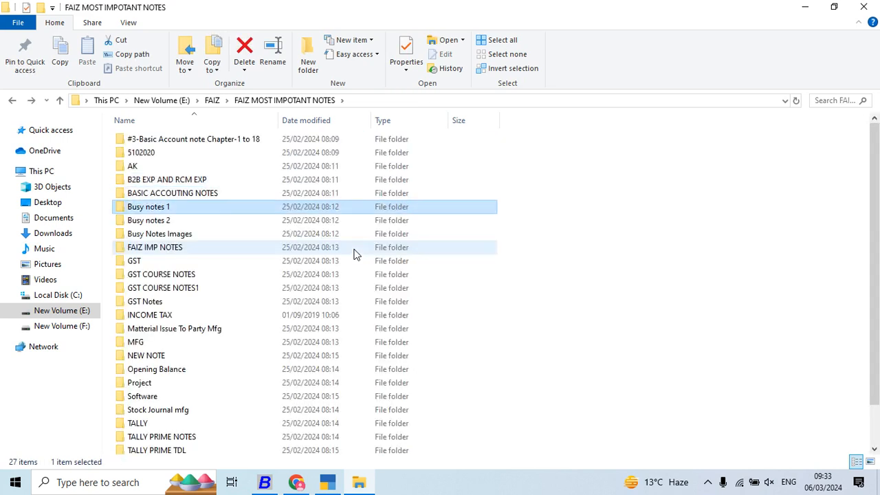
pyautogui.press('Down')
pyautogui.press('Down')
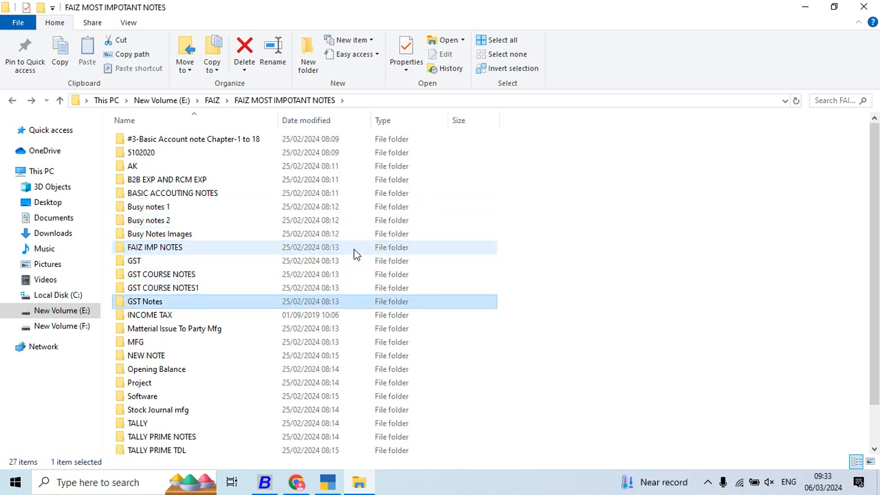
pyautogui.press('Up')
pyautogui.press('Up')
pyautogui.press('Up')
pyautogui.press('Up')
pyautogui.press('Up')
pyautogui.press('Up')
pyautogui.press('Up')
pyautogui.press('Up')
pyautogui.press('Up')
pyautogui.press('Up')
pyautogui.press('Up')
pyautogui.press('Up')
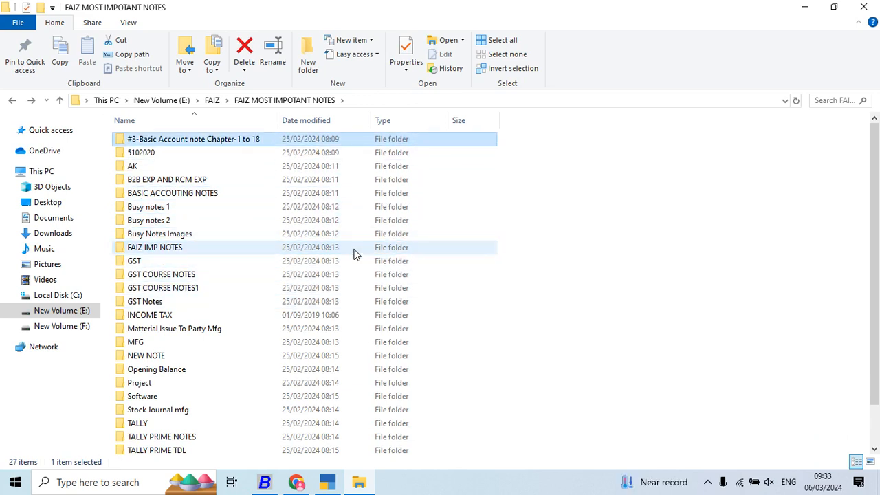
pyautogui.press('Down')
pyautogui.press('Down')
pyautogui.press('Down')
pyautogui.press('Up')
pyautogui.press('Return')
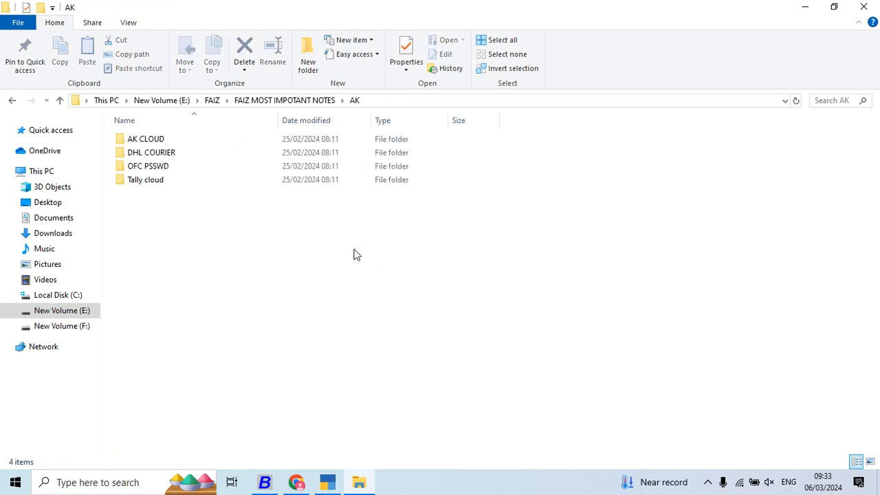
# - Check the contents of the B2B EXP AND RCM EXP and BASIC ACCOUTING NOTES folders
pyautogui.press('BackSpace')
pyautogui.press('Down')
pyautogui.press('Return')
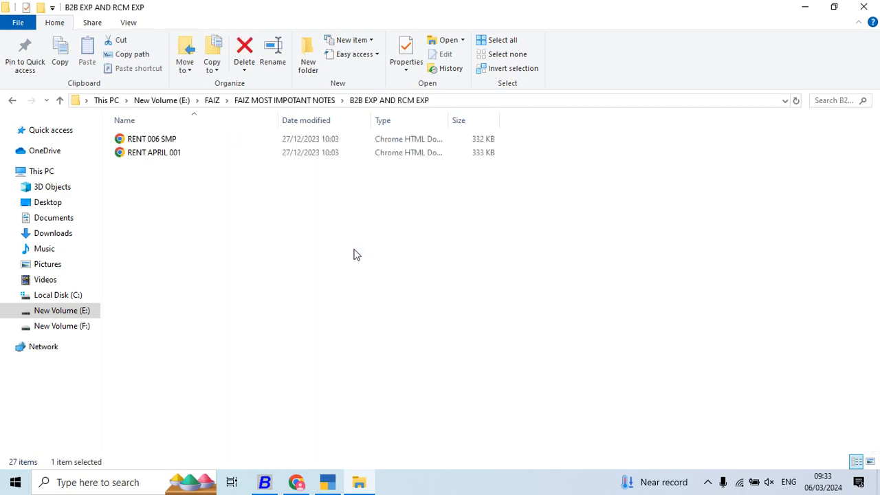
pyautogui.press('Down')
pyautogui.press('BackSpace')
pyautogui.press('Down')
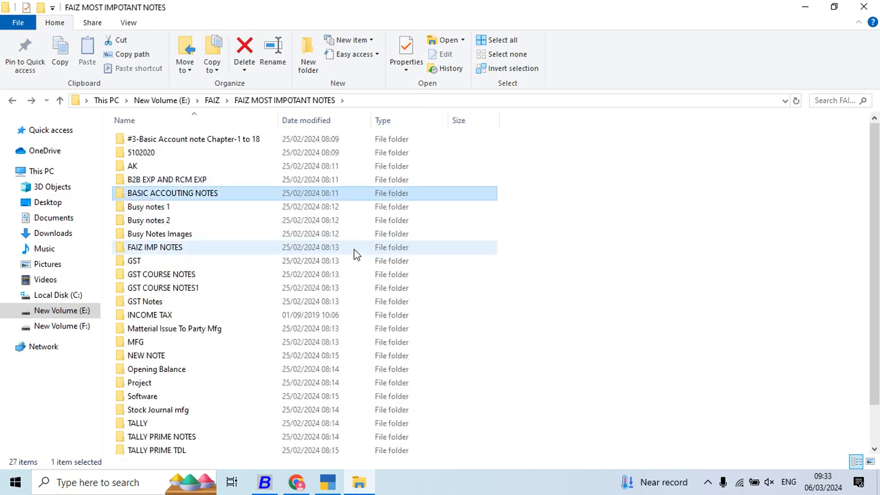
pyautogui.press('Return')
pyautogui.press('BackSpace')
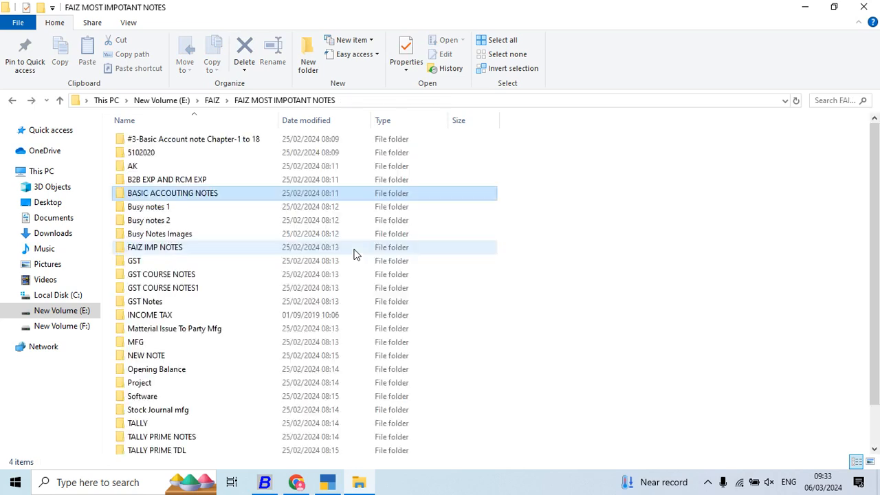
# - Examine the contents of the Busy Notes Images folder and return to the notes folder
pyautogui.press('Down')
pyautogui.press('Down')
pyautogui.press('Down')
pyautogui.press('Return')
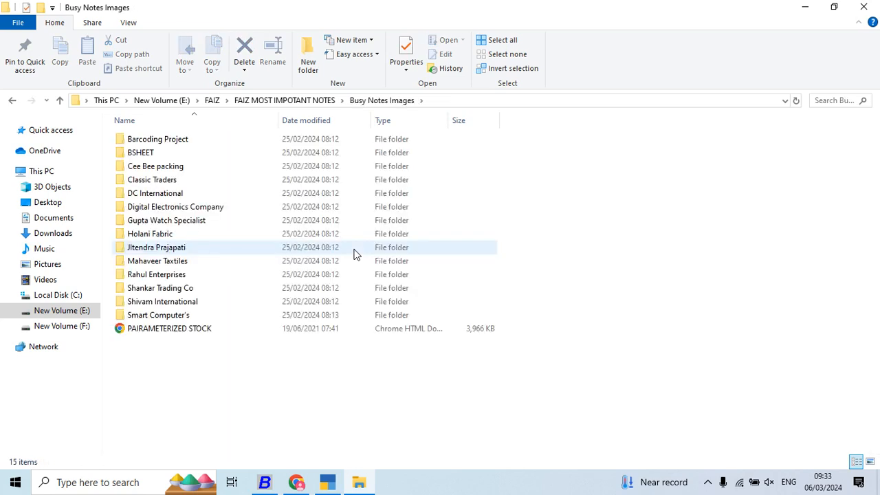
pyautogui.press('Down')
pyautogui.press('BackSpace')
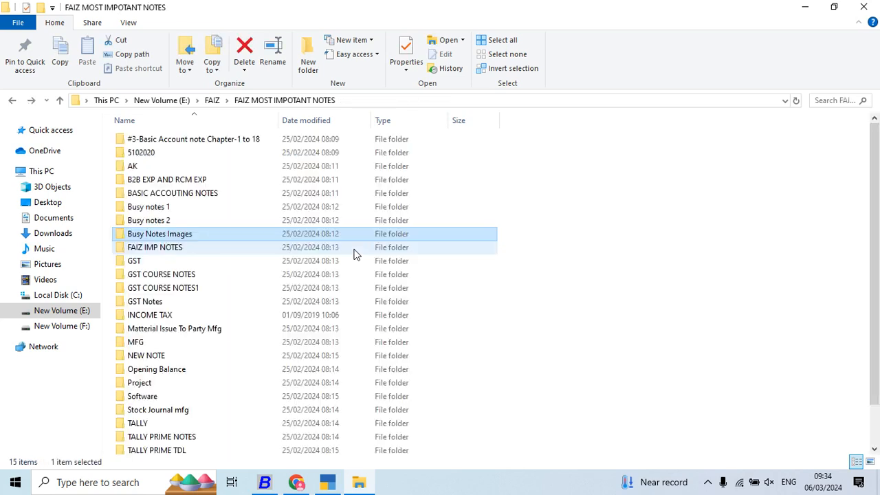
# - Check GST COURSE NOTES inside the IMP NOTES subfolder and return to the notes folder
pyautogui.press('Down')
pyautogui.press('Return')
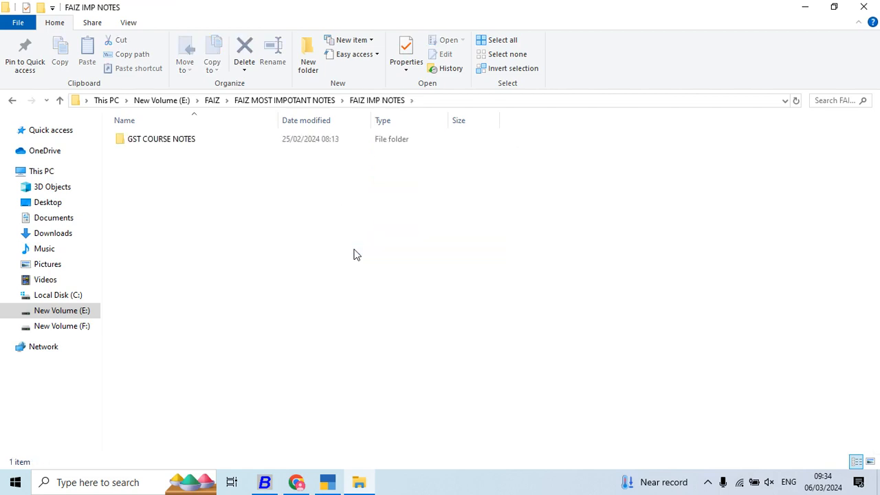
pyautogui.press('Down')
pyautogui.press('Return')
pyautogui.press('BackSpace')
pyautogui.press('BackSpace')
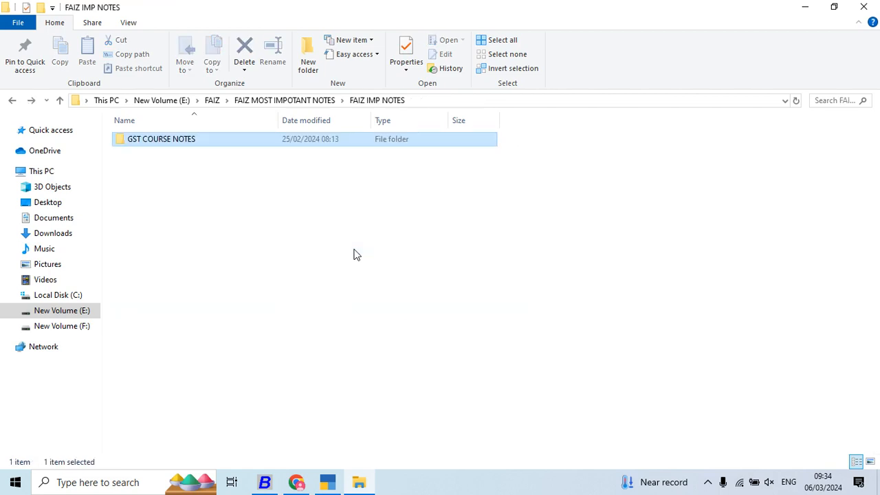
# - Reopen the B2B EXP AND RCM EXP folder from the notes folder
pyautogui.press('Up')
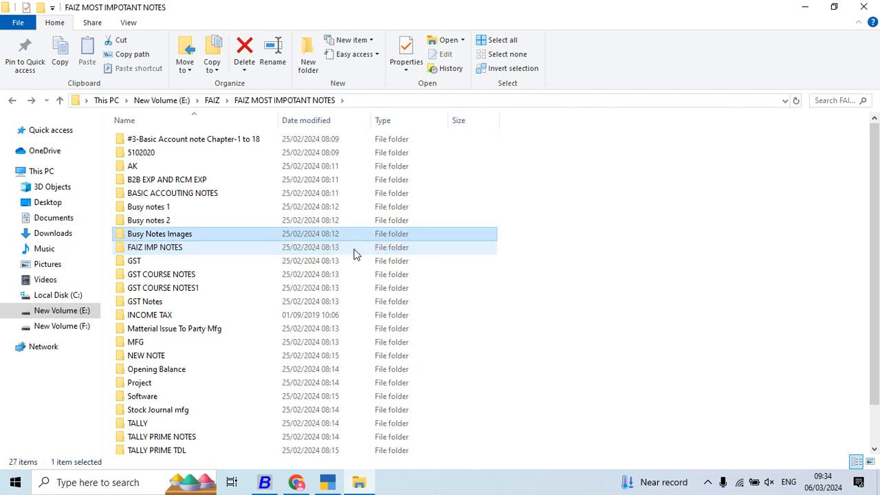
pyautogui.press('Up')
pyautogui.press('Up')
pyautogui.press('Up')
pyautogui.press('Up')
pyautogui.press('Up')
pyautogui.press('Up')
pyautogui.press('Down')
pyautogui.press('Down')
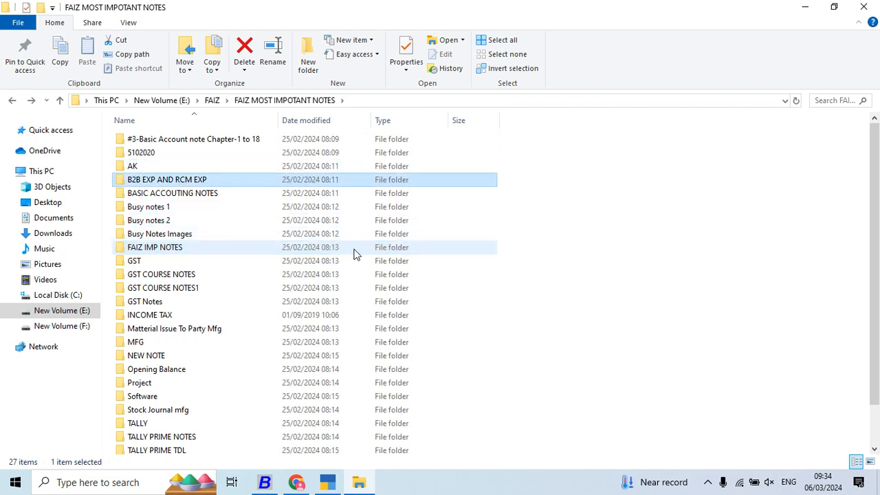
pyautogui.press('Return')
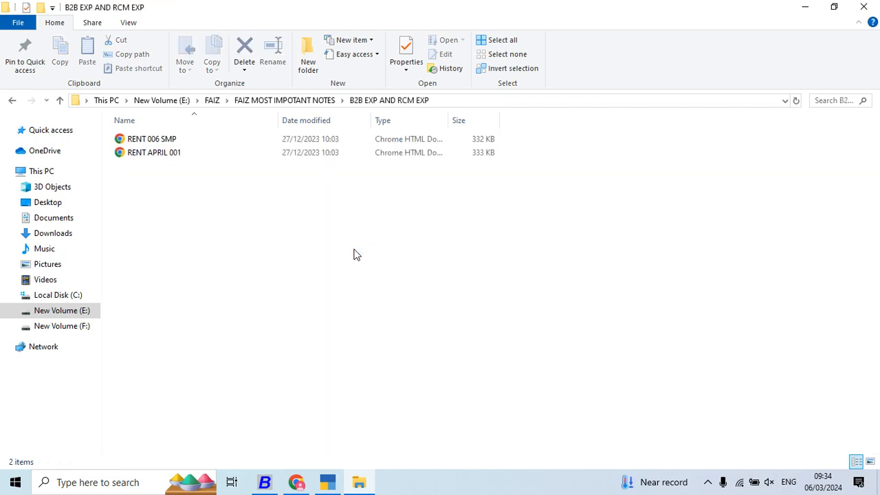
# - Go back to the main FAIZ folder, check the contents of its FAIZ subfolder and return
pyautogui.press('BackSpace')
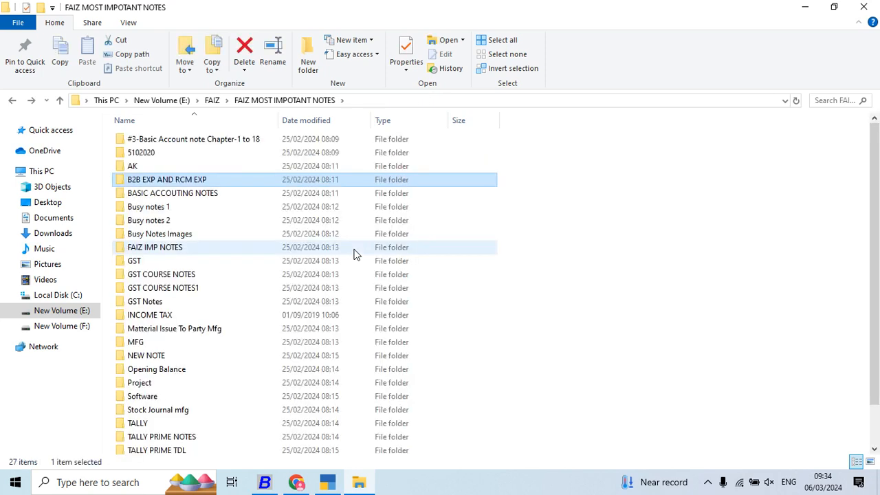
pyautogui.press('BackSpace')
pyautogui.click(157, 249)
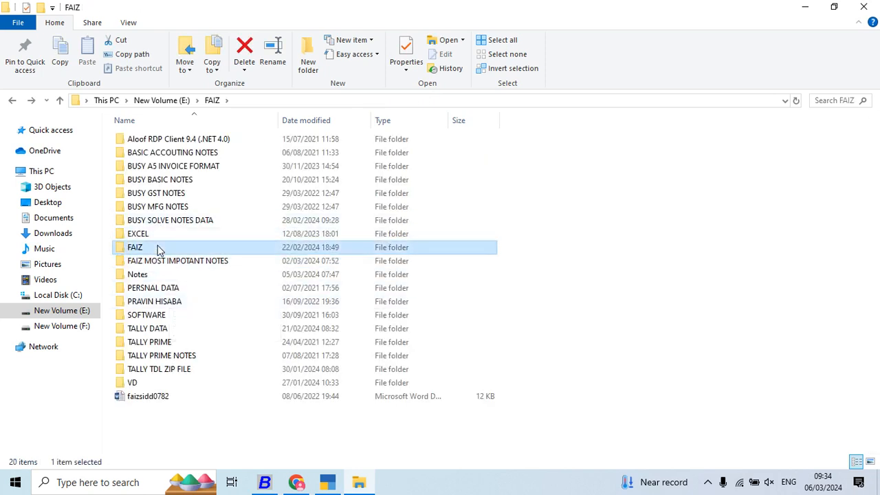
pyautogui.doubleClick(157, 249)
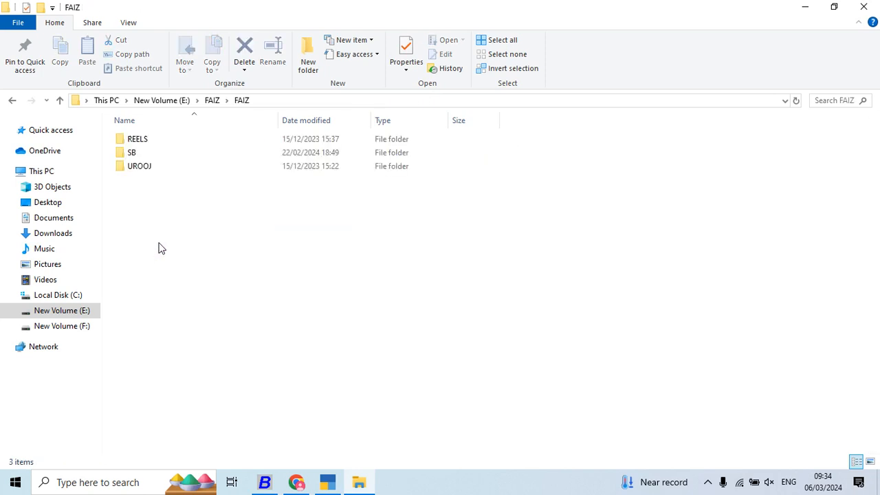
pyautogui.click(61, 100)
# - Open the Notes folder inside the main FAIZ folder
pyautogui.press('Up')
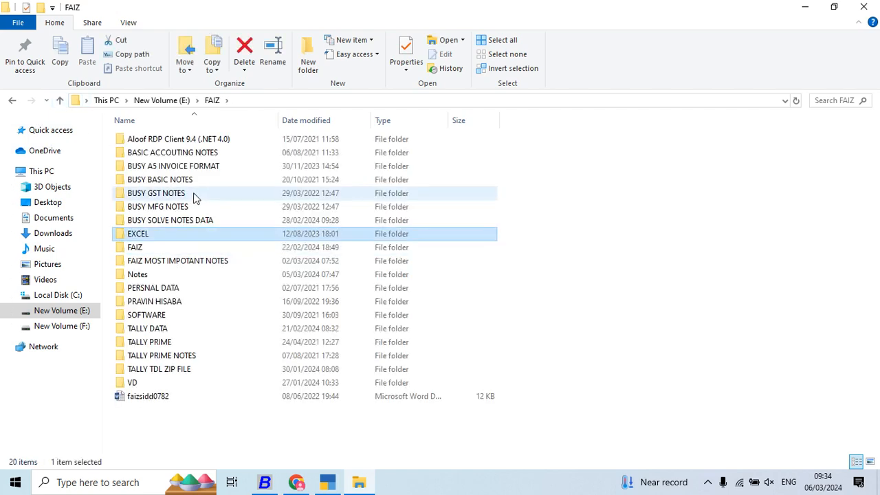
pyautogui.press('Down')
# - Open the B2B EXP AND RCM EXP folder inside GST NOTES
pyautogui.press('Down')
pyautogui.press('Down')
pyautogui.press('Return')
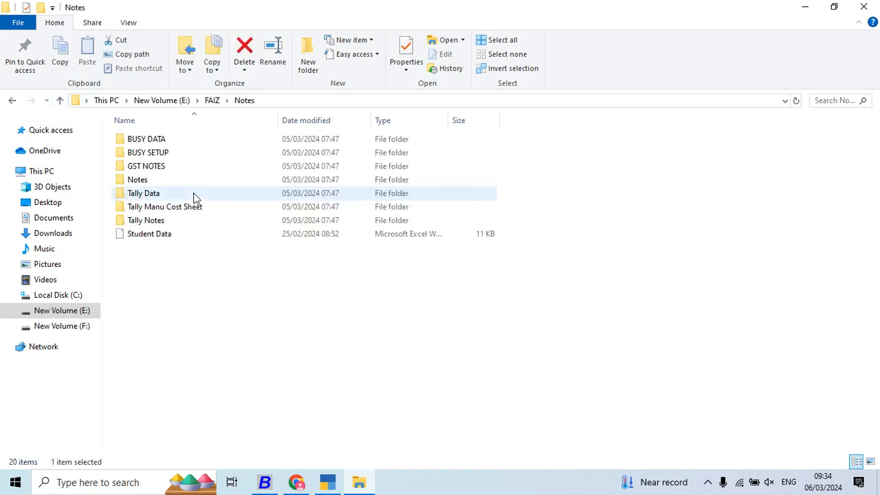
pyautogui.press('Down')
pyautogui.press('Down')
pyautogui.press('Down')
pyautogui.press('Down')
pyautogui.press('Up')
pyautogui.press('Up')
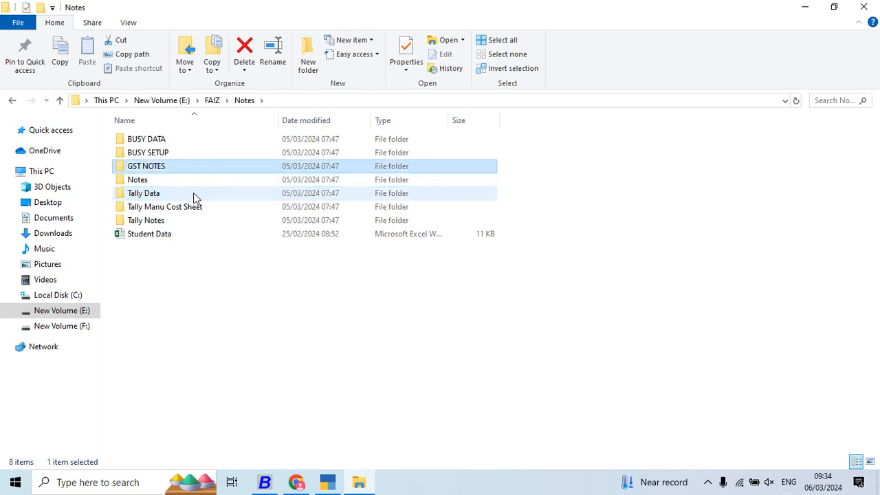
pyautogui.press('Return')
pyautogui.press('Down')
pyautogui.press('Up')
pyautogui.press('Return')
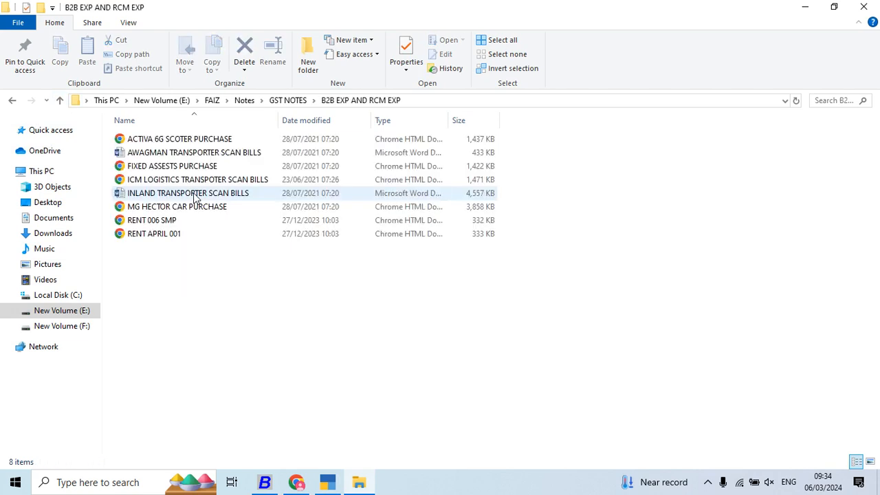
# - Open the ICM LOGISTICS TRANSPOTER SCAN BILLS PDF from the expense bills folder
pyautogui.press('Down')
pyautogui.press('Down')
pyautogui.press('Down')
pyautogui.press('Down')
pyautogui.press('Down')
pyautogui.press('Down')
pyautogui.press('Up')
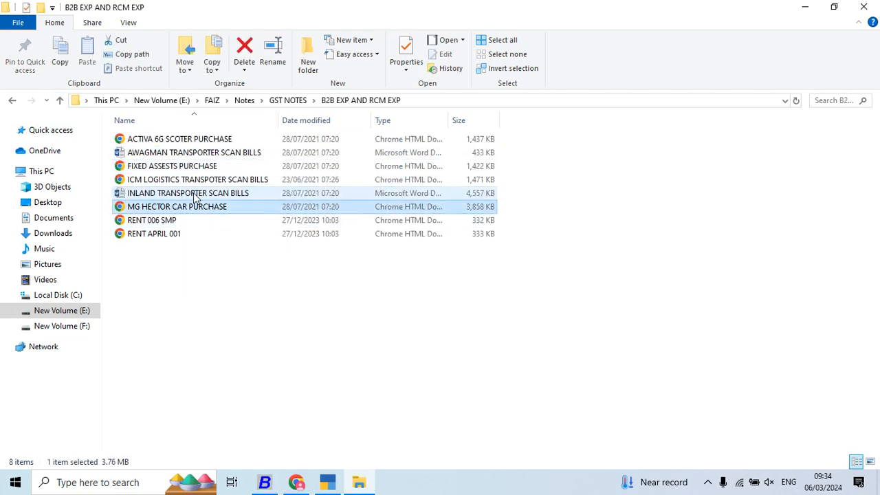
pyautogui.press('Up')
pyautogui.press('Up')
pyautogui.press('Up')
pyautogui.press('Down')
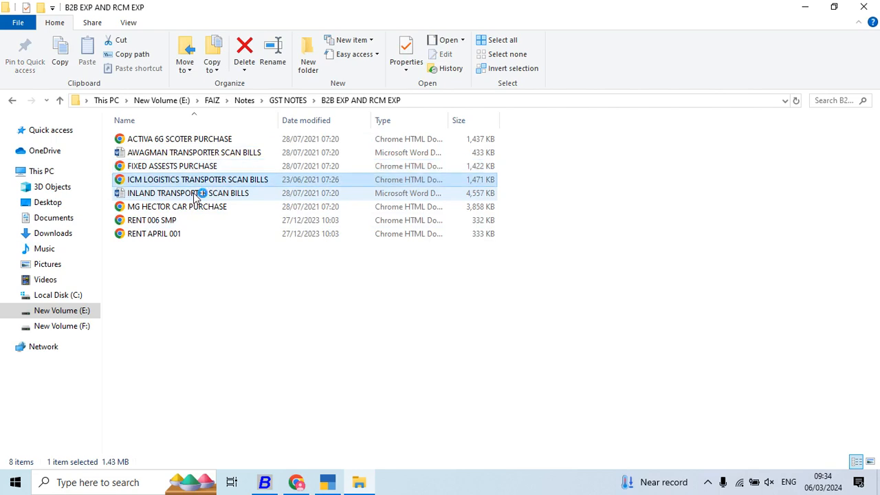
pyautogui.press('Return')
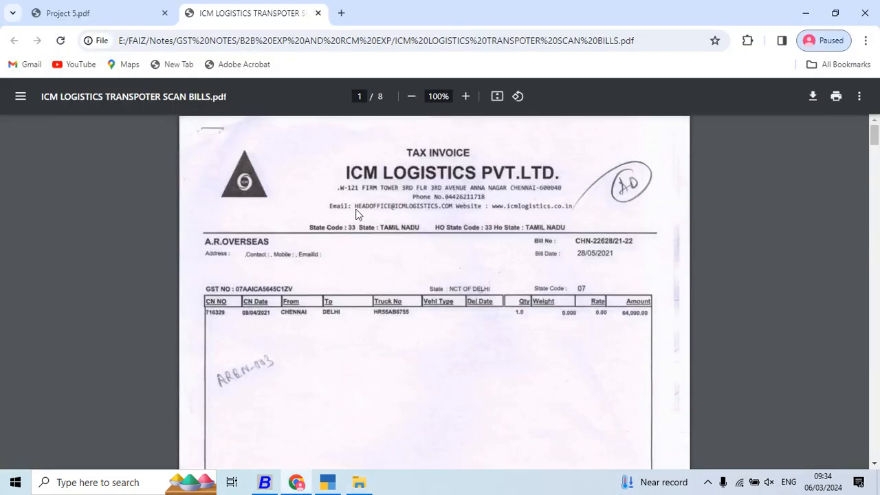
# - Switch to Busy, exit the program and return to the ICM Logistics bill
pyautogui.hotkey('alt', 'Tab')
pyautogui.hotkey('alt', 'Tab')
pyautogui.hotkey('alt', 'Tab')
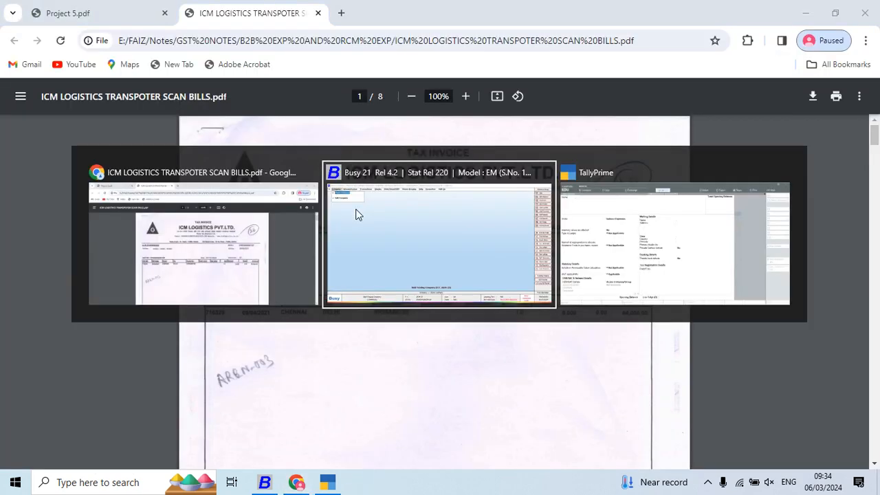
pyautogui.press('Return')
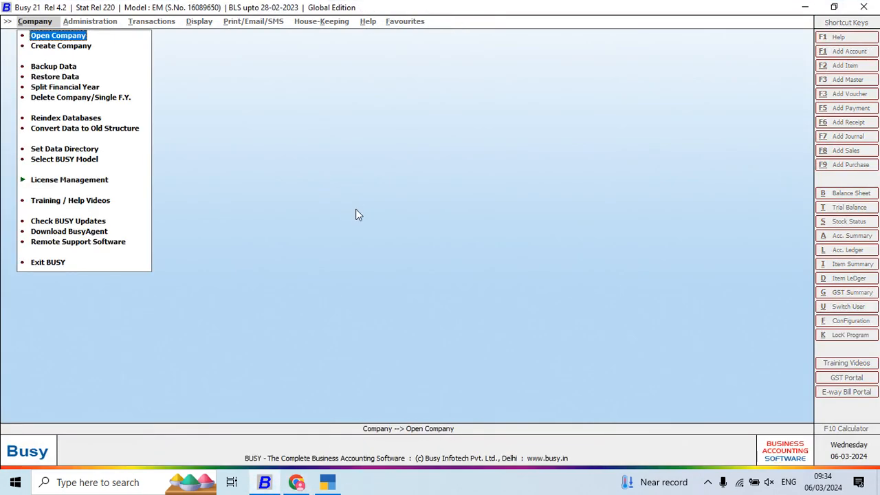
pyautogui.press('Up')
pyautogui.press('Return')
pyautogui.hotkey('alt', 'Tab')
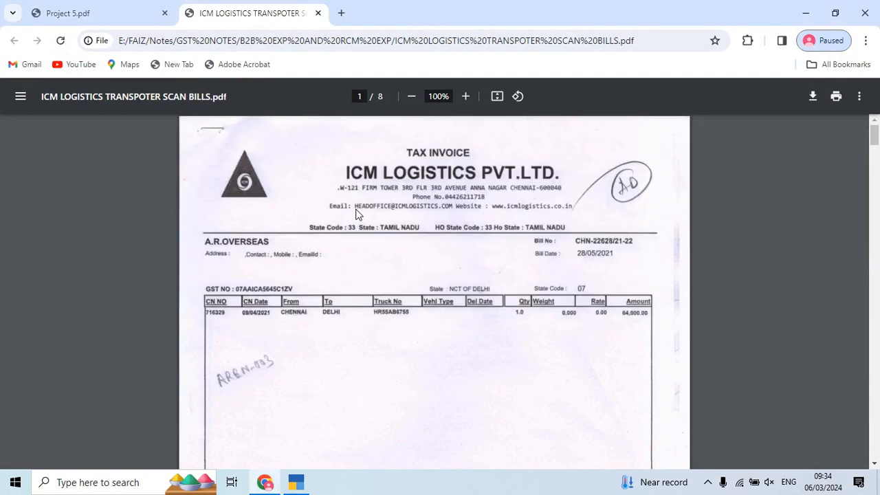
# - Switch to TallyPrime, name the new ledger Icm Logistics Pvt Ltd as on the bill, and place it under Sundry Creditors
pyautogui.hotkey('alt', 'Tab')
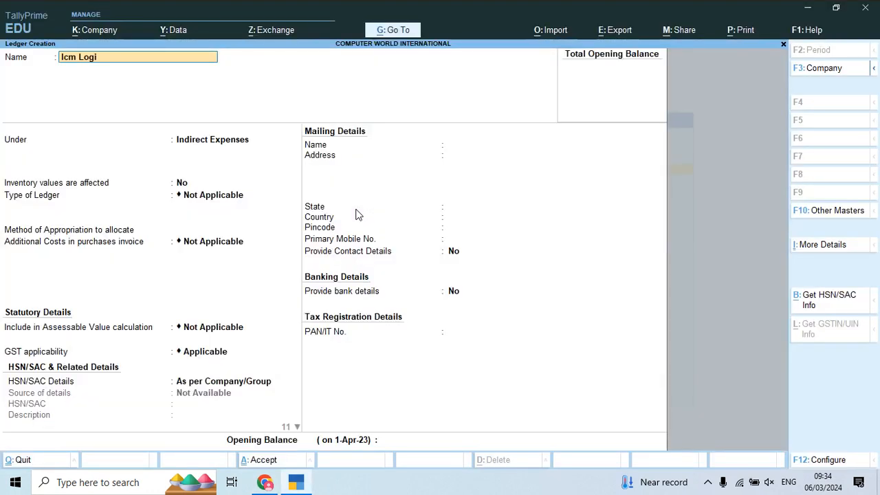
pyautogui.hotkey('alt', 'Tab')
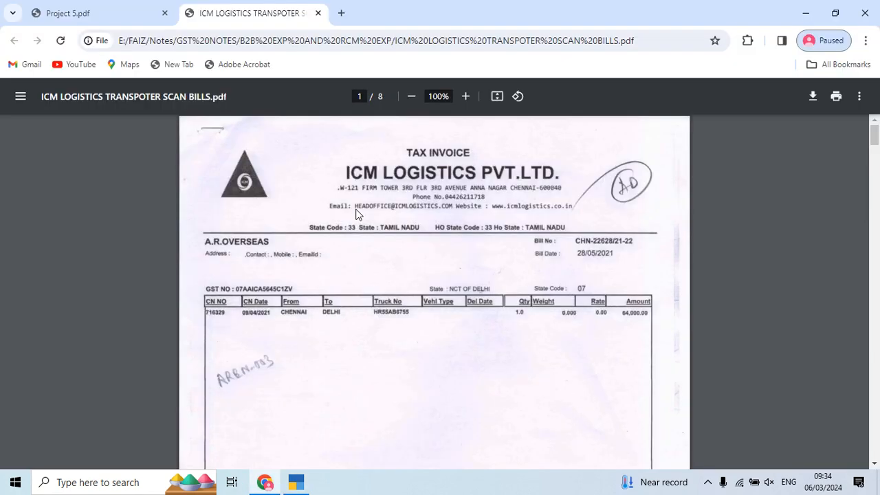
pyautogui.hotkey('alt', 'Tab')
pyautogui.write('Pvt')
pyautogui.press('Return')
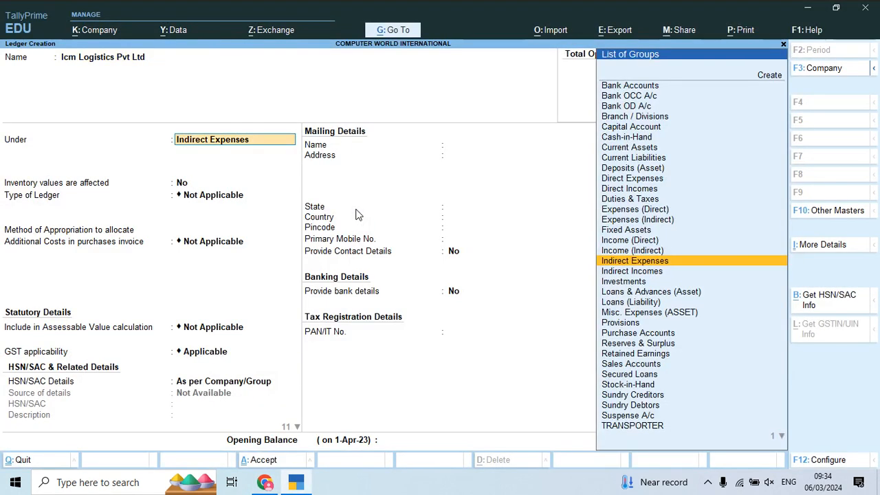
pyautogui.write('Sun')
pyautogui.press('Return')
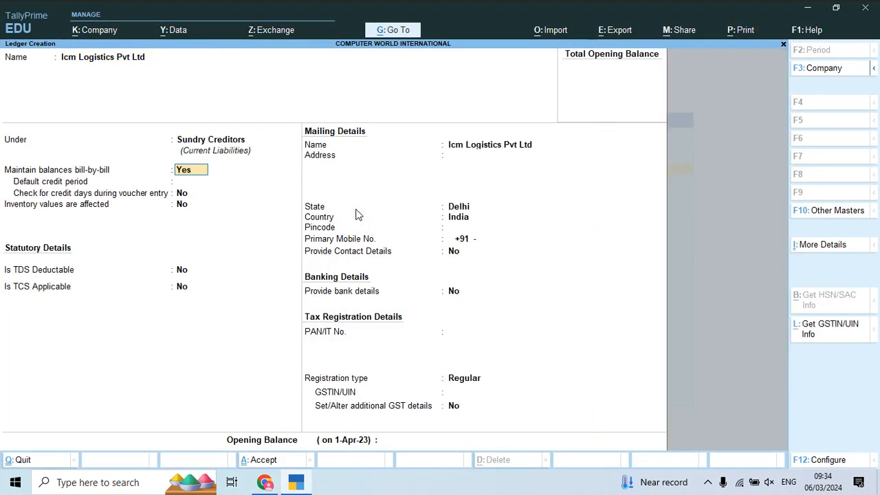
# - Try to create a new group named Transporter from the ledger's parent group selection
pyautogui.press('BackSpace')
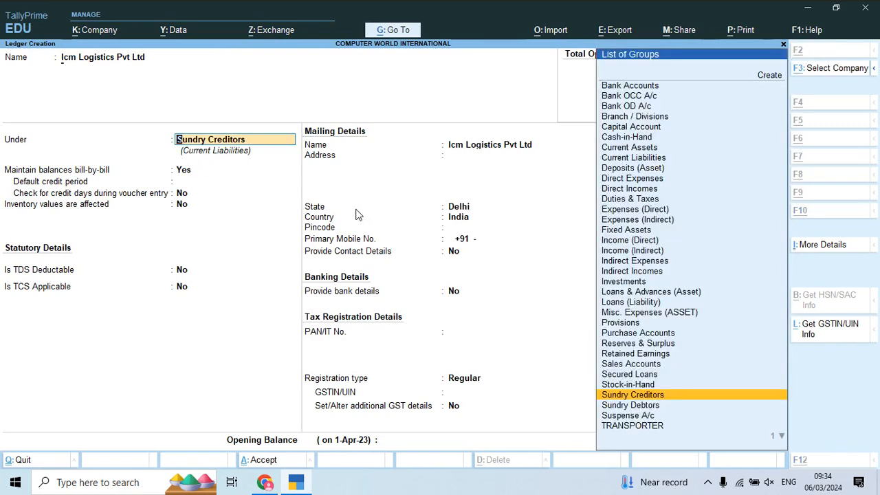
pyautogui.hotkey('alt', 'c')
pyautogui.write('Tra')
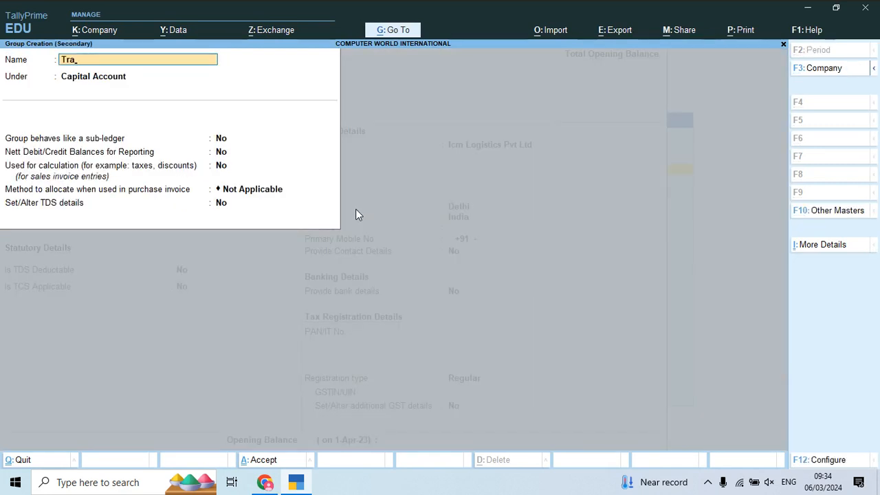
pyautogui.write('ns')
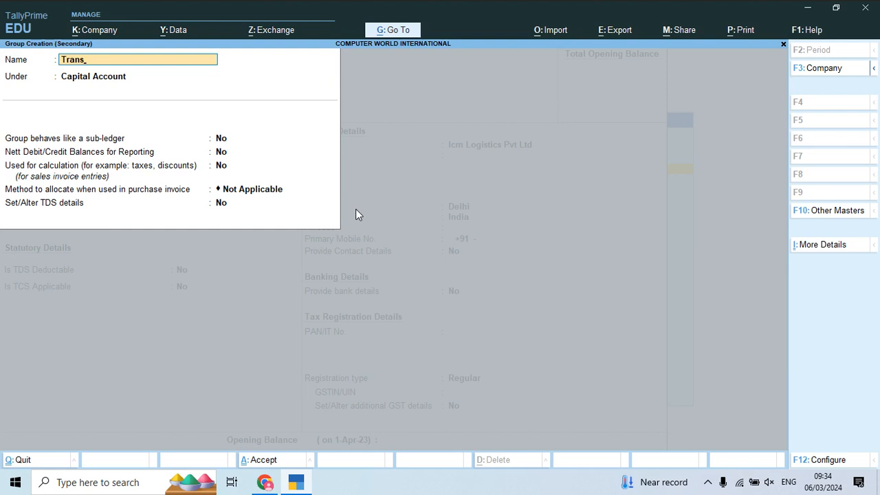
pyautogui.write('porter')
pyautogui.press('Return')
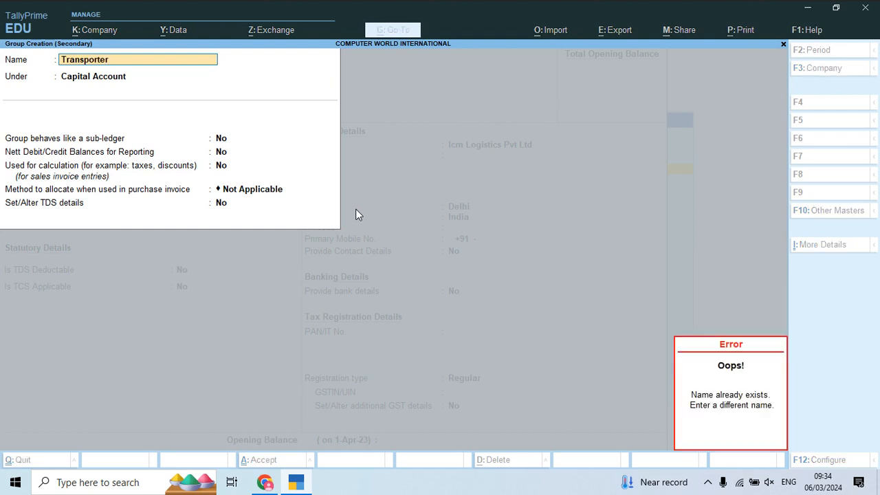
pyautogui.press('Escape')
pyautogui.press('Escape')
pyautogui.press('Escape')
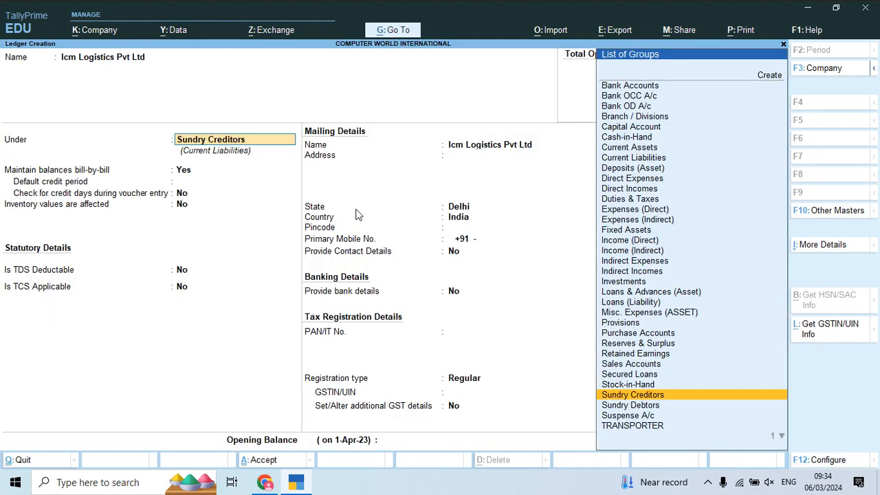
# - Assign the ledger to the existing TRANSPORTER group and go through that group's settings, keeping it under Sundry Creditors
pyautogui.write('Tra')
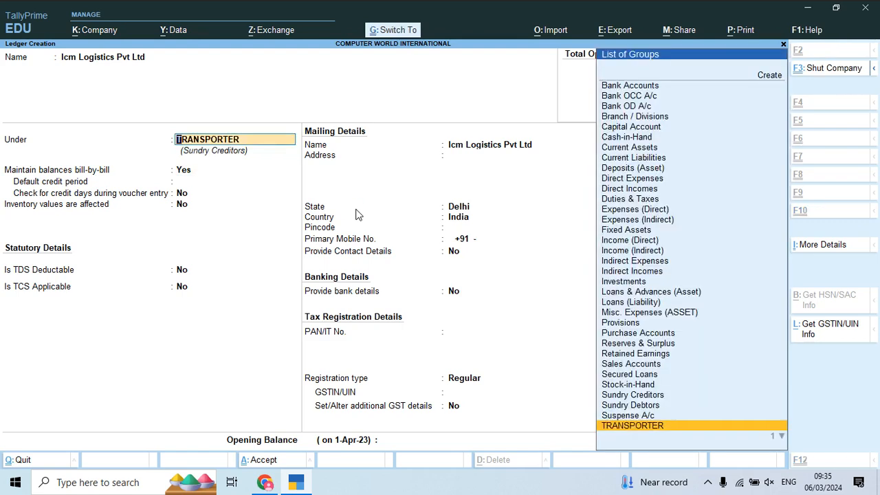
pyautogui.hotkey('ctrl', 'Return')
pyautogui.press('Return')
pyautogui.press('Return')
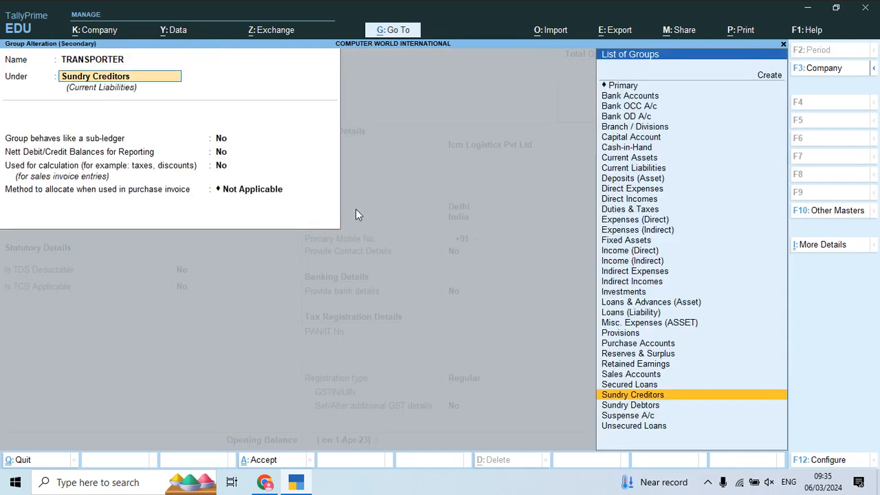
pyautogui.press('Return')
pyautogui.press('Return')
pyautogui.press('Return')
pyautogui.press('Return')
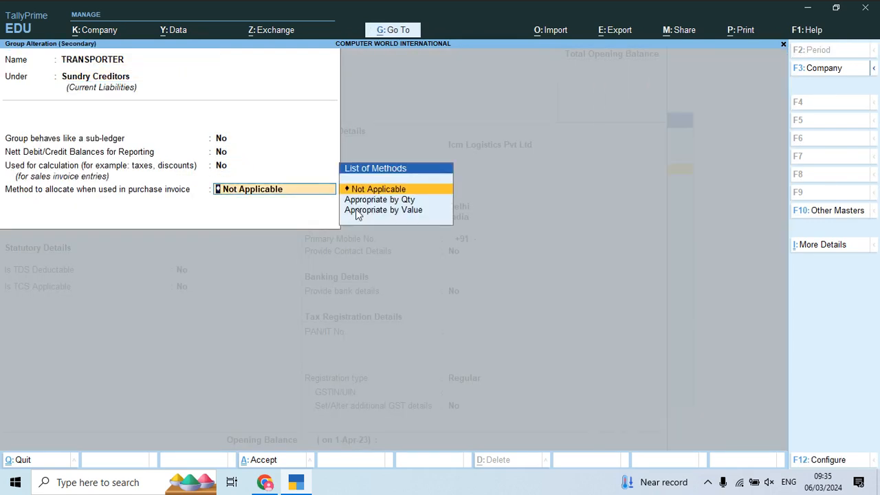
pyautogui.press('Return')
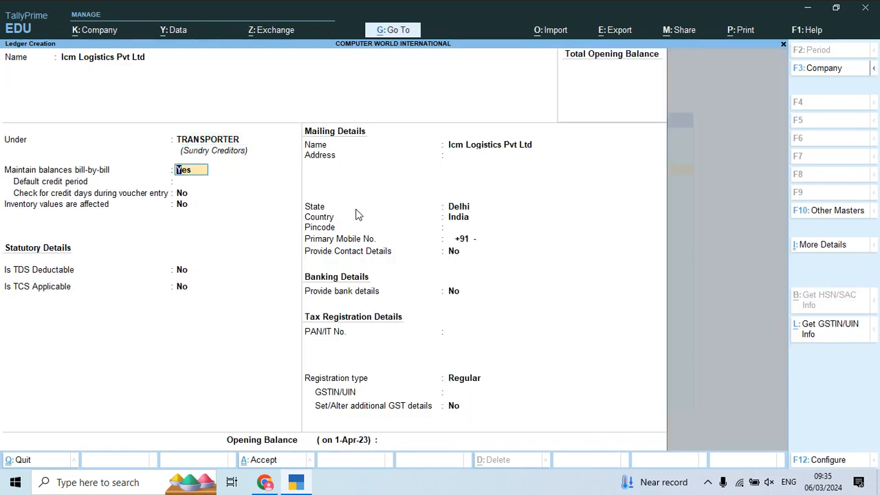
# - Keep the bill-by-bill defaults and set Is TDS Deductable to Yes for the Icm Logistics ledger
pyautogui.press('Return')
pyautogui.press('Return')
pyautogui.press('Return')
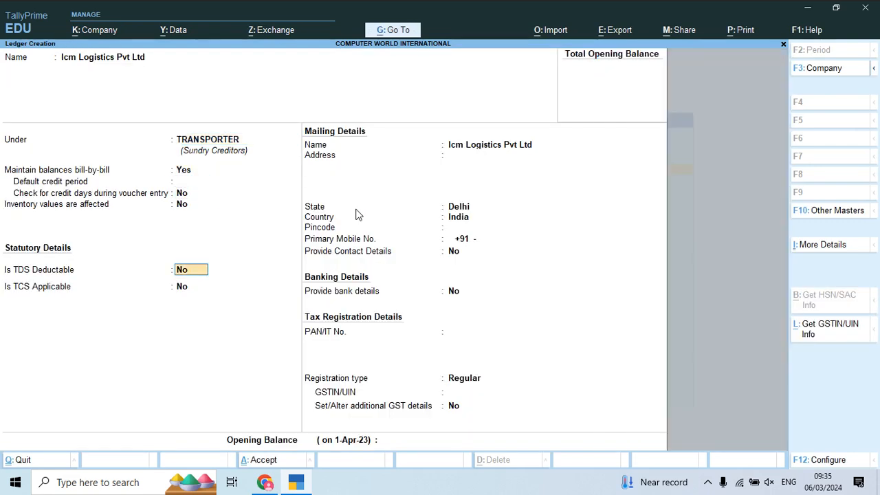
pyautogui.write('y')
pyautogui.press('Return')
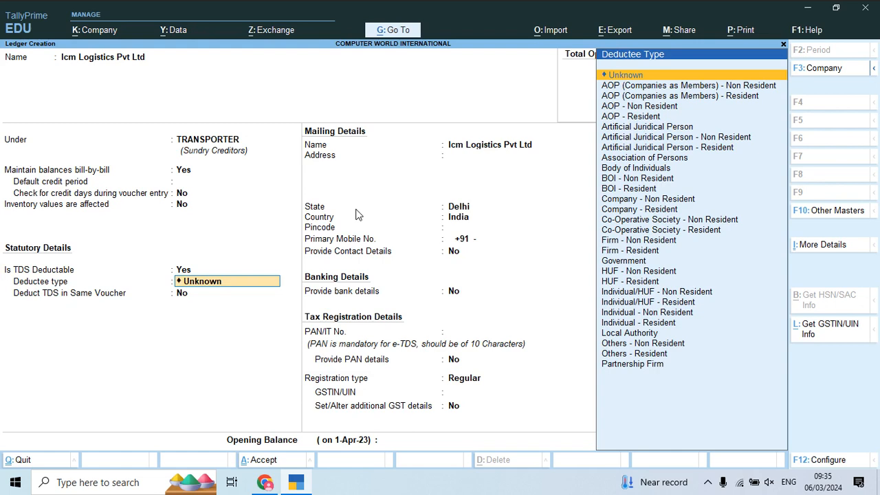
# - Check the transporter's PAN and GST details at the end of the ICM Logistics invoice, and return to the ledger
pyautogui.hotkey('alt', 'Tab')
pyautogui.scroll(-3, 306, 303)
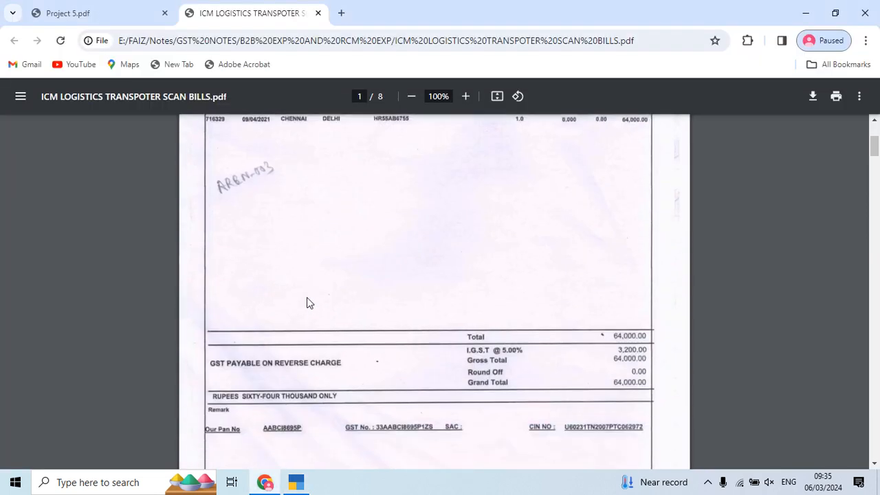
pyautogui.scroll(-1, 308, 302)
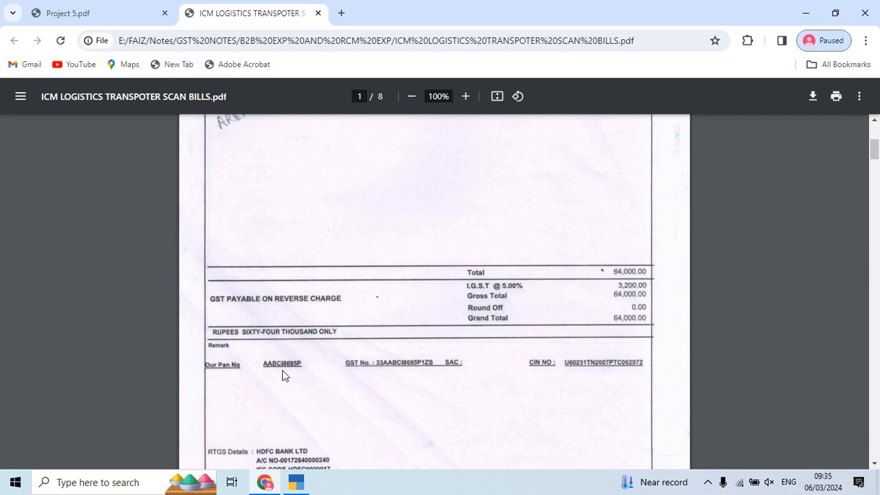
pyautogui.hotkey('alt', 'Tab')
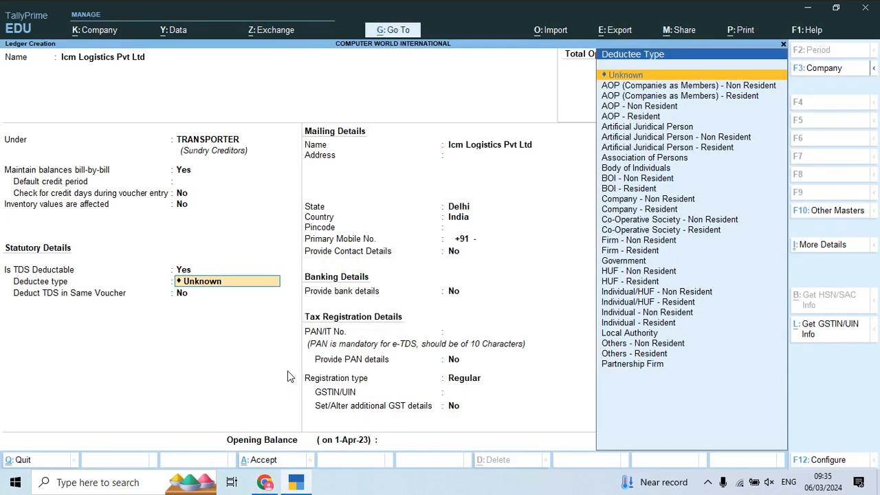
# - Set the deductee type to Company - Resident and Deduct TDS in Same Voucher to Yes
pyautogui.press('Down')
pyautogui.press('Down')
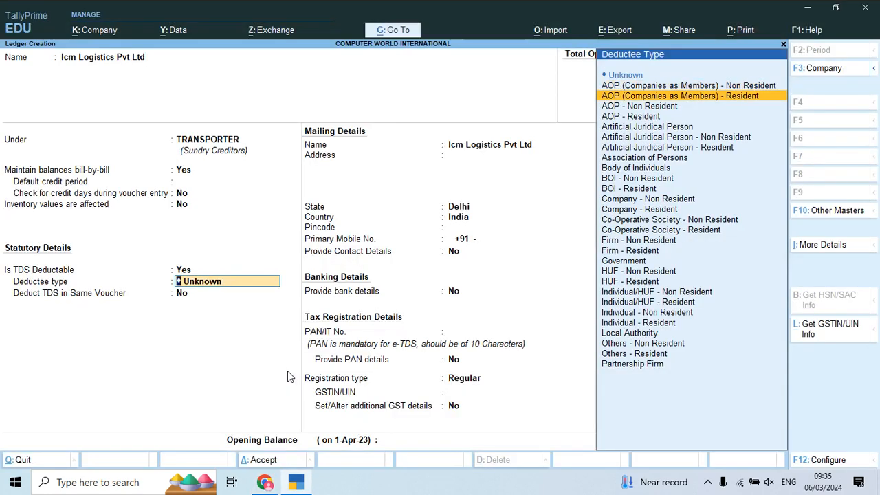
pyautogui.press('Down')
pyautogui.press('Down')
pyautogui.press('Down')
pyautogui.press('Down')
pyautogui.press('Down')
pyautogui.press('Down')
pyautogui.press('Down')
pyautogui.press('Down')
pyautogui.press('Down')
pyautogui.press('Down')
pyautogui.press('Down')
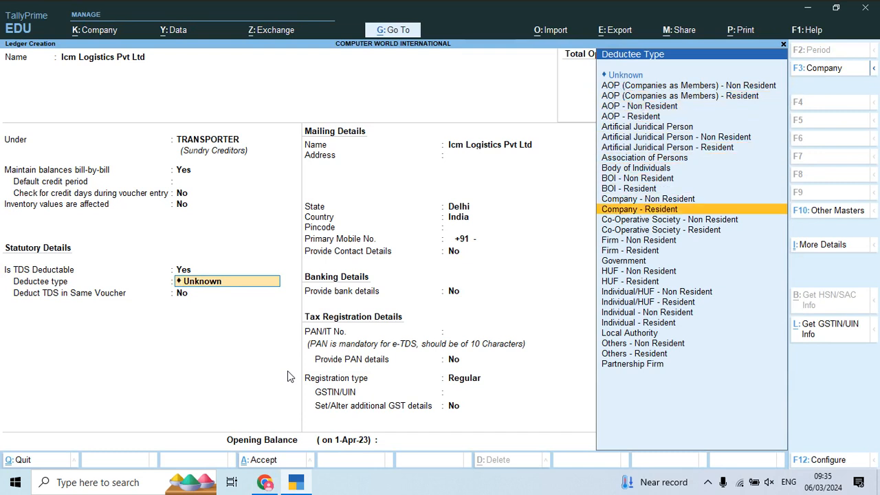
pyautogui.press('Up')
pyautogui.press('Down')
pyautogui.press('Return')
pyautogui.press('y')
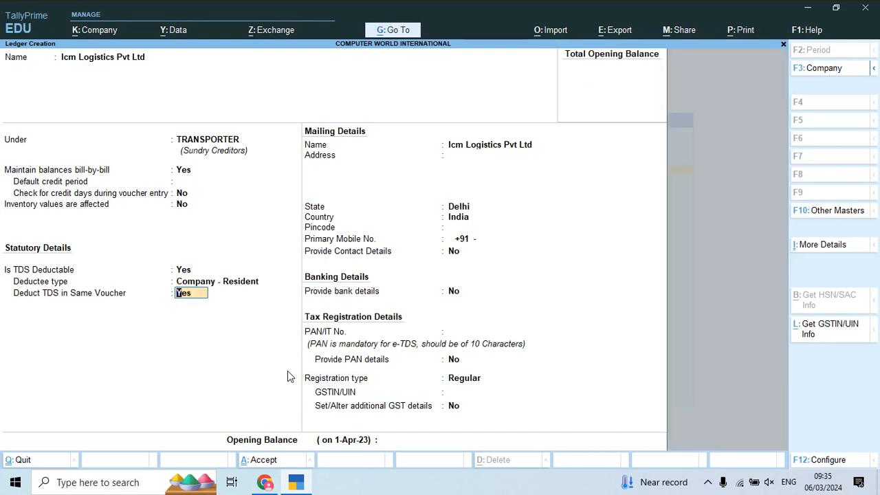
pyautogui.press('Return')
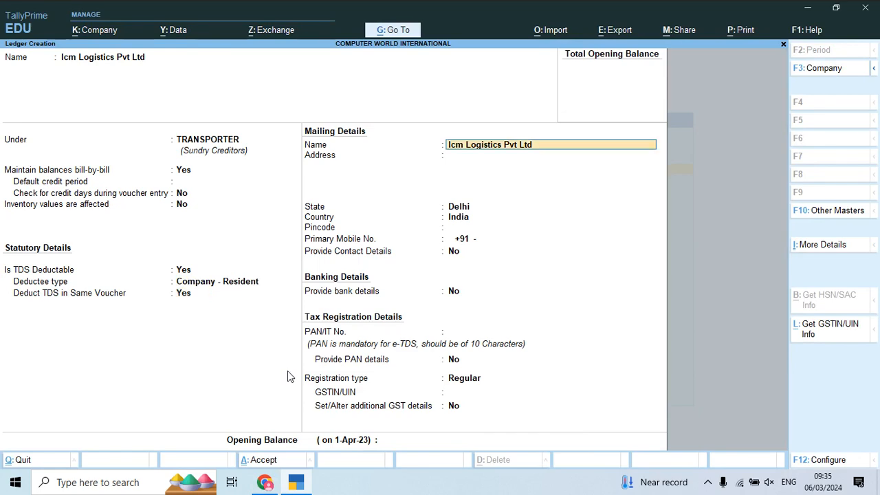
# - Start the ledger's mailing address with the unit number and building name from the ICM Logistics invoice header
pyautogui.press('Return')
pyautogui.hotkey('alt', 'Tab')
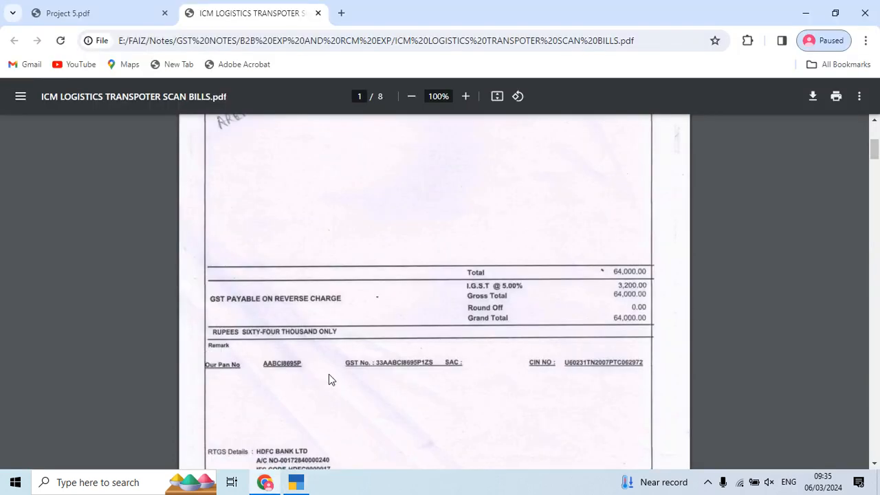
pyautogui.scroll(5, 329, 375)
pyautogui.hotkey('alt', 'Tab')
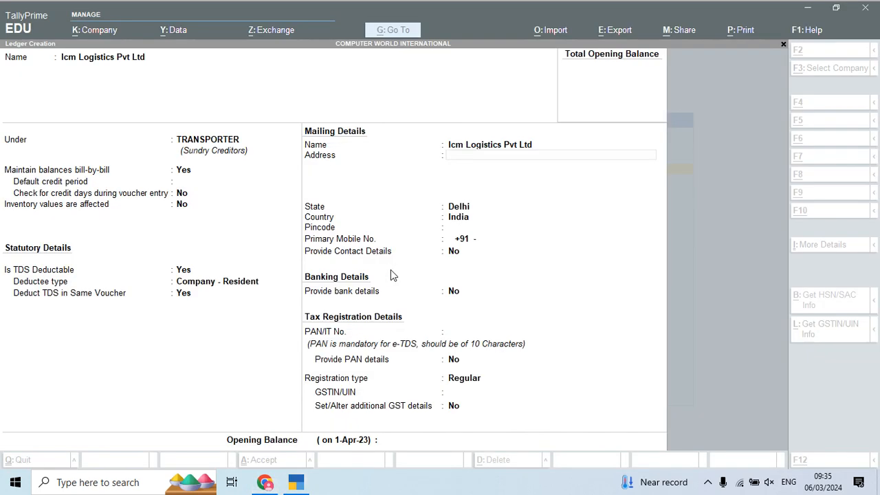
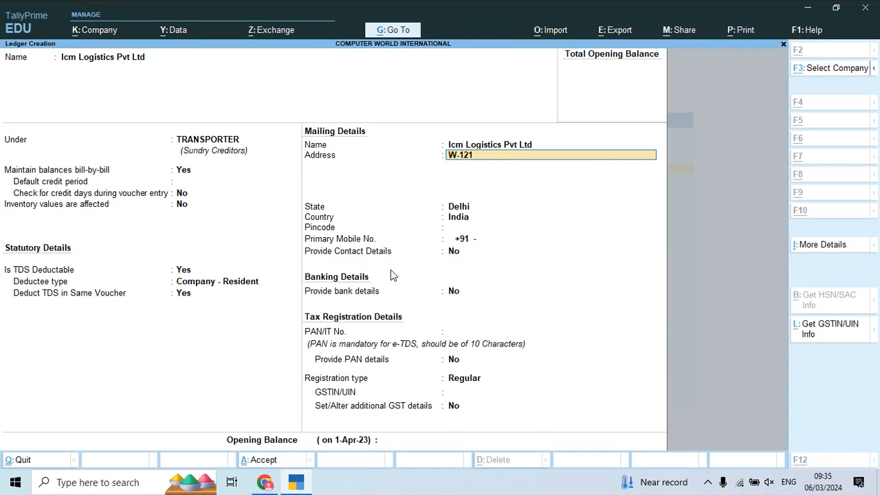
pyautogui.hotkey('alt', 'Tab')
pyautogui.hotkey('alt', 'Tab')
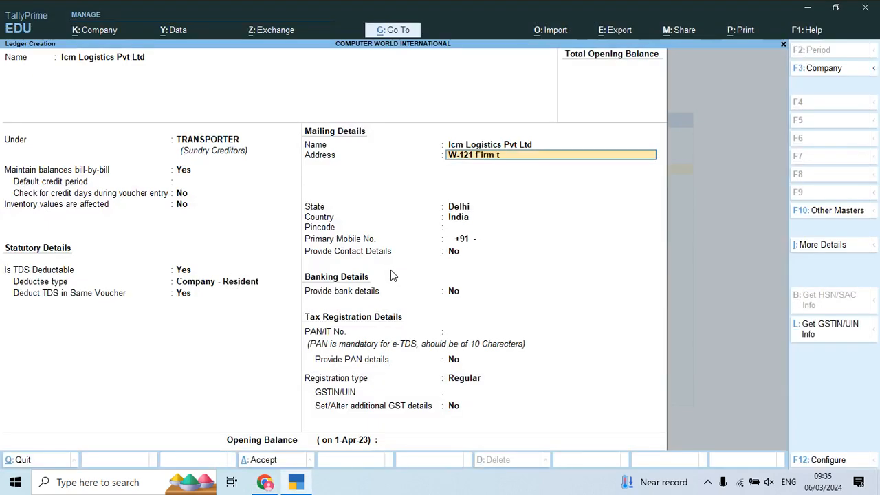
# - Complete the first address line with the floor and avenue given on the invoice
pyautogui.hotkey('alt', 'Tab')
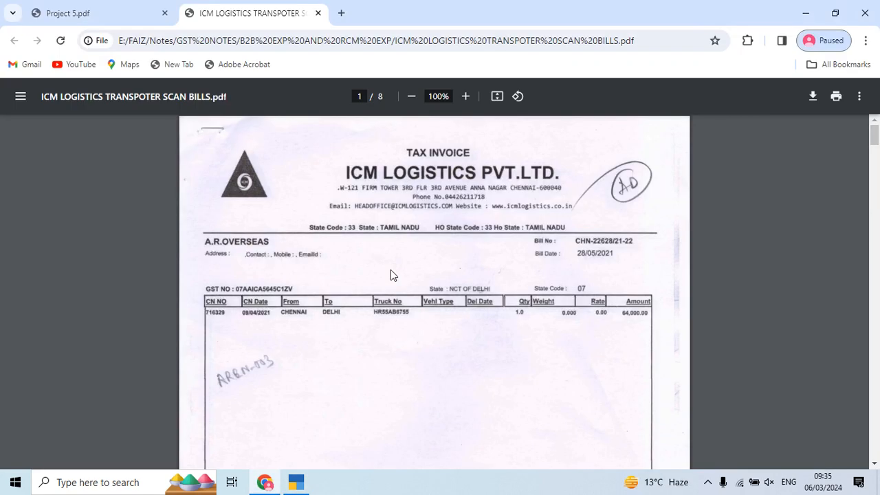
pyautogui.hotkey('alt', 'Tab')
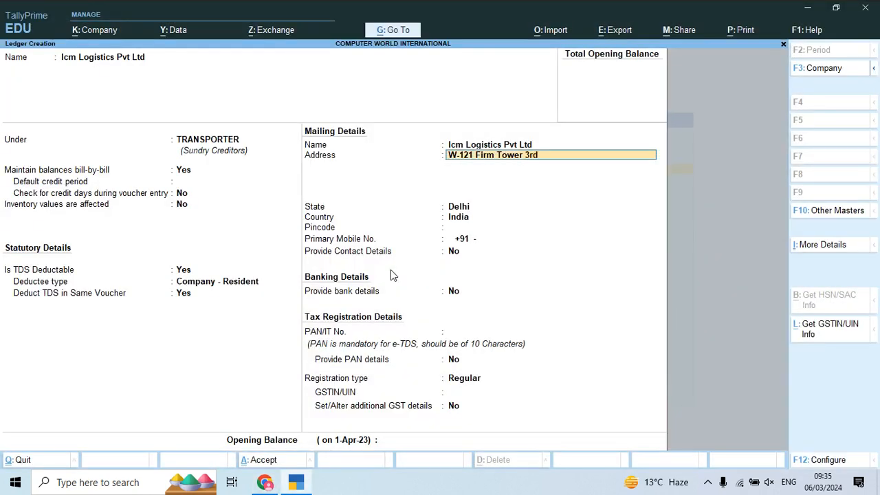
pyautogui.hotkey('alt', 'Tab')
pyautogui.hotkey('alt', 'Tab')
pyautogui.hotkey('alt', 'Tab')
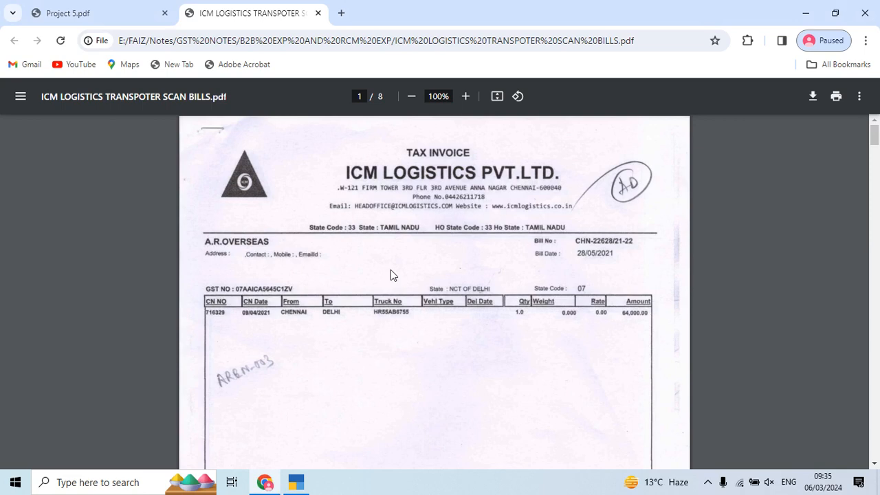
pyautogui.hotkey('alt', 'Tab')
pyautogui.hotkey('alt', 'Tab')
pyautogui.hotkey('alt', 'Tab')
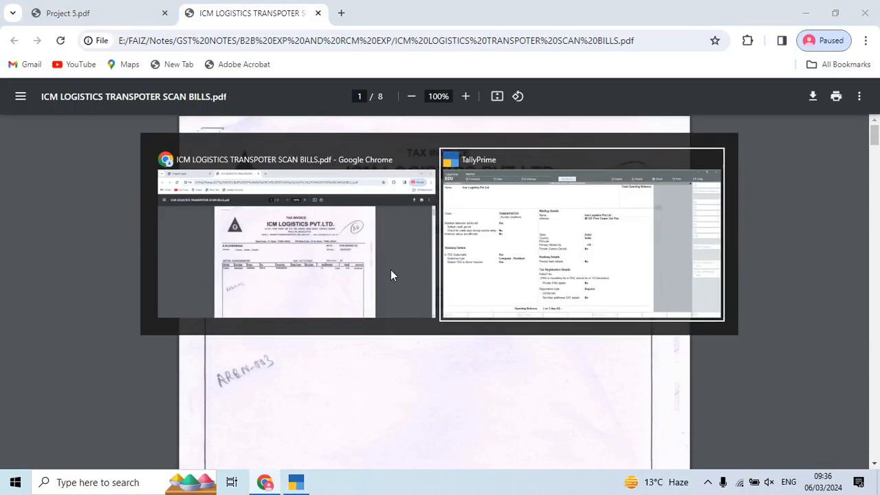
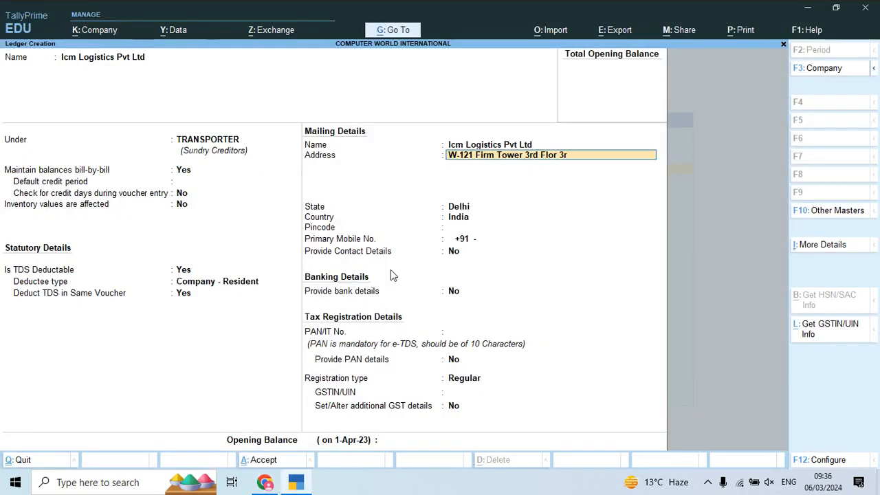
pyautogui.press('Return')
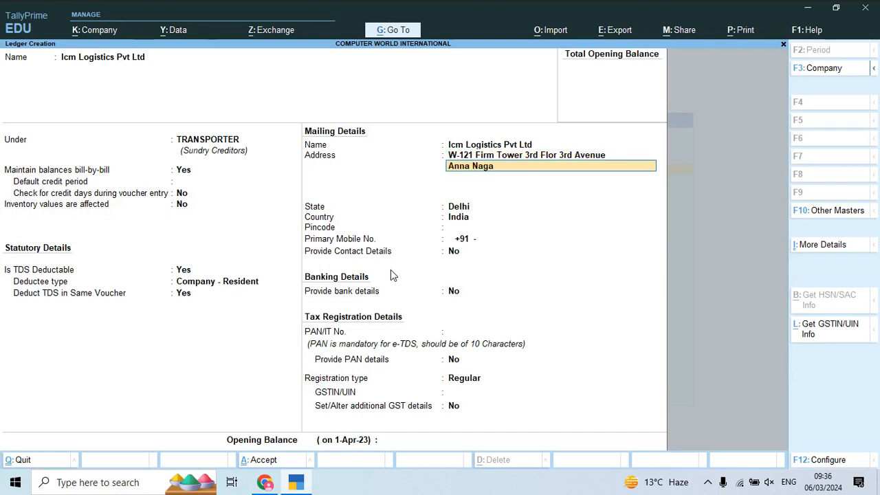
# - Fill the second address line with the locality, city and postal code from the invoice
pyautogui.hotkey('alt', 'Tab')
pyautogui.hotkey('alt', 'Tab')
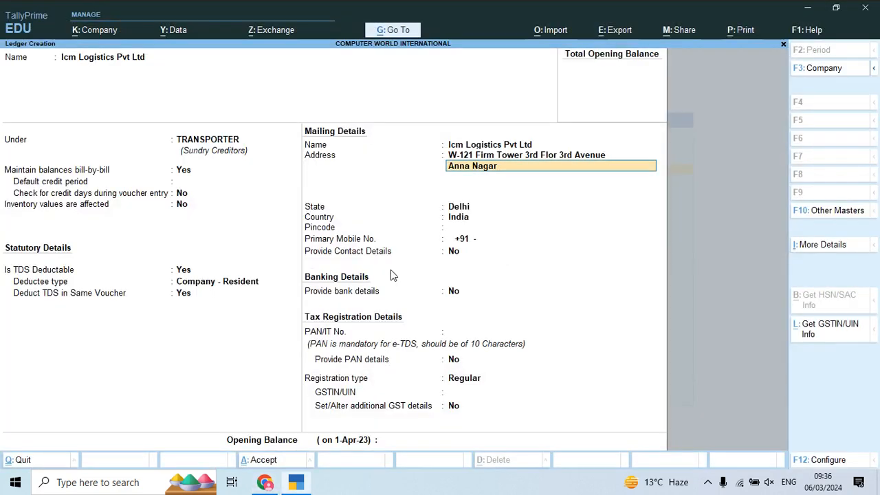
pyautogui.hotkey('alt', 'Tab')
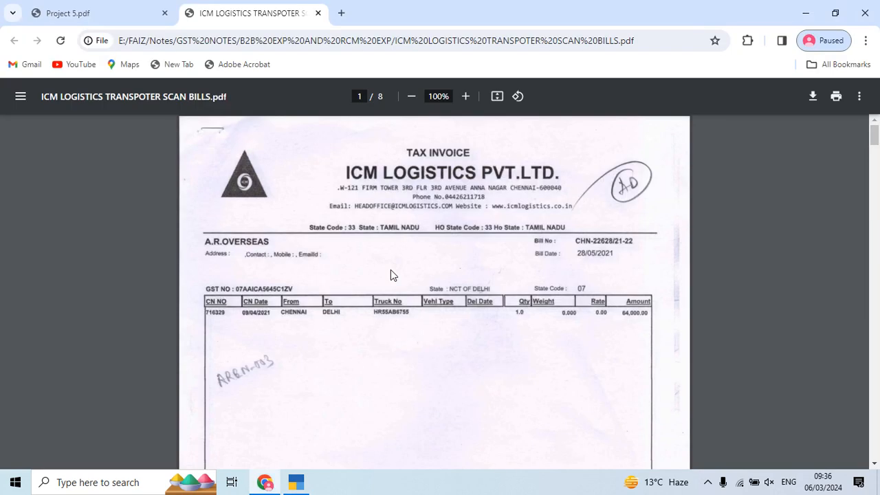
pyautogui.hotkey('alt', 'Tab')
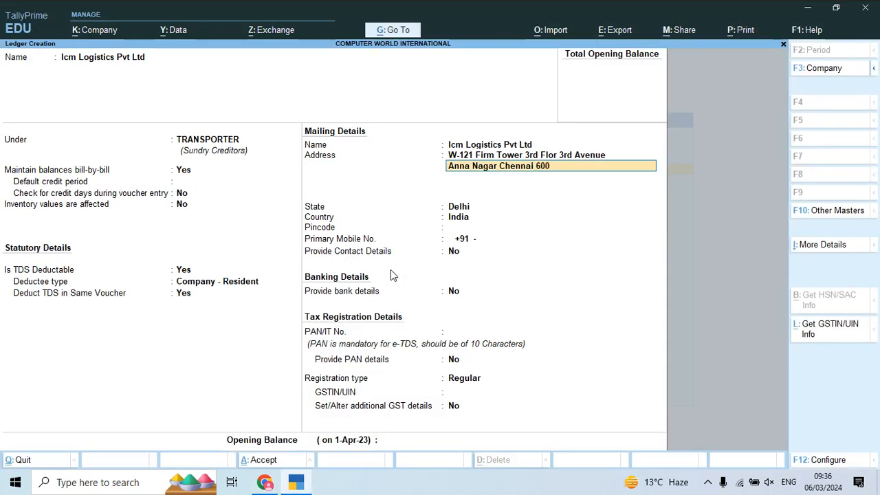
pyautogui.press('Return')
# - Set the state to Tamil Nadu and enter the invoice's pincode, leaving the mobile number blank and contact and bank details at No
pyautogui.press('Return')
pyautogui.write('Tam')
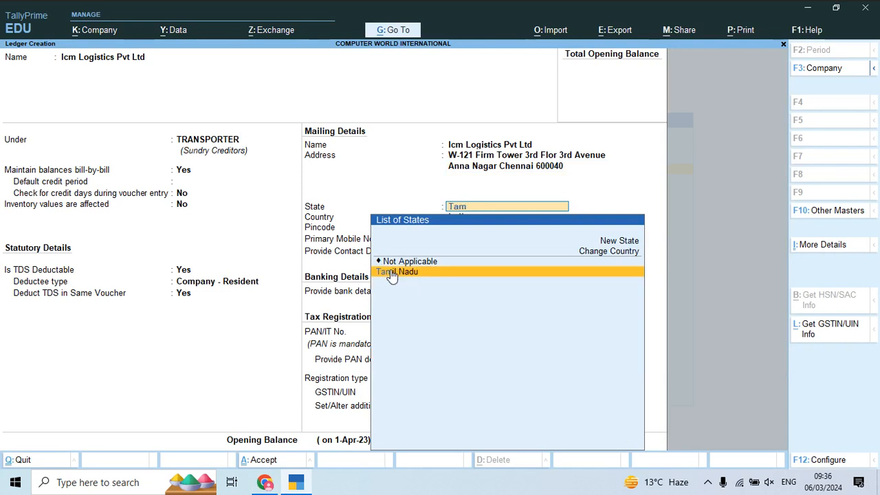
pyautogui.press('Return')
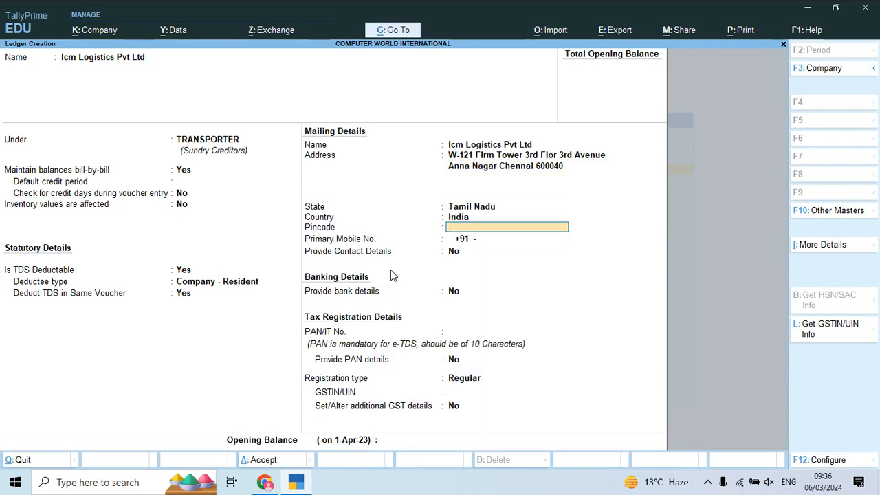
pyautogui.write('600040')
pyautogui.press('Return')
pyautogui.press('Return')
pyautogui.press('Return')
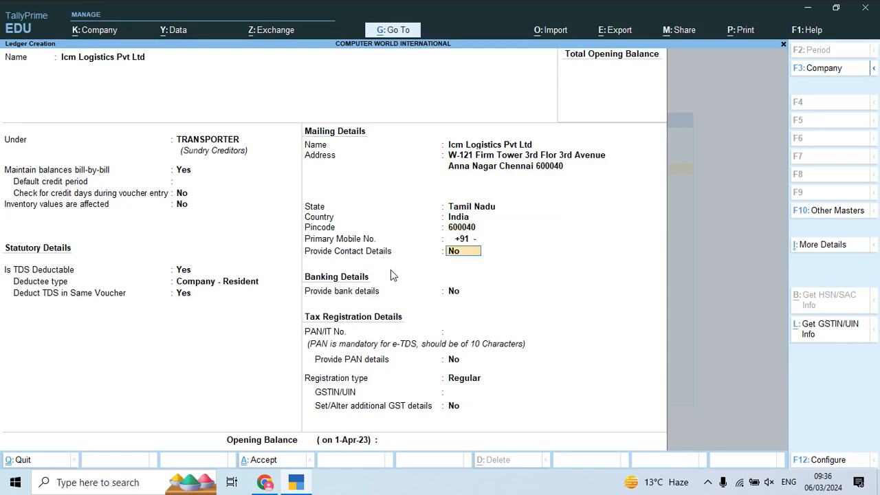
pyautogui.press('Return')
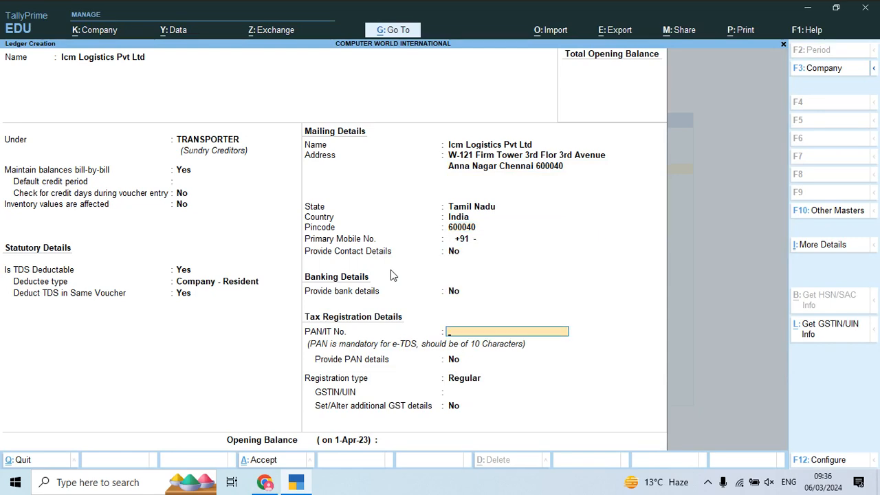
# - Enter the transporter's PAN as printed at the end of the invoice
pyautogui.hotkey('alt', 'Tab')
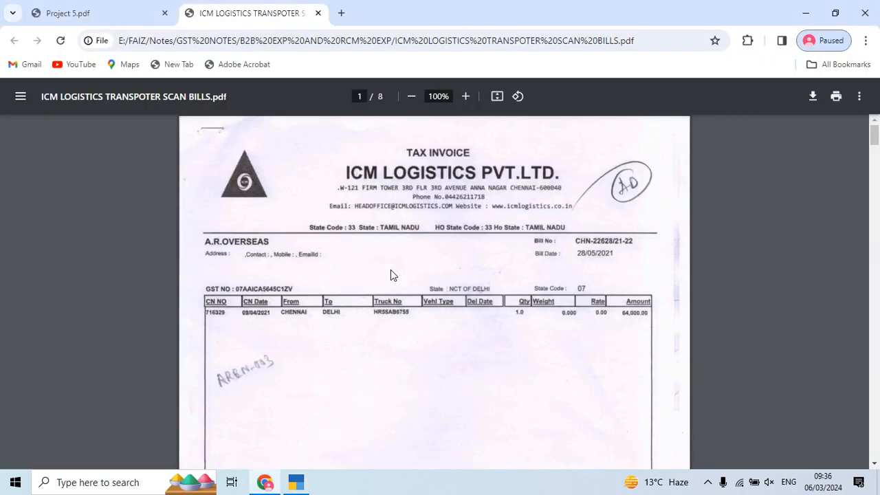
pyautogui.scroll(-5, 392, 272)
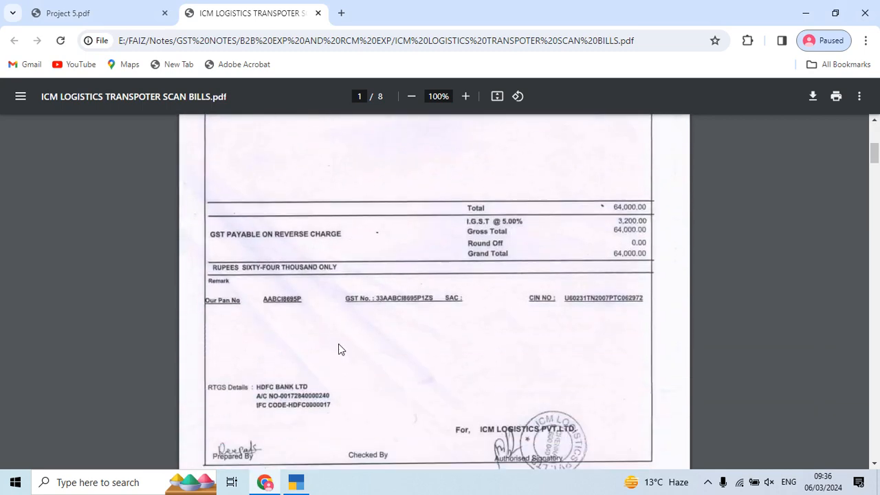
pyautogui.hotkey('alt', 'Tab')
pyautogui.hotkey('alt', 'Tab')
pyautogui.hotkey('alt', 'Tab')
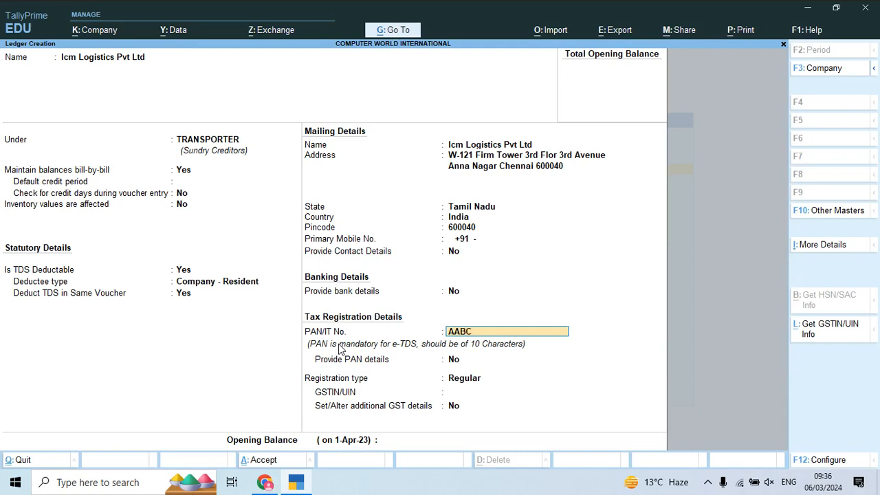
pyautogui.hotkey('alt', 'Tab')
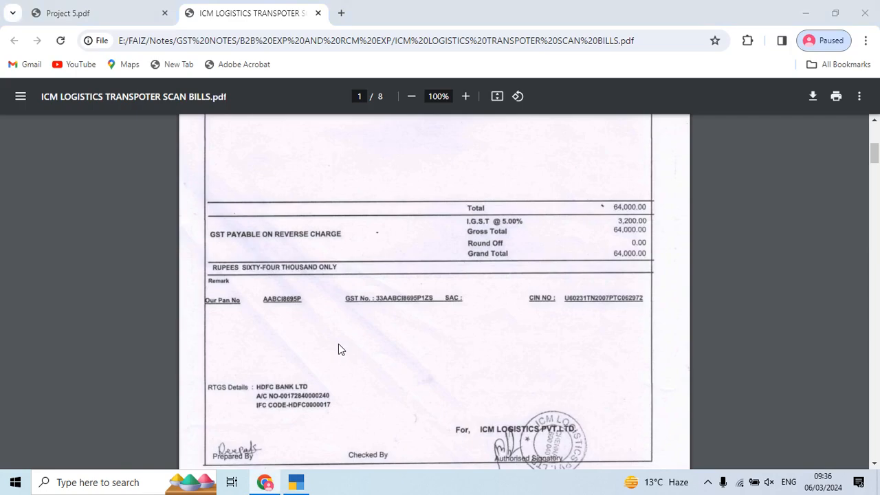
pyautogui.hotkey('alt', 'Tab')
pyautogui.hotkey('alt', 'Tab')
pyautogui.hotkey('alt', 'Tab')
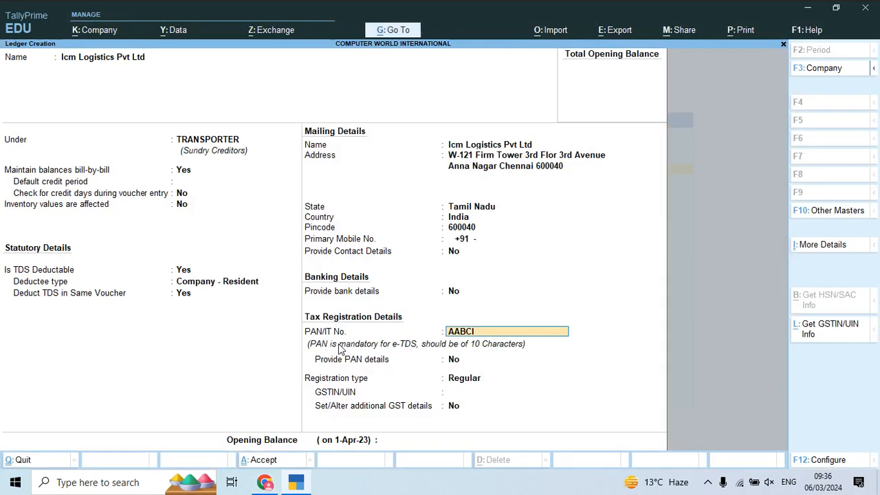
pyautogui.press('Return')
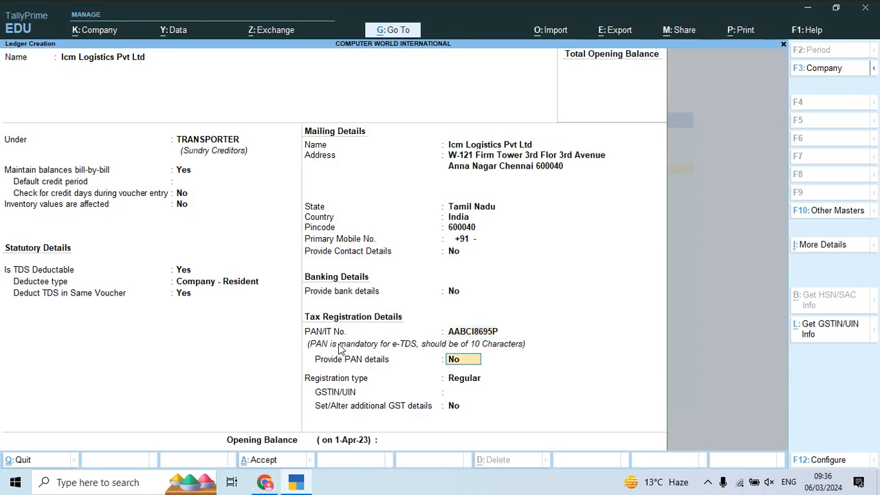
# - Keep Provide PAN details at No and the registration type Regular, and enter the transporter's GSTIN from the invoice
pyautogui.press('Return')
pyautogui.press('Return')
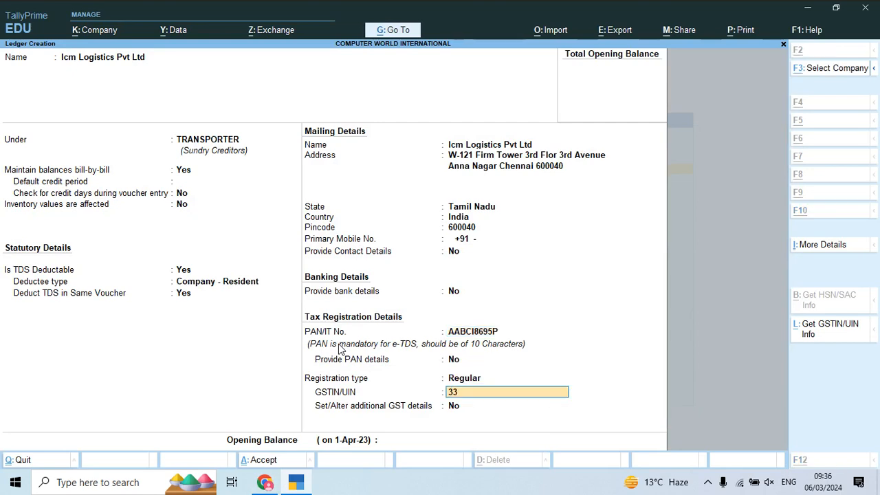
pyautogui.hotkey('alt', 'Tab')
pyautogui.hotkey('alt', 'Tab')
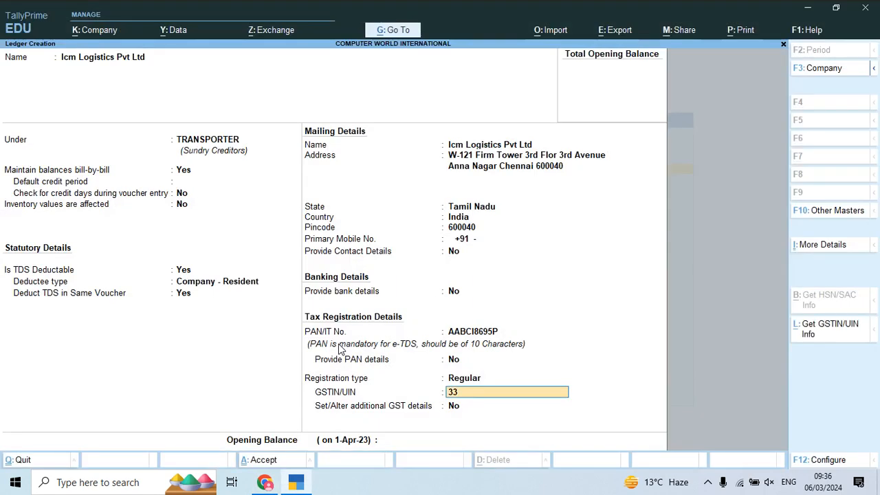
pyautogui.hotkey('alt', 'Tab')
pyautogui.hotkey('alt', 'Tab')
pyautogui.hotkey('alt', 'Tab')
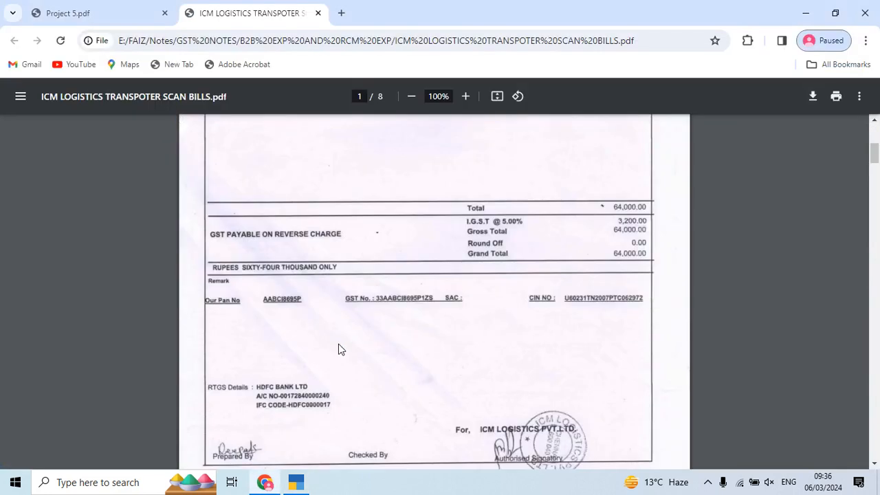
pyautogui.hotkey('alt', 'Tab')
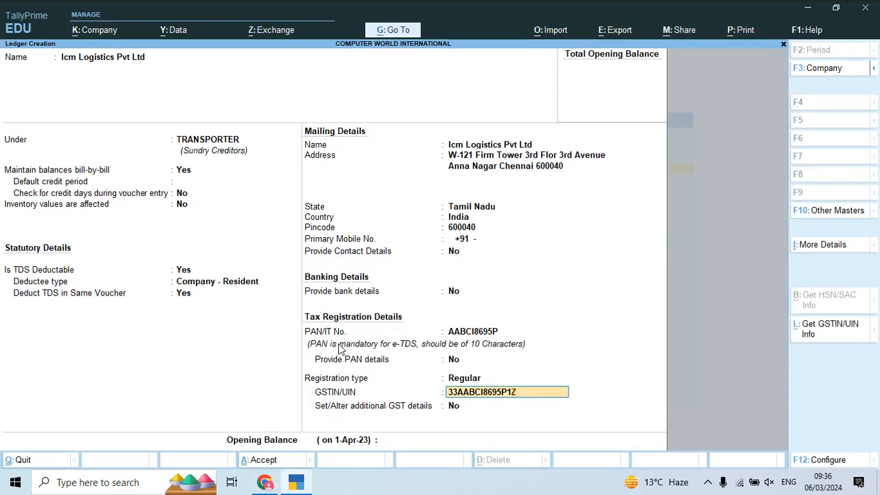
pyautogui.press('Return')
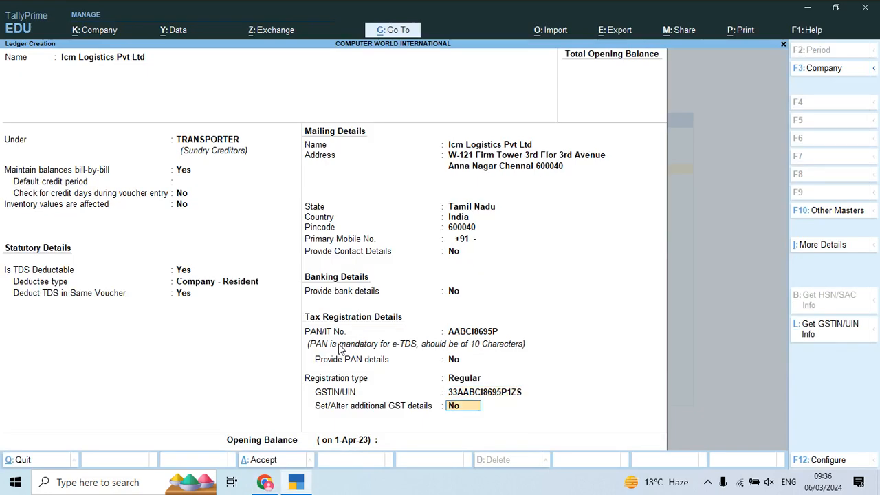
# - In the additional GST details, keep Tamil Nadu as place of supply, mark the party as a transporter with the prefilled ID, and save the ledger
pyautogui.press('y')
pyautogui.press('Return')
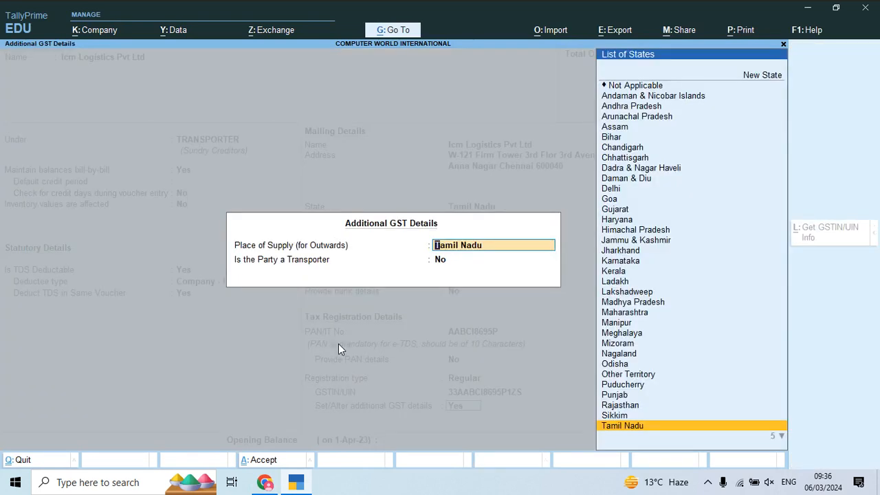
pyautogui.press('Return')
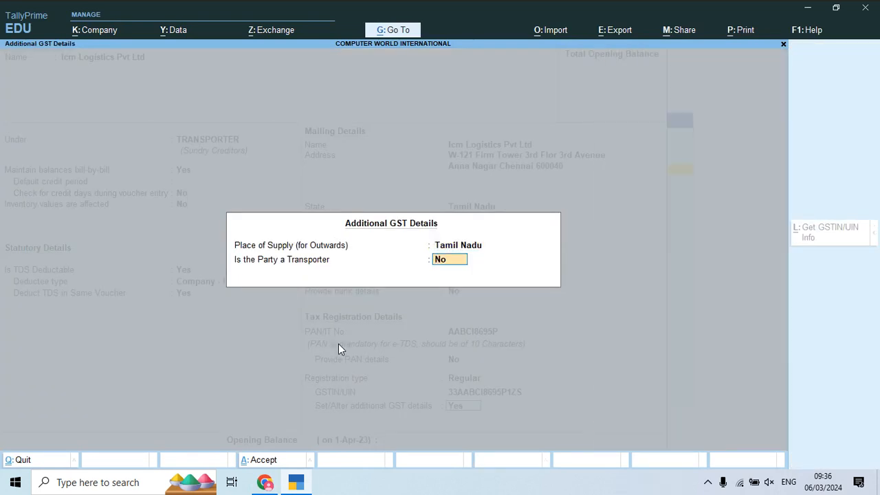
pyautogui.press('y')
pyautogui.press('Return')
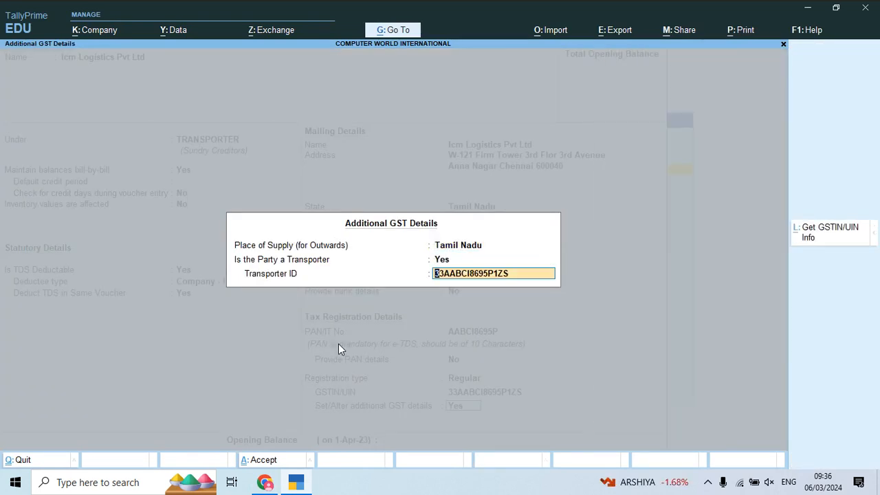
pyautogui.press('Return')
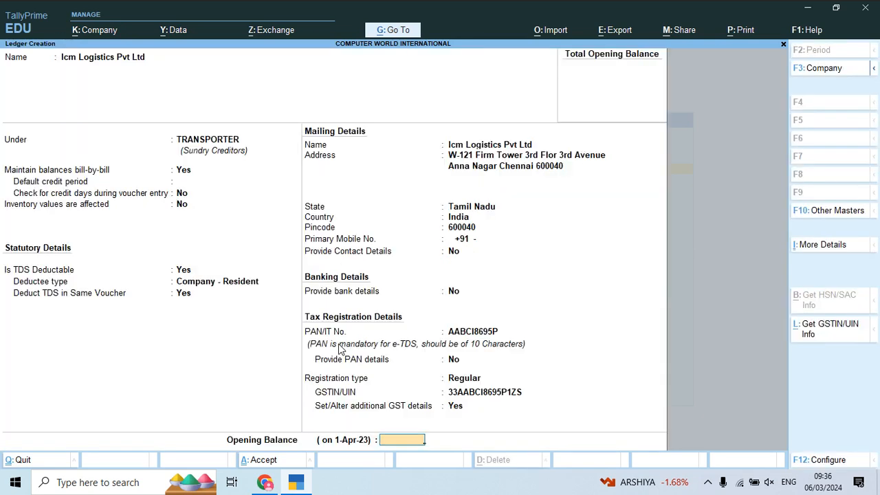
pyautogui.press('Return')
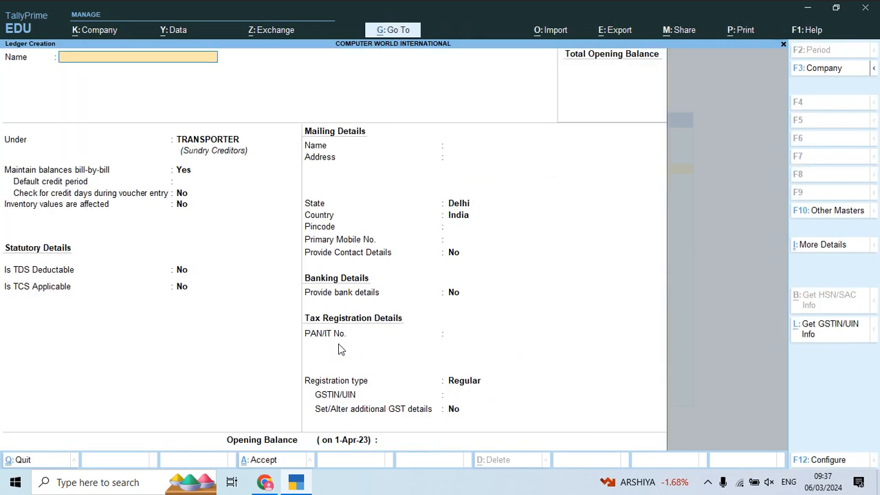
# - Leave ledger creation, return to the Gateway of Tally and open voucher entry
pyautogui.press('Escape')
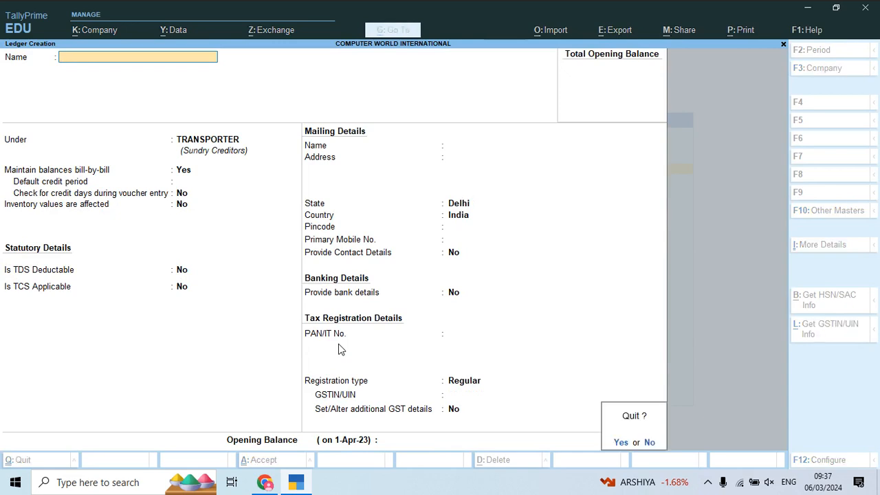
pyautogui.press('y')
pyautogui.press('Escape')
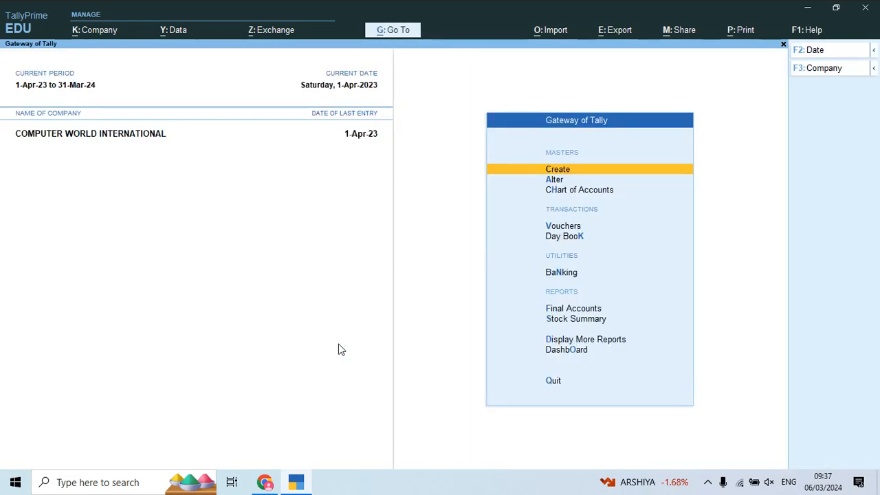
pyautogui.press('Down')
pyautogui.press('Down')
pyautogui.press('Down')
pyautogui.press('Return')
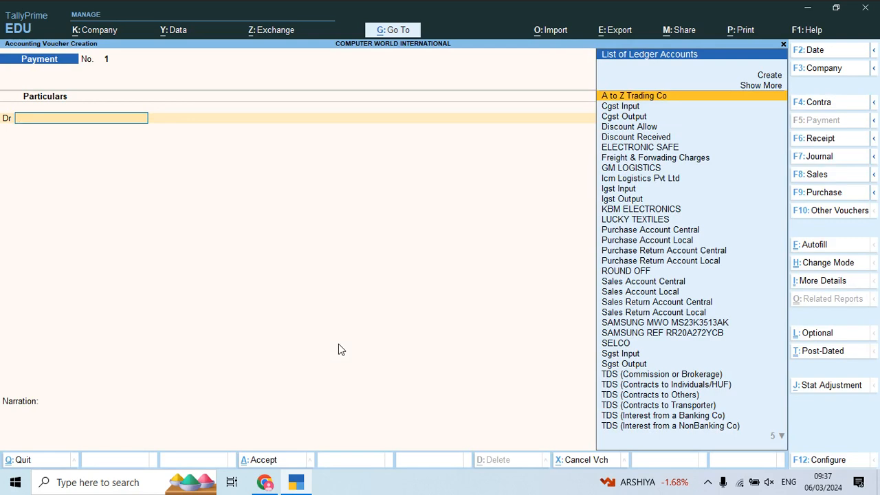
# - Switch the voucher to the journal type JN BILL NO
pyautogui.press('F7')
pyautogui.press('Up')
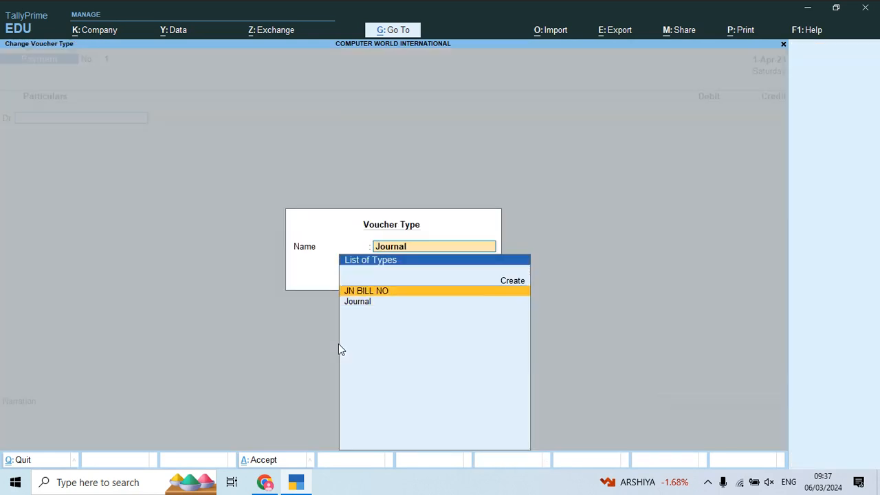
pyautogui.press('Return')
# - Number the voucher CHN-22628/21-22, taken from the bill number on the first ICM Logistics invoice
pyautogui.hotkey('alt', 'Tab')
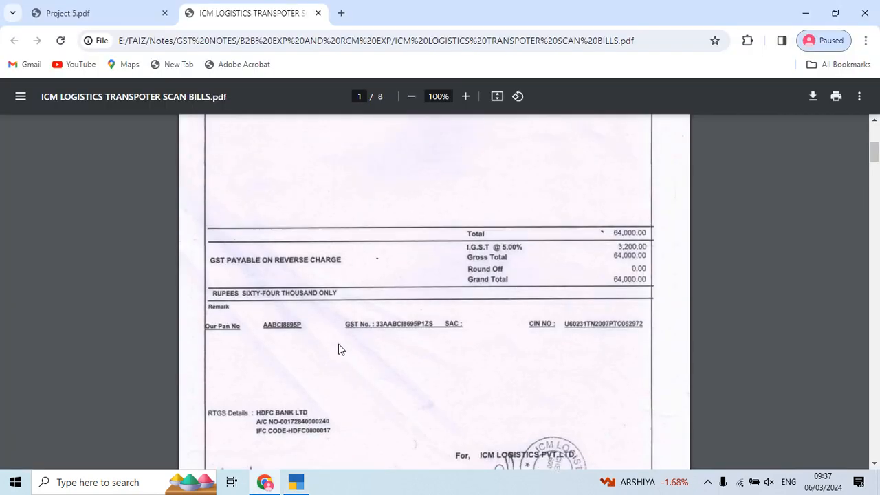
pyautogui.scroll(5, 338, 346)
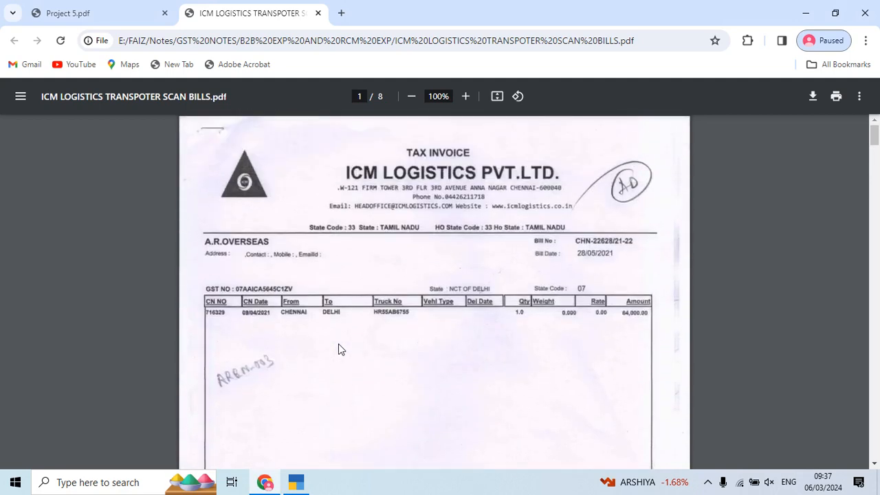
pyautogui.hotkey('alt', 'Tab')
pyautogui.write('CHN')
pyautogui.hotkey('alt', 'Tab')
pyautogui.hotkey('alt', 'Tab')
pyautogui.press('BackSpace')
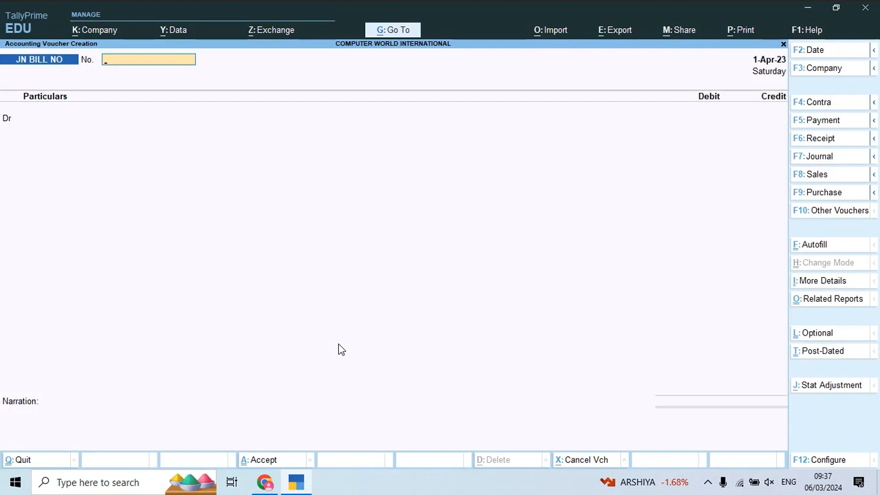
pyautogui.write('CHN')
pyautogui.hotkey('alt', 'Tab')
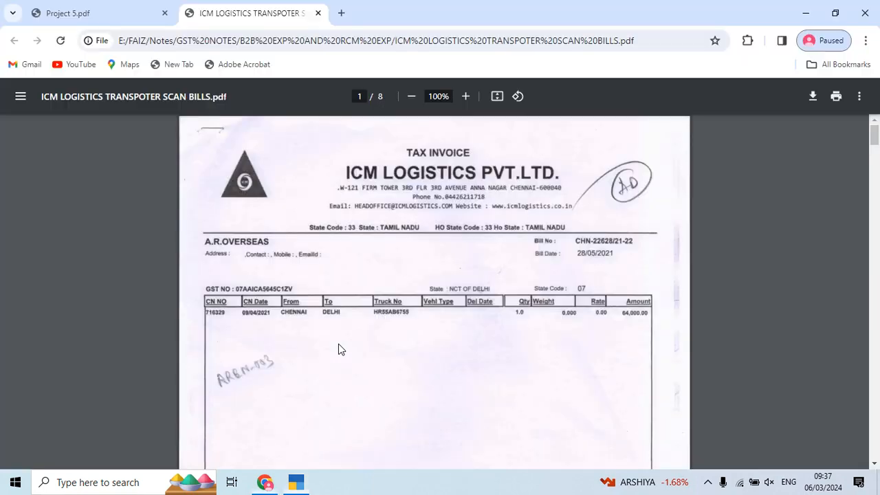
pyautogui.hotkey('alt', 'Tab')
pyautogui.write('-22')
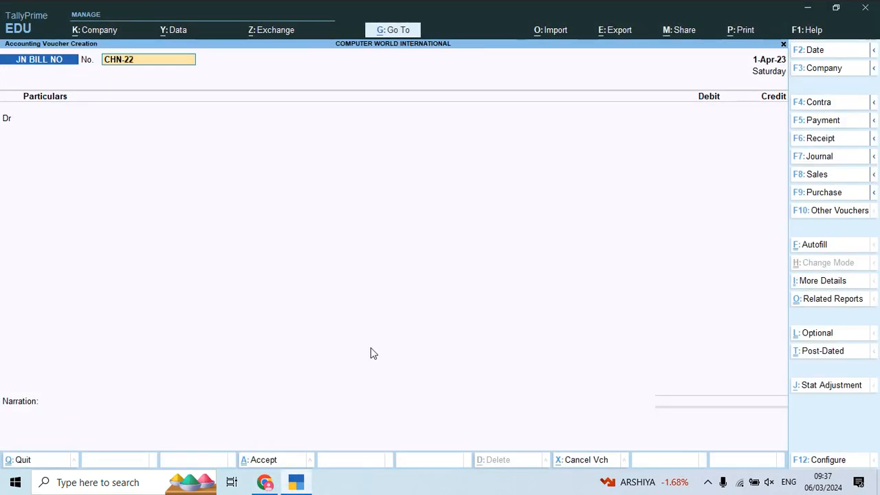
pyautogui.hotkey('alt', 'Tab')
pyautogui.hotkey('alt', 'Tab')
pyautogui.write('628')
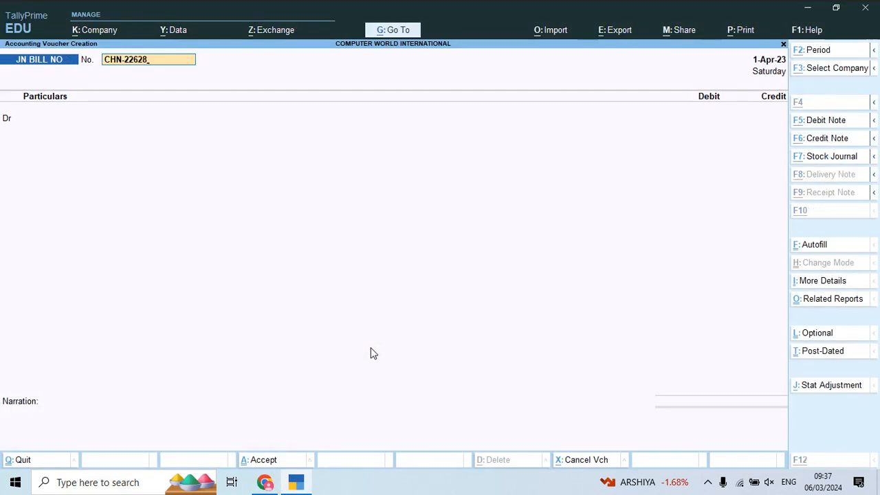
pyautogui.hotkey('alt', 'Tab')
pyautogui.hotkey('alt', 'Tab')
pyautogui.write('/')
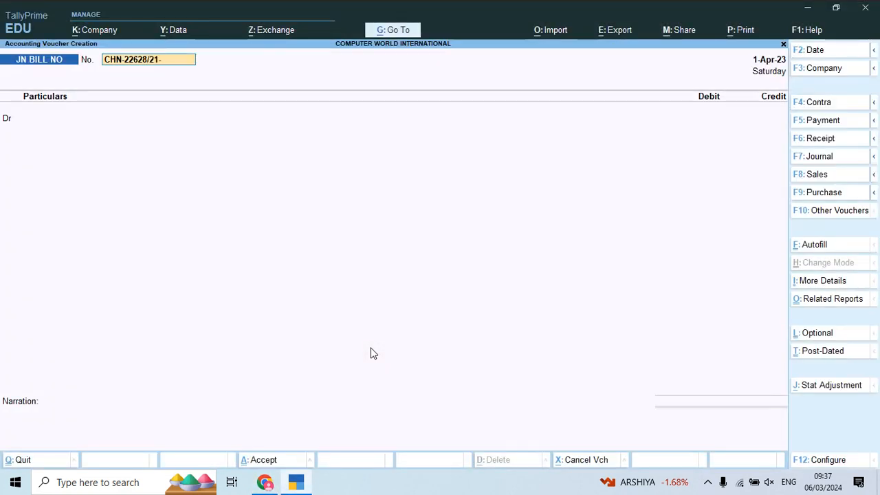
pyautogui.write('21-22')
pyautogui.press('Return')
# - Debit Transport Charges with the invoice amount of 64,000, keeping the GST rate and HSN/SAC details As per Masters/Company
pyautogui.write('TRAN')
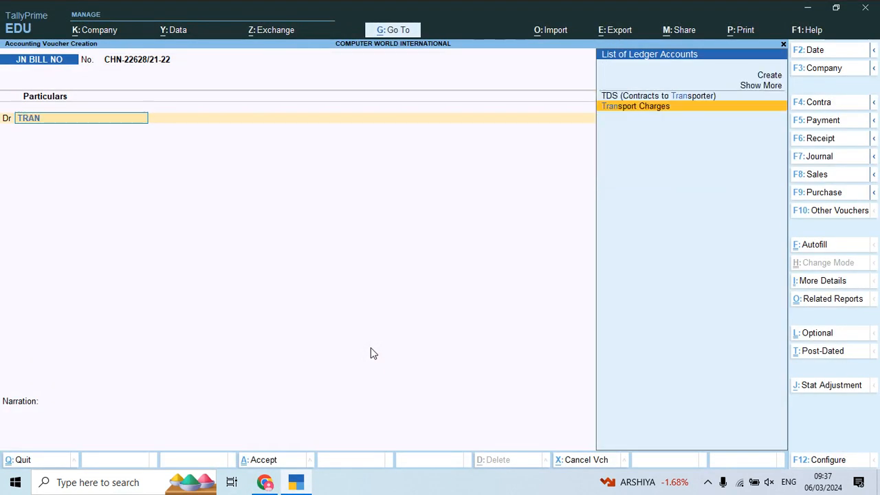
pyautogui.press('Return')
pyautogui.hotkey('alt', 'Tab')
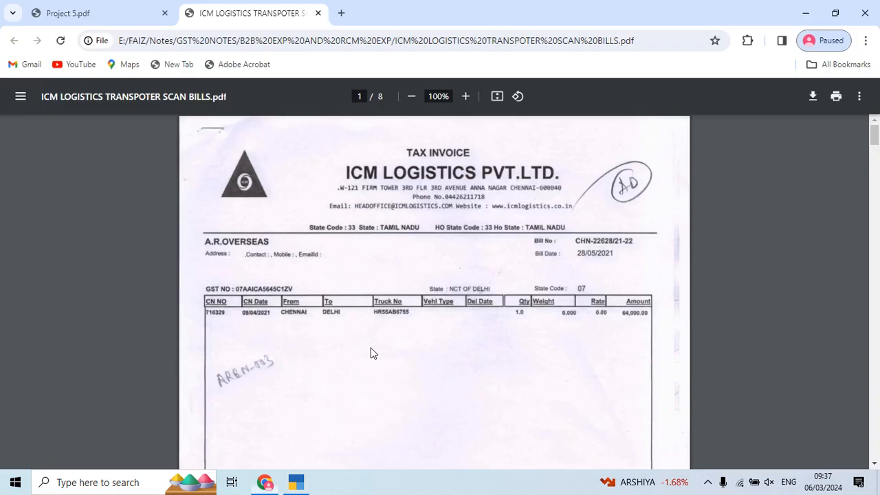
pyautogui.hotkey('alt', 'Tab')
pyautogui.write('64,000')
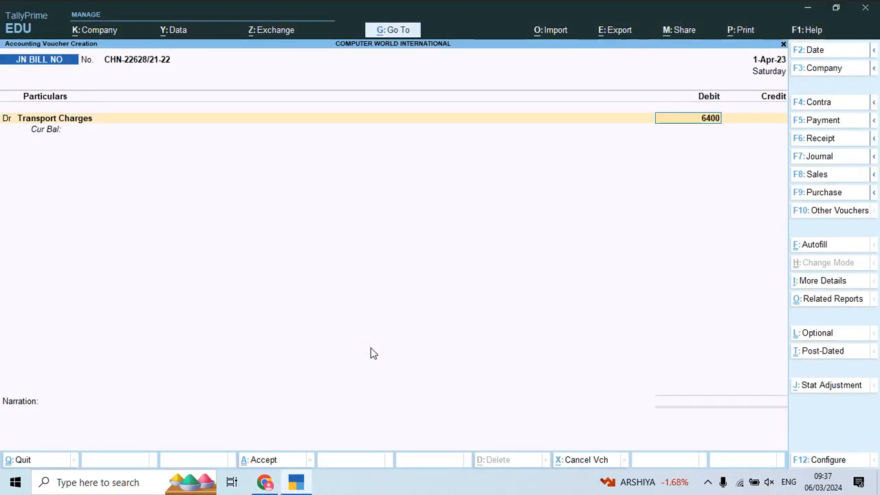
pyautogui.press('Return')
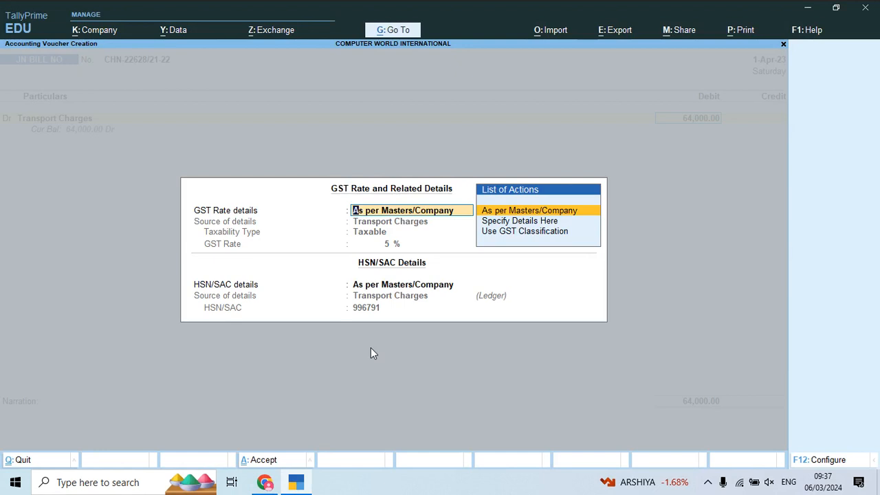
pyautogui.press('Return')
# - Credit Icm Logistics Pvt Ltd with the prefilled net amount of 62,720
pyautogui.press('Return')
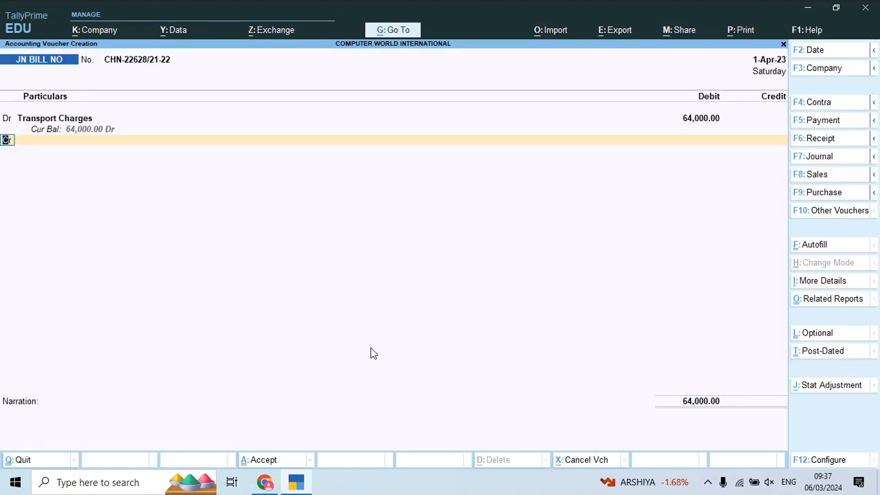
pyautogui.press('Return')
pyautogui.write('IC')
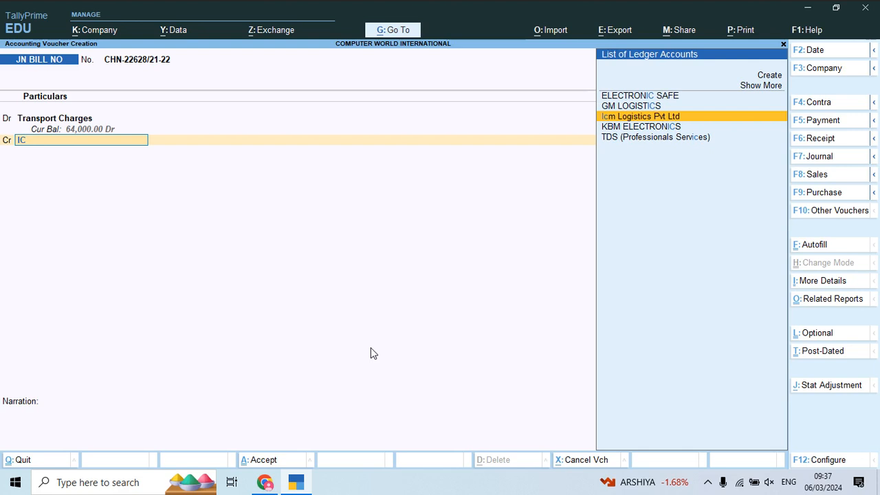
pyautogui.press('Return')
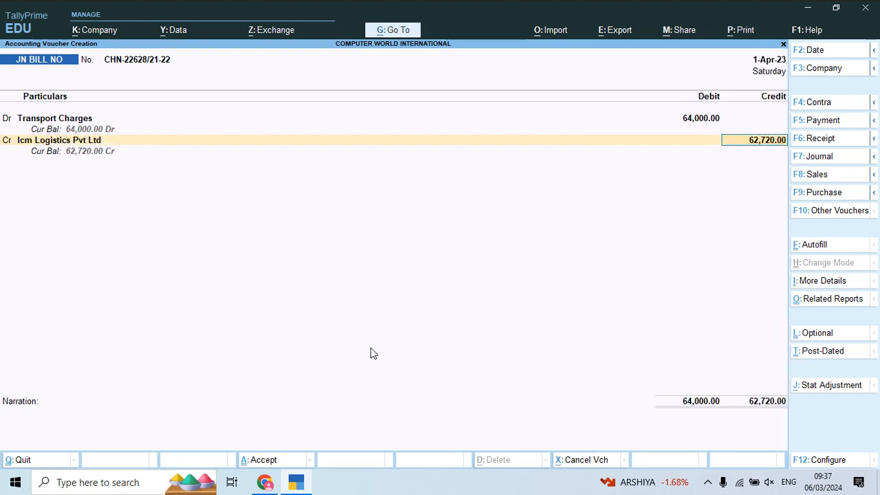
pyautogui.press('Return')
# - Accept the bill-wise details as New Ref CHN-22628/21-22 for 64,000 Cr and 1,280 Dr
pyautogui.press('Return')
pyautogui.press('Return')
pyautogui.press('Return')
pyautogui.press('Return')
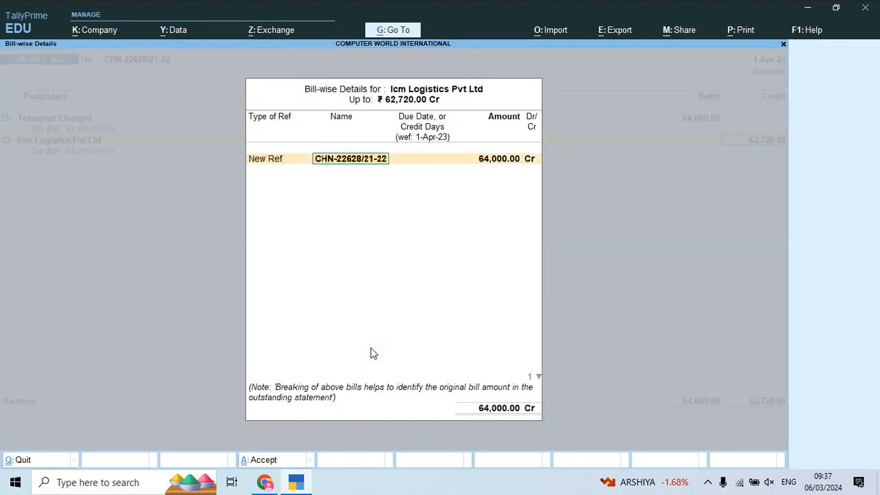
pyautogui.press('Return')
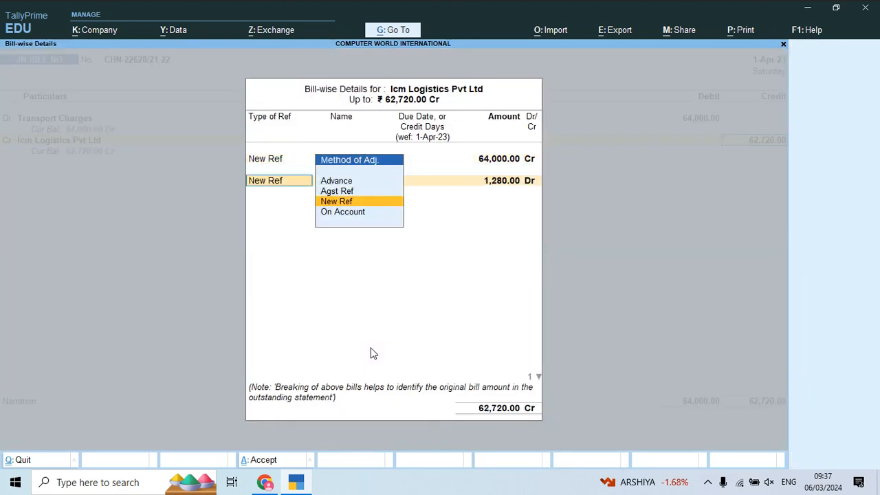
pyautogui.press('Return')
pyautogui.press('Return')
pyautogui.press('Return')
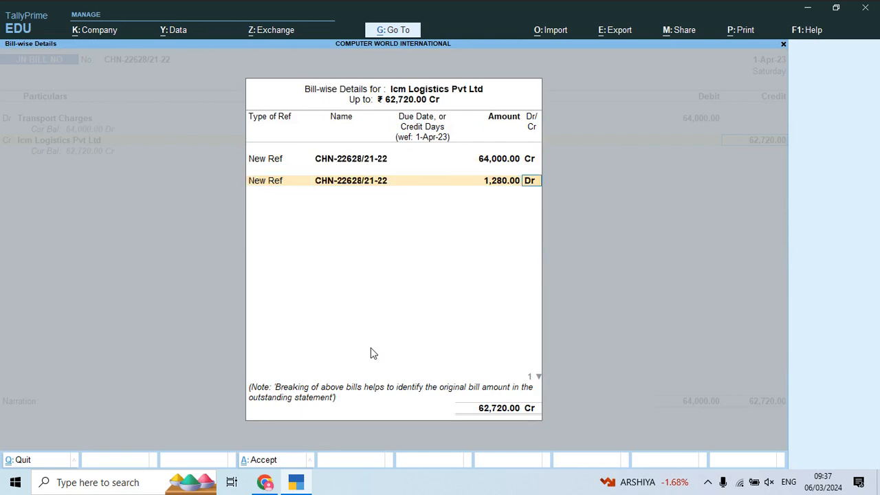
pyautogui.press('Return')
pyautogui.press('Return')
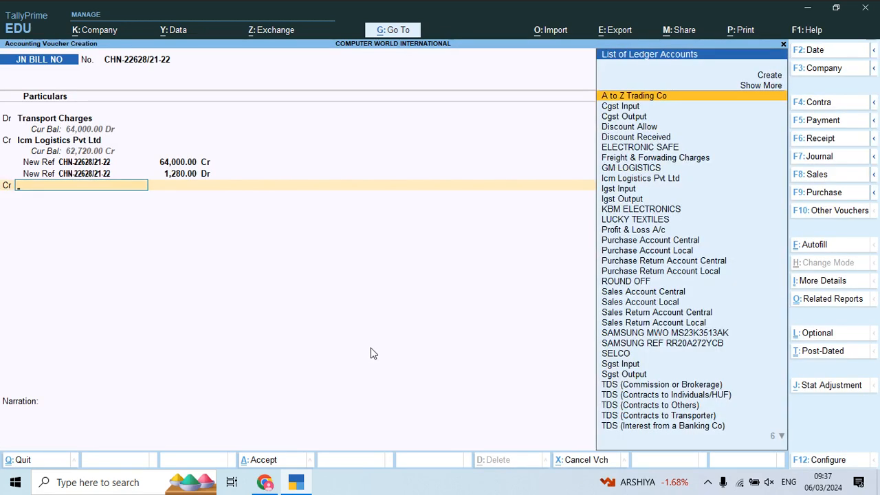
# - Credit TDS (Contracts to Transporter) with the prefilled 1,280, leave the narration blank and save the voucher
pyautogui.write('TD')
pyautogui.press('Down')
pyautogui.press('Down')
pyautogui.press('Down')
pyautogui.press('Down')
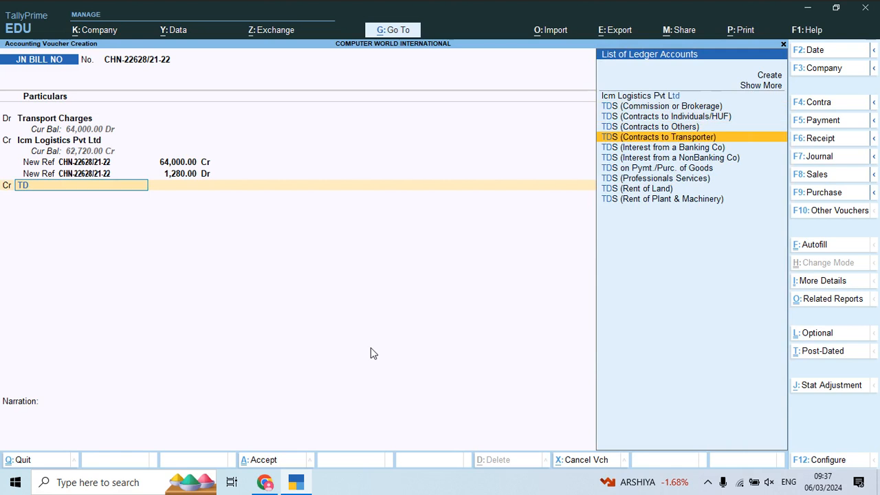
pyautogui.press('Return')
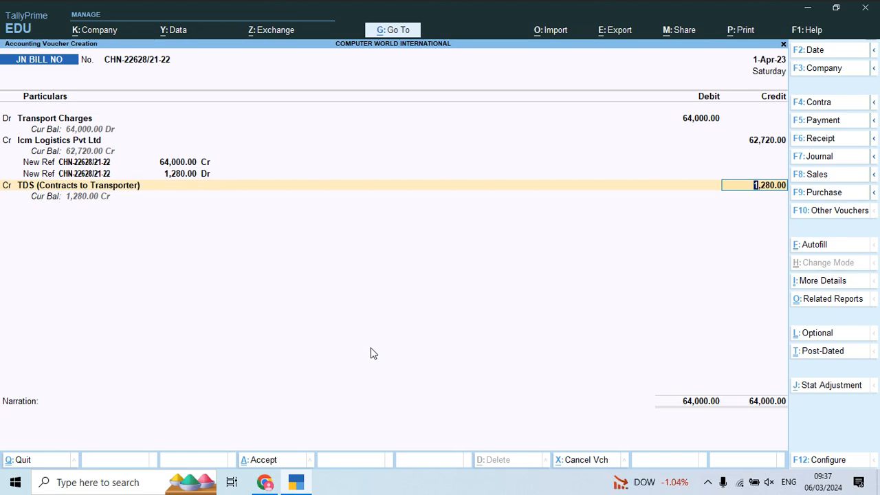
pyautogui.press('Return')
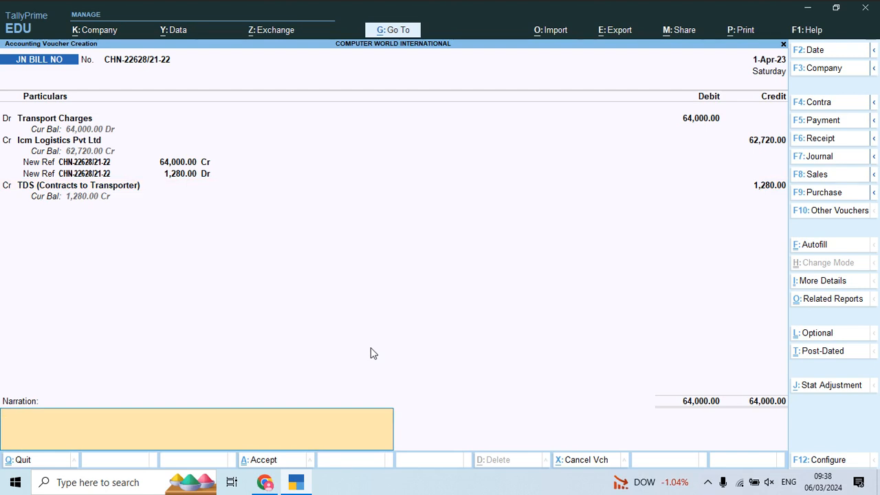
pyautogui.press('Return')
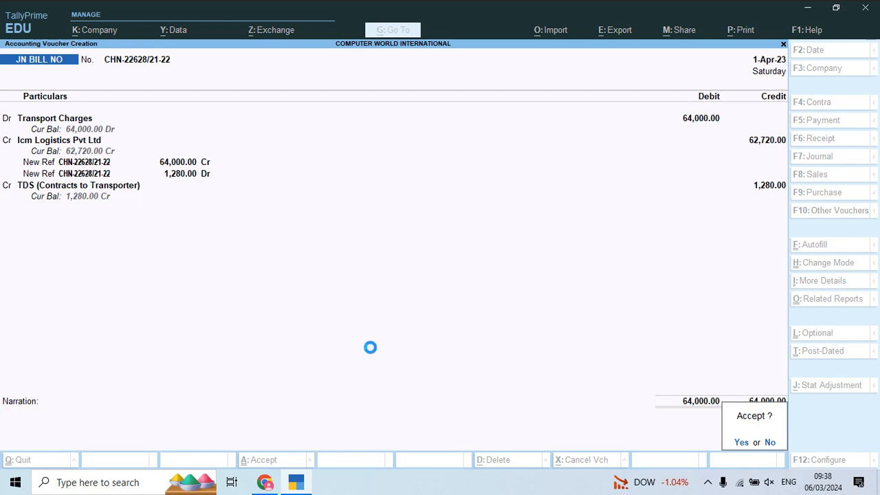
pyautogui.press('Return')
# - Number the new JN BILL NO voucher CHN-22629/21-22, taken from the second ICM Logistics invoice
pyautogui.hotkey('alt', 'Tab')
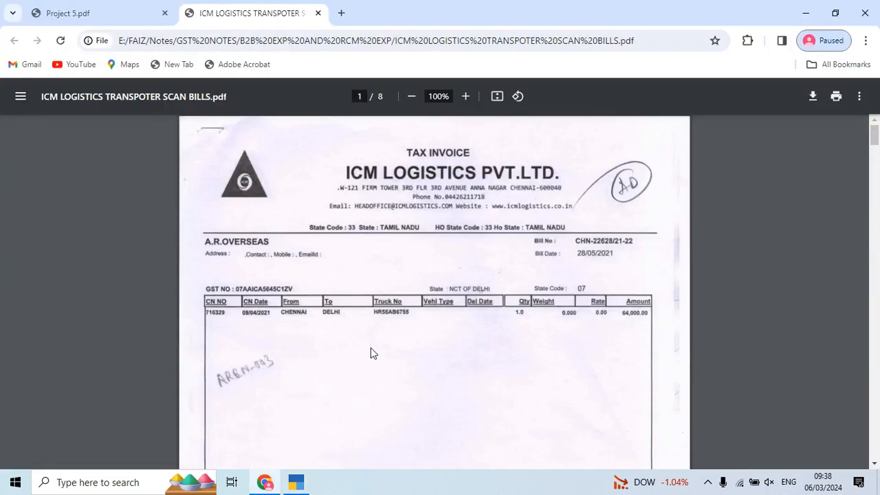
pyautogui.scroll(-1, 371, 354)
pyautogui.scroll(-7, 372, 353)
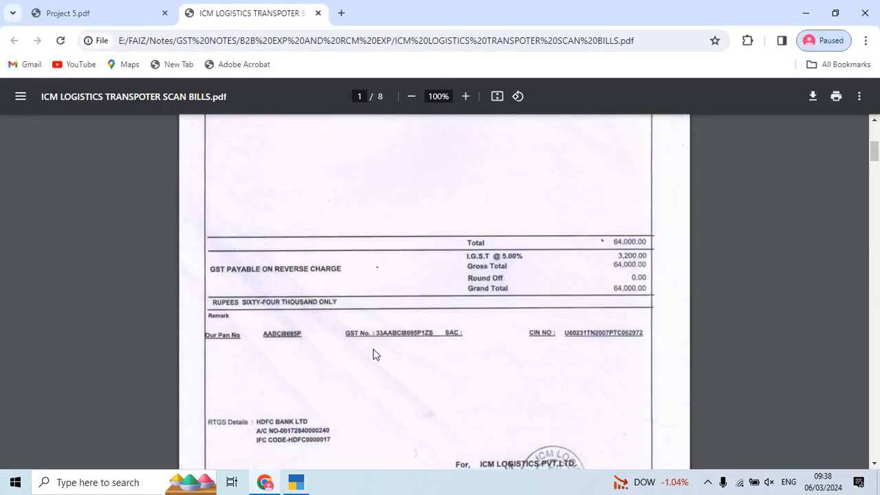
pyautogui.scroll(-4, 374, 358)
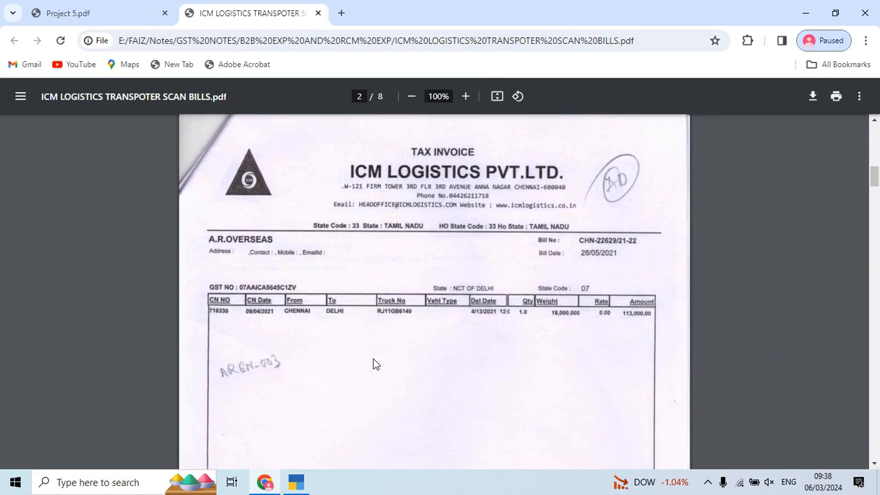
pyautogui.hotkey('alt', 'Tab')
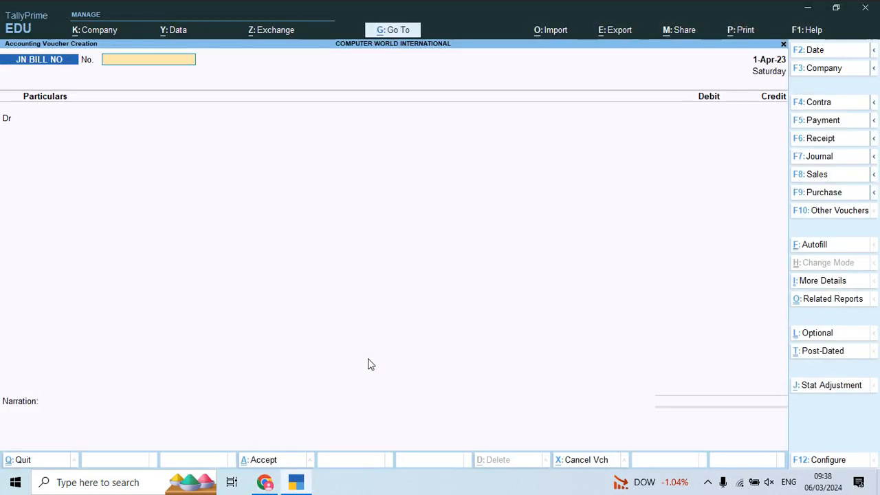
pyautogui.write('CHN')
pyautogui.hotkey('alt', 'Tab')
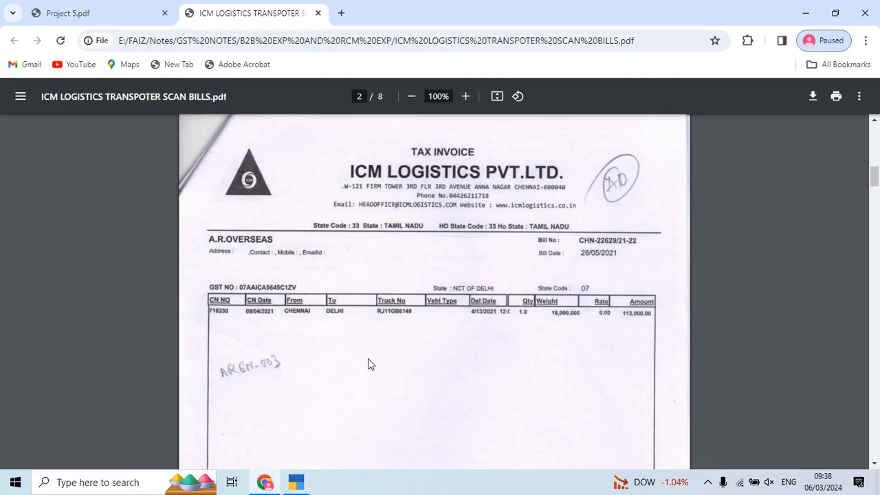
pyautogui.hotkey('alt', 'Tab')
pyautogui.write('-22629')
pyautogui.hotkey('alt', 'Tab')
pyautogui.hotkey('alt', 'Tab')
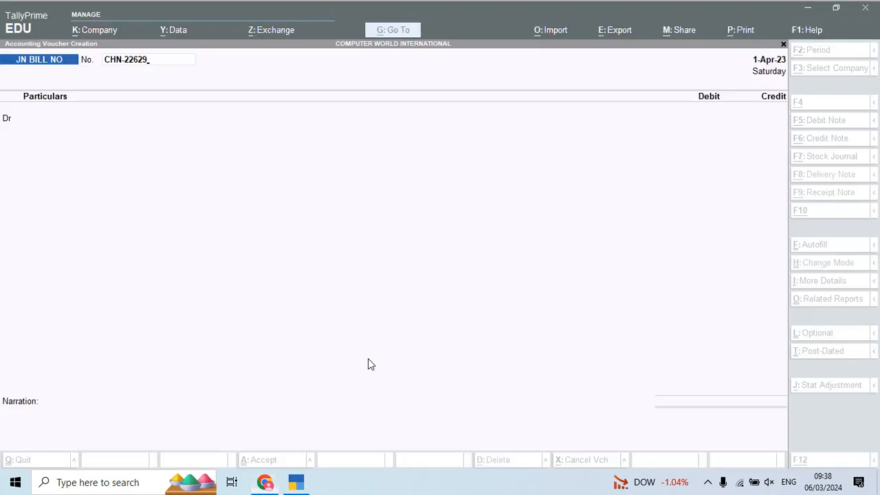
pyautogui.write('/21-22')
pyautogui.press('Return')
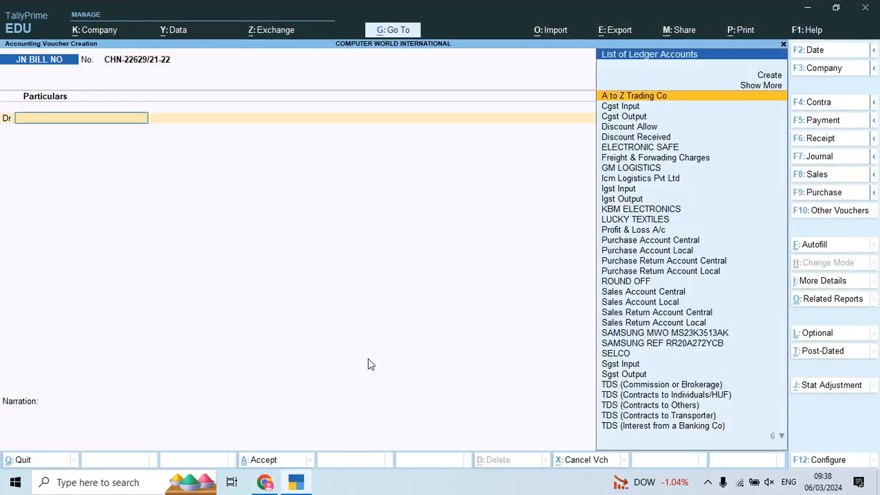
# - Debit Transport Charges with the second invoice's amount of 1,13,000, keeping the GST rate and HSN/SAC details As per Masters/Company
pyautogui.write('TRAN')
pyautogui.hotkey('alt', 'Tab')
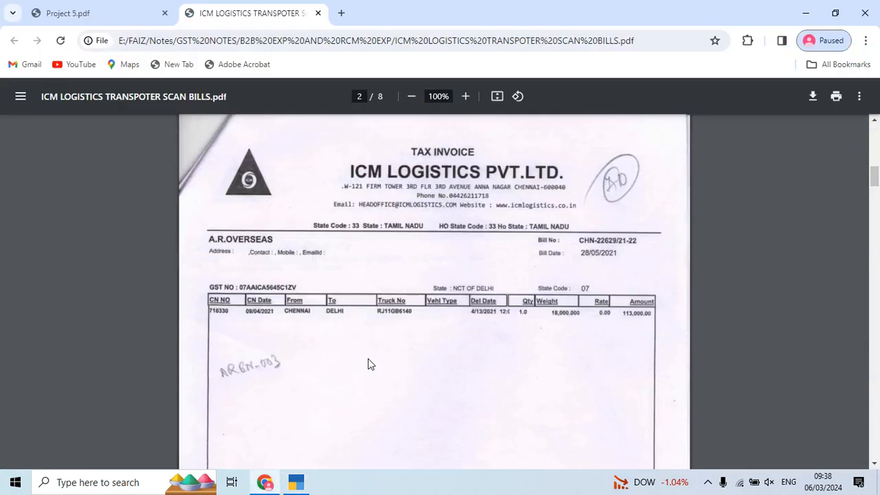
pyautogui.hotkey('alt', 'Tab')
pyautogui.press('Return')
pyautogui.write('1,13,00')
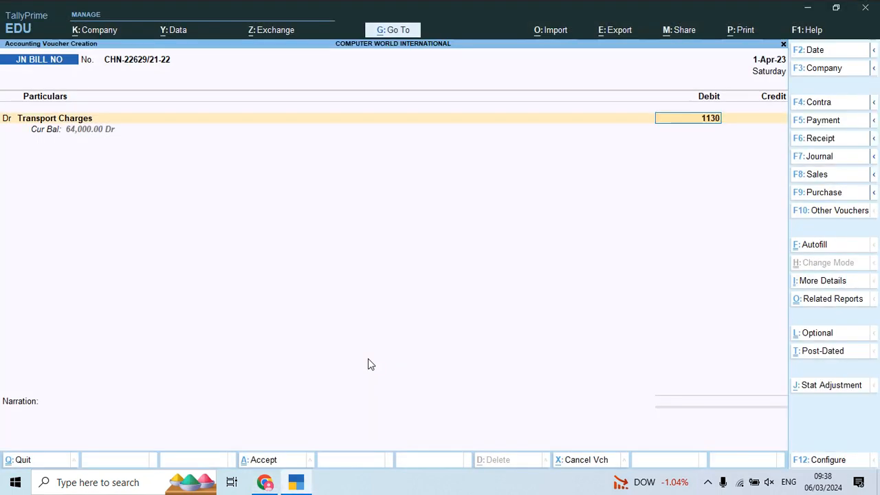
pyautogui.write('0')
pyautogui.press('Return')
pyautogui.press('Return')
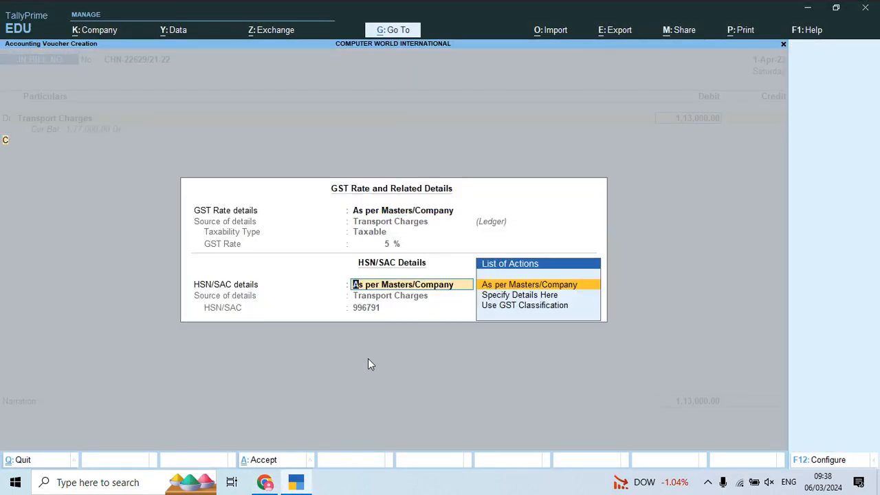
pyautogui.press('Return')
pyautogui.press('Return')
# - Credit Icm Logistics Pvt Ltd with the prefilled net amount of 1,10,740 and open its bill-wise details
pyautogui.write('ICM')
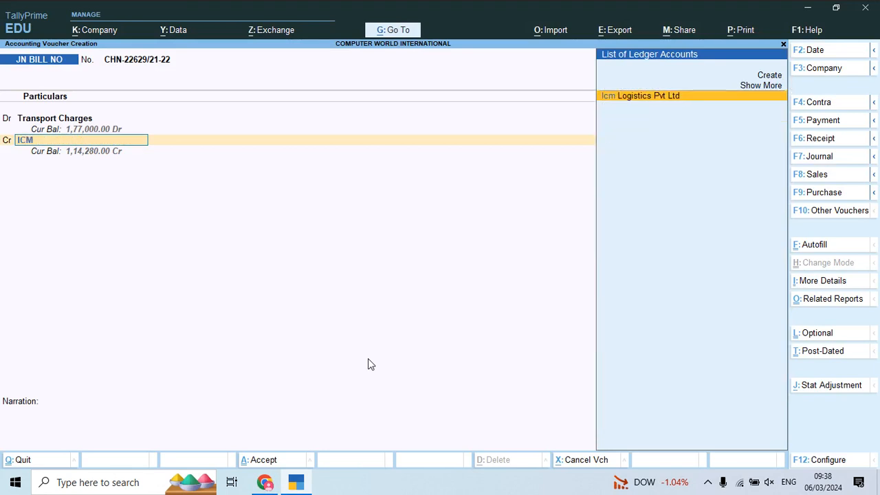
pyautogui.press('Return')
# - Allocate Icm Logistics Pvt Ltd's credit to New Ref CHN-22629/21-22, accepting the prefilled 1,13,000 Cr and 2,260 Dr lines
pyautogui.press('Return')
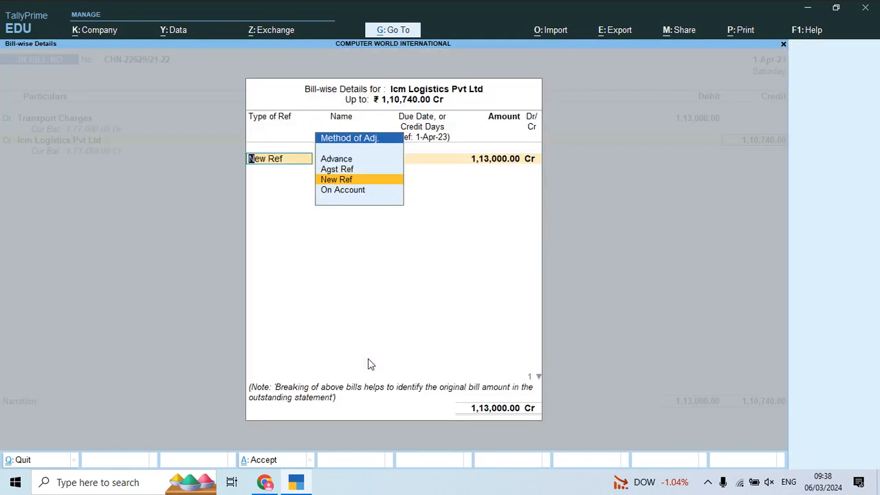
pyautogui.press('Return')
pyautogui.press('Return')
pyautogui.press('Return')
pyautogui.press('Return')
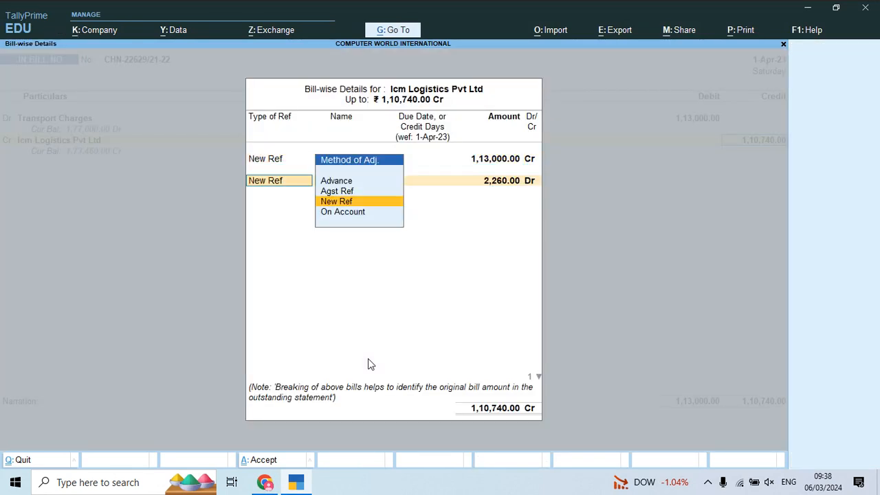
pyautogui.press('Return')
pyautogui.press('Return')
pyautogui.press('Return')
# - Credit TDS (Contracts to Transporter) with the prefilled 2,260, leave the narration blank and save voucher CHN-22629/21-22
pyautogui.press('Return')
pyautogui.press('Return')
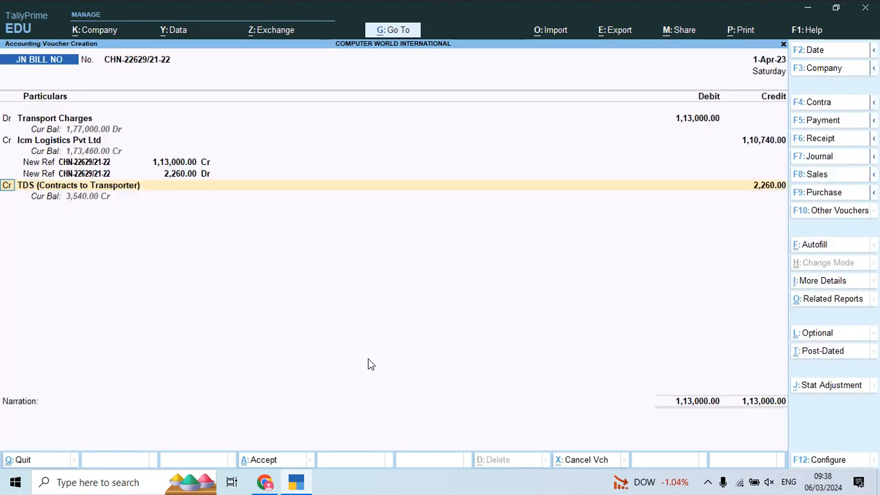
pyautogui.press('Return')
pyautogui.press('Return')
pyautogui.press('Return')
pyautogui.press('Return')
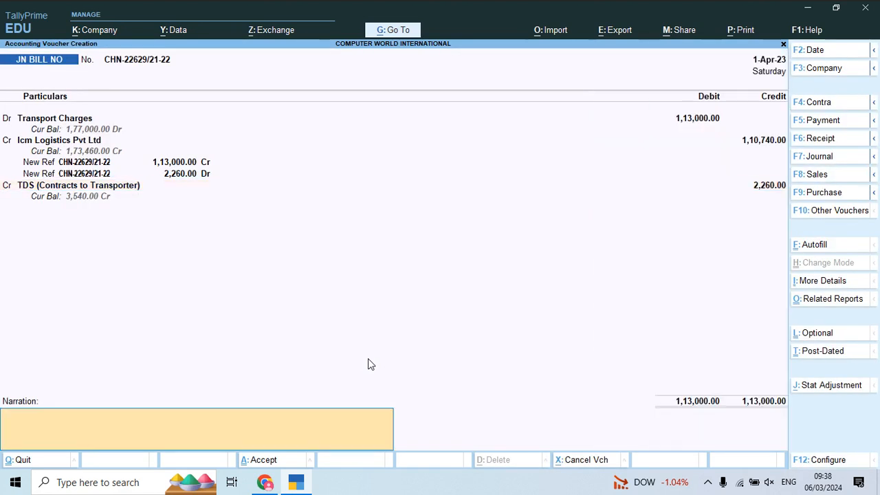
pyautogui.press('Return')
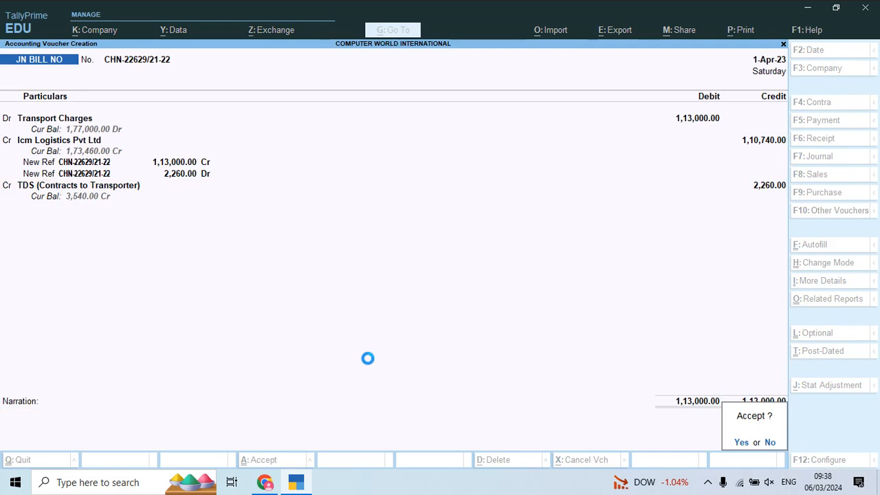
pyautogui.press('Return')
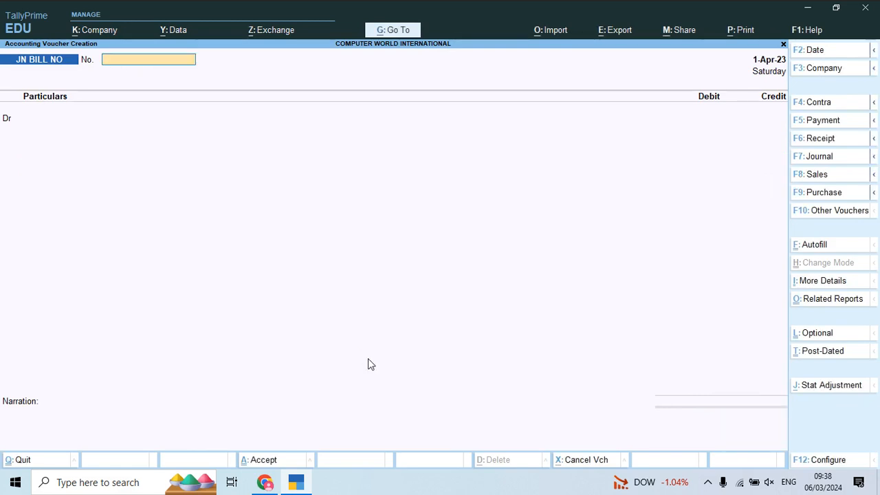
# - Number the new JN BILL NO voucher CHN-22631/21-22, taken from the third ICM Logistics invoice in the scanned bills PDF
pyautogui.hotkey('alt', 'Tab')
pyautogui.scroll(-7, 368, 359)
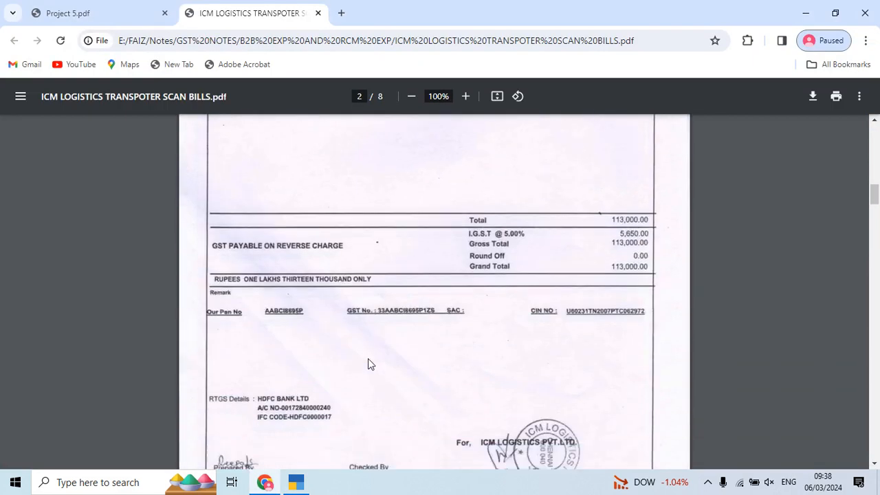
pyautogui.scroll(-4, 368, 359)
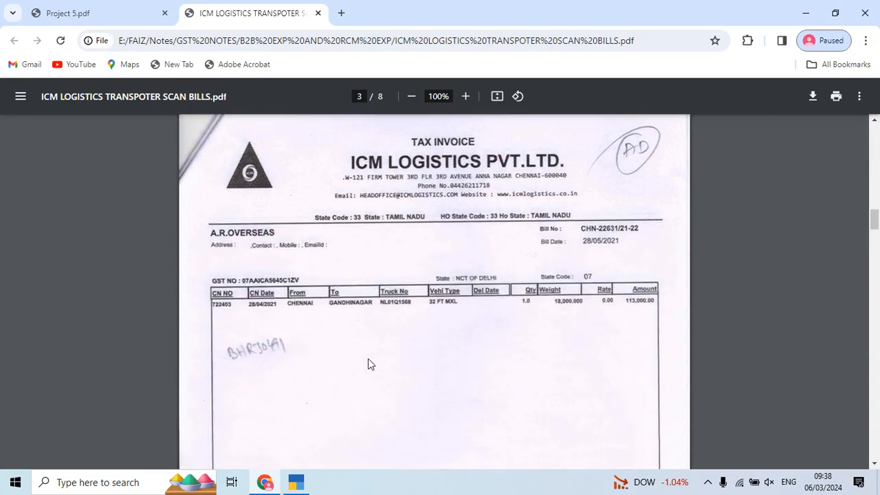
pyautogui.hotkey('alt', 'Tab')
pyautogui.write('N')
pyautogui.hotkey('alt', 'Tab')
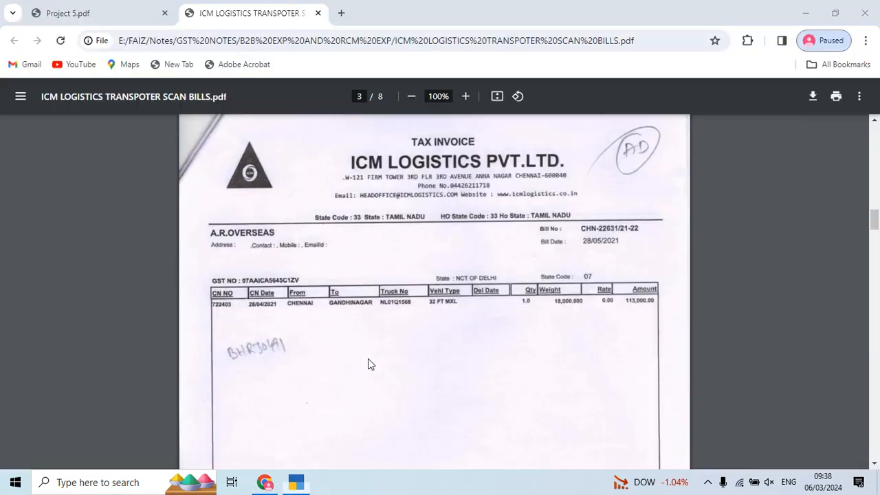
pyautogui.hotkey('alt', 'Tab')
pyautogui.write('-226')
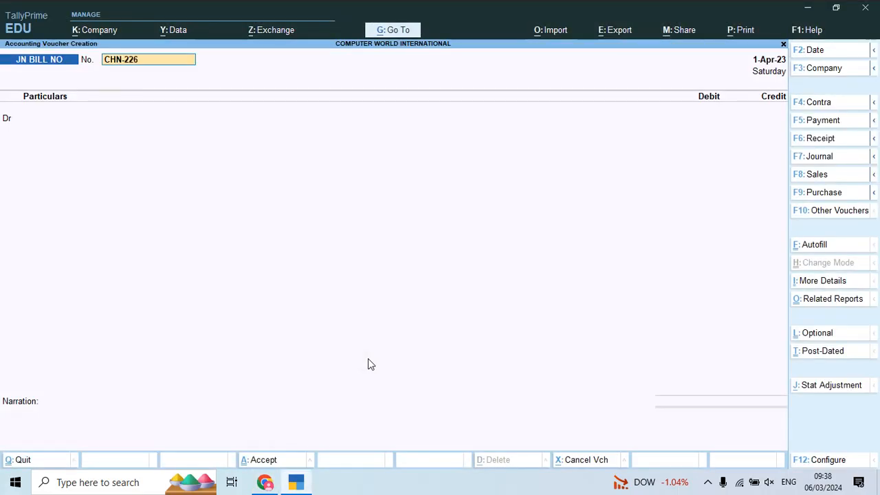
pyautogui.write('31/')
pyautogui.hotkey('alt', 'Tab')
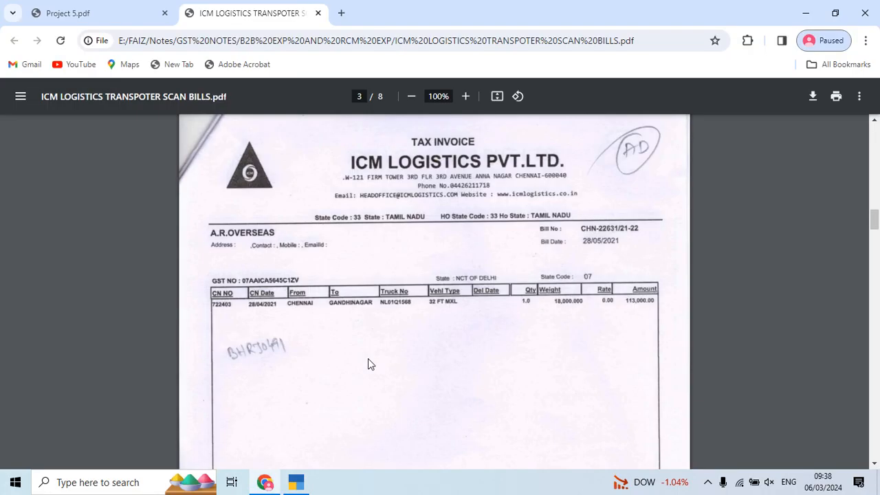
pyautogui.hotkey('alt', 'Tab')
pyautogui.write('21-22')
pyautogui.press('Return')
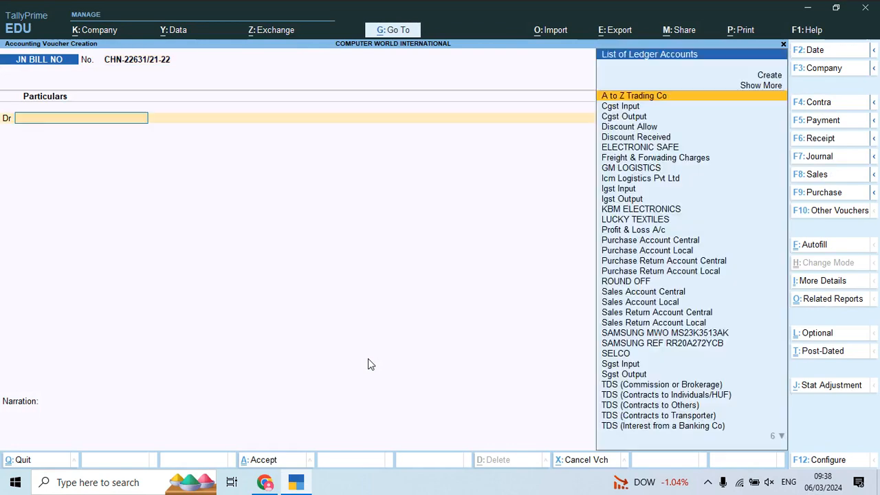
pyautogui.write('FR')
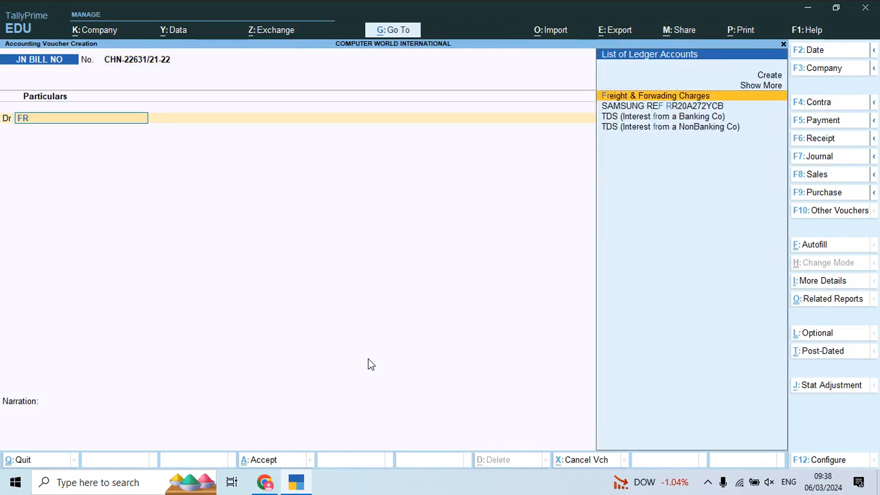
pyautogui.press('BackSpace')
pyautogui.press('BackSpace')
# - Debit Transport Charges with the third invoice's amount of 1,13,000, keeping the GST rate and HSN/SAC details As per Masters/Company
pyautogui.write('TRA')
pyautogui.press('Return')
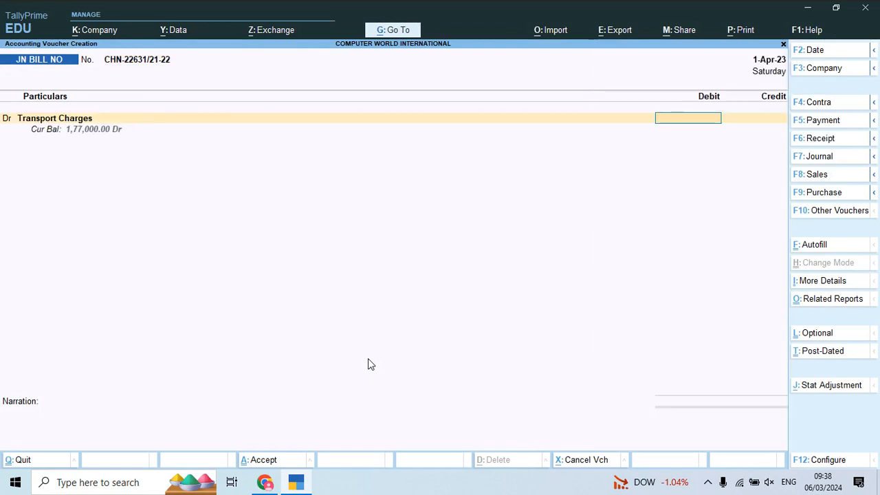
pyautogui.hotkey('alt', 'Tab')
pyautogui.hotkey('alt', 'Tab')
pyautogui.write('1,13,')
pyautogui.write('00')
pyautogui.write('0')
pyautogui.press('Return')
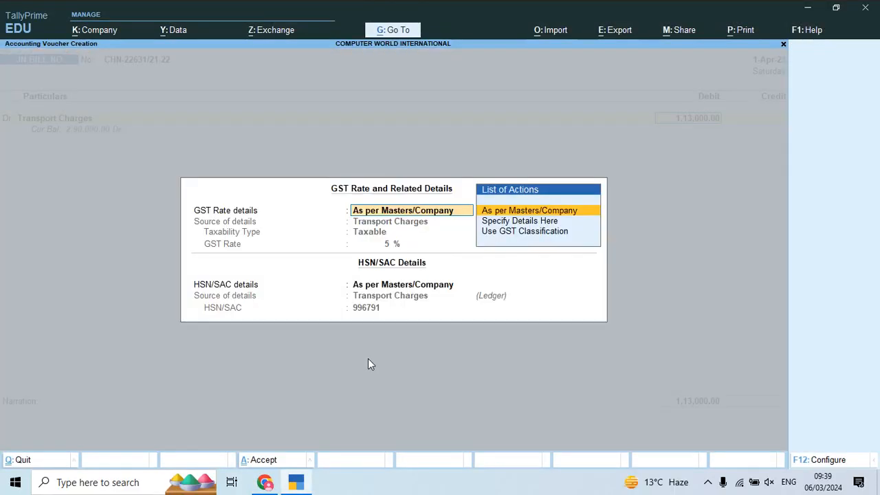
pyautogui.press('Return')
pyautogui.press('Return')
pyautogui.press('Return')
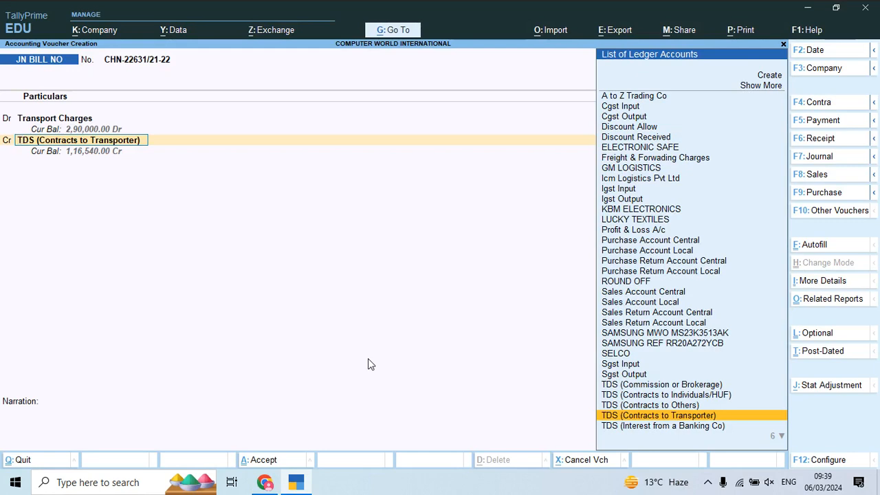
# - Credit Icm Logistics Pvt Ltd with the prefilled 1,10,740, allocated to New Ref CHN-22631/21-22 as 1,13,000 Cr and 2,260 Dr
pyautogui.write('icm')
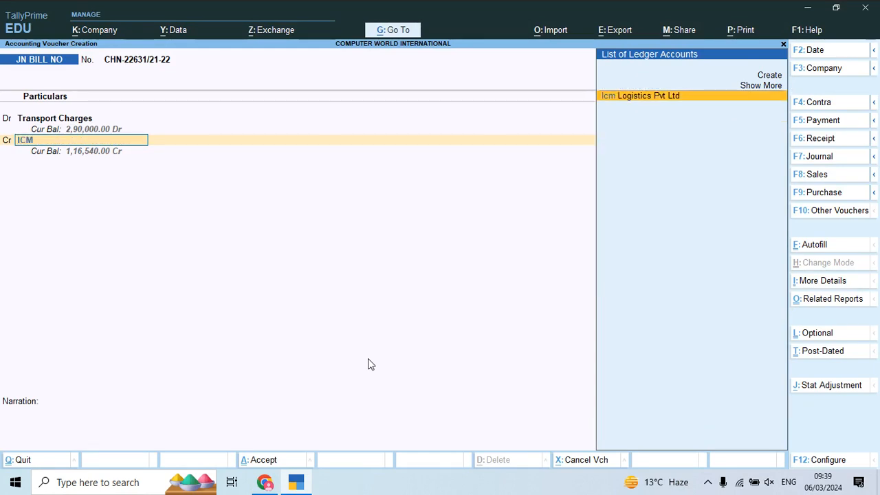
pyautogui.press('Return')
pyautogui.press('Return')
pyautogui.press('Return')
pyautogui.press('Return')
pyautogui.press('Return')
pyautogui.press('Return')
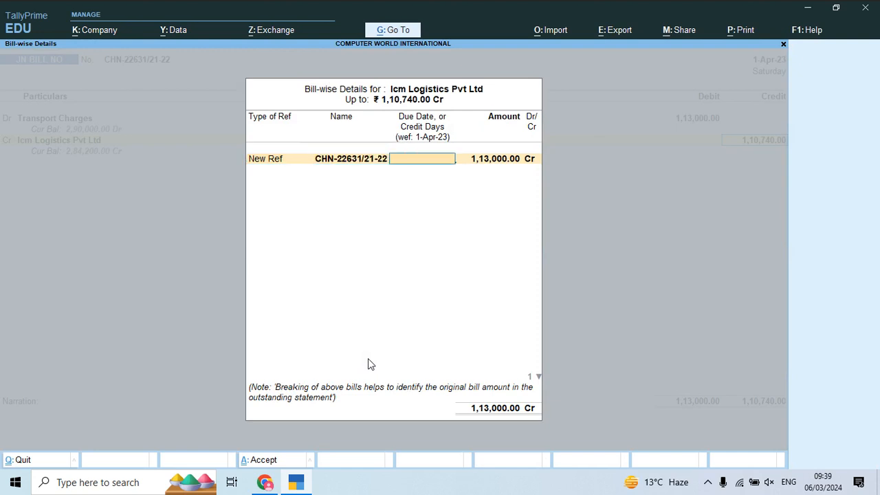
pyautogui.press('Return')
pyautogui.press('Return')
pyautogui.press('Return')
pyautogui.press('Return')
pyautogui.press('Return')
pyautogui.press('Return')
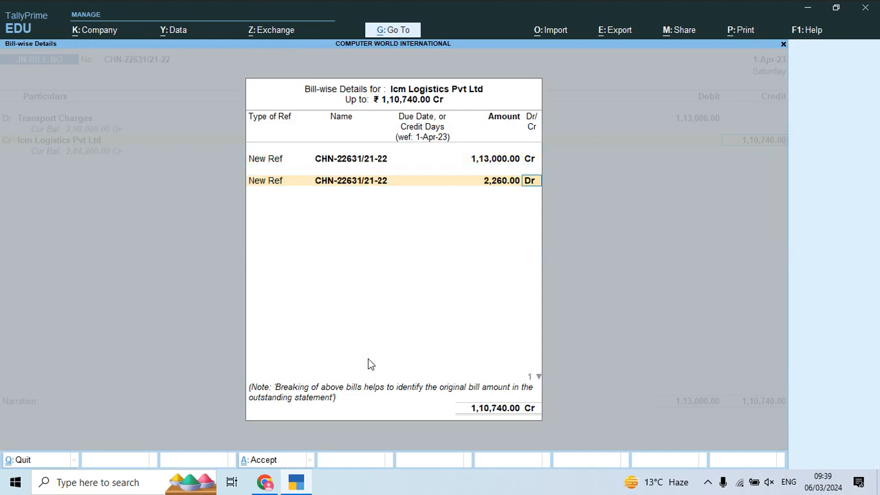
pyautogui.press('Return')
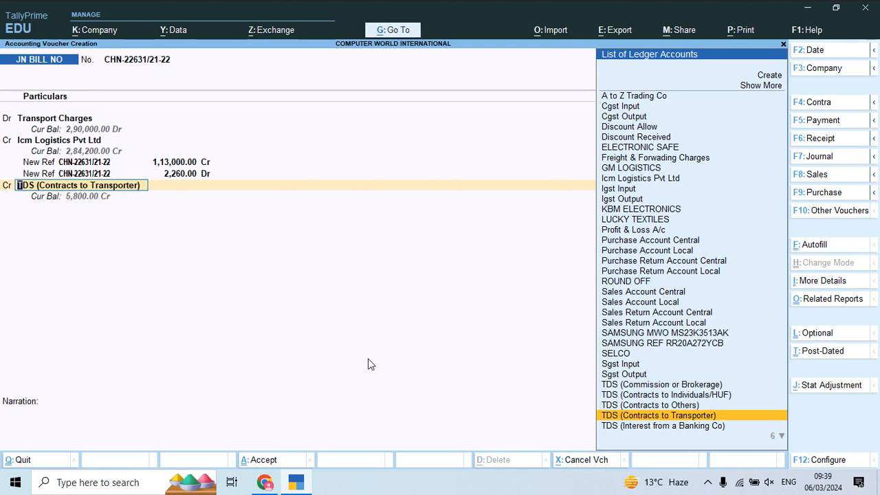
# - Credit TDS (Contracts to Transporter) with the prefilled 2,260, leave the narration blank and save voucher CHN-22631/21-22
pyautogui.press('Return')
pyautogui.press('Return')
pyautogui.press('Return')
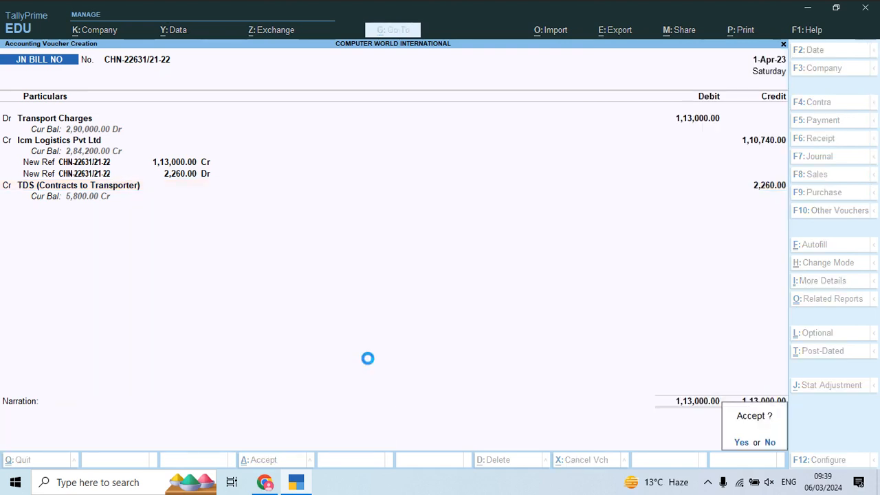
pyautogui.press('Return')
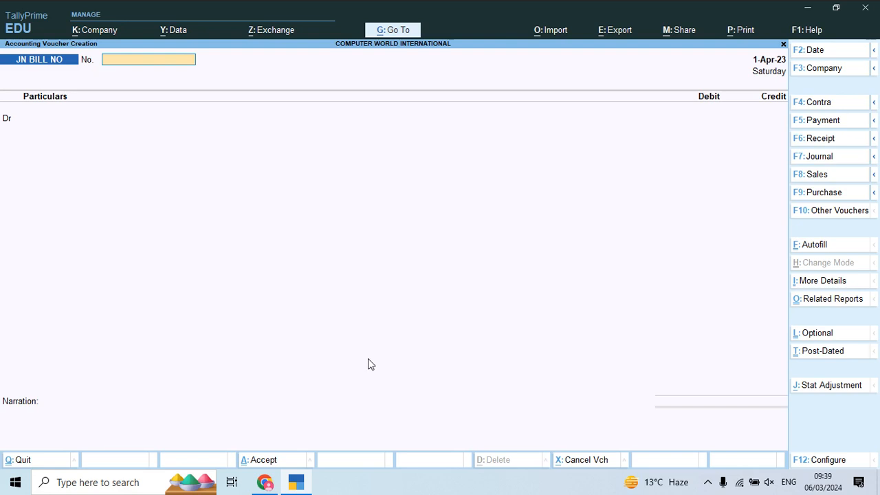
# - Close the browser showing the scanned bills and open the Notes folder inside the first folder on New Volume (E:) in File Explorer
pyautogui.hotkey('alt', 'Tab')
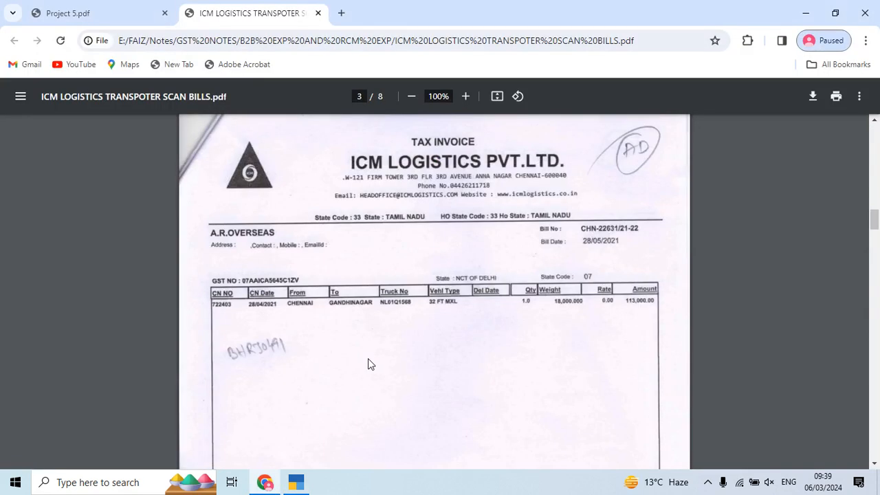
pyautogui.hotkey('alt', 'F4')
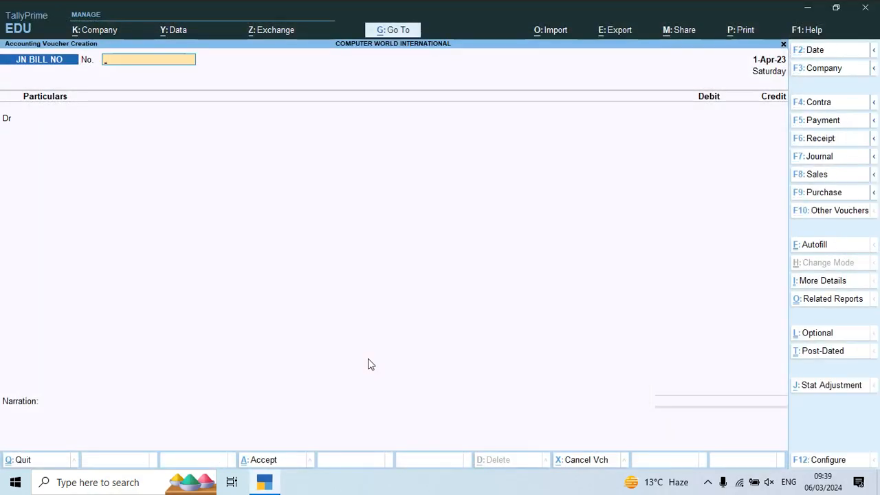
pyautogui.press('super+d')
pyautogui.press('Down')
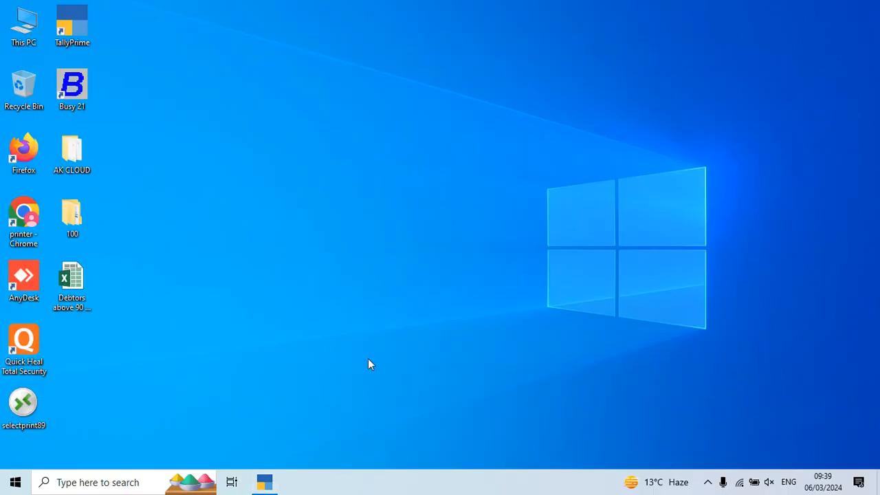
pyautogui.press('Return')
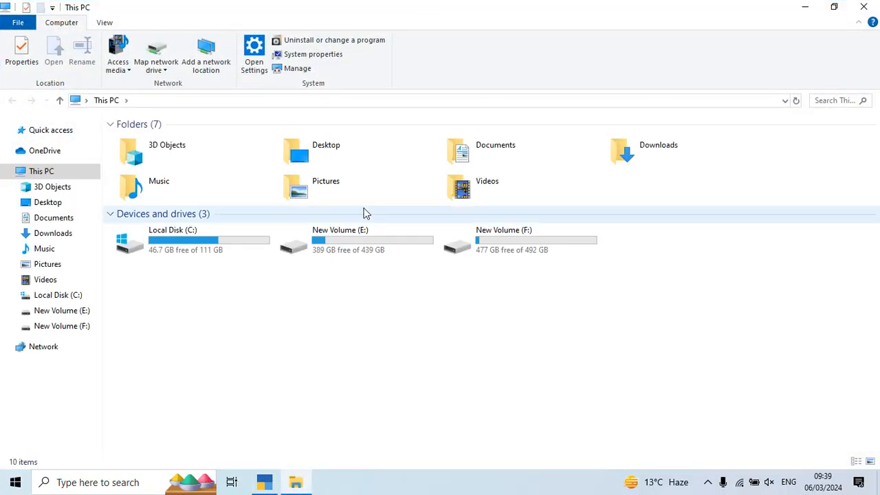
pyautogui.doubleClick(348, 249)
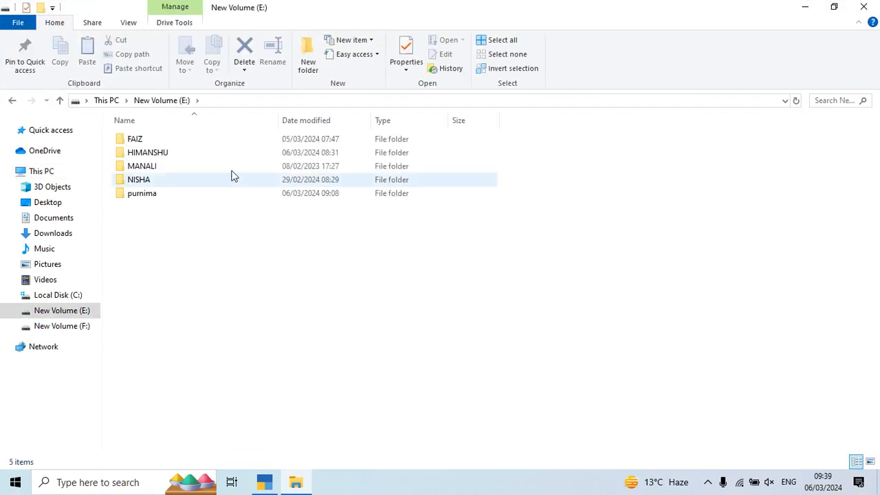
pyautogui.doubleClick(169, 138)
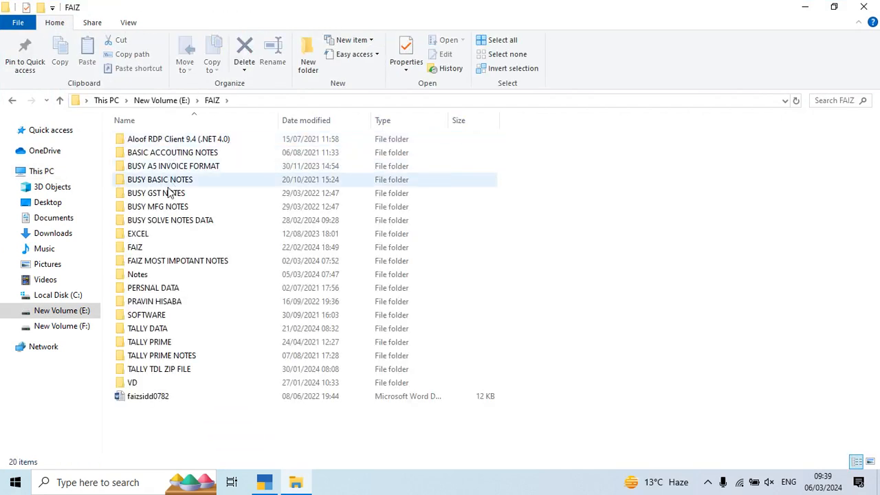
pyautogui.click(166, 246)
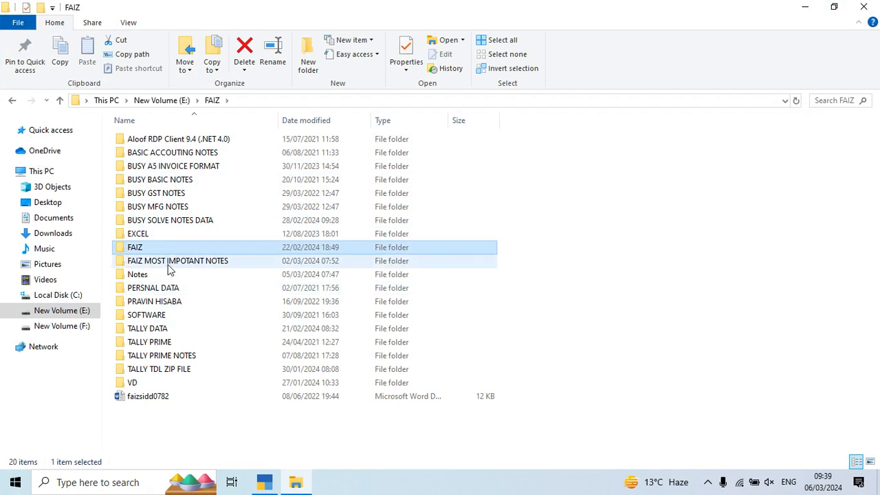
pyautogui.doubleClick(167, 274)
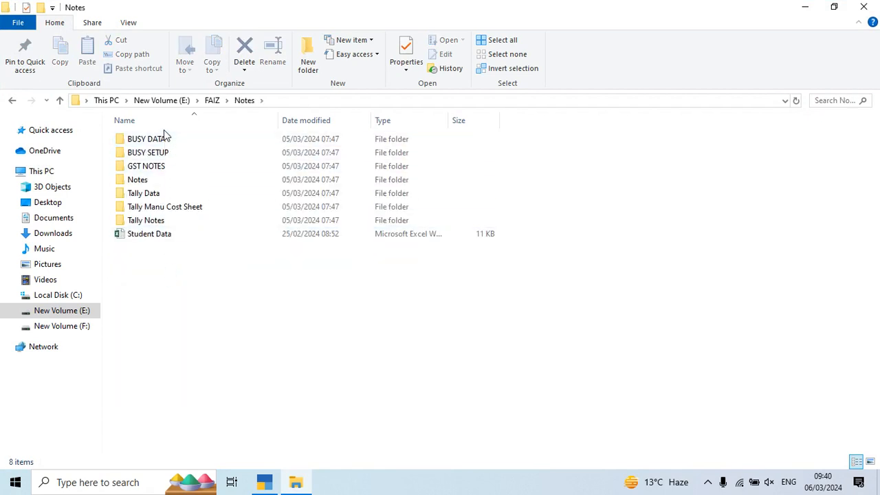
# - Look through the contents of the nested Notes subfolder and return to the parent Notes folder
pyautogui.click(165, 141)
pyautogui.press('Down')
pyautogui.press('Down')
pyautogui.press('Down')
pyautogui.press('Down')
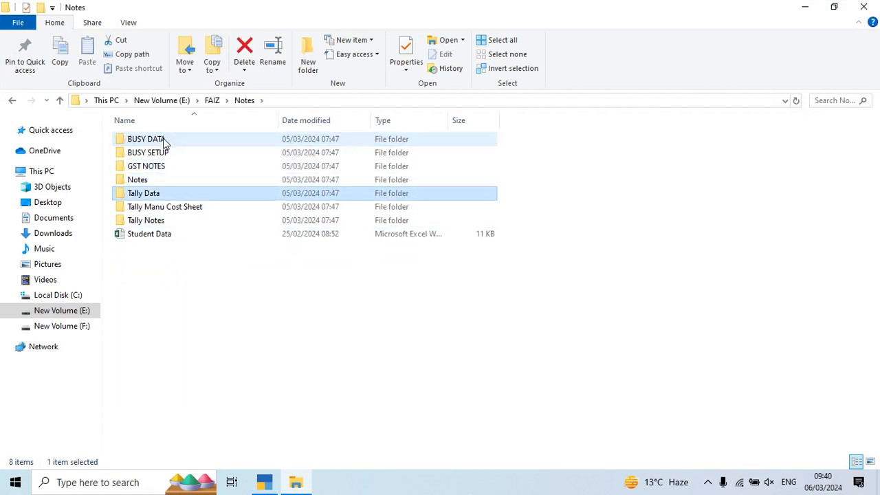
pyautogui.press('Up')
pyautogui.press('Return')
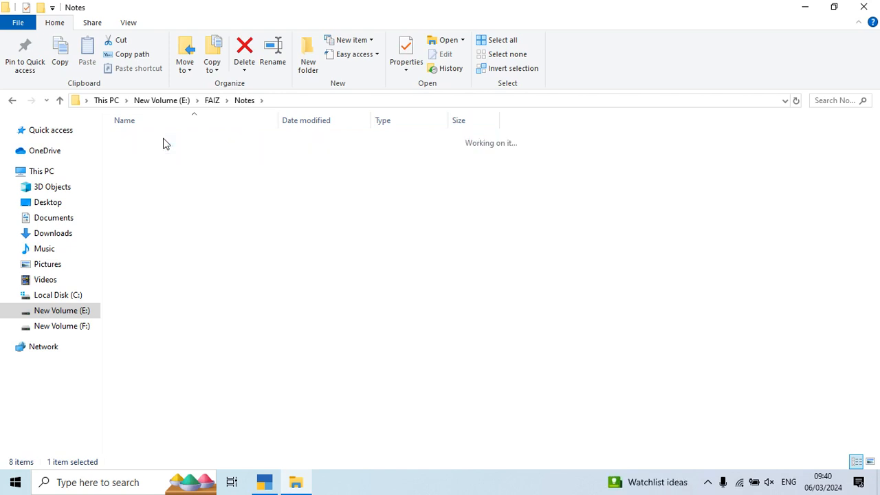
pyautogui.press('Up')
pyautogui.press('BackSpace')
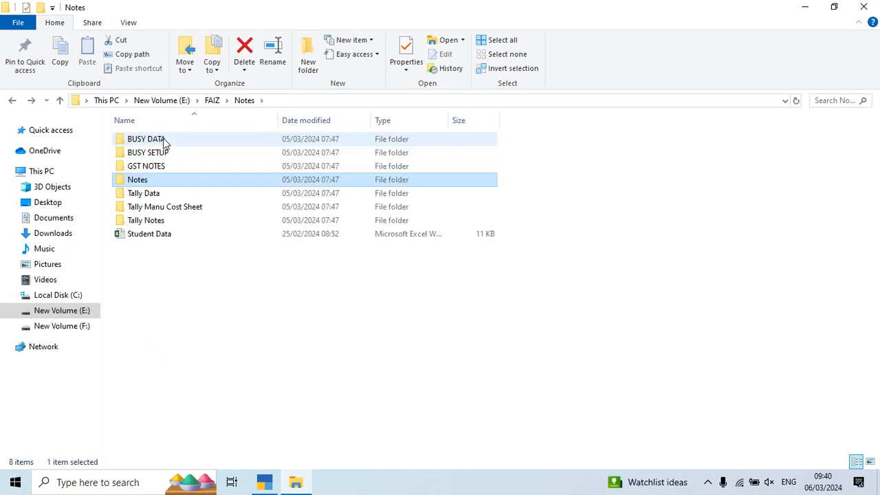
pyautogui.press('Return')
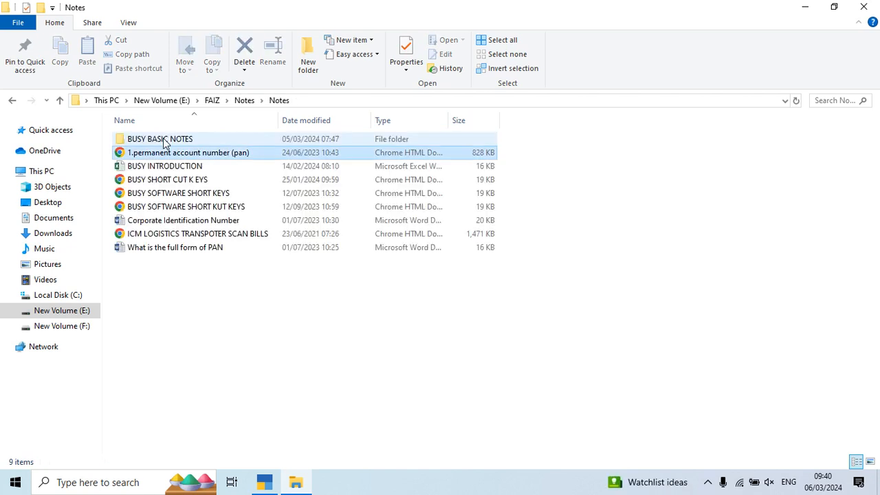
pyautogui.press('Down')
pyautogui.press('Down')
pyautogui.press('Down')
pyautogui.press('Down')
pyautogui.press('Down')
pyautogui.press('Down')
pyautogui.press('Down')
pyautogui.press('Up')
pyautogui.press('Up')
pyautogui.press('Up')
pyautogui.press('Up')
pyautogui.press('Up')
pyautogui.press('Up')
pyautogui.press('Up')
pyautogui.press('Up')
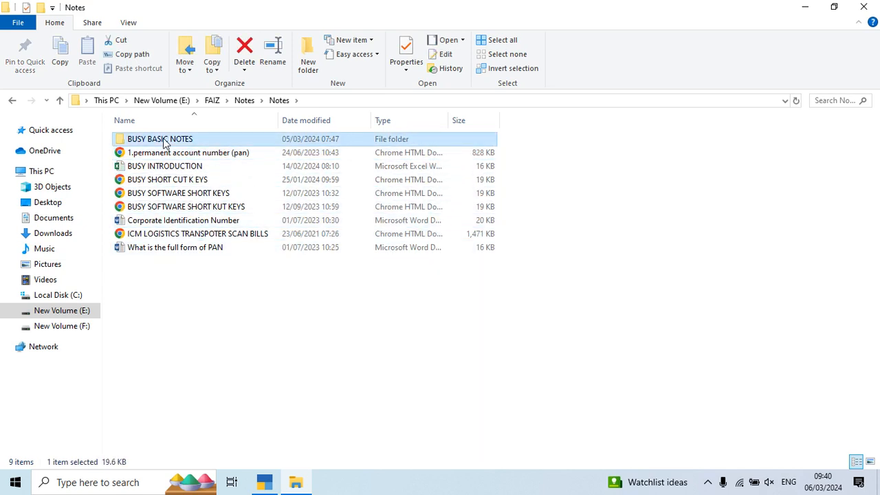
pyautogui.press('BackSpace')
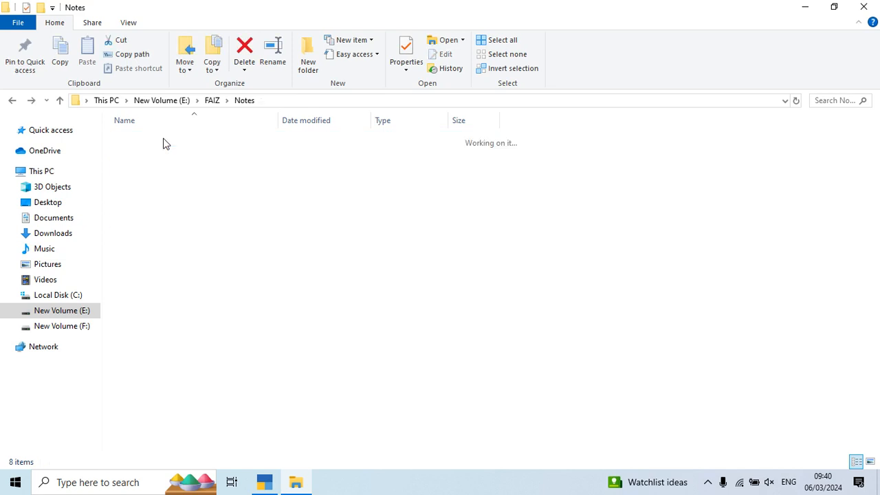
# - Open the B2B EXP AND RCM EXP folder inside GST NOTES in the parent Notes folder
pyautogui.press('BackSpace')
pyautogui.press('Return')
pyautogui.press('g')
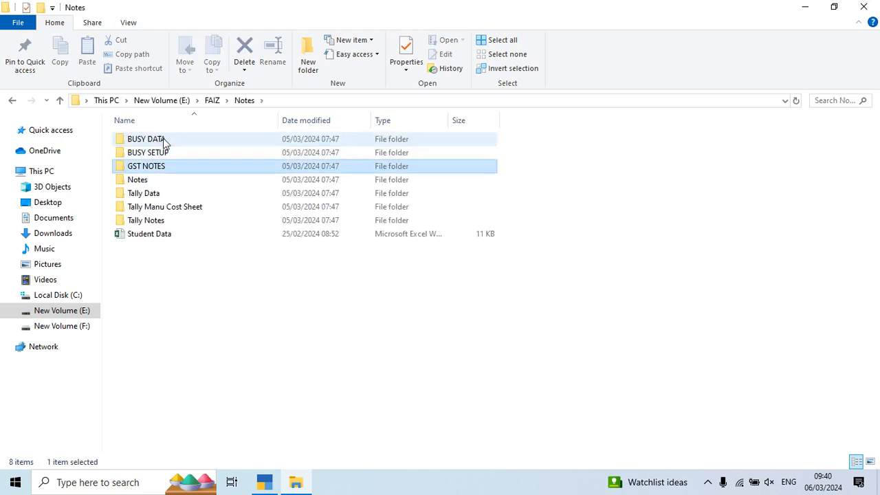
pyautogui.press('Return')
pyautogui.press('e')
pyautogui.press('b')
pyautogui.press('Return')
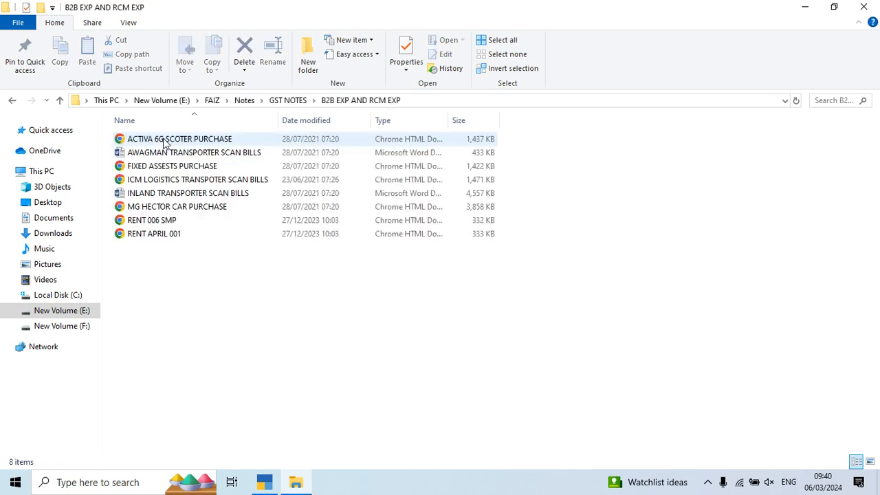
# - Open the RENT APRIL 001 document and examine the tax invoice's supplier, date, rent, IGST and total details
pyautogui.press('a')
pyautogui.press('f')
pyautogui.press('r')
pyautogui.press('r')
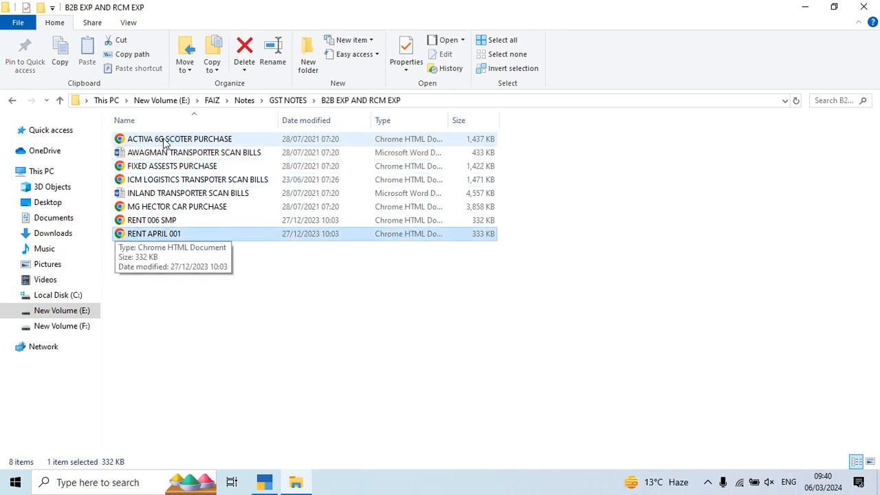
pyautogui.press('Return')
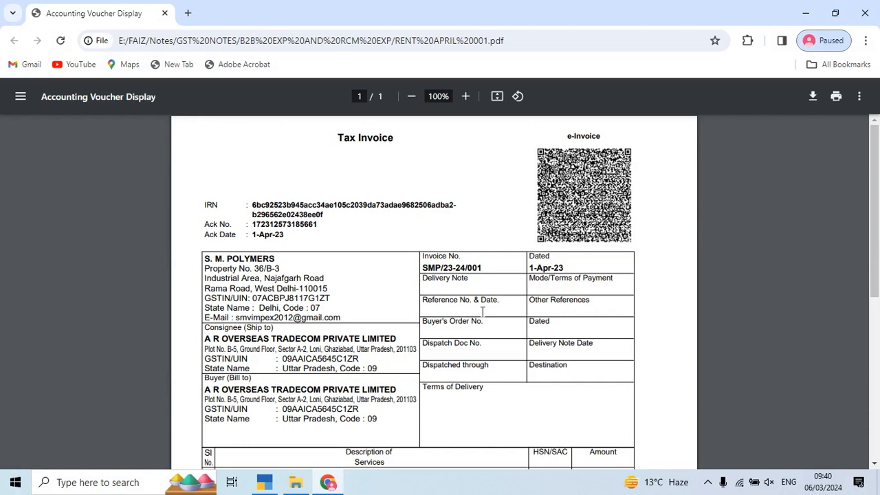
pyautogui.scroll(-2, 482, 311)
pyautogui.scroll(-3, 481, 311)
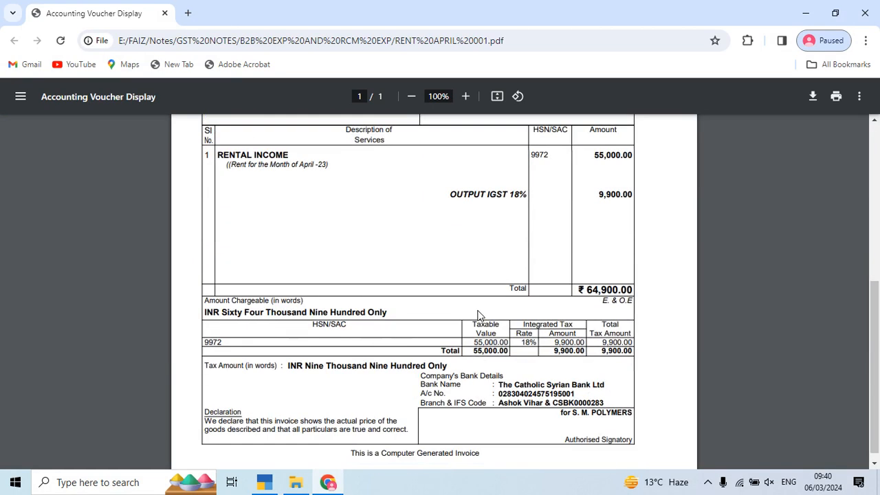
pyautogui.scroll(5, 480, 315)
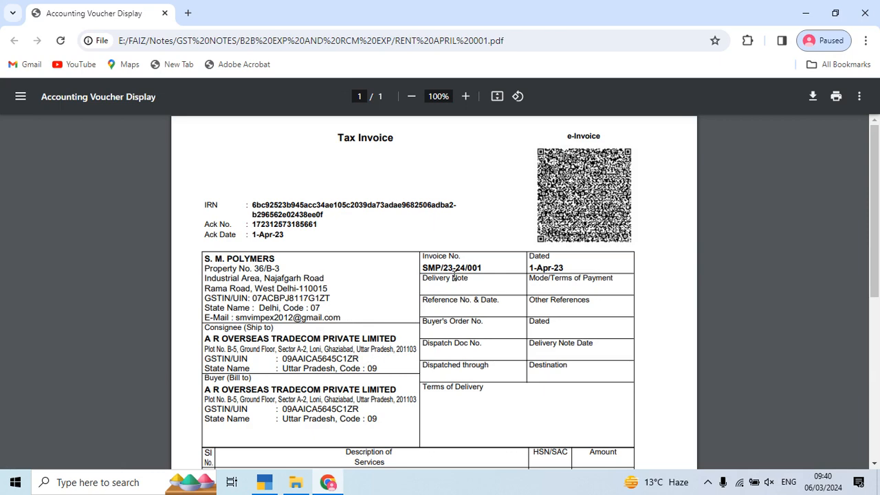
# - Close the File Explorer window and switch to the blank JN BILL NO voucher in TallyPrime
pyautogui.hotkey('alt', 'Tab')
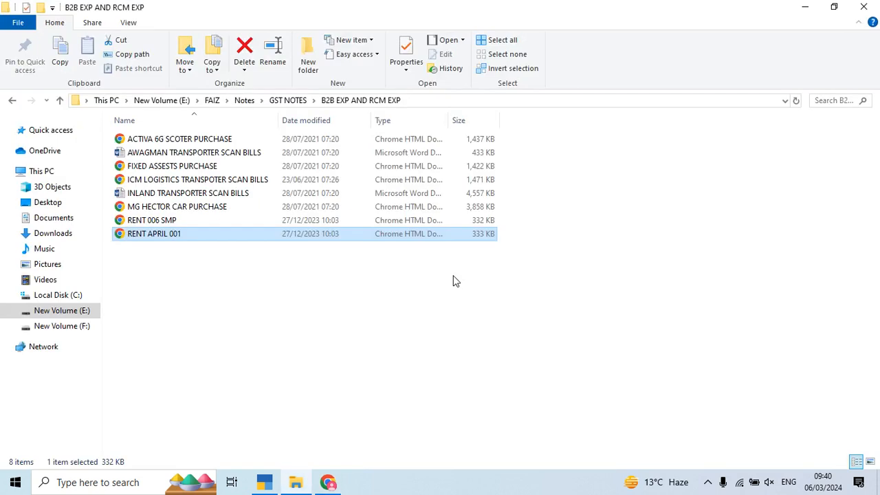
pyautogui.hotkey('alt', 'Tab')
# - Enter SMP/23-24/001 from the S. M. Polymers rent invoice as the voucher number
pyautogui.hotkey('alt', 'Tab')
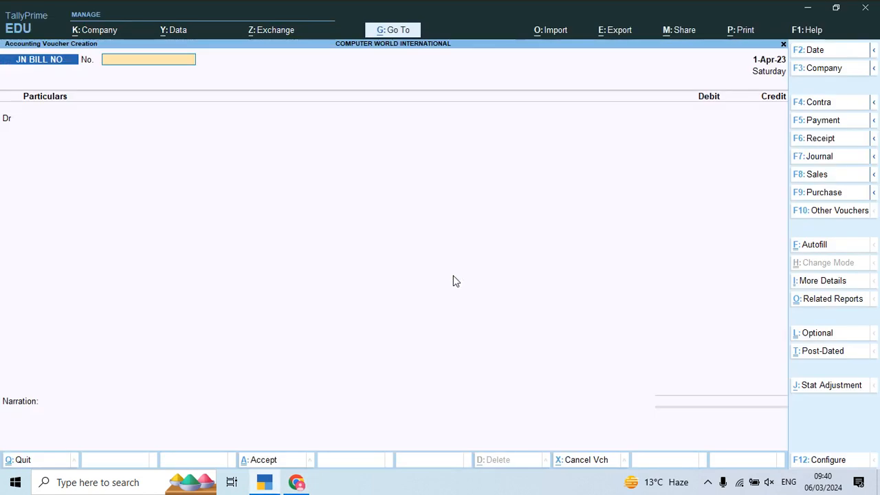
pyautogui.hotkey('alt', 'Tab')
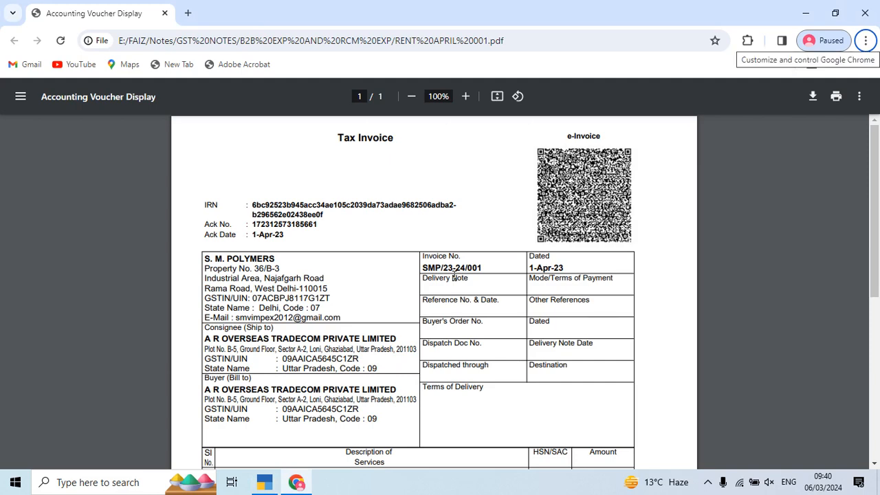
pyautogui.hotkey('alt', 'Tab')
pyautogui.write('SN')
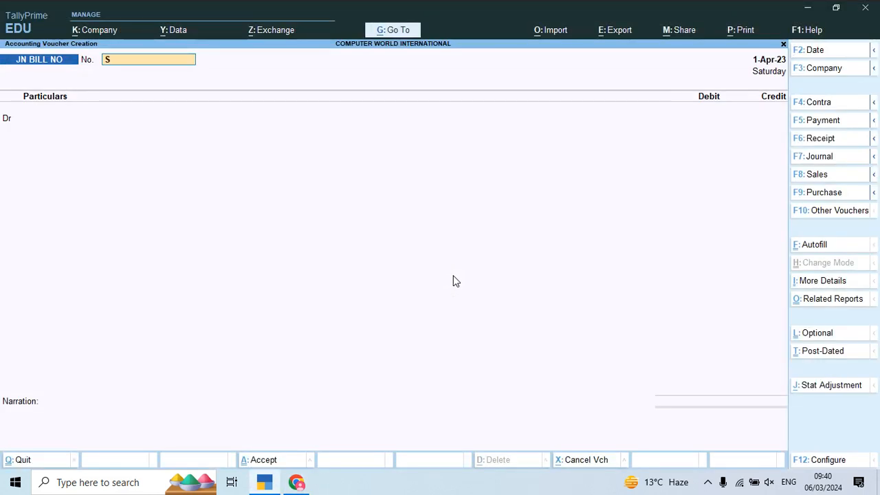
pyautogui.hotkey('alt', 'Tab')
pyautogui.hotkey('alt', 'Tab')
pyautogui.write('P/')
pyautogui.hotkey('alt', 'Tab')
pyautogui.hotkey('alt', 'Tab')
pyautogui.write('23-24')
pyautogui.hotkey('alt', 'Tab')
pyautogui.hotkey('alt', 'Tab')
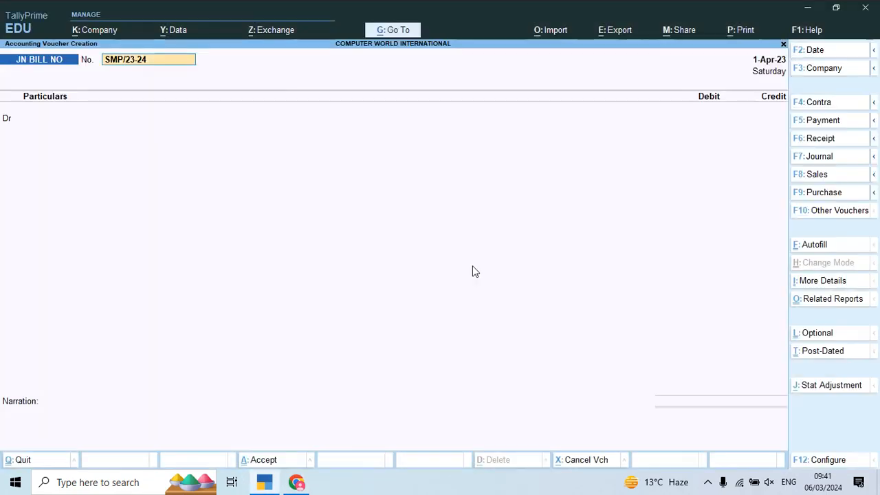
pyautogui.write('/')
pyautogui.hotkey('alt', 'Tab')
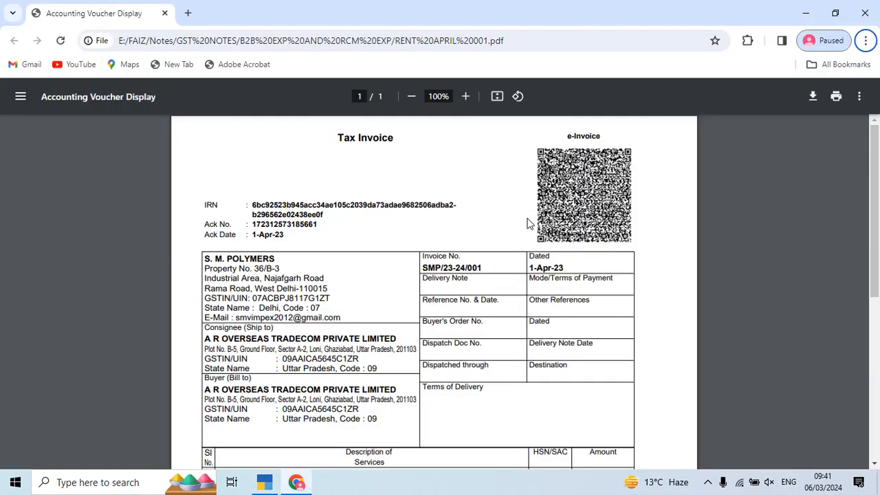
pyautogui.hotkey('alt', 'Tab')
pyautogui.write('001')
pyautogui.press('Return')
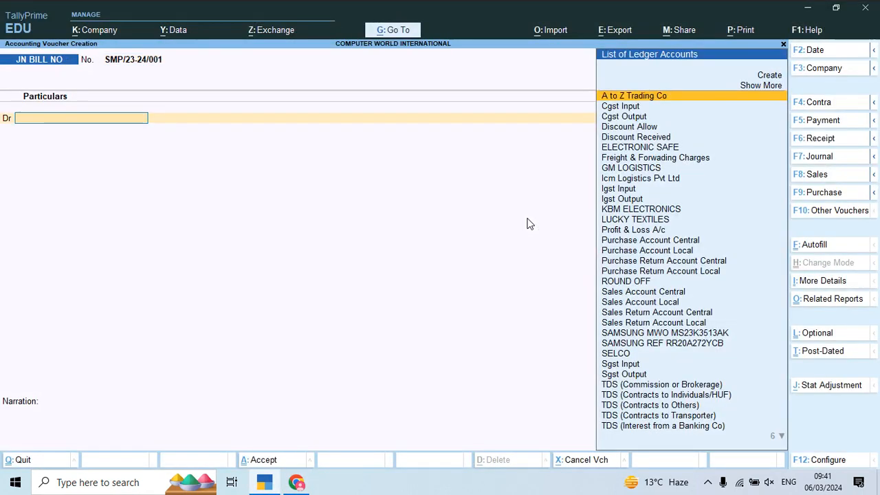
# - Start a new ledger named Office Rent from the first debit line and place it under Indirect Expenses
pyautogui.write('round')
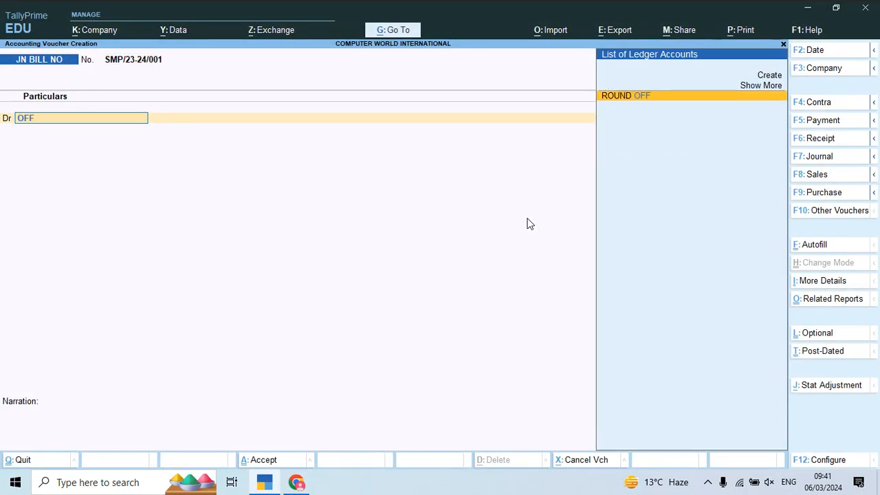
pyautogui.hotkey('alt', 'c')
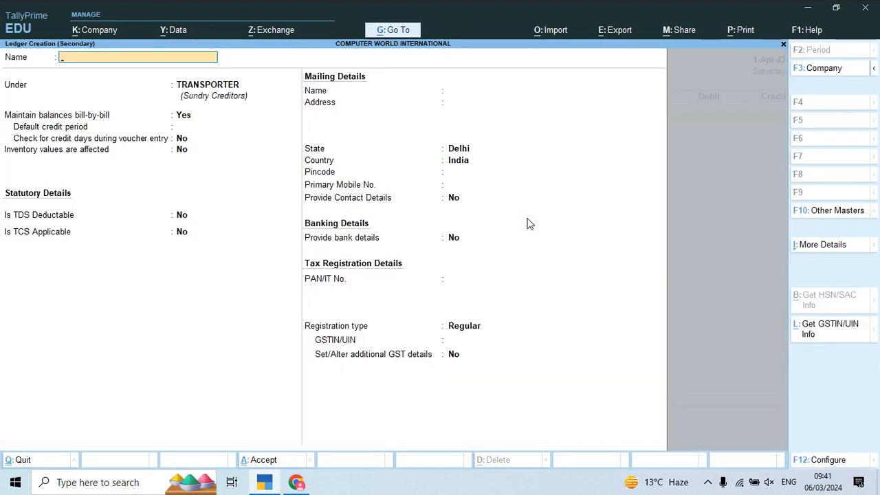
pyautogui.write('Office Rent')
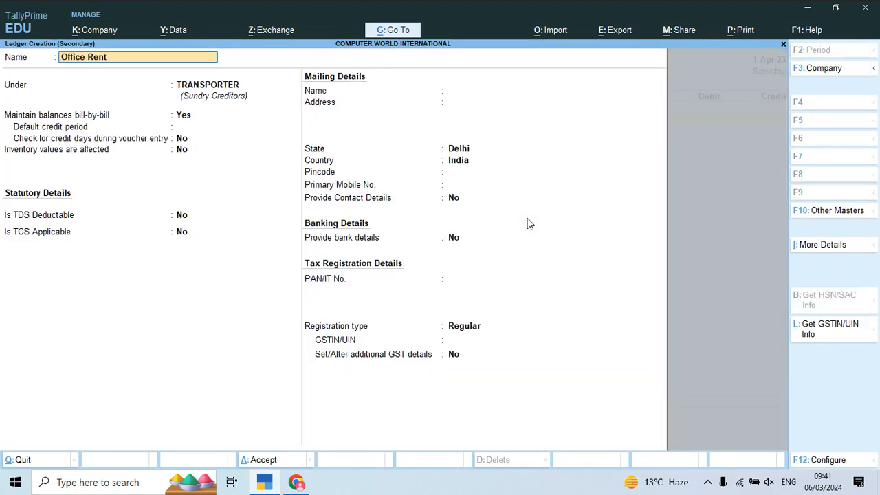
pyautogui.press('Return')
pyautogui.write('Ex')
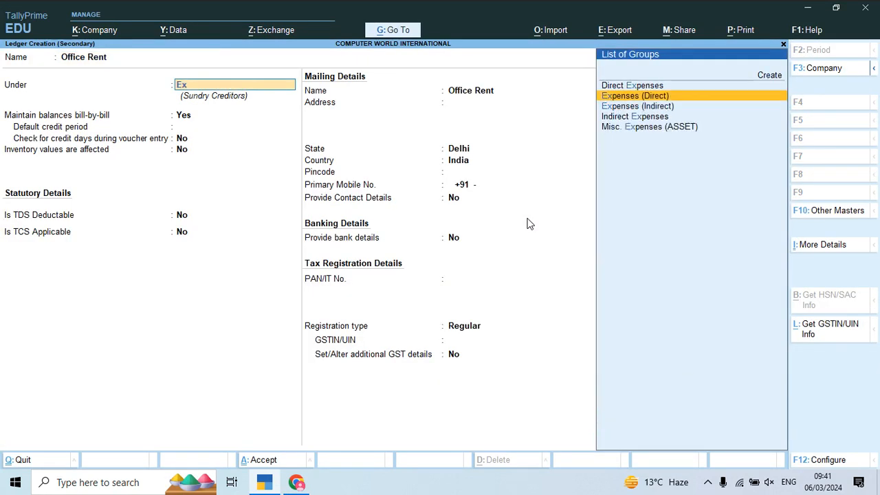
pyautogui.press('Down')
pyautogui.press('Return')
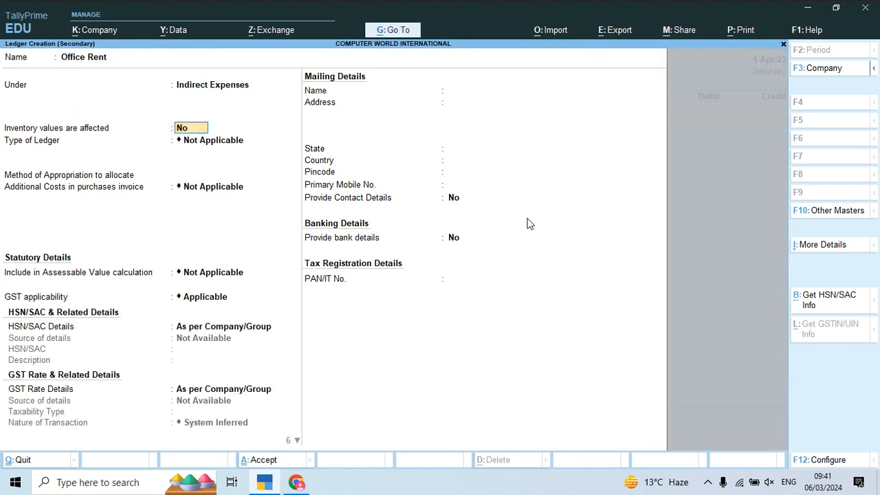
# - Keep GST applicable for Office Rent and specify its HSN/SAC details here, with no code and the description Office Rent
pyautogui.press('Return')
pyautogui.press('Return')
pyautogui.press('Return')
pyautogui.press('Return')
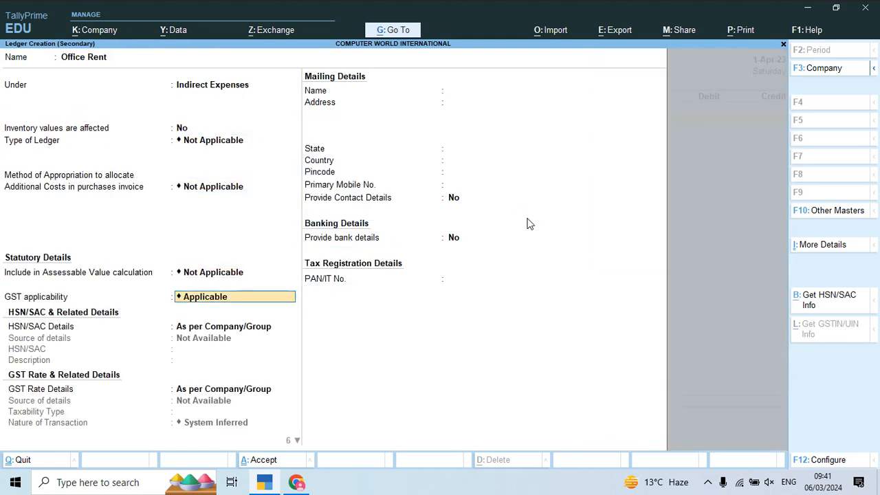
pyautogui.press('Return')
pyautogui.press('Down')
pyautogui.press('Return')
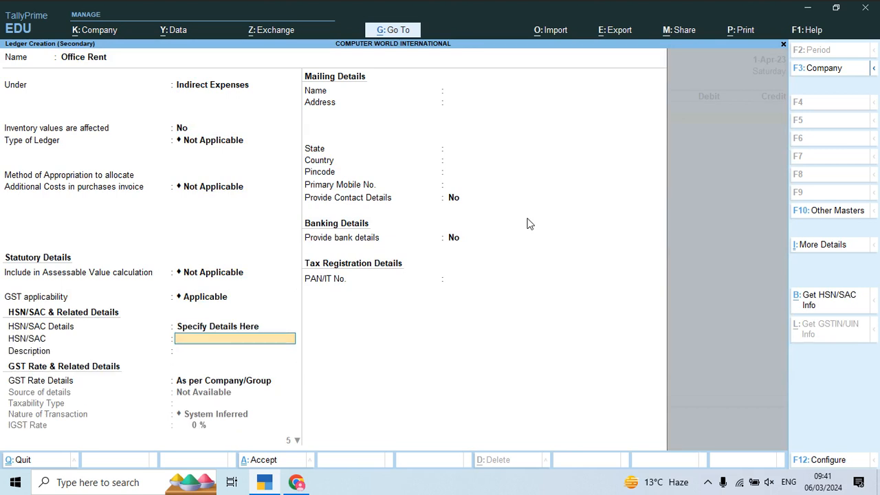
pyautogui.press('Return')
pyautogui.press('Return')
pyautogui.press('BackSpace')
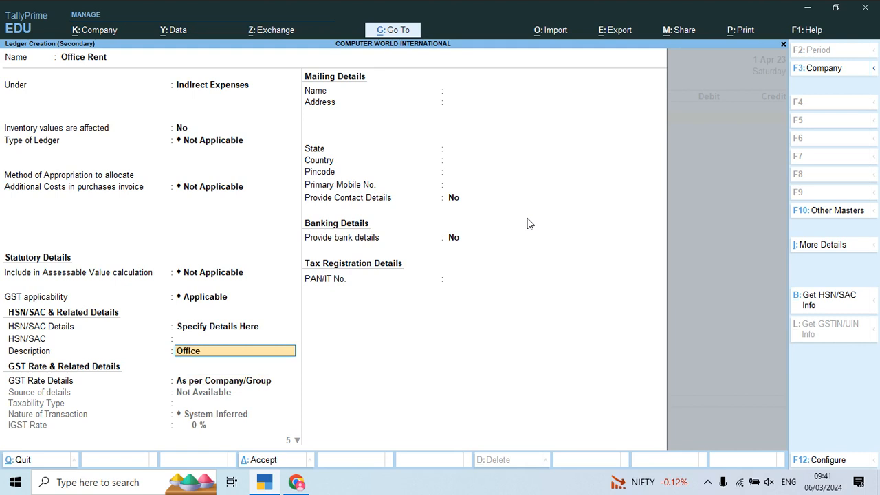
# - Specify the ledger's GST rate details as Taxable at 18% IGST, without reverse charge and with supply type Services
pyautogui.press('Return')
pyautogui.press('Down')
pyautogui.press('Return')
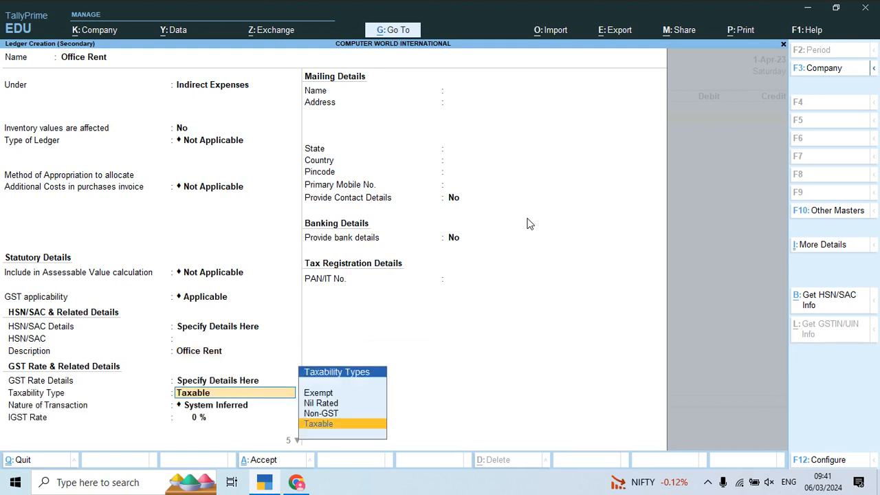
pyautogui.press('Return')
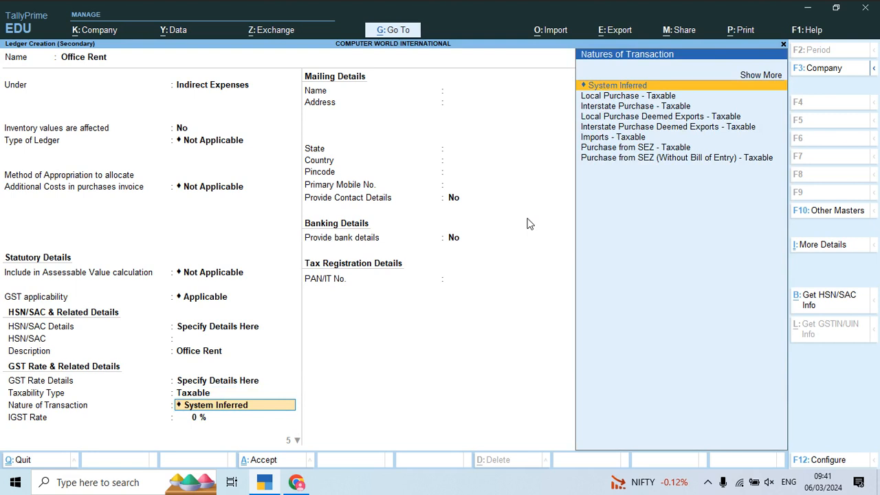
pyautogui.press('Return')
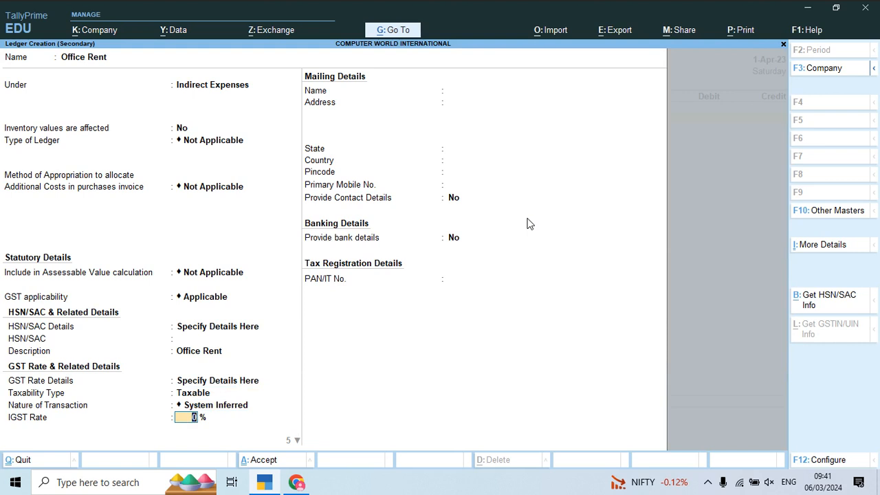
pyautogui.write('18')
pyautogui.press('Return')
pyautogui.press('Return')
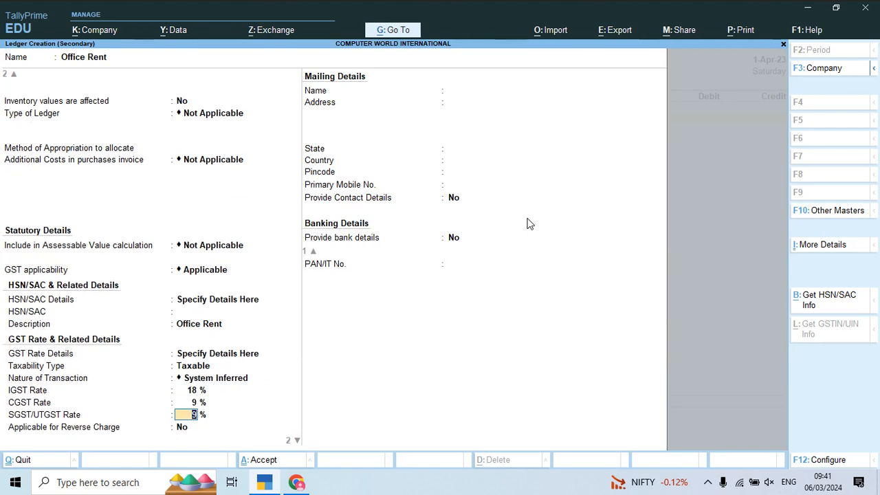
pyautogui.press('Return')
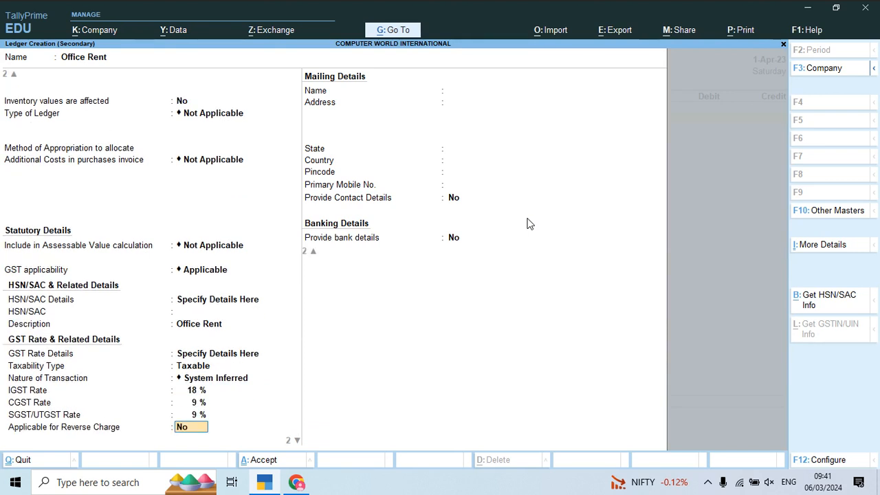
pyautogui.press('Return')
# - Make TDS applicable to Office Rent with nature of payment Rent of Land,Building, Furniture etc., and save the ledger
pyautogui.press('Return')
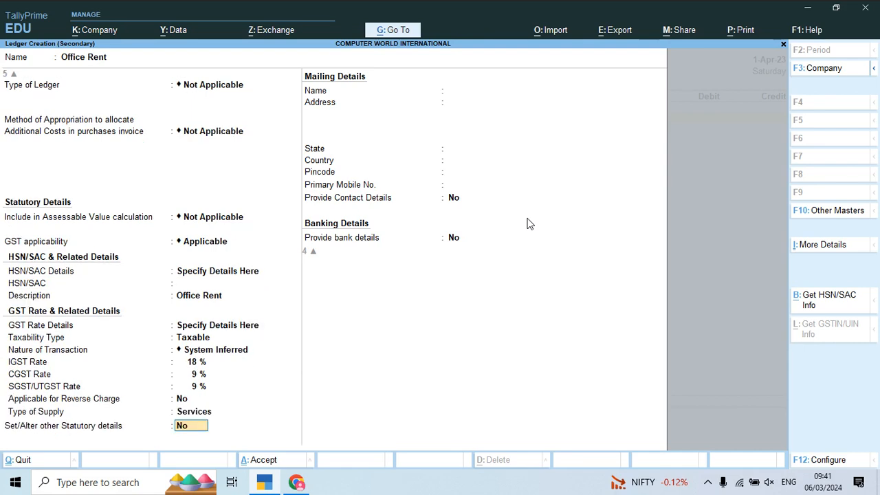
pyautogui.write('y')
pyautogui.press('Return')
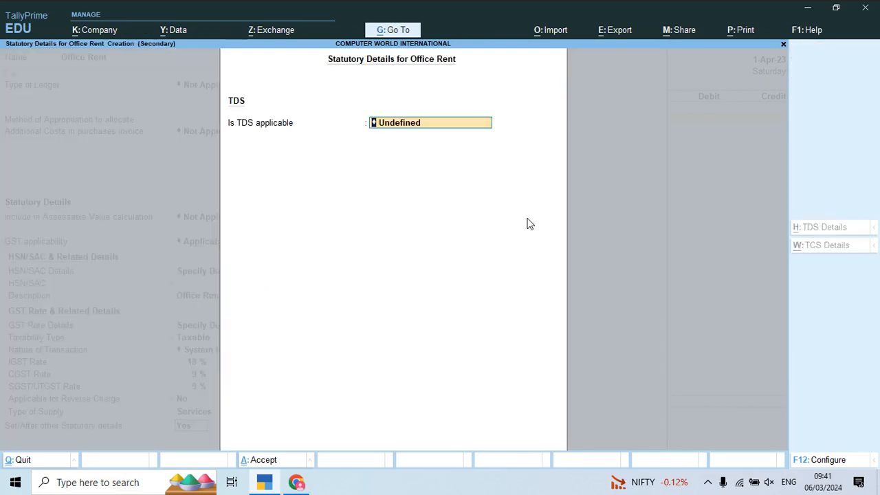
pyautogui.write('A')
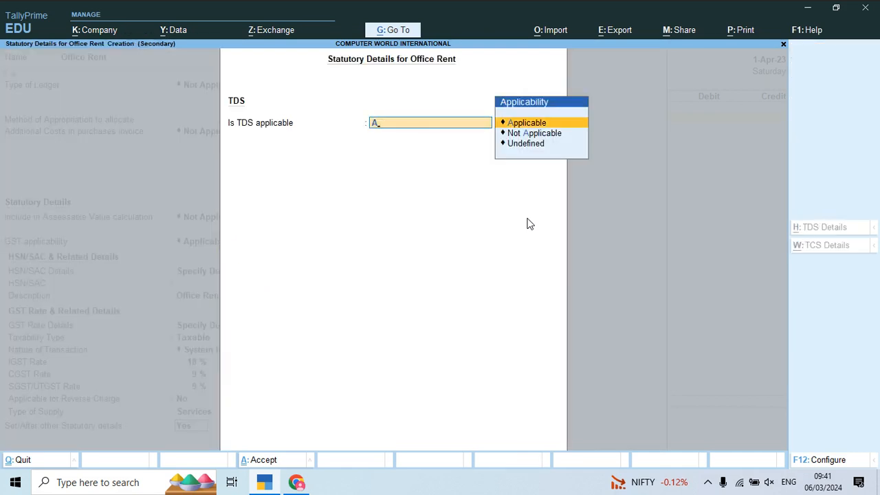
pyautogui.press('Return')
pyautogui.press('Down')
pyautogui.press('Down')
pyautogui.press('Down')
pyautogui.press('Down')
pyautogui.press('Down')
pyautogui.press('Down')
pyautogui.press('Down')
pyautogui.press('Down')
pyautogui.press('Down')
pyautogui.press('Down')
pyautogui.press('Down')
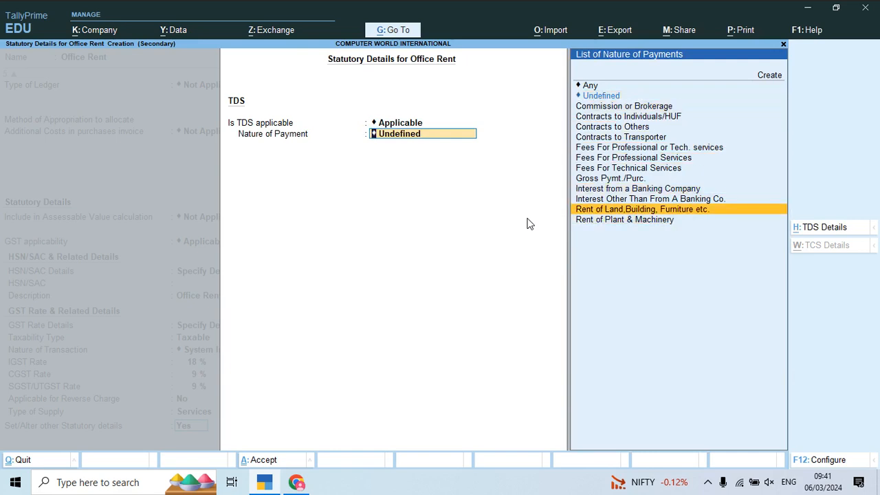
pyautogui.press('Return')
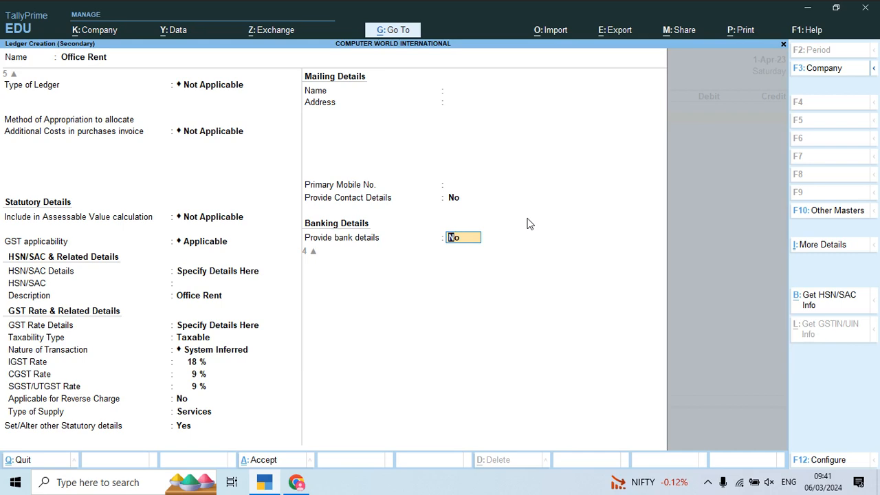
pyautogui.press('Return')
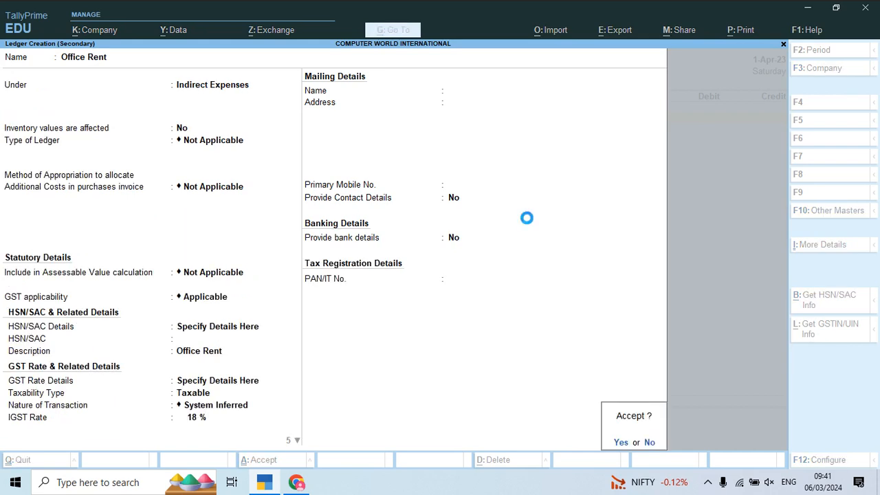
pyautogui.press('Return')
# - Check the rent amount on the invoice and debit Office Rent with 55,000
pyautogui.hotkey('alt', 'Tab')
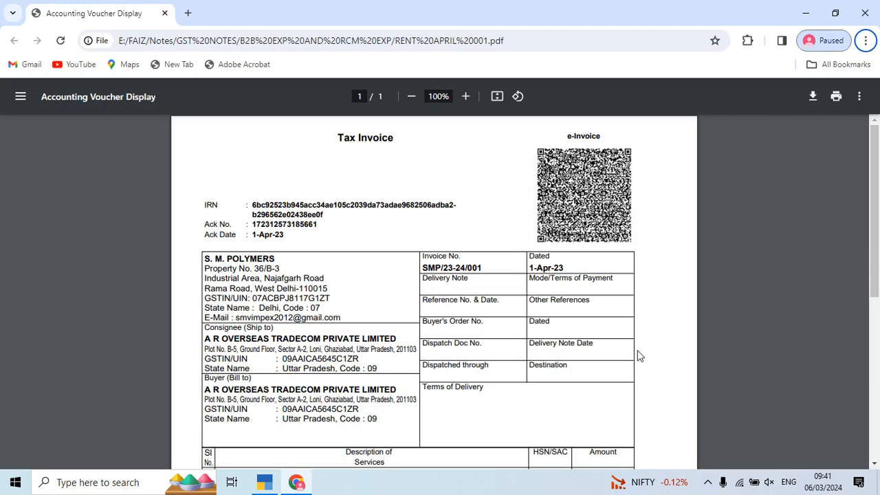
pyautogui.scroll(-3, 633, 348)
pyautogui.scroll(2, 631, 345)
pyautogui.hotkey('alt', 'Tab')
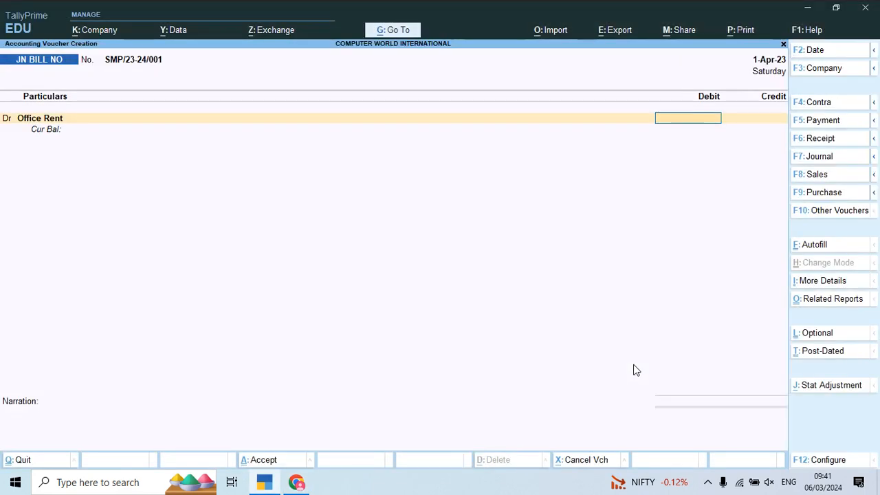
pyautogui.write('55,000')
pyautogui.press('Return')
pyautogui.press('Return')
# - Set the second voucher line to debit and select the Cgst Input ledger
pyautogui.press('Return')
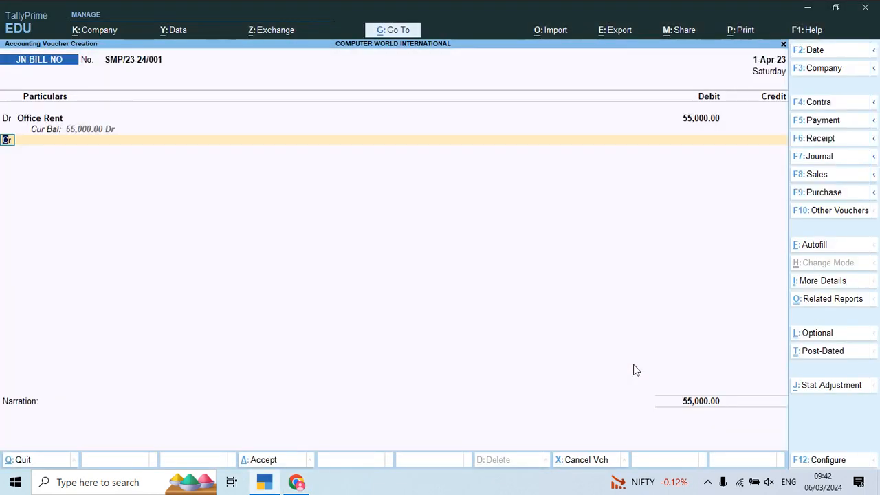
pyautogui.write('c')
pyautogui.press('Return')
pyautogui.press('BackSpace')
pyautogui.press('Down')
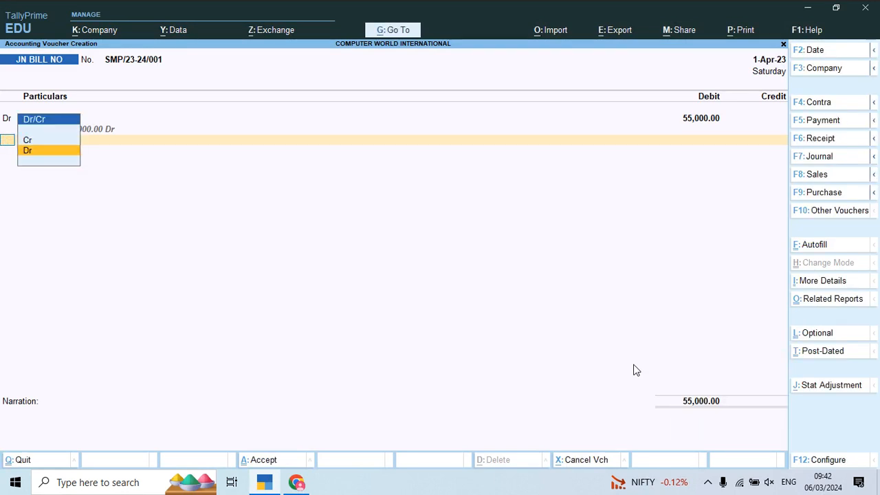
pyautogui.press('Return')
pyautogui.write('cg')
pyautogui.press('Return')
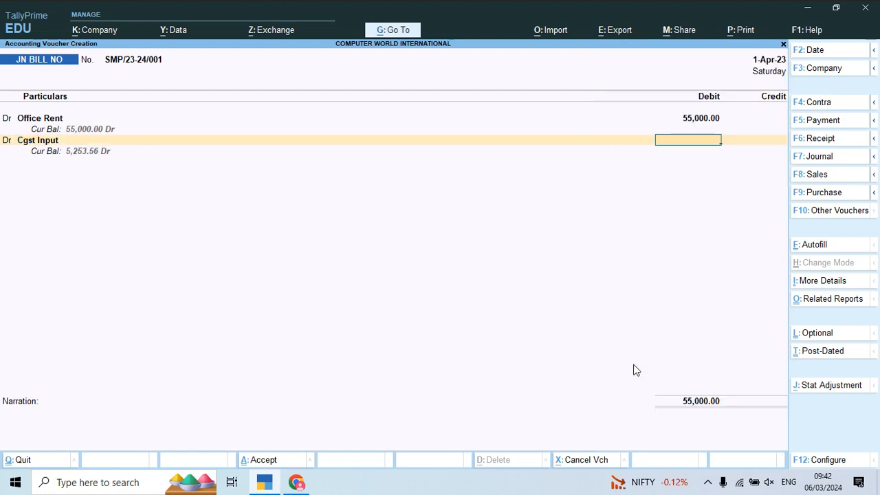
# - Check the GST amount on the invoice, calculate 9900/2, and debit Cgst Input with 4,950
pyautogui.hotkey('alt', 'Tab')
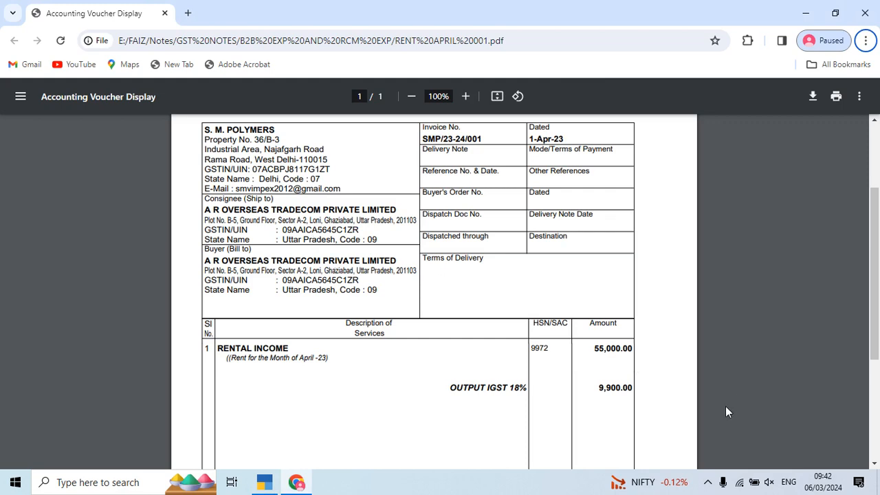
pyautogui.hotkey('alt', 'Tab')
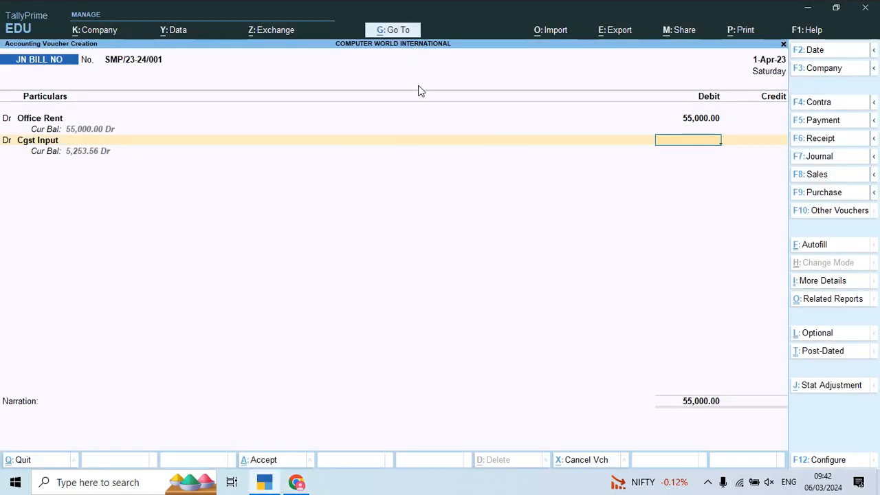
pyautogui.hotkey('alt', 'Tab')
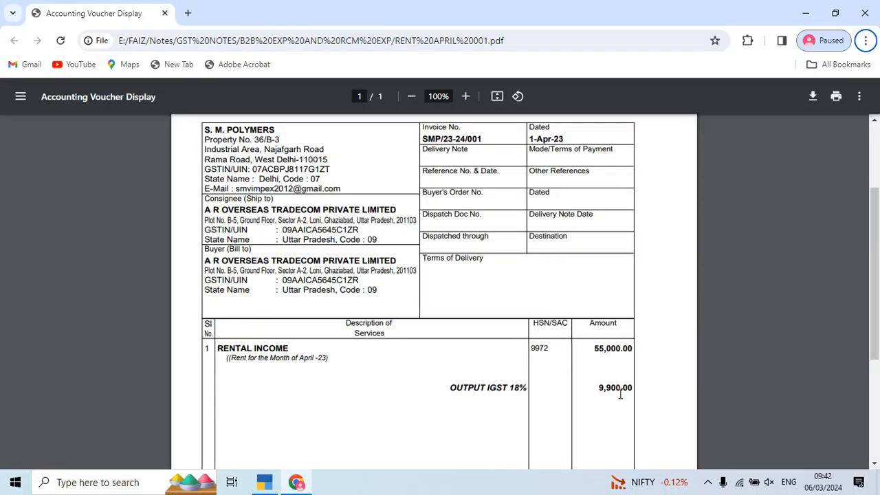
pyautogui.hotkey('alt', 'Tab')
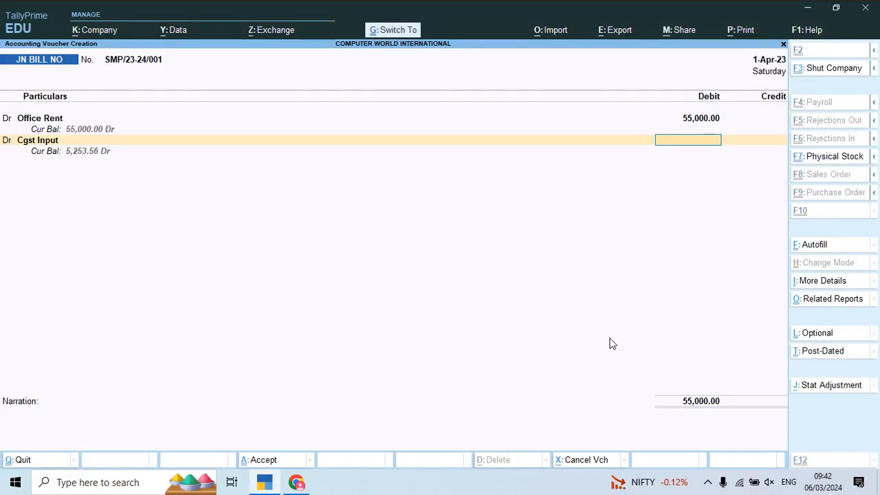
pyautogui.hotkey('ctrl', 'n')
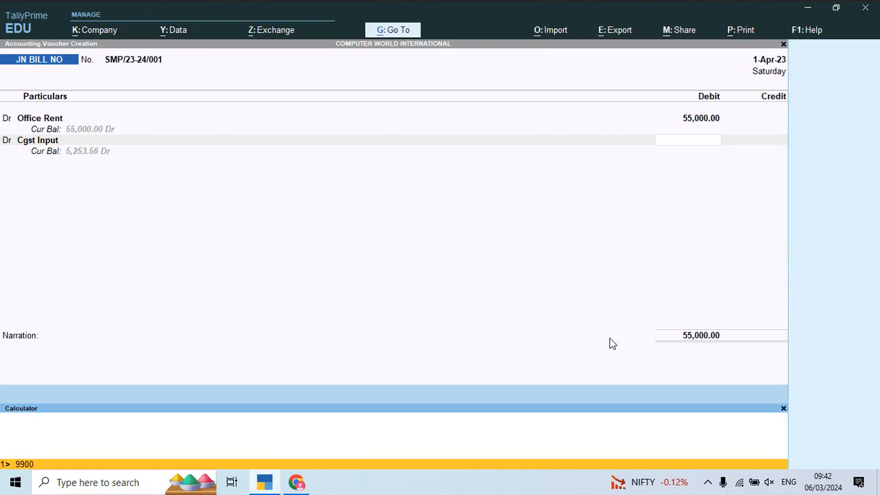
pyautogui.press('Return')
pyautogui.hotkey('ctrl', 'm')
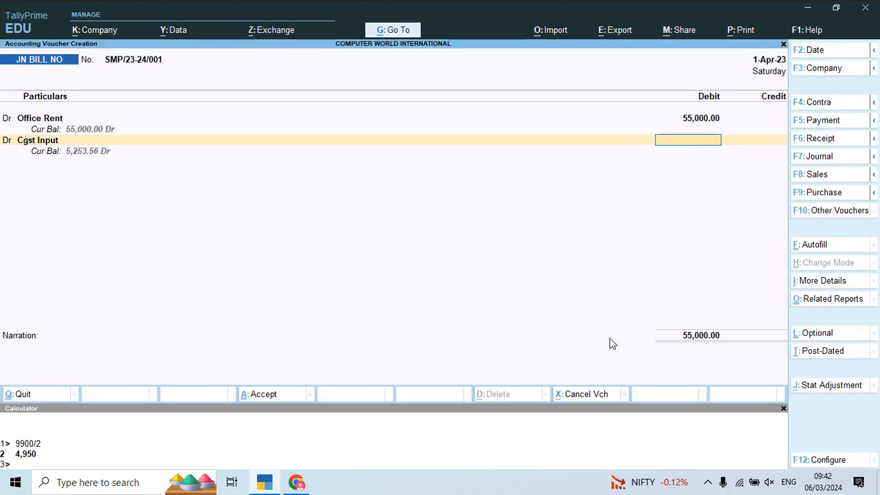
pyautogui.write('4950')
pyautogui.press('Return')
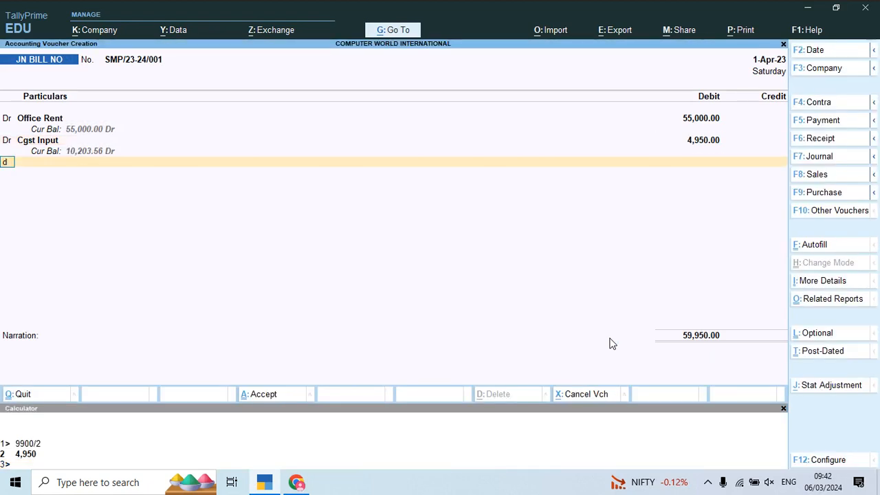
# - Add a debit line for Sgst Input with 4,950
pyautogui.press('Return')
pyautogui.write('Sgs')
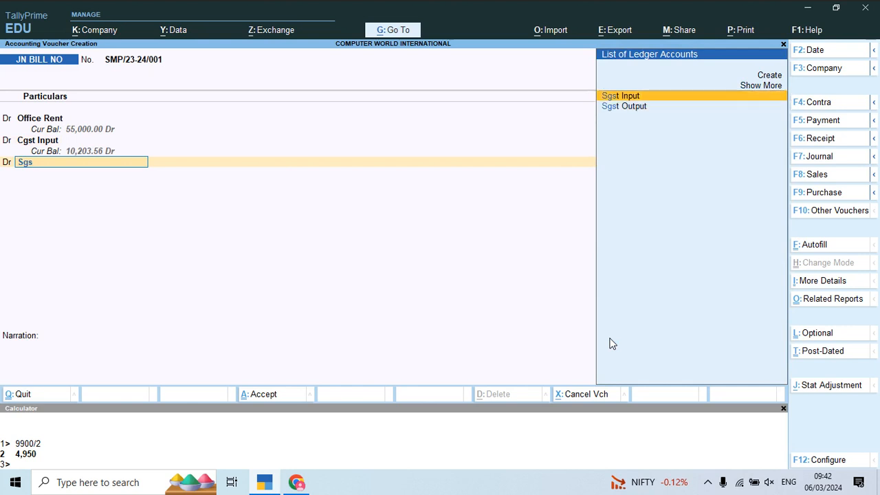
pyautogui.press('Return')
pyautogui.write('4950')
pyautogui.press('Return')
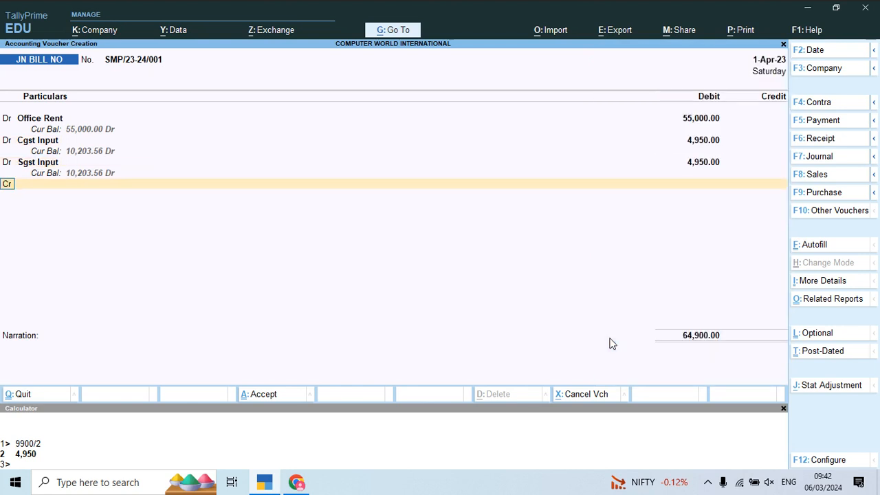
# - Start a credit line and create a new ledger for it named Sm Polymers under Sundry Creditors, checking the supplier's name on the invoice
pyautogui.press('Return')
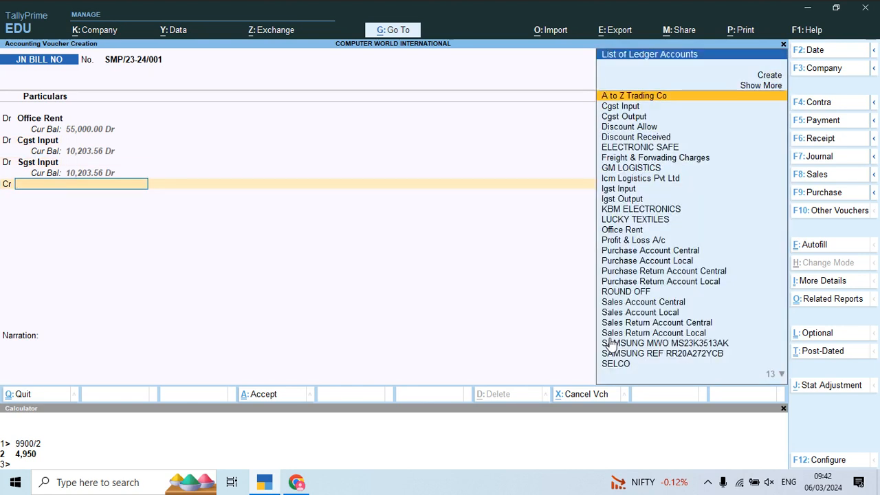
pyautogui.write('s')
pyautogui.hotkey('alt', 'c')
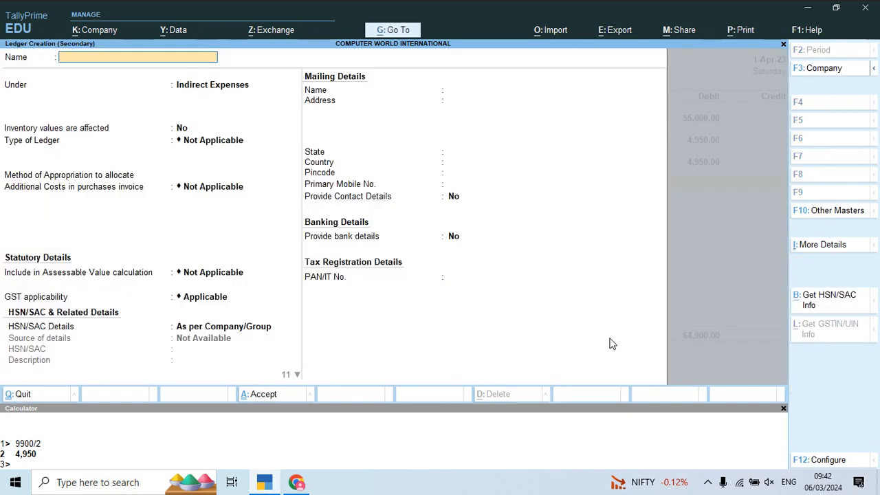
pyautogui.hotkey('alt', 'Tab')
pyautogui.hotkey('alt', 'Tab')
pyautogui.write('m')
pyautogui.hotkey('alt', 'Tab')
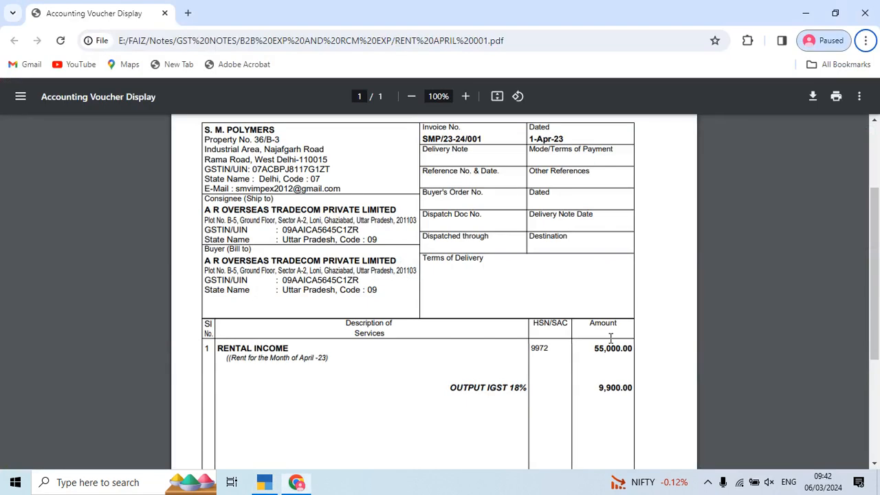
pyautogui.hotkey('alt', 'Tab')
pyautogui.press('Return')
pyautogui.write('Sun')
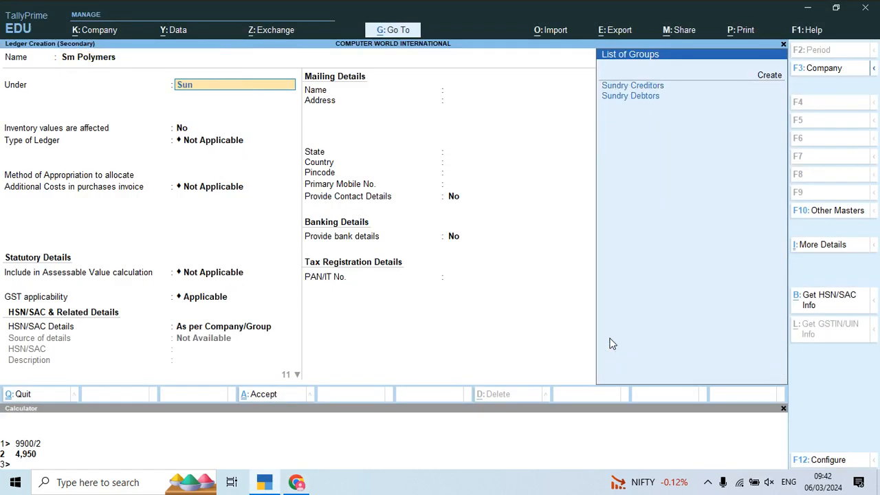
pyautogui.press('Return')
pyautogui.press('Return')
pyautogui.press('Return')
pyautogui.press('Return')
pyautogui.press('Return')
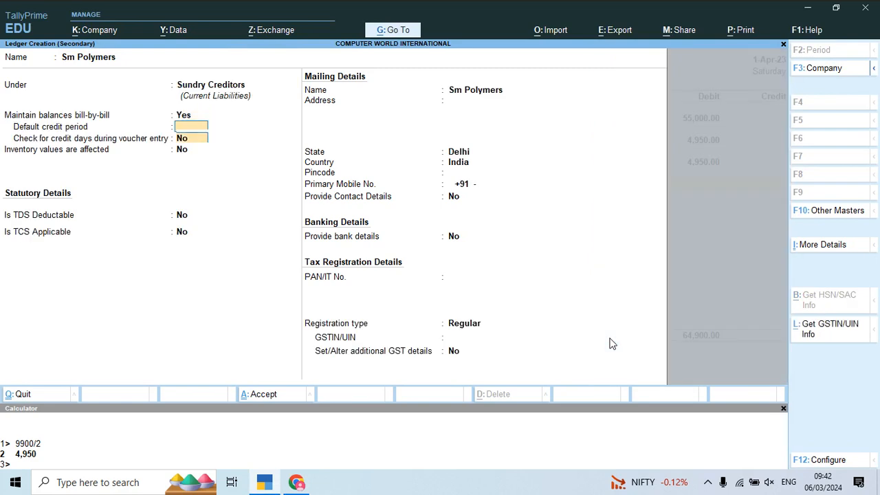
# - Keep bill-by-bill balances on without a default credit period and make the Sm Polymers ledger TDS deductable
pyautogui.press('Up')
pyautogui.press('y')
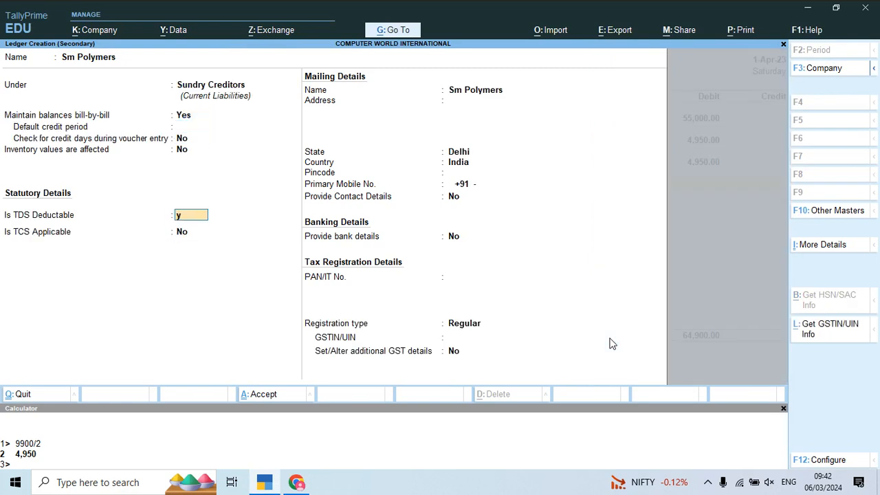
pyautogui.press('Return')
# - Check the supplier's GSTIN on the invoice, set the deductee type to Individual/HUF - Resident, and enable deducting TDS in the same voucher
pyautogui.press('Down')
pyautogui.hotkey('alt', 'Tab')
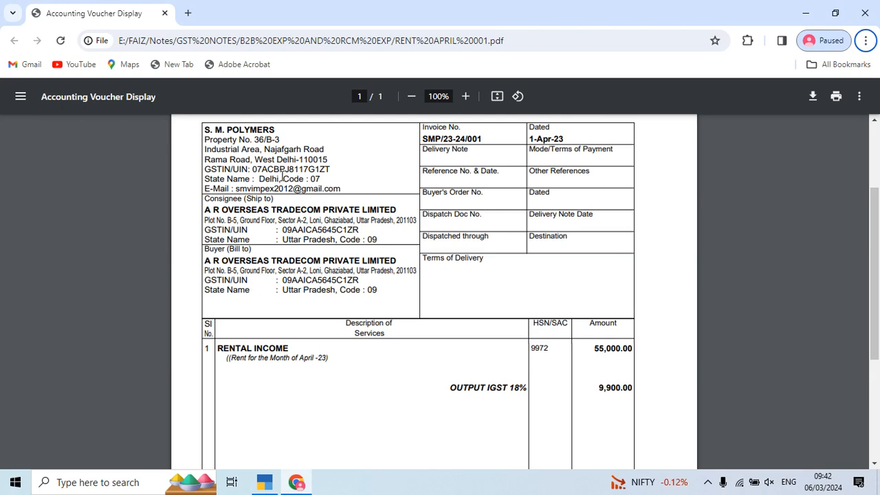
pyautogui.hotkey('alt', 'Tab')
pyautogui.press('Down')
pyautogui.press('Down')
pyautogui.press('Down')
pyautogui.press('Down')
pyautogui.press('Down')
pyautogui.press('Down')
pyautogui.press('Down')
pyautogui.press('Down')
pyautogui.press('Down')
pyautogui.press('Down')
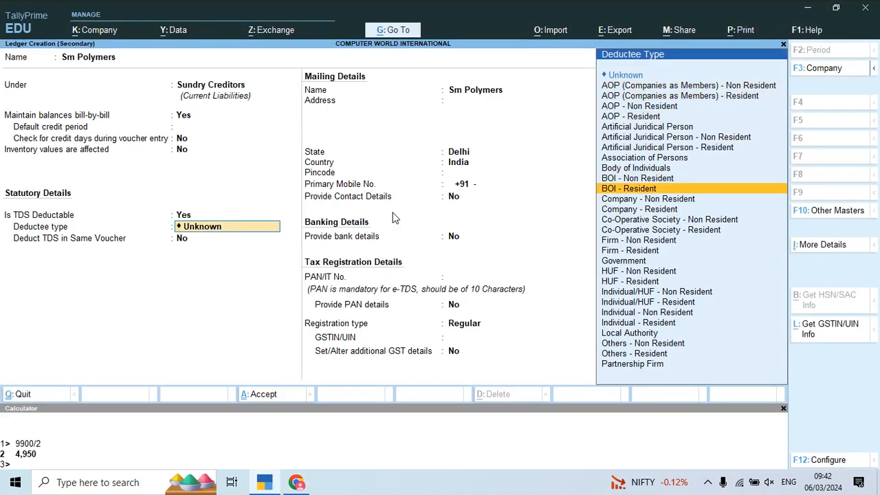
pyautogui.press('Down')
pyautogui.press('Down')
pyautogui.press('Down')
pyautogui.press('Down')
pyautogui.press('Down')
pyautogui.press('Down')
pyautogui.press('Down')
pyautogui.press('Down')
pyautogui.press('Down')
pyautogui.press('Down')
pyautogui.press('Down')
pyautogui.press('Down')
pyautogui.press('Down')
pyautogui.press('Down')
pyautogui.press('Down')
pyautogui.press('Down')
pyautogui.press('Up')
pyautogui.press('Up')
pyautogui.press('Up')
pyautogui.press('Up')
pyautogui.press('Up')
pyautogui.press('Up')
pyautogui.press('Up')
pyautogui.press('Up')
pyautogui.press('Down')
pyautogui.press('Down')
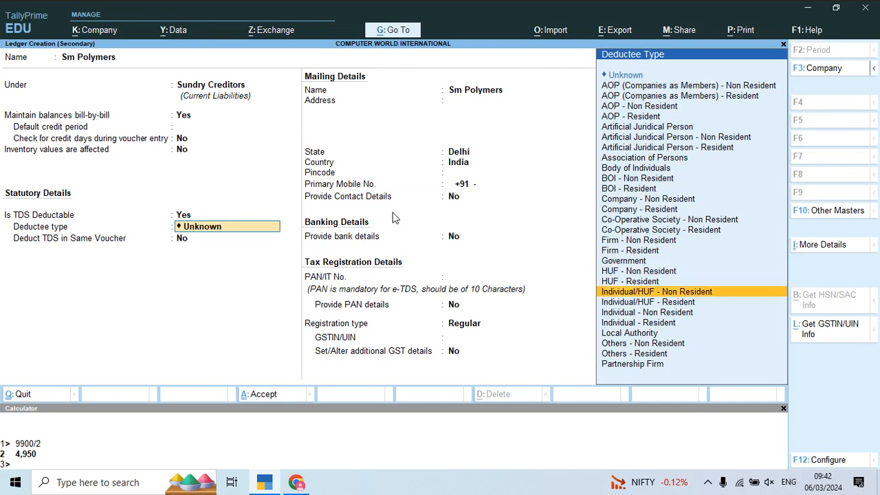
pyautogui.press('Down')
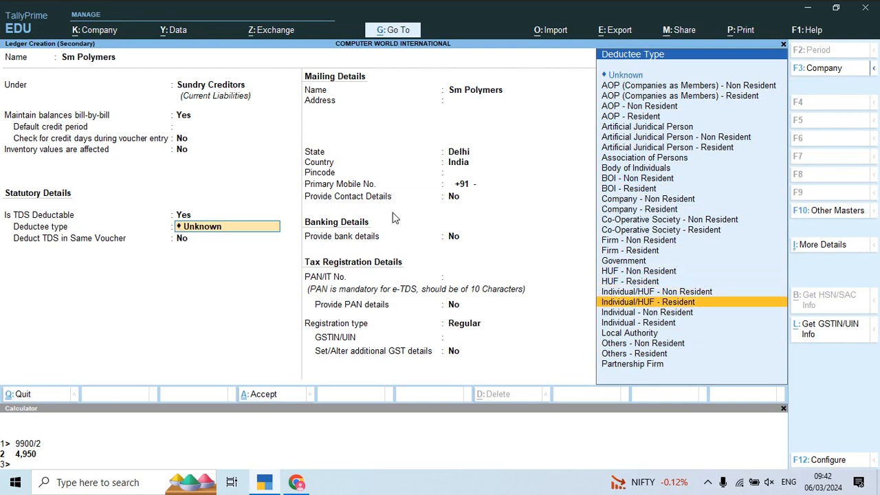
pyautogui.press('Return')
# - Keep the mailing name with state Delhi and country India, leave the address blank, and enter the pincode from the invoice
pyautogui.press('Return')
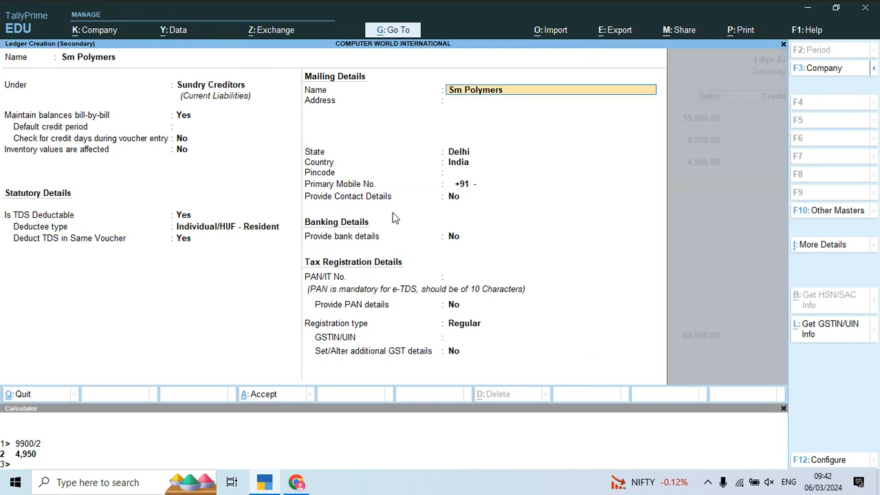
pyautogui.press('Return')
pyautogui.press('Return')
pyautogui.press('Return')
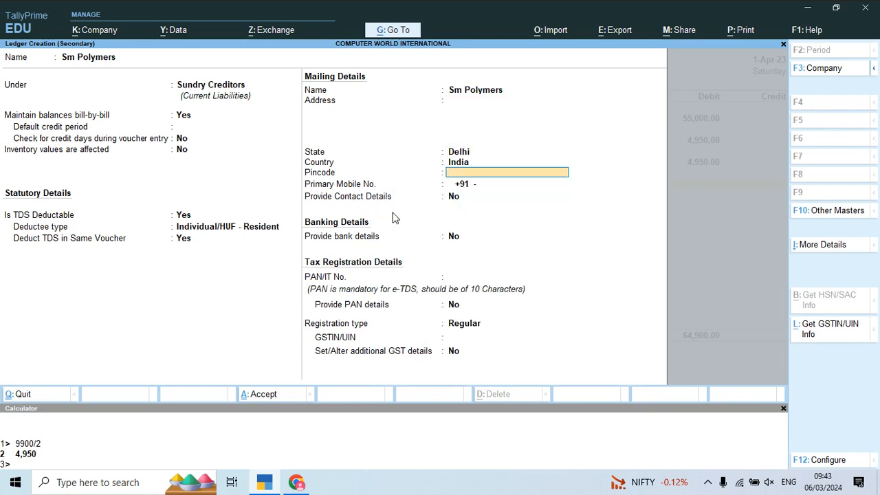
pyautogui.hotkey('alt', 'Tab')
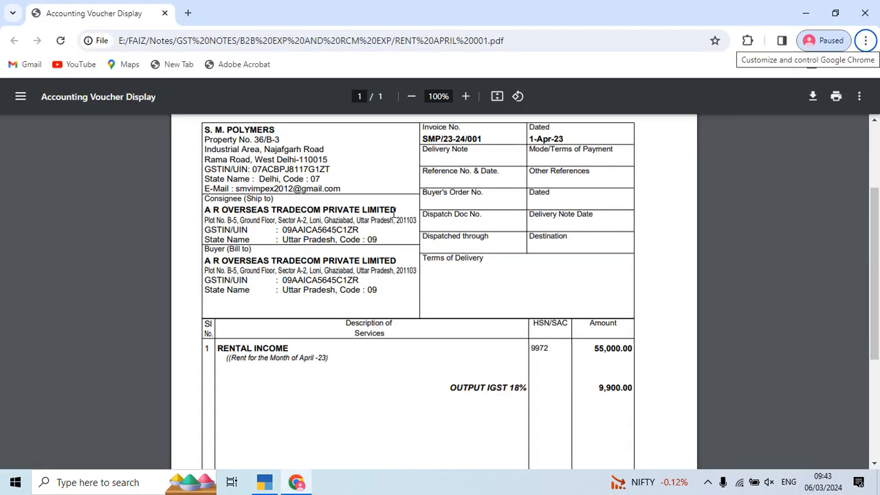
pyautogui.hotkey('alt', 'Tab')
pyautogui.write('110015')
pyautogui.press('Return')
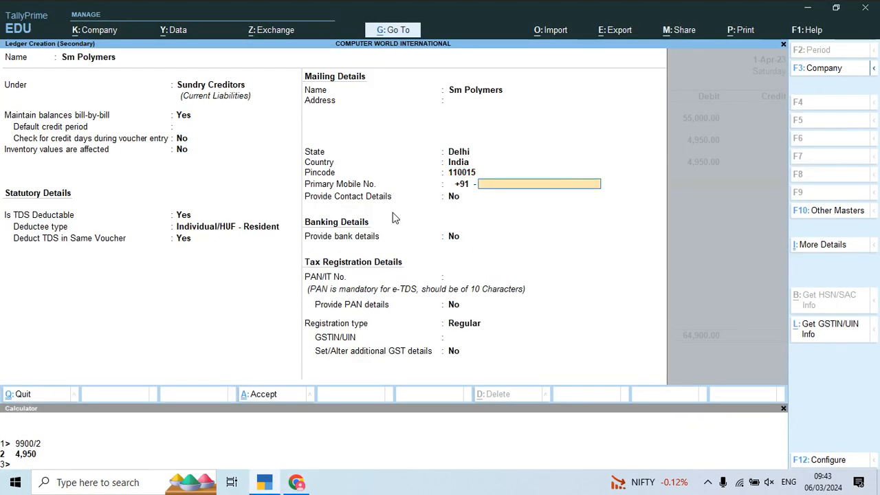
# - Leave the mobile number blank and contact and bank details at No, and begin entering the supplier's PAN from the invoice's GSTIN
pyautogui.press('Return')
pyautogui.press('Return')
pyautogui.press('Return')
pyautogui.hotkey('alt', 'Tab')
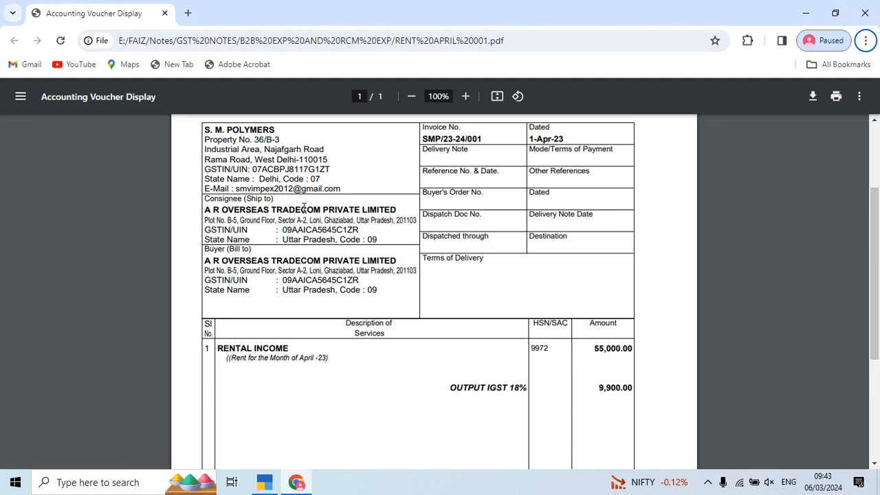
pyautogui.hotkey('alt', 'Tab')
pyautogui.write('AC')
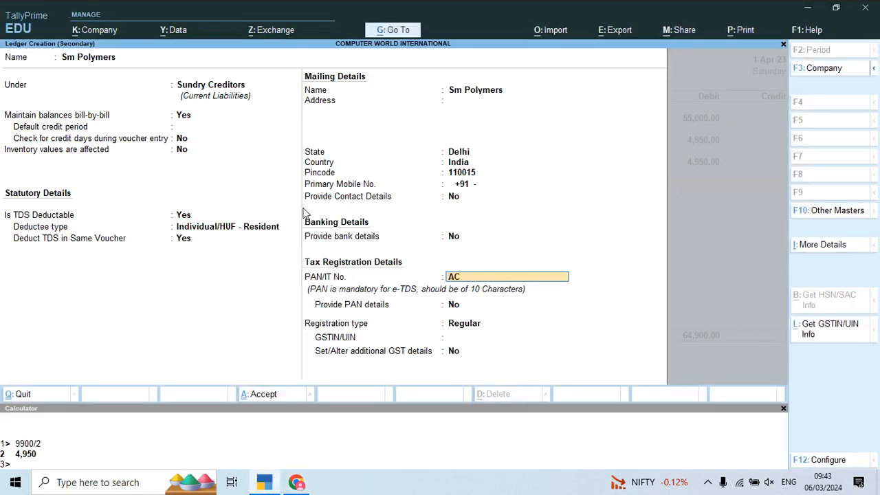
pyautogui.press('Return')
pyautogui.hotkey('alt', 'Tab')
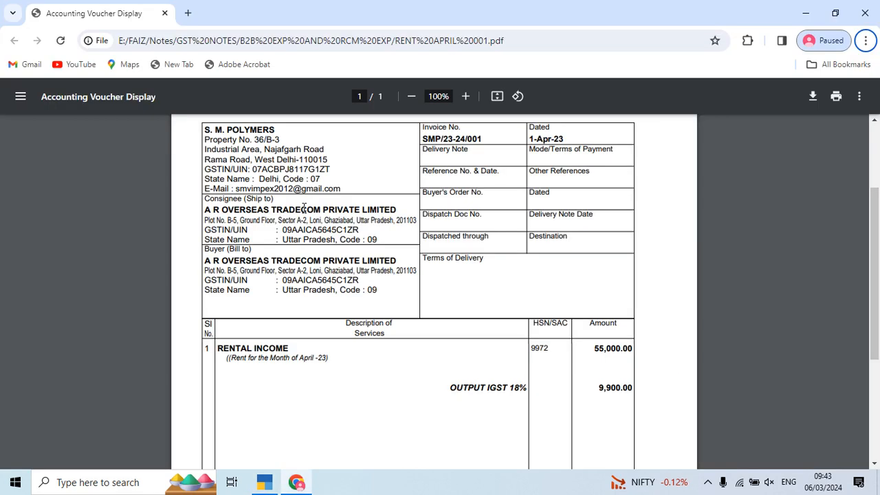
pyautogui.hotkey('alt', 'Tab')
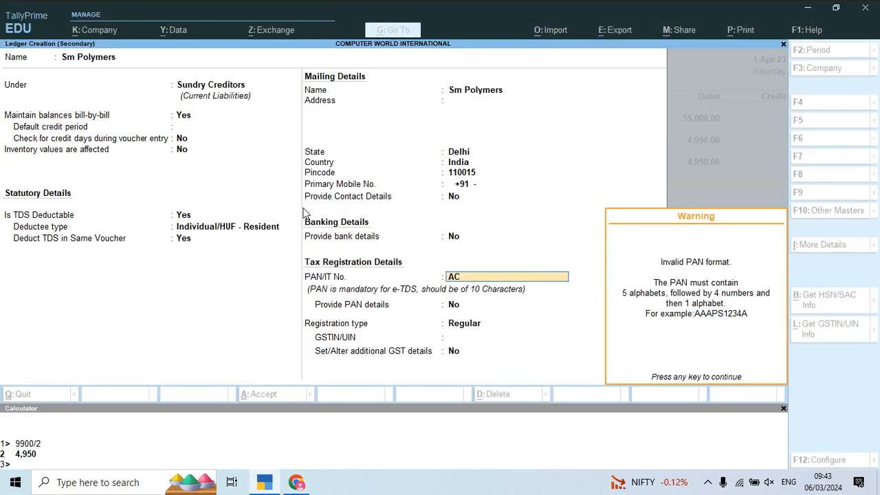
pyautogui.press('Return')
pyautogui.press('Up')
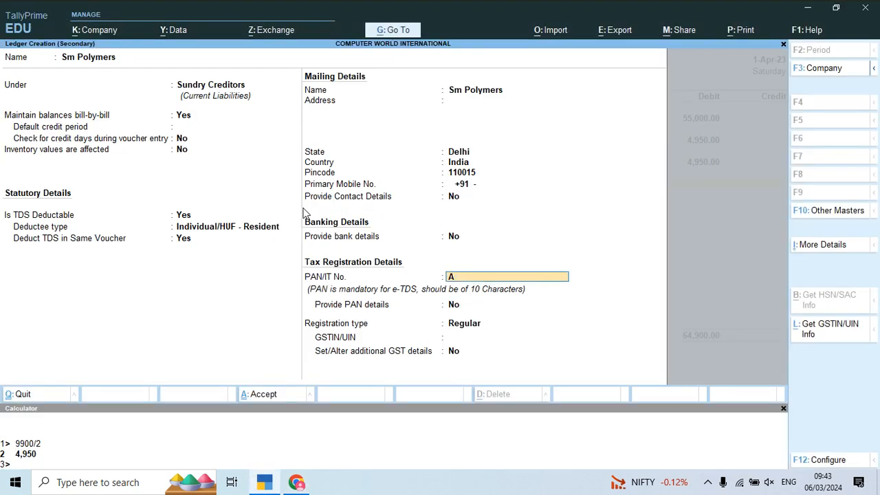
# - Complete the supplier's PAN in the Sm Polymers ledger, reading it from the GSTIN on the rent invoice
pyautogui.hotkey('alt', 'Tab')
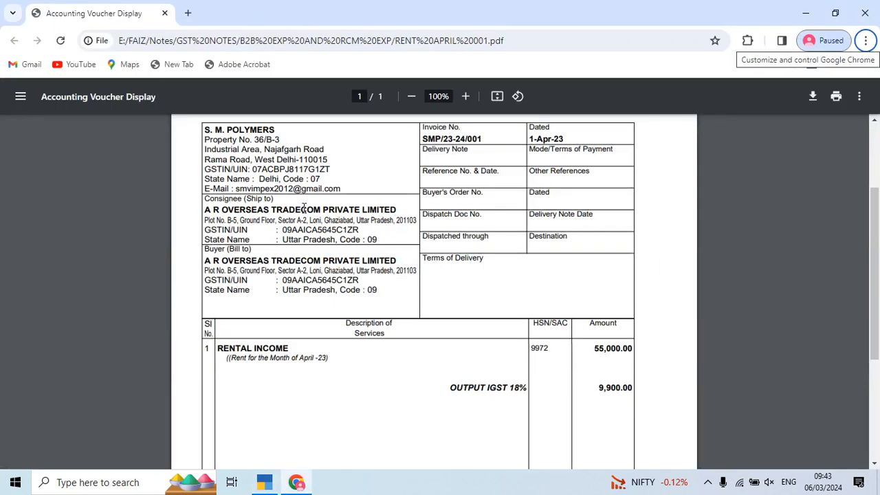
pyautogui.hotkey('alt', 'Tab')
pyautogui.hotkey('alt', 'Tab')
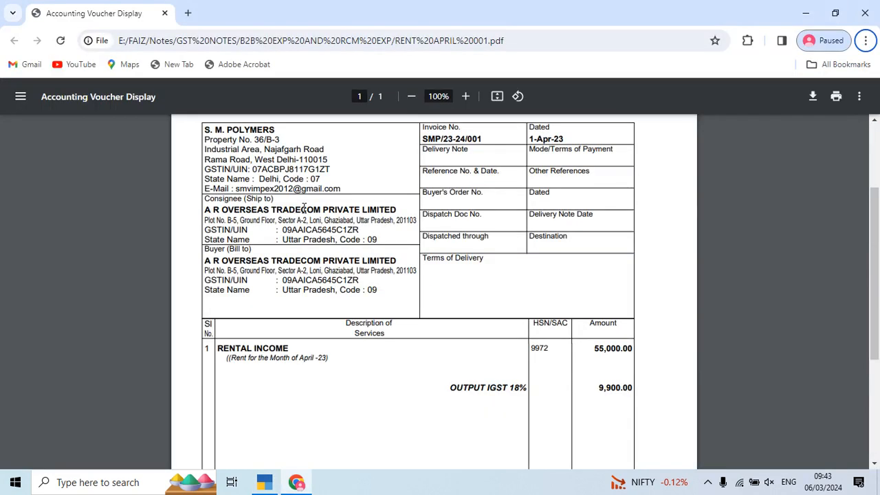
pyautogui.hotkey('alt', 'Tab')
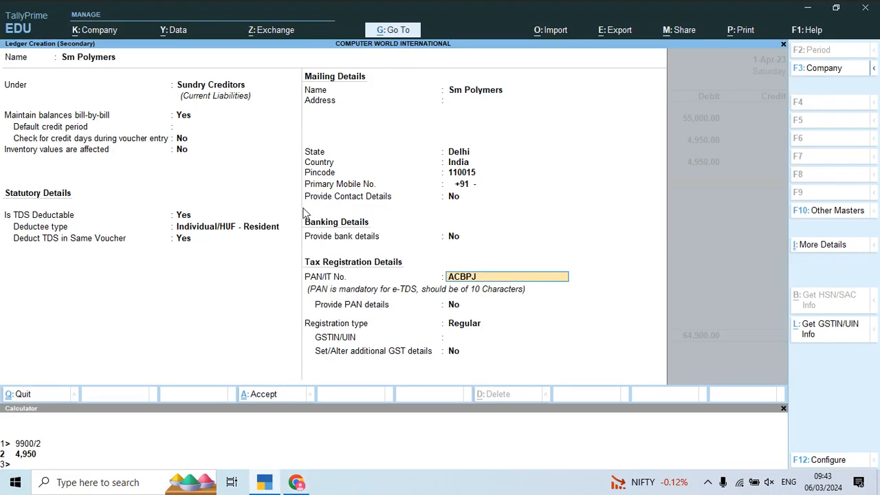
pyautogui.hotkey('alt', 'Tab')
pyautogui.hotkey('alt', 'Tab')
pyautogui.hotkey('alt', 'Tab')
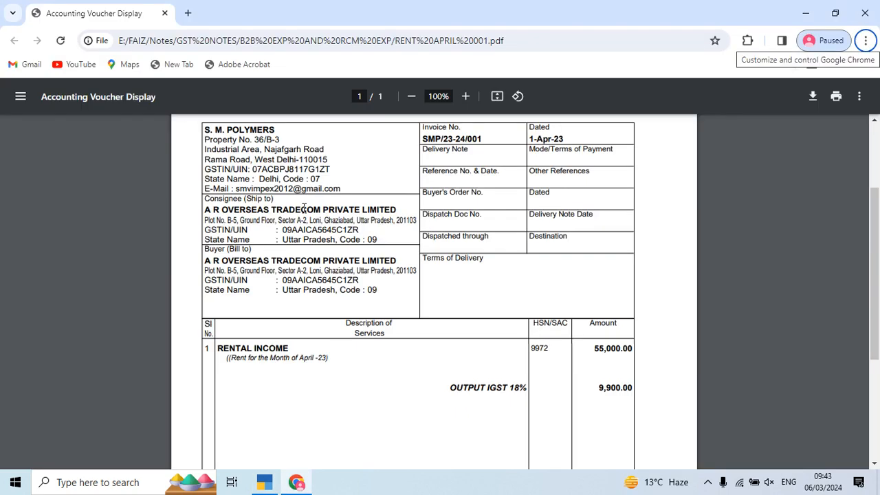
pyautogui.hotkey('alt', 'Tab')
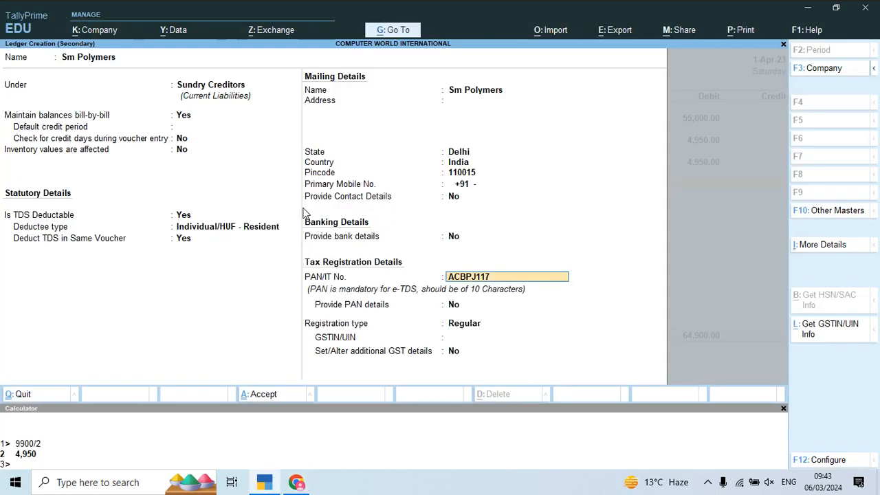
pyautogui.hotkey('alt', 'Tab')
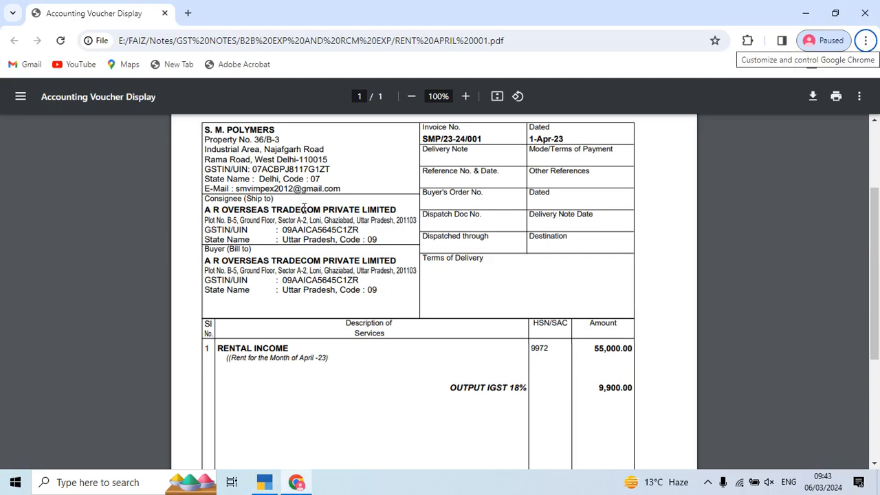
pyautogui.hotkey('alt', 'Tab')
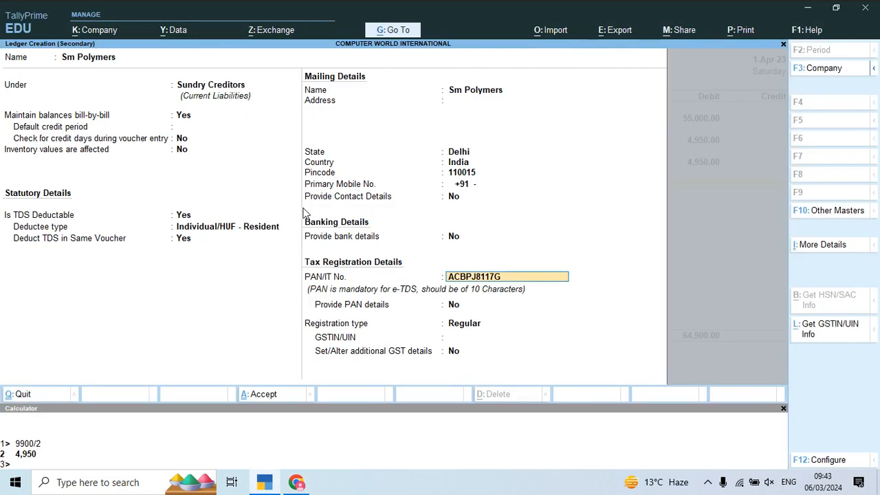
pyautogui.press('Return')
pyautogui.press('Return')
pyautogui.press('Return')
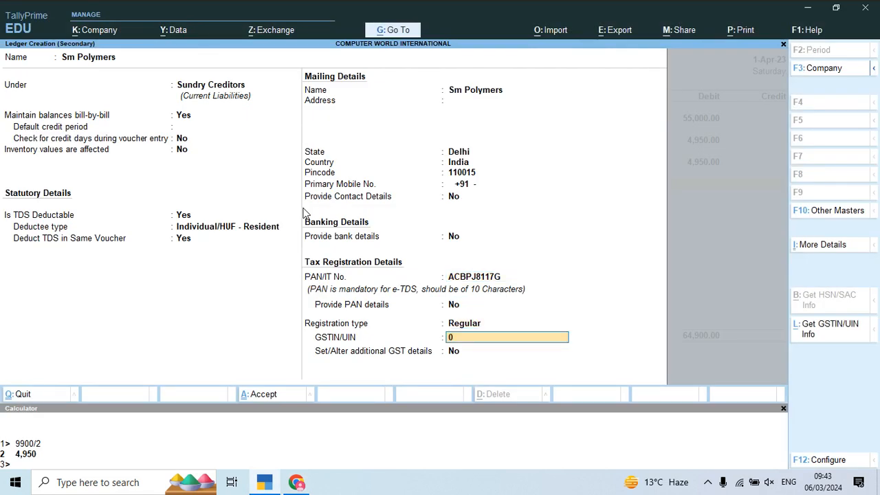
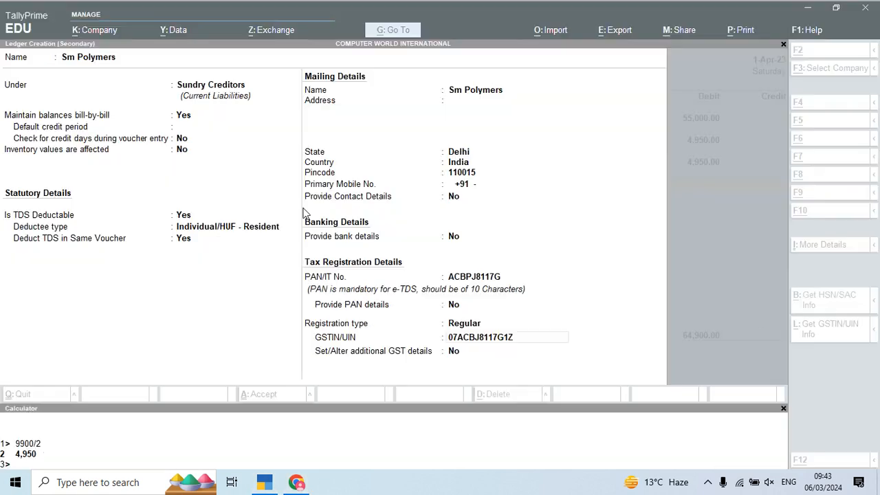
# - Keep PAN details at No and the registration type Regular, and enter the supplier's GSTIN from the invoice
pyautogui.press('Return')
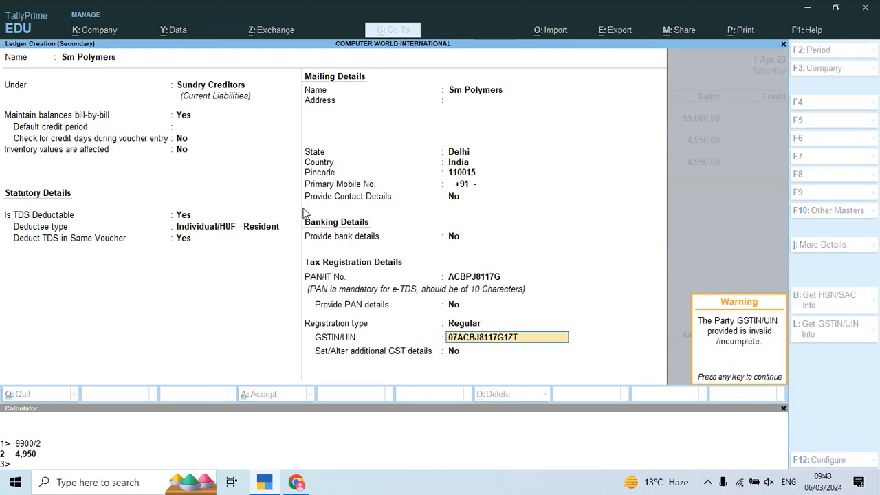
pyautogui.hotkey('alt', 'Tab')
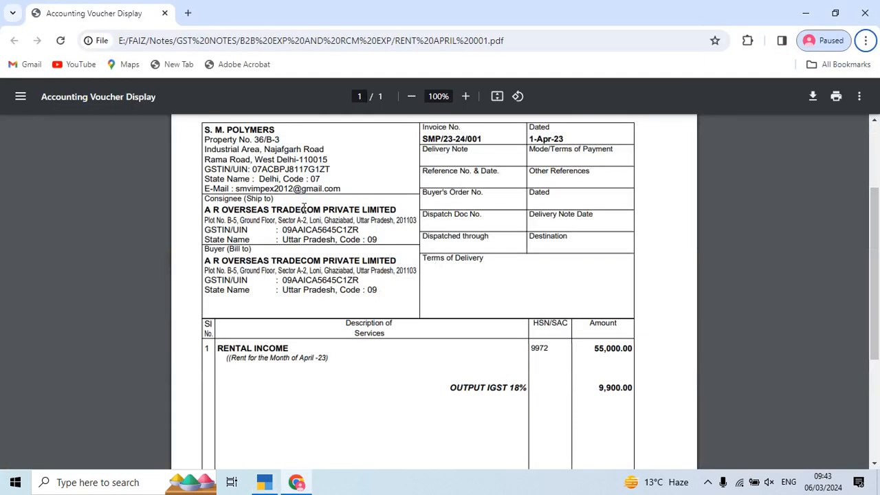
pyautogui.hotkey('alt', 'Tab')
pyautogui.press('Return')
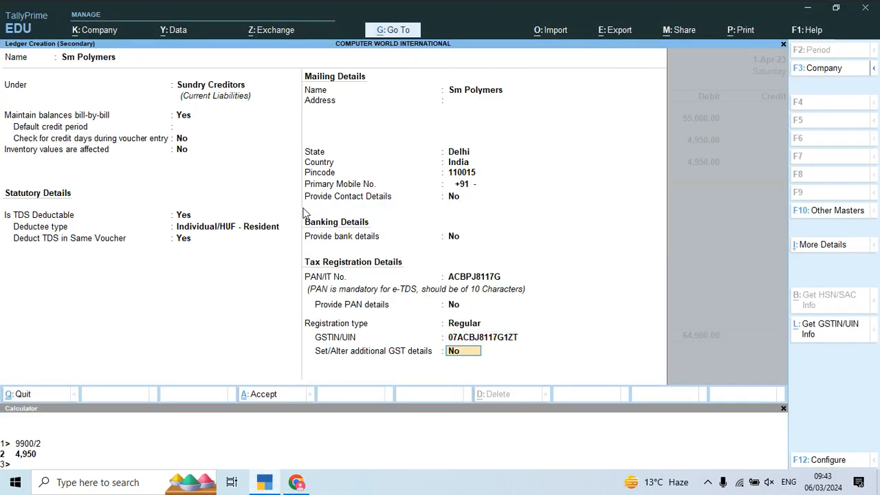
# - Compare the PAN and GSTIN entered in the ledger with the GSTIN printed on the supplier's invoice
pyautogui.press('Up')
pyautogui.press('Up')
pyautogui.press('Up')
pyautogui.press('Up')
pyautogui.hotkey('alt', 'Tab')
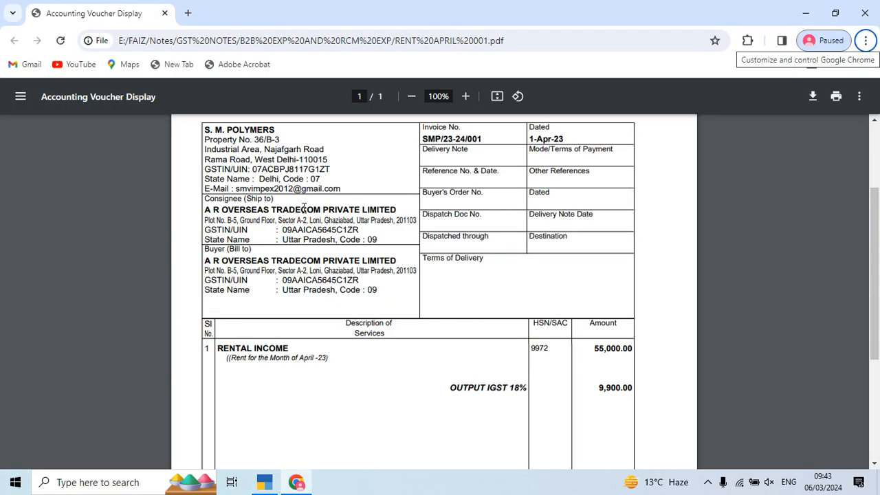
pyautogui.hotkey('alt', 'Tab')
pyautogui.hotkey('alt', 'Tab')
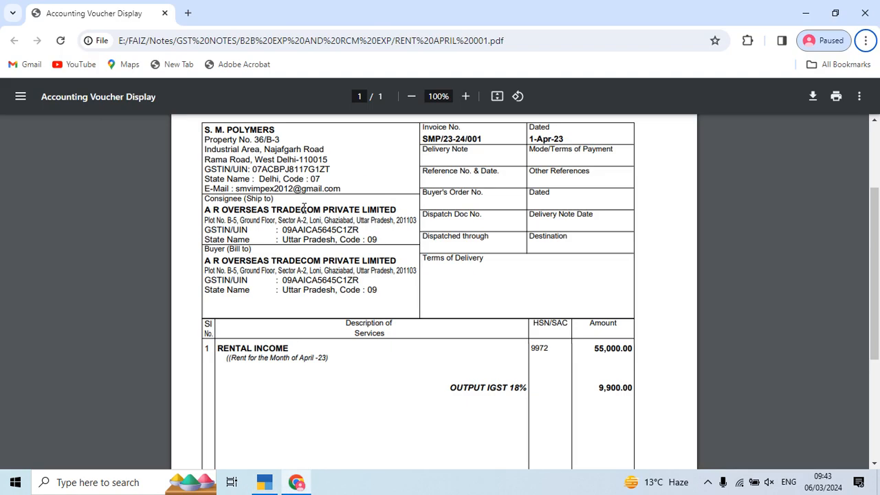
pyautogui.hotkey('alt', 'Tab')
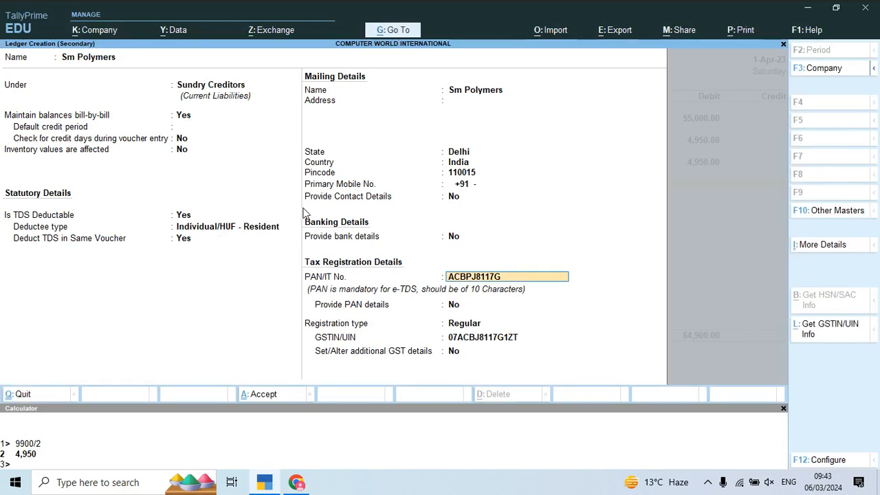
pyautogui.hotkey('alt', 'Tab')
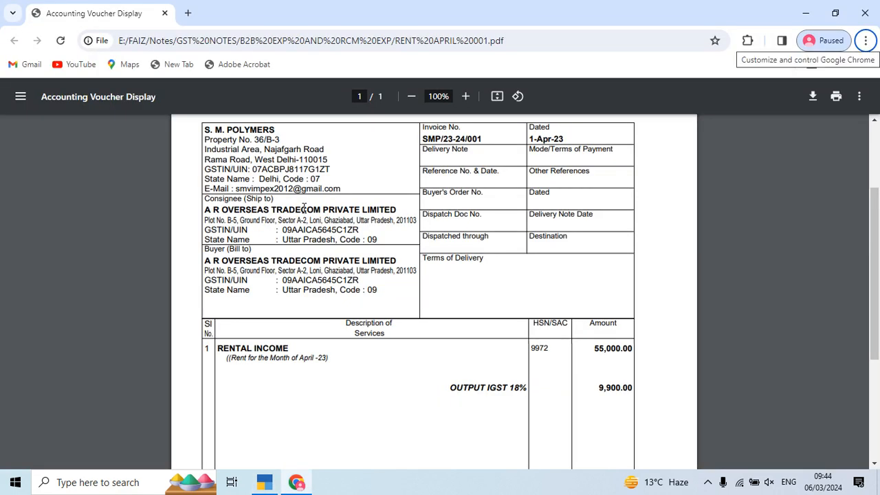
pyautogui.hotkey('alt', 'Tab')
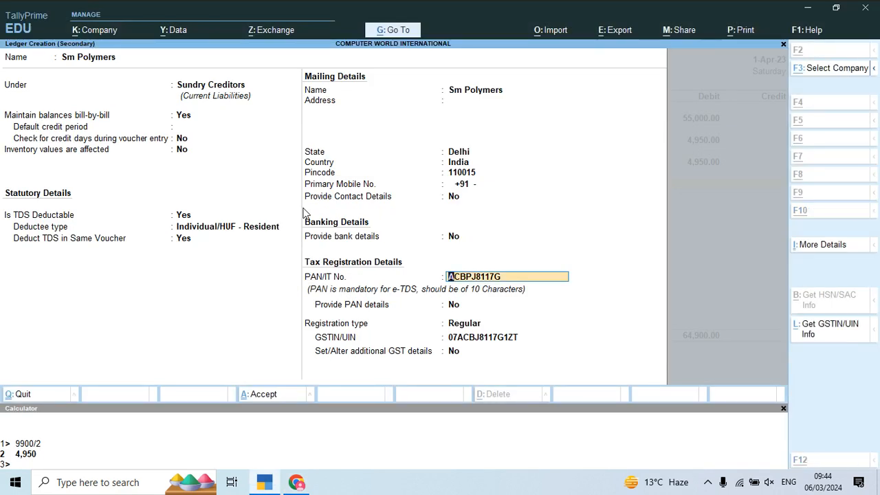
pyautogui.hotkey('alt', 'Tab')
pyautogui.hotkey('alt', 'Tab')
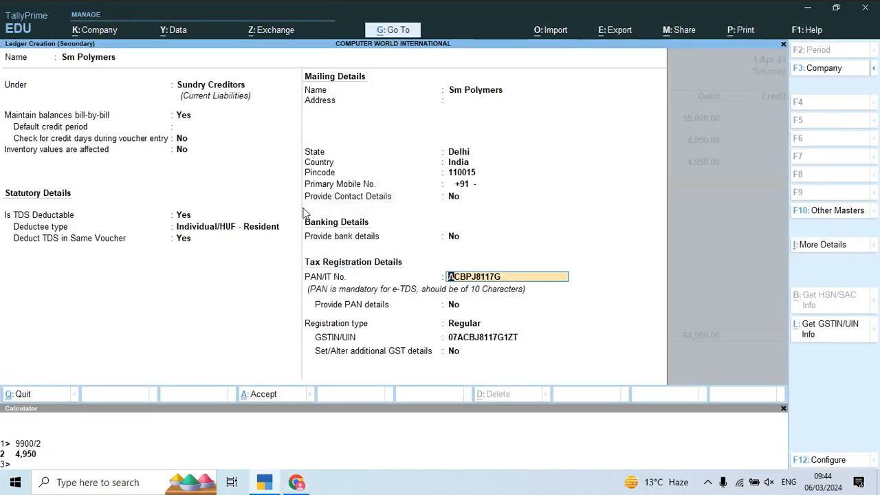
pyautogui.hotkey('alt', 'Tab')
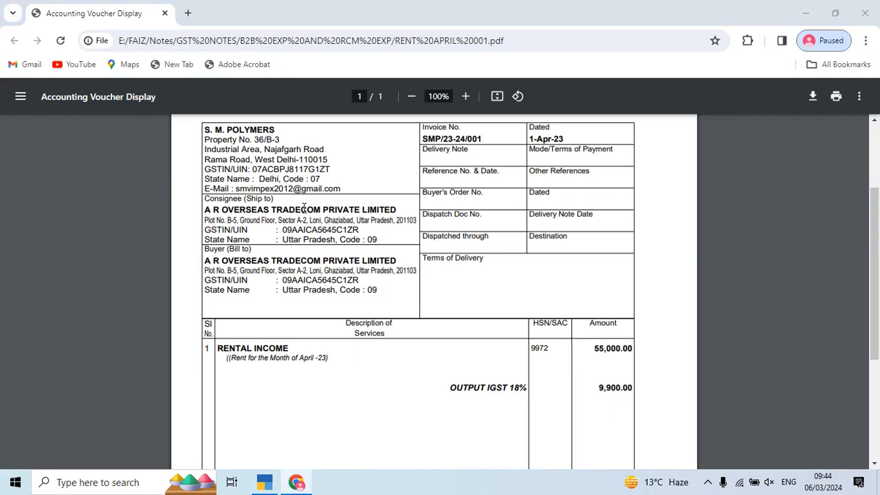
pyautogui.hotkey('alt', 'Tab')
# - Keep the remaining tax registration details with additional GST details at No, and save the Sm Polymers ledger
pyautogui.press('Return')
pyautogui.press('Return')
pyautogui.press('Return')
pyautogui.press('Return')
pyautogui.press('Return')
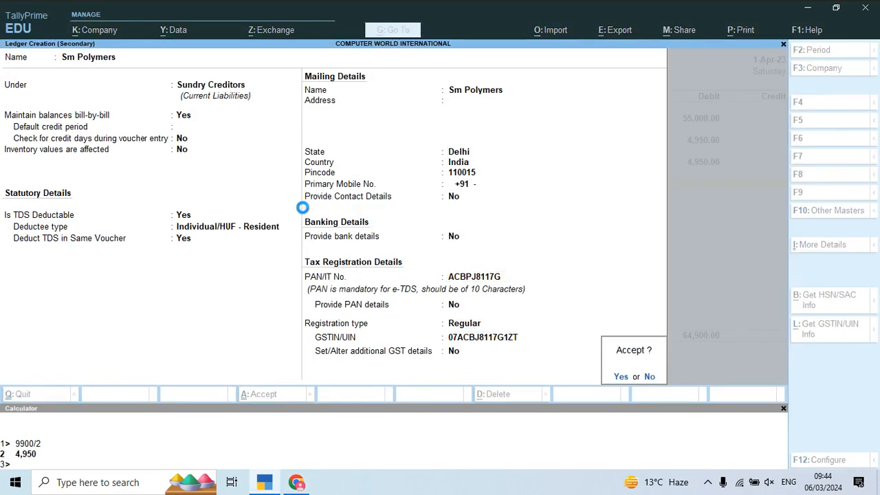
pyautogui.press('Return')
pyautogui.press('Return')
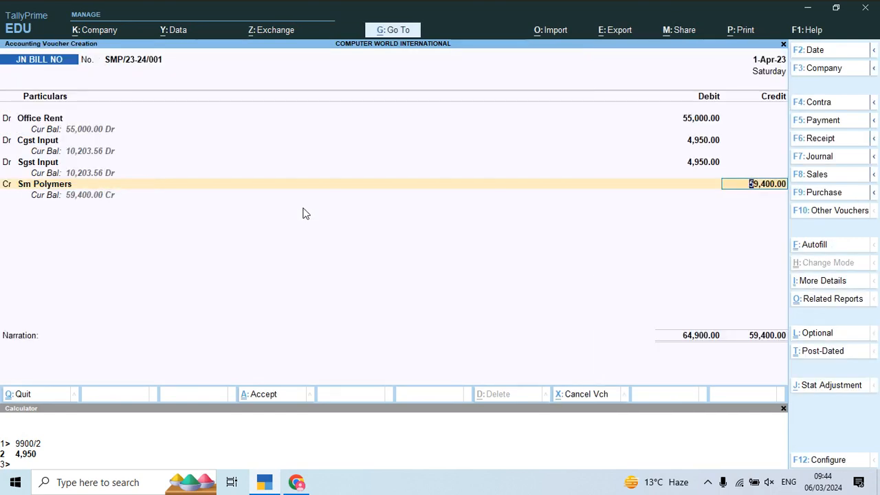
# - Credit Sm Polymers 59,400 with New Ref bill details under SMP/23-24/001 for 64,900 Cr and 5,500 Dr
pyautogui.press('Return')
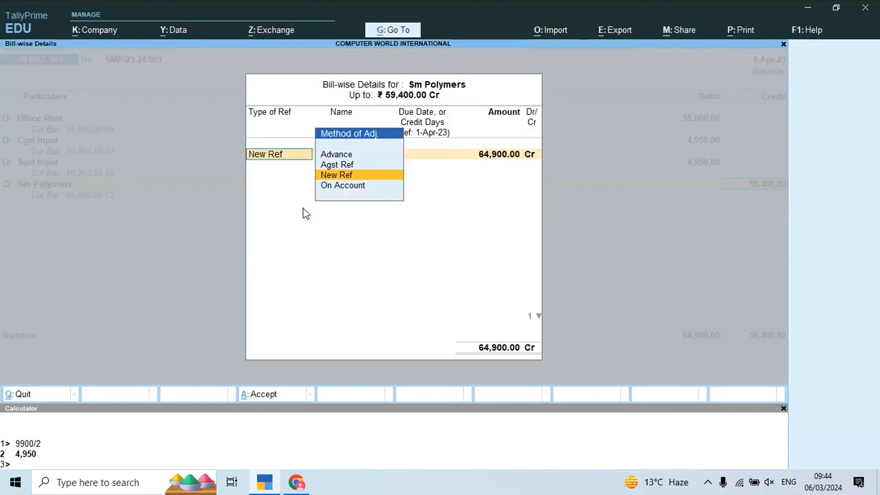
pyautogui.press('Return')
pyautogui.press('Return')
pyautogui.press('Return')
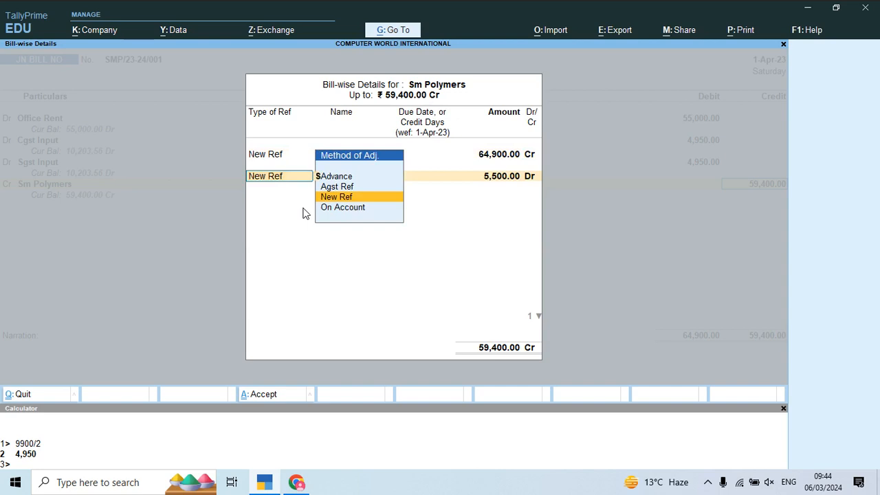
pyautogui.press('Return')
pyautogui.press('Return')
pyautogui.press('Return')
# - Credit 5,500 to TDS (Rent of Land) and save the rent voucher with a blank narration
pyautogui.press('Return')
pyautogui.press('Return')
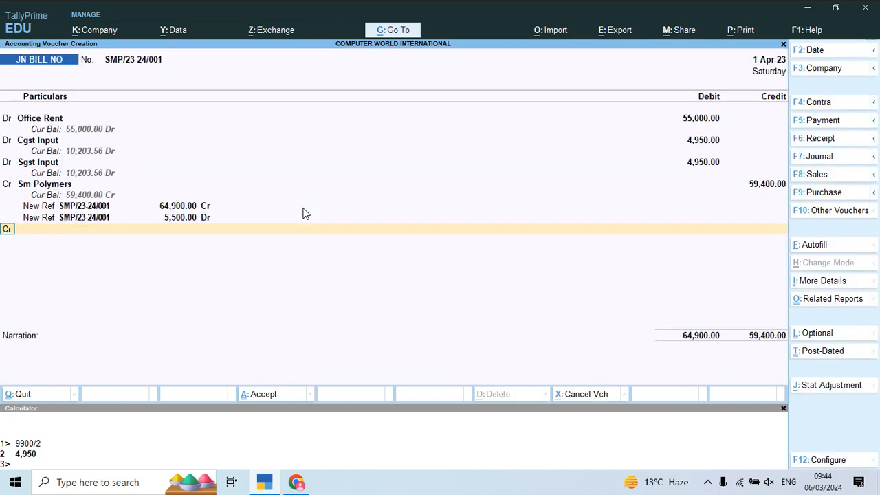
pyautogui.press('Return')
pyautogui.write('Td')
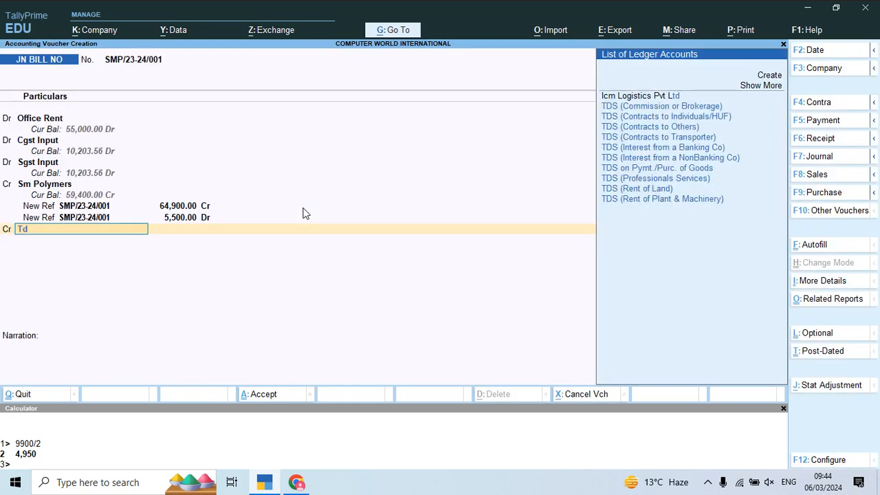
pyautogui.press('Down')
pyautogui.press('Down')
pyautogui.press('Down')
pyautogui.press('Down')
pyautogui.press('Down')
pyautogui.press('Down')
pyautogui.press('Down')
pyautogui.press('Down')
pyautogui.press('Down')
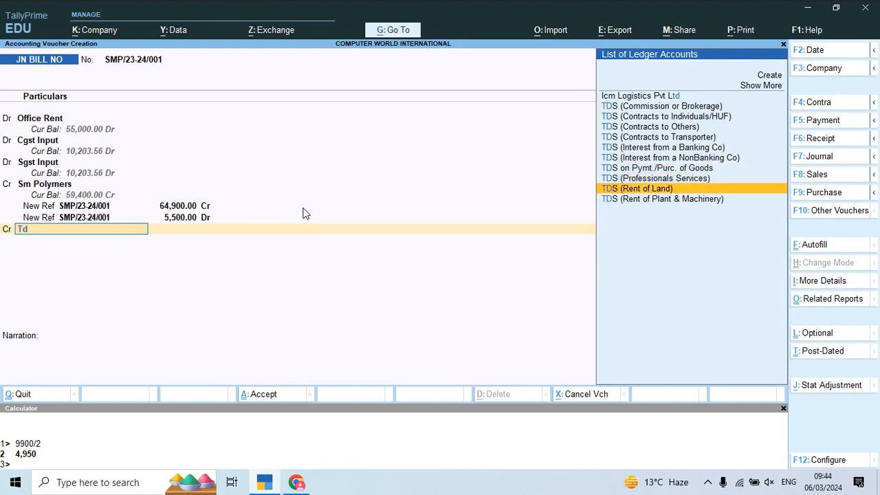
pyautogui.press('Return')
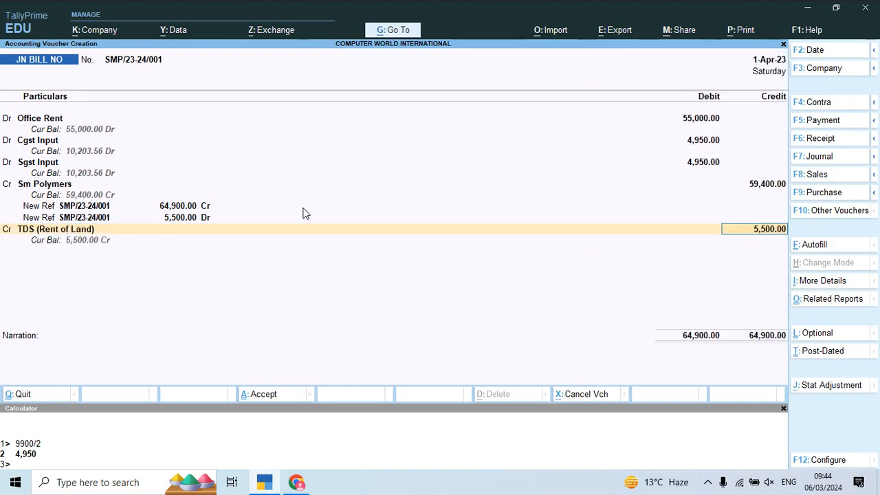
pyautogui.press('Return')
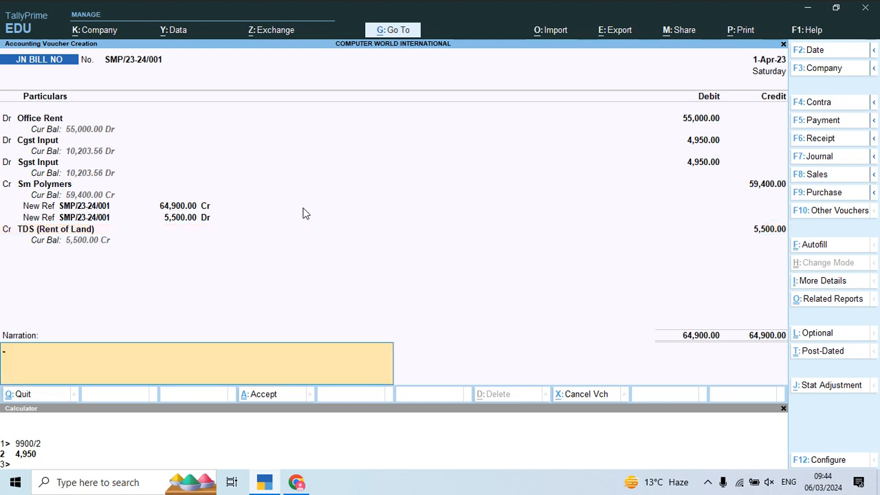
pyautogui.press('Return')
pyautogui.press('Return')
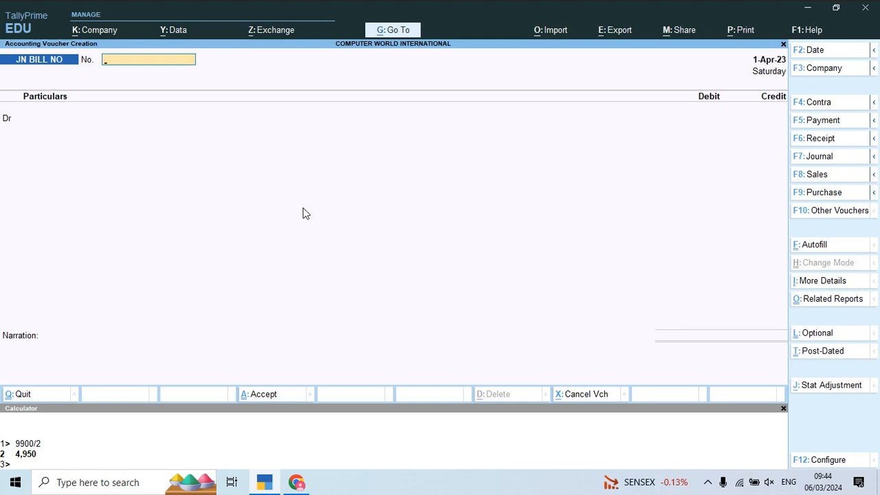
# - Switch to a Purchase Other voucher and change its mode to Accounting Invoice
pyautogui.click(823, 194)
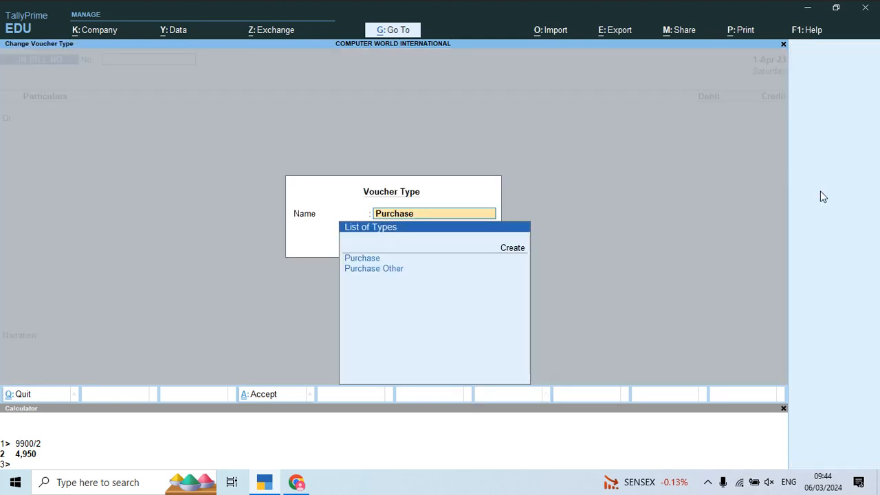
pyautogui.press('Down')
pyautogui.press('Return')
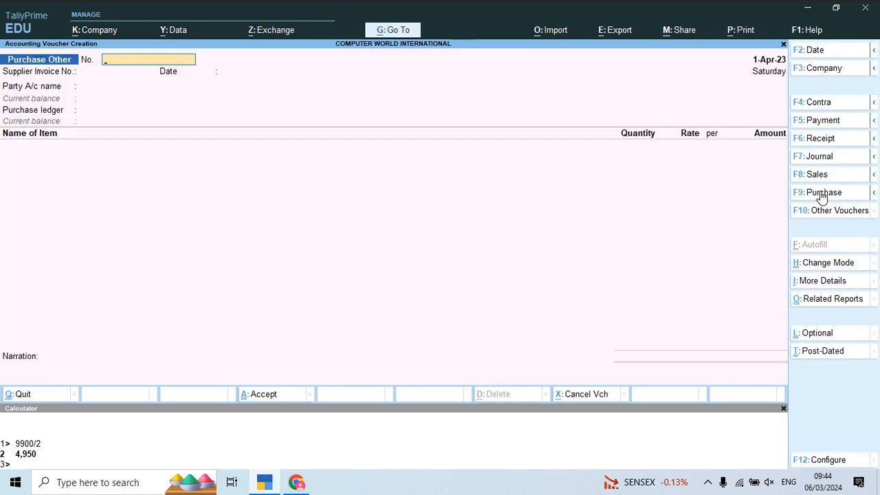
pyautogui.click(840, 265)
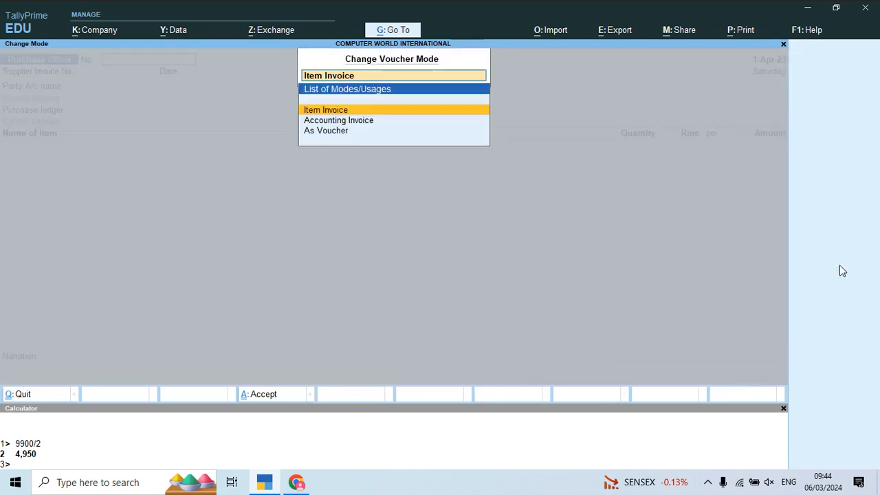
pyautogui.press('Down')
pyautogui.press('Down')
pyautogui.press('Up')
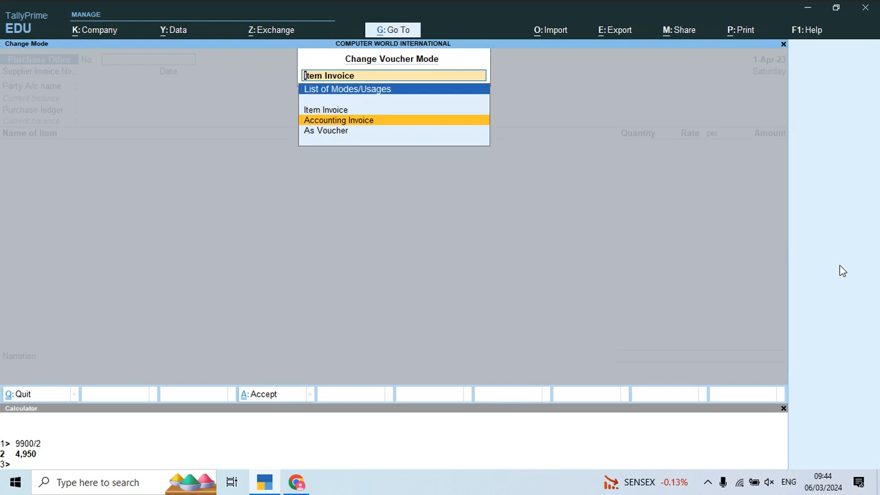
pyautogui.press('Return')
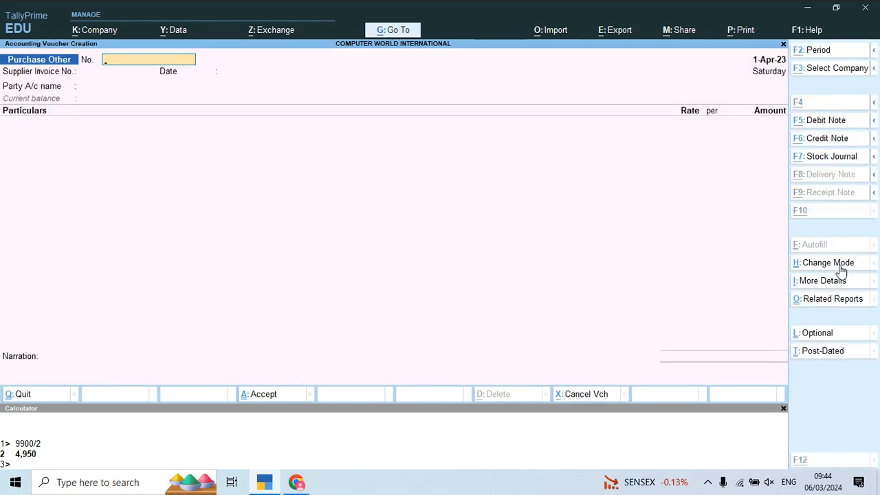
pyautogui.hotkey('alt', 'Tab')
# - Enter smp/23-24/001 as the voucher number, taking it from the S. M. Polymers rent invoice PDF
pyautogui.hotkey('alt', 'Tab')
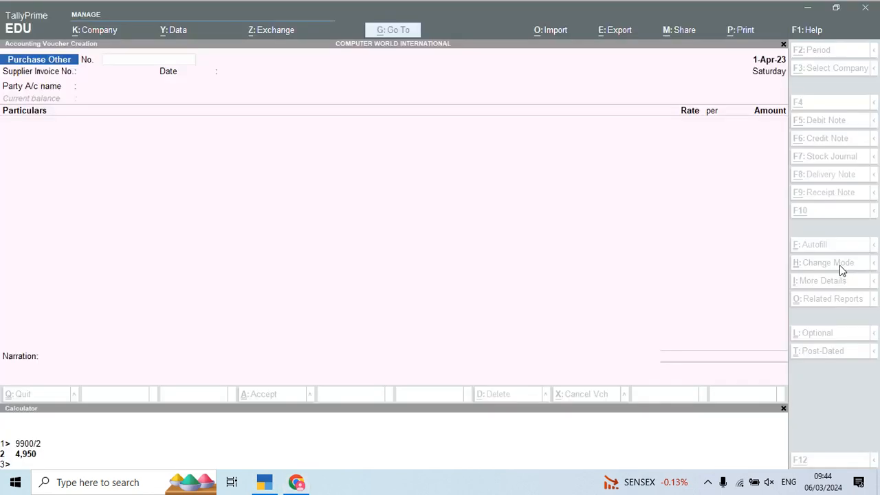
pyautogui.write('smp')
pyautogui.hotkey('alt', 'Tab')
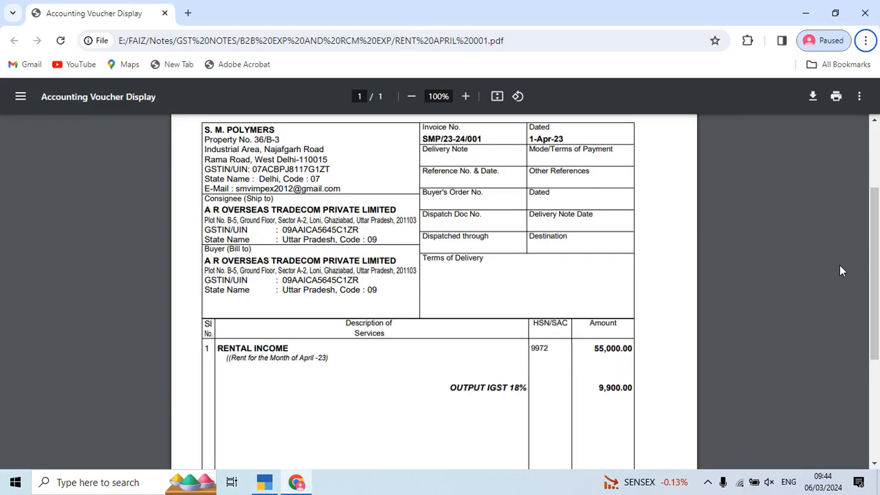
pyautogui.hotkey('alt', 'Tab')
pyautogui.write('/')
pyautogui.hotkey('alt', 'Tab')
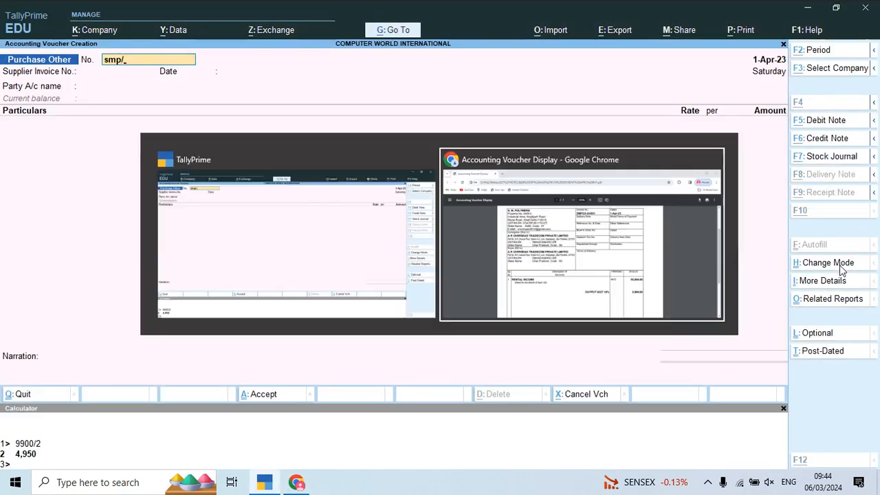
pyautogui.hotkey('alt', 'Tab')
pyautogui.write('23-2')
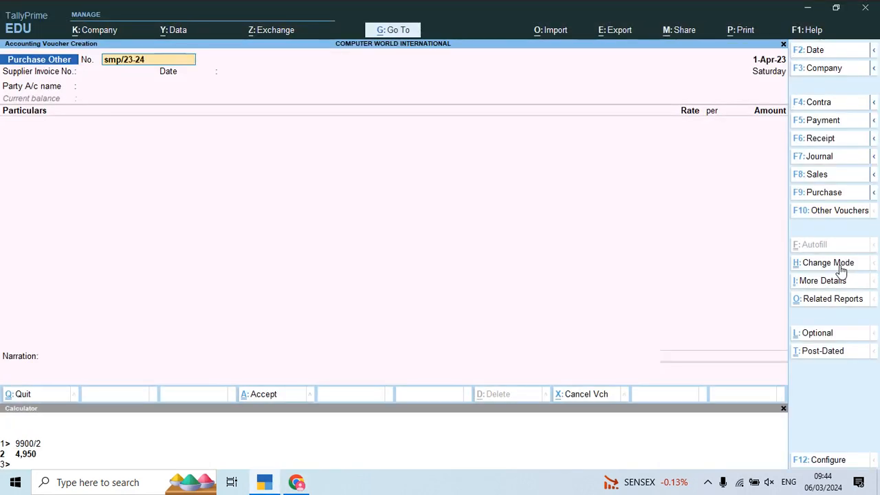
pyautogui.write('4/')
pyautogui.hotkey('alt', 'Tab')
pyautogui.hotkey('alt', 'Tab')
pyautogui.write('001')
pyautogui.press('Return')
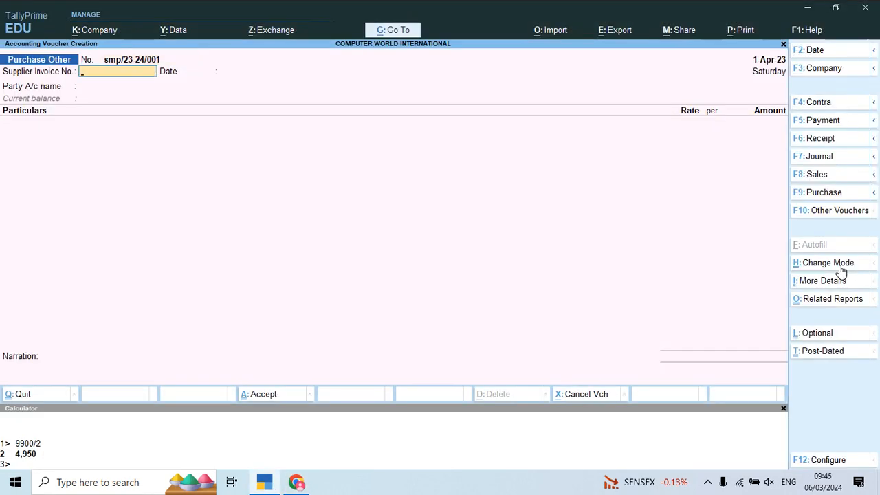
# - Leave the supplier invoice number and date blank, choose Sm Polymers as the party, and accept its receipt and party details as they are
pyautogui.press('Return')
pyautogui.press('Return')
pyautogui.press('Down')
pyautogui.press('Down')
pyautogui.press('Down')
pyautogui.press('Down')
pyautogui.press('Down')
pyautogui.press('Down')
pyautogui.press('Down')
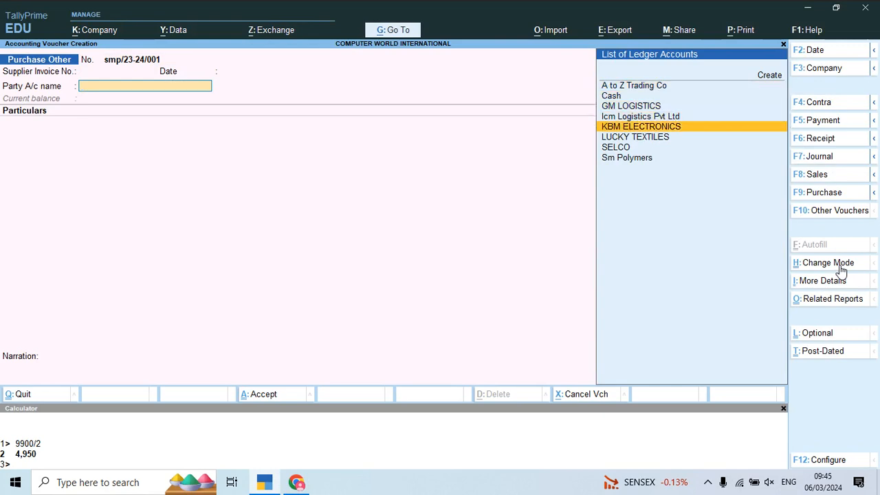
pyautogui.press('Return')
pyautogui.press('Return')
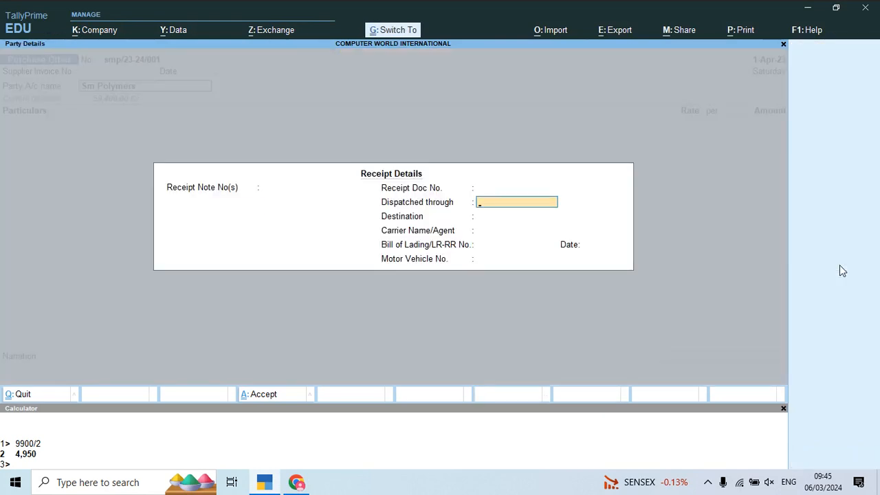
pyautogui.hotkey('ctrl', 'a')
pyautogui.hotkey('ctrl', 'a')
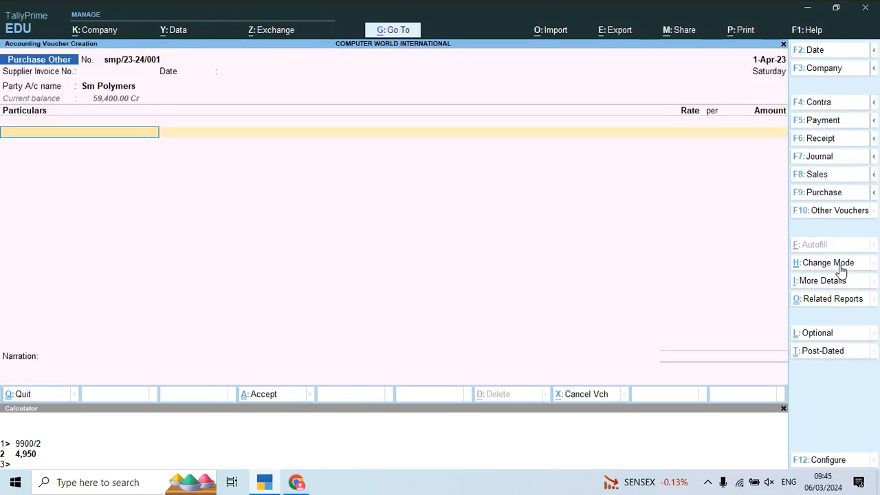
# - Add Office Rent for 55,000 from the invoice, keeping the GST rate and HSN/SAC details As per Masters/Company
pyautogui.write('of')
pyautogui.press('Return')
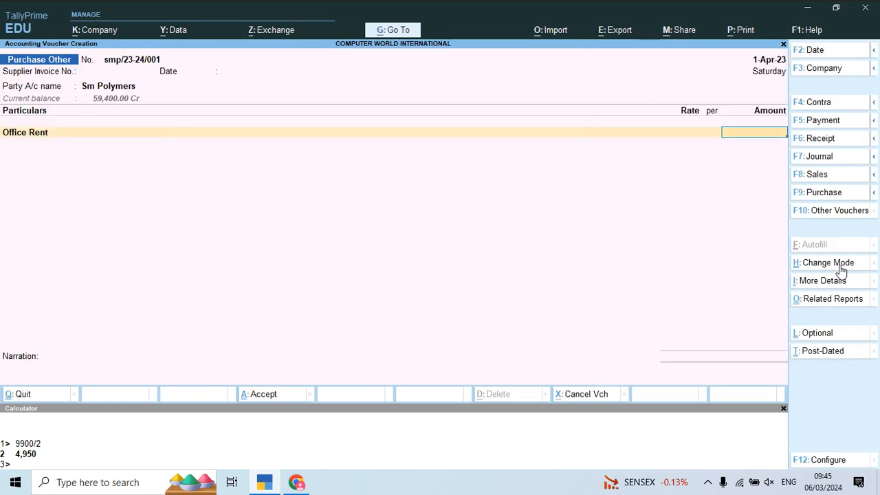
pyautogui.hotkey('alt', 'Tab')
pyautogui.hotkey('alt', 'Tab')
pyautogui.write('55,000')
pyautogui.press('Return')
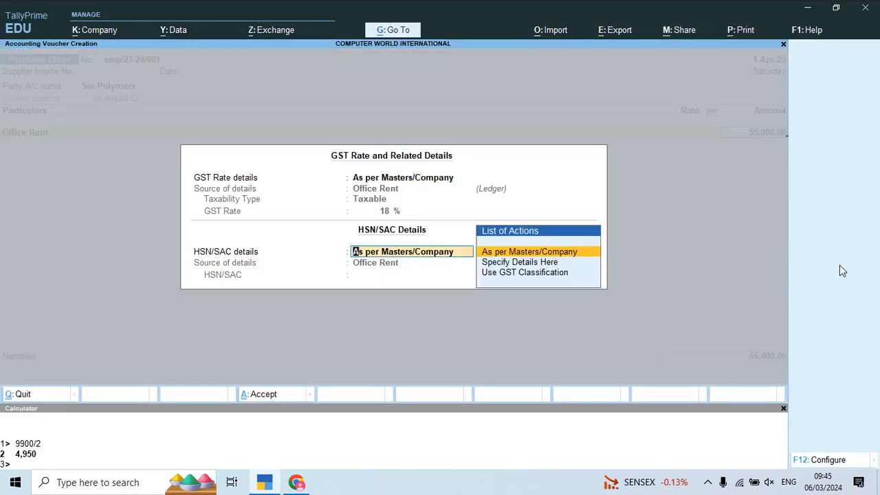
pyautogui.press('Return')
# - Add the Cgst Input and Sgst Input ledgers at 4,950 each below Office Rent
pyautogui.write('C')
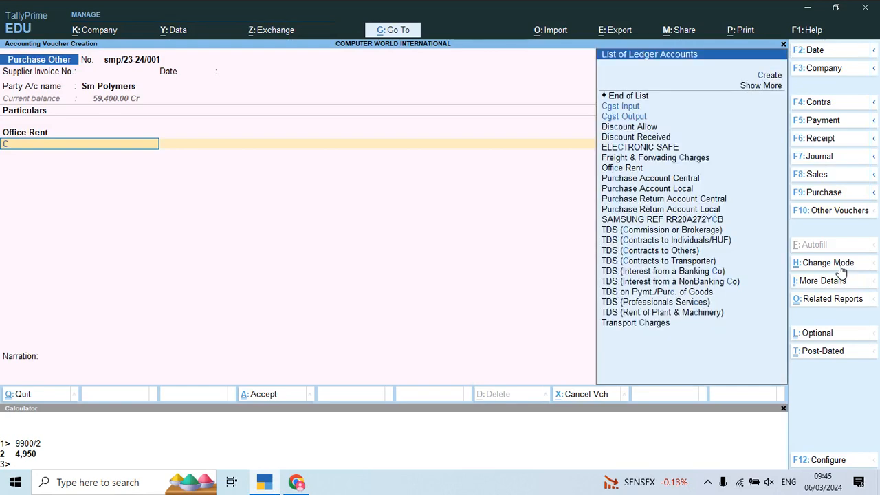
pyautogui.write('gs')
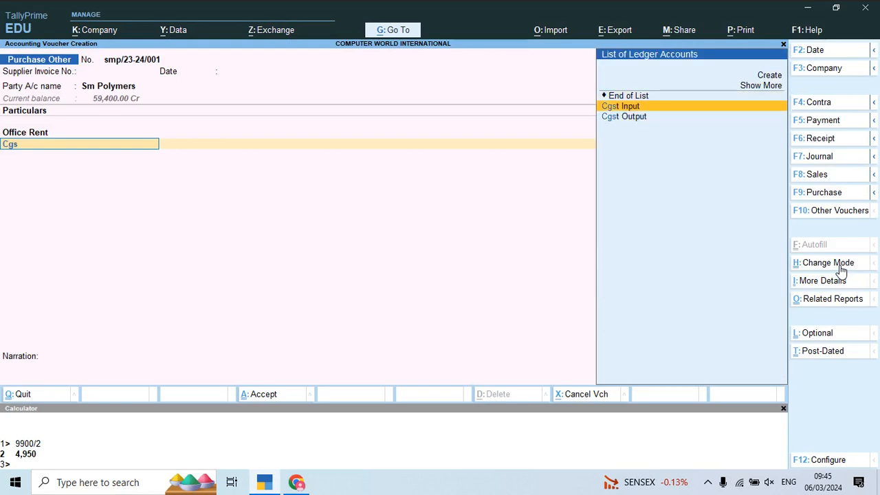
pyautogui.press('Return')
pyautogui.press('Return')
pyautogui.write('Sg')
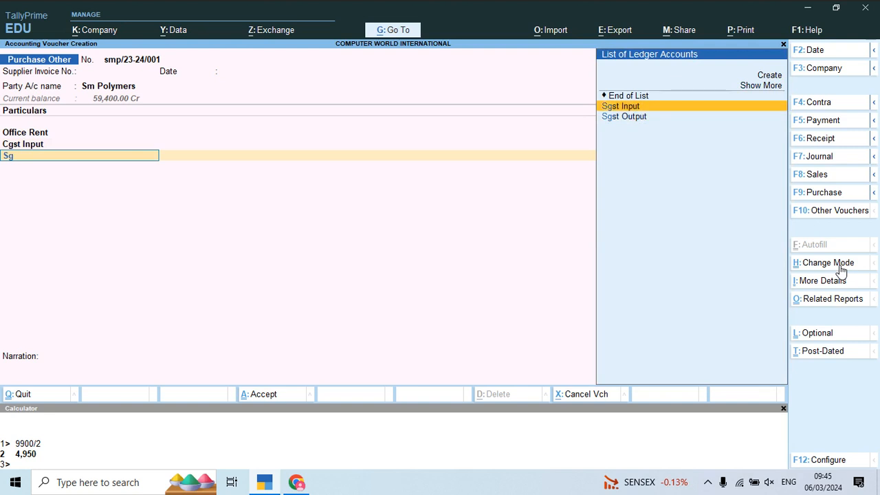
pyautogui.press('Return')
pyautogui.press('Return')
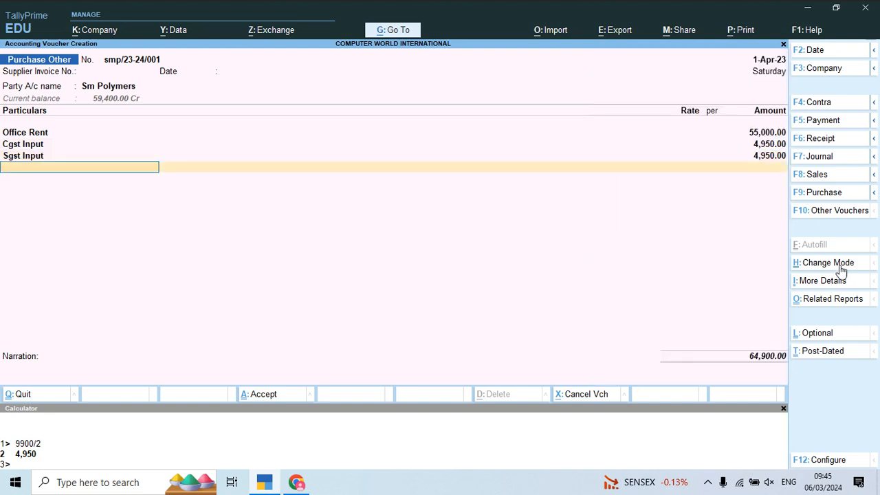
# - Add TDS (Rent of Land) as a deduction of 5,500 and finish the ledger list
pyautogui.write('Tds')
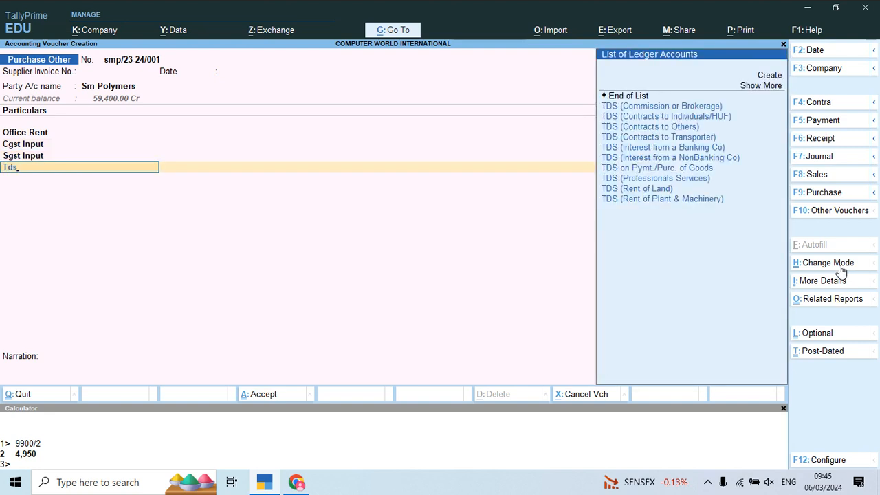
pyautogui.press('Down')
pyautogui.press('Down')
pyautogui.press('Down')
pyautogui.press('Down')
pyautogui.press('Down')
pyautogui.press('Down')
pyautogui.press('Down')
pyautogui.press('Down')
pyautogui.press('Down')
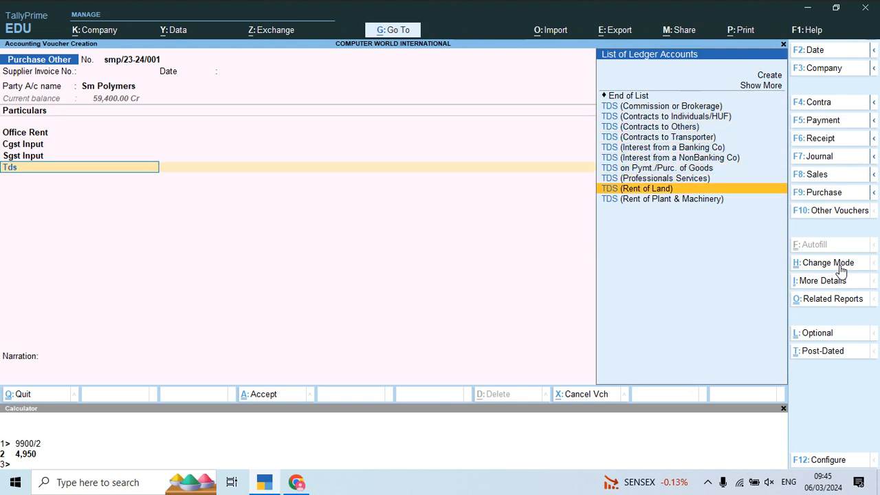
pyautogui.press('Return')
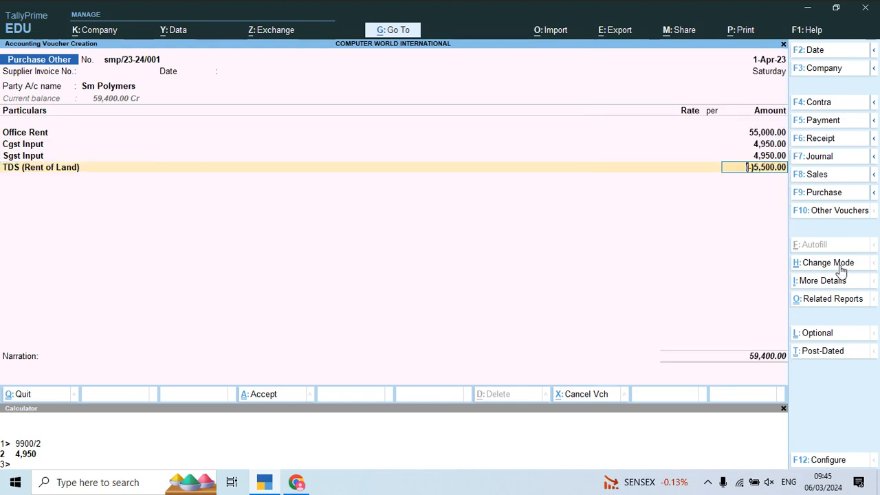
pyautogui.press('Return')
pyautogui.press('Return')
pyautogui.press('Return')
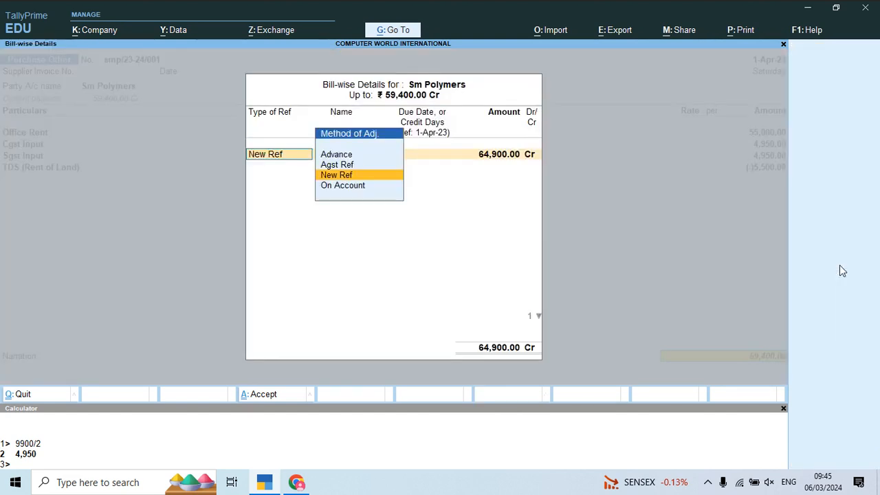
# - Accept the bill-wise details with New Ref smp/23-24/001 for 64,900 Cr, and save the voucher with a blank narration
pyautogui.press('Return')
pyautogui.press('Return')
pyautogui.press('Return')
pyautogui.press('Return')
pyautogui.press('Return')
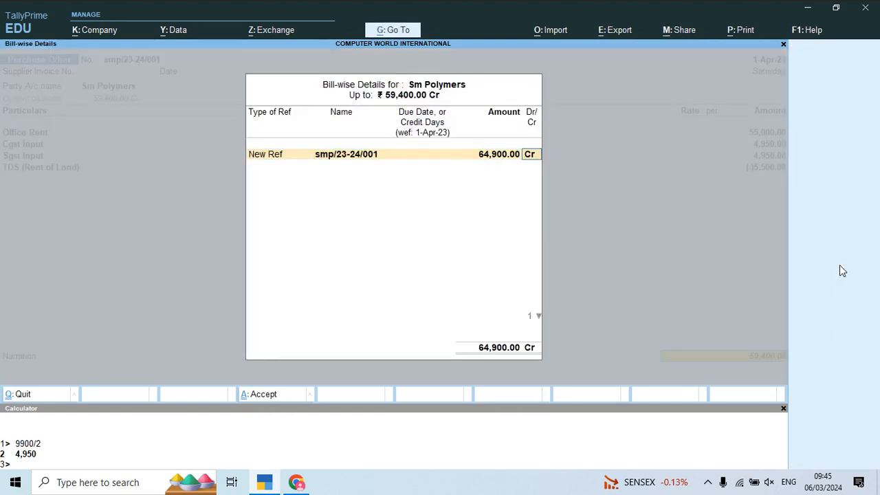
pyautogui.press('Return')
pyautogui.press('Return')
pyautogui.press('Return')
pyautogui.press('Return')
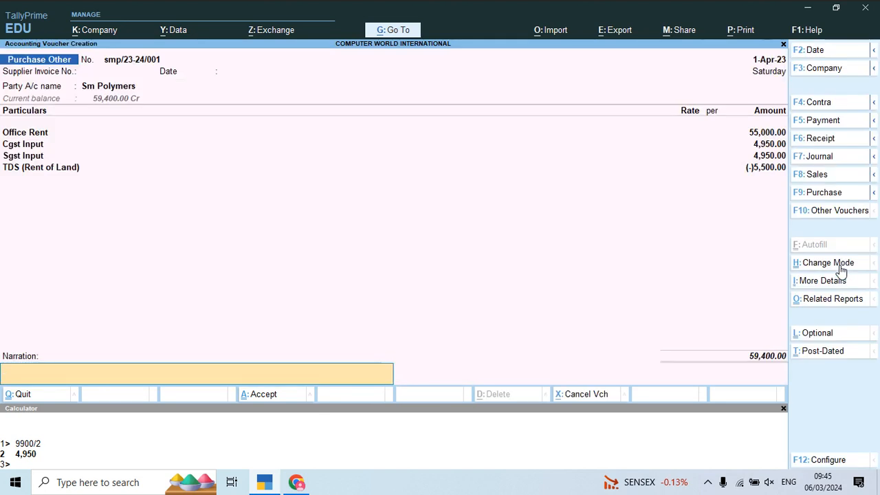
pyautogui.press('Return')
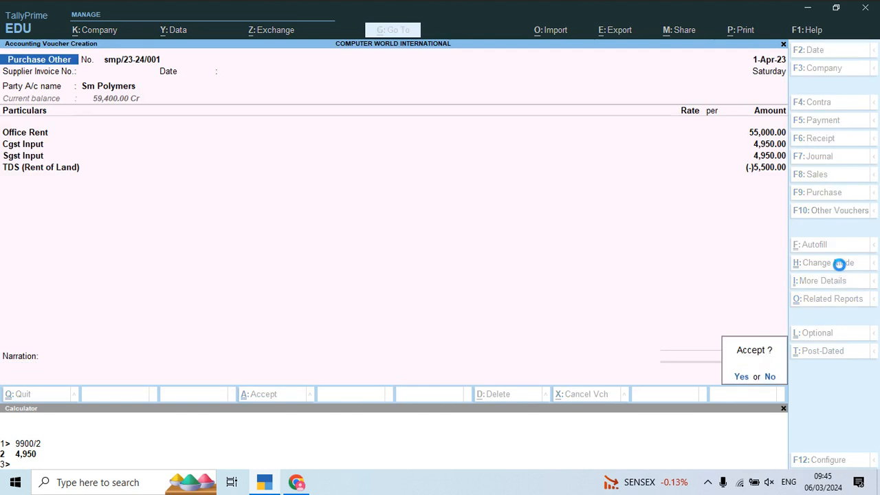
pyautogui.press('y')
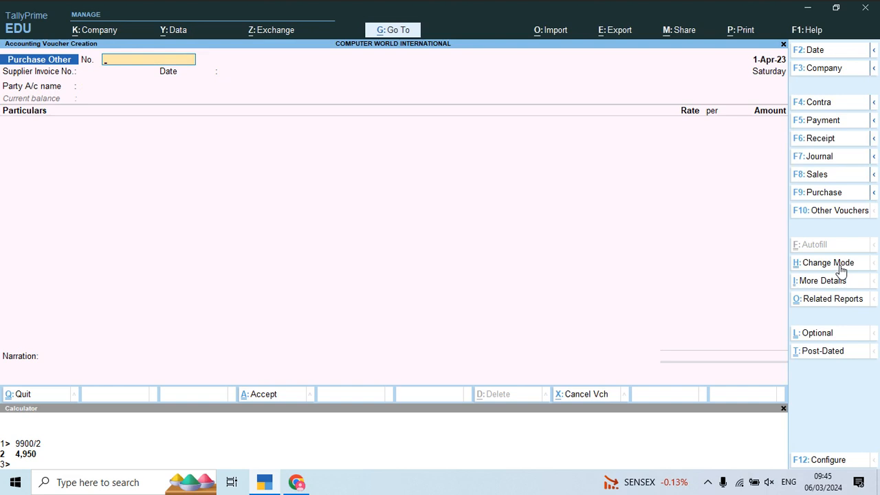
pyautogui.click(708, 483)
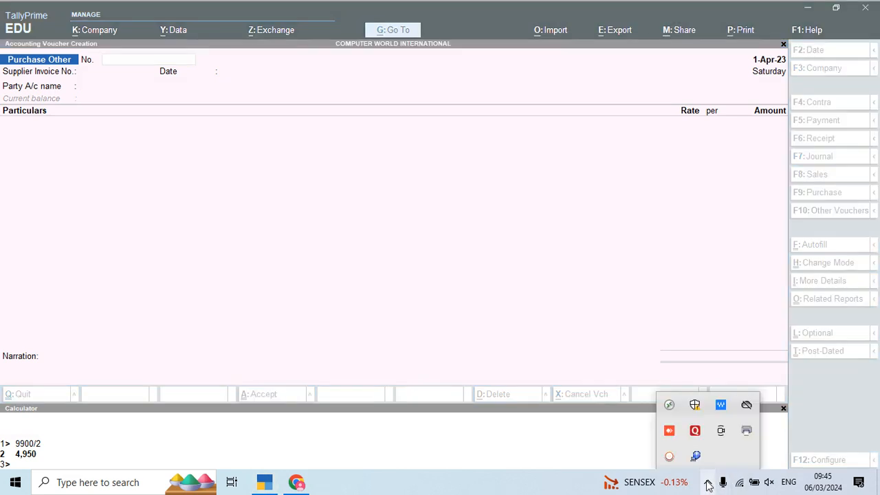
pyautogui.click(669, 457)
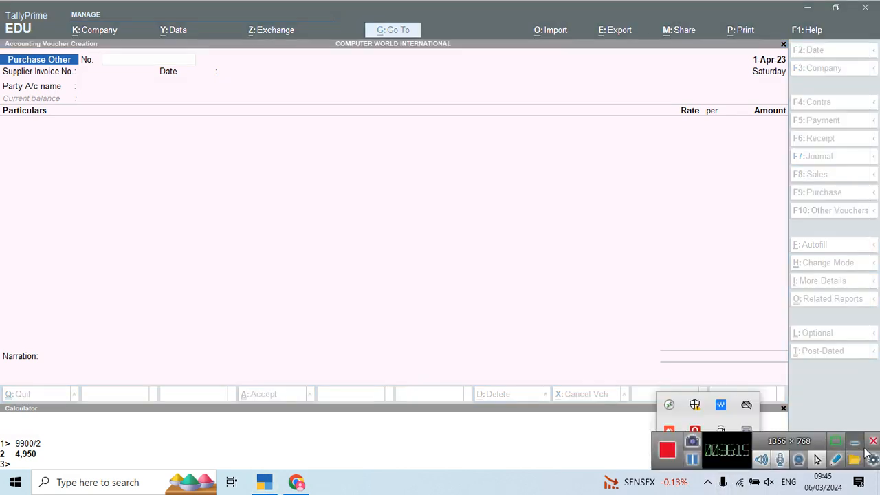